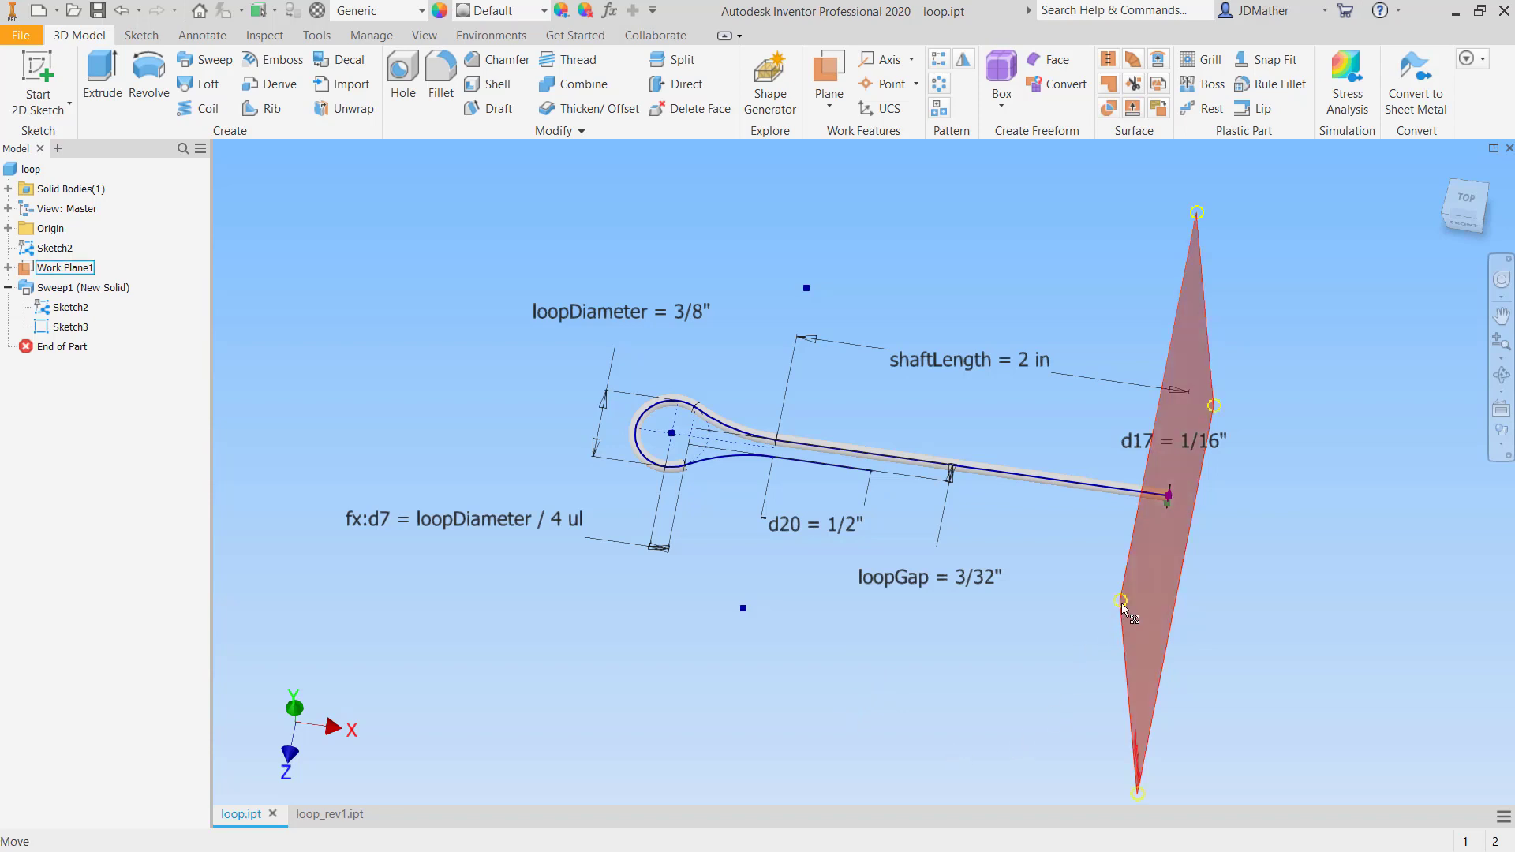
# Expand the Origin folder in the Model browser and orbit the model to an isometric view.
pyautogui.click(8, 228)
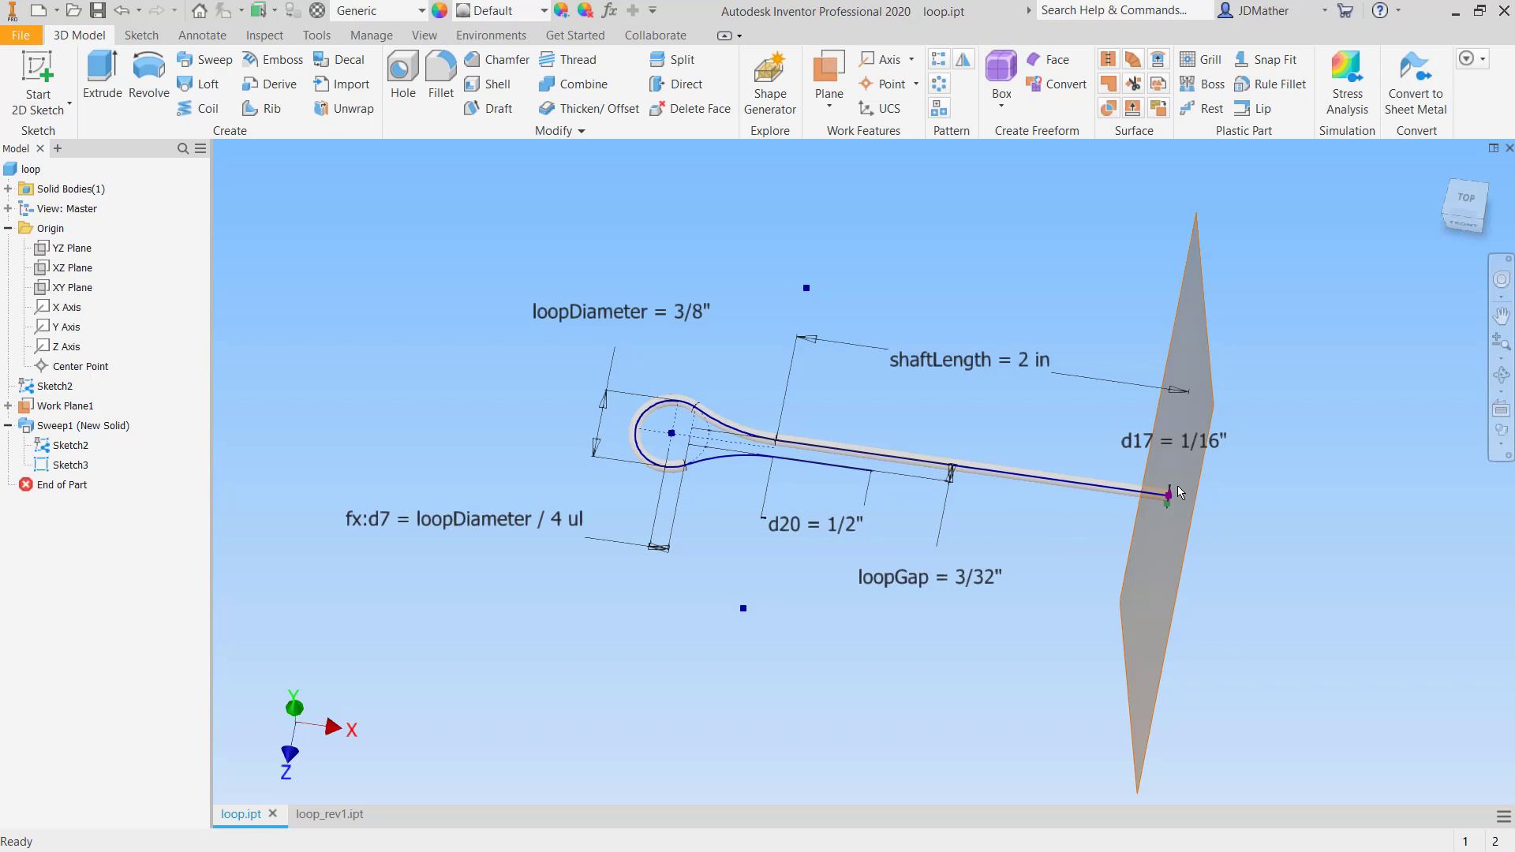
pyautogui.keyDown('shift'); pyautogui.moveTo(1181, 493); pyautogui.dragTo(947, 473, button='middle'); pyautogui.keyUp('shift')
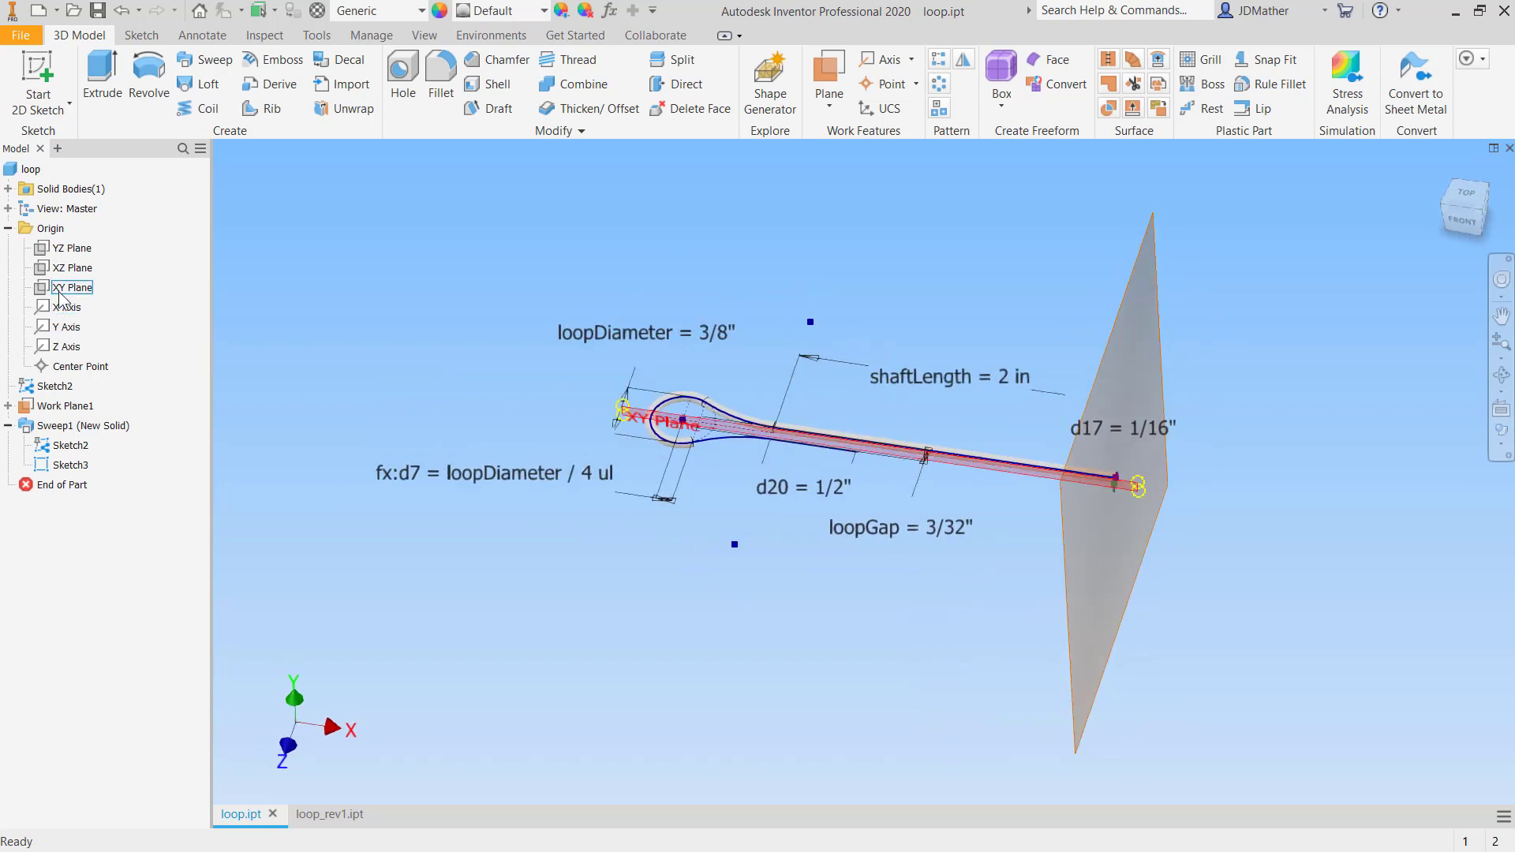
pyautogui.keyDown('shift'); pyautogui.moveTo(899, 553); pyautogui.dragTo(933, 571, button='middle'); pyautogui.keyUp('shift')
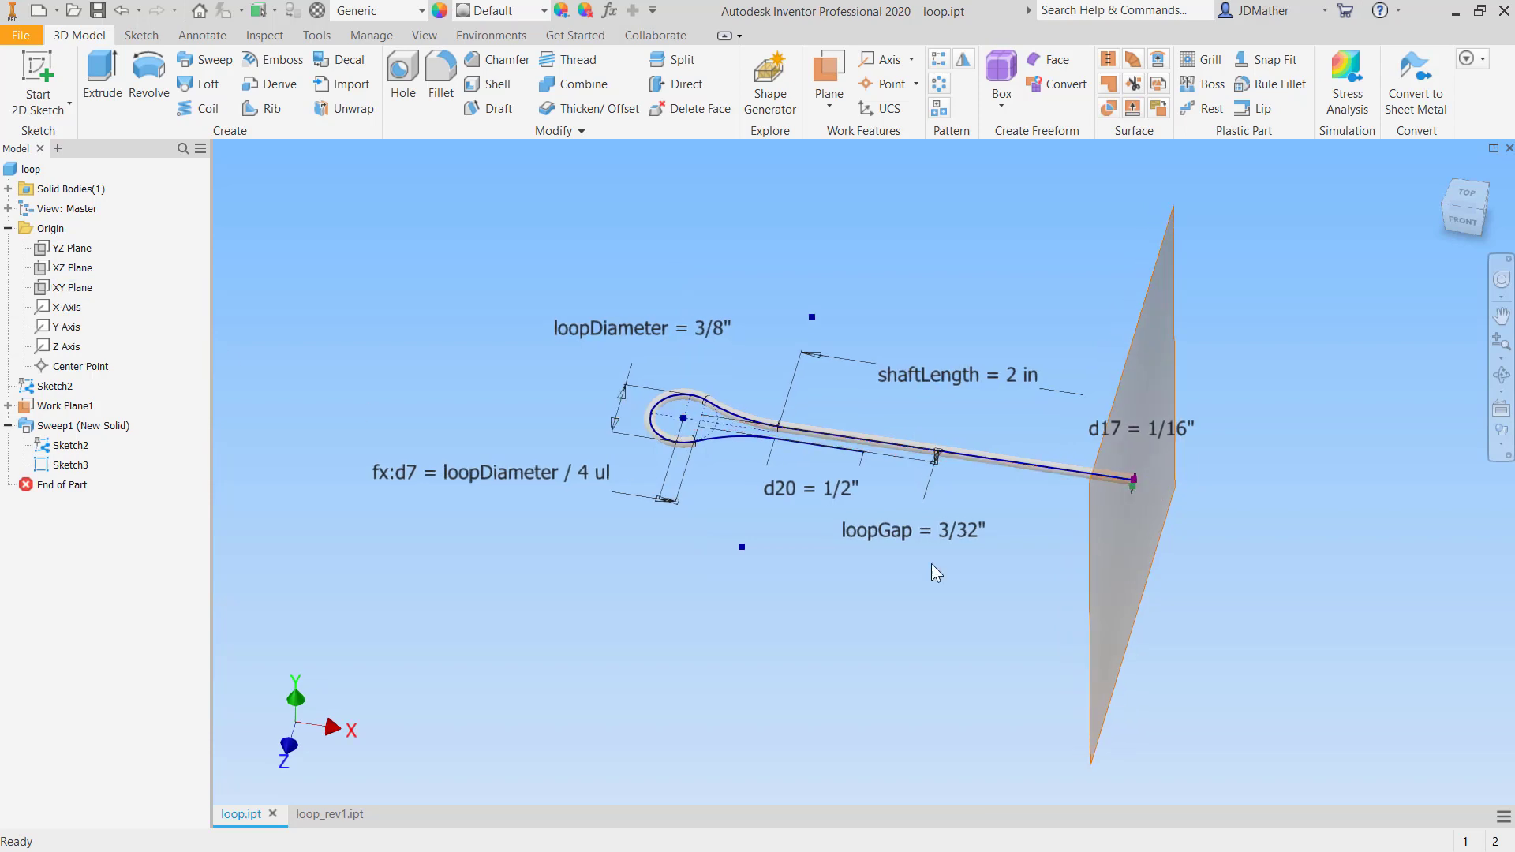
pyautogui.keyDown('shift'); pyautogui.moveTo(964, 707); pyautogui.dragTo(931, 695, button='middle'); pyautogui.keyUp('shift')
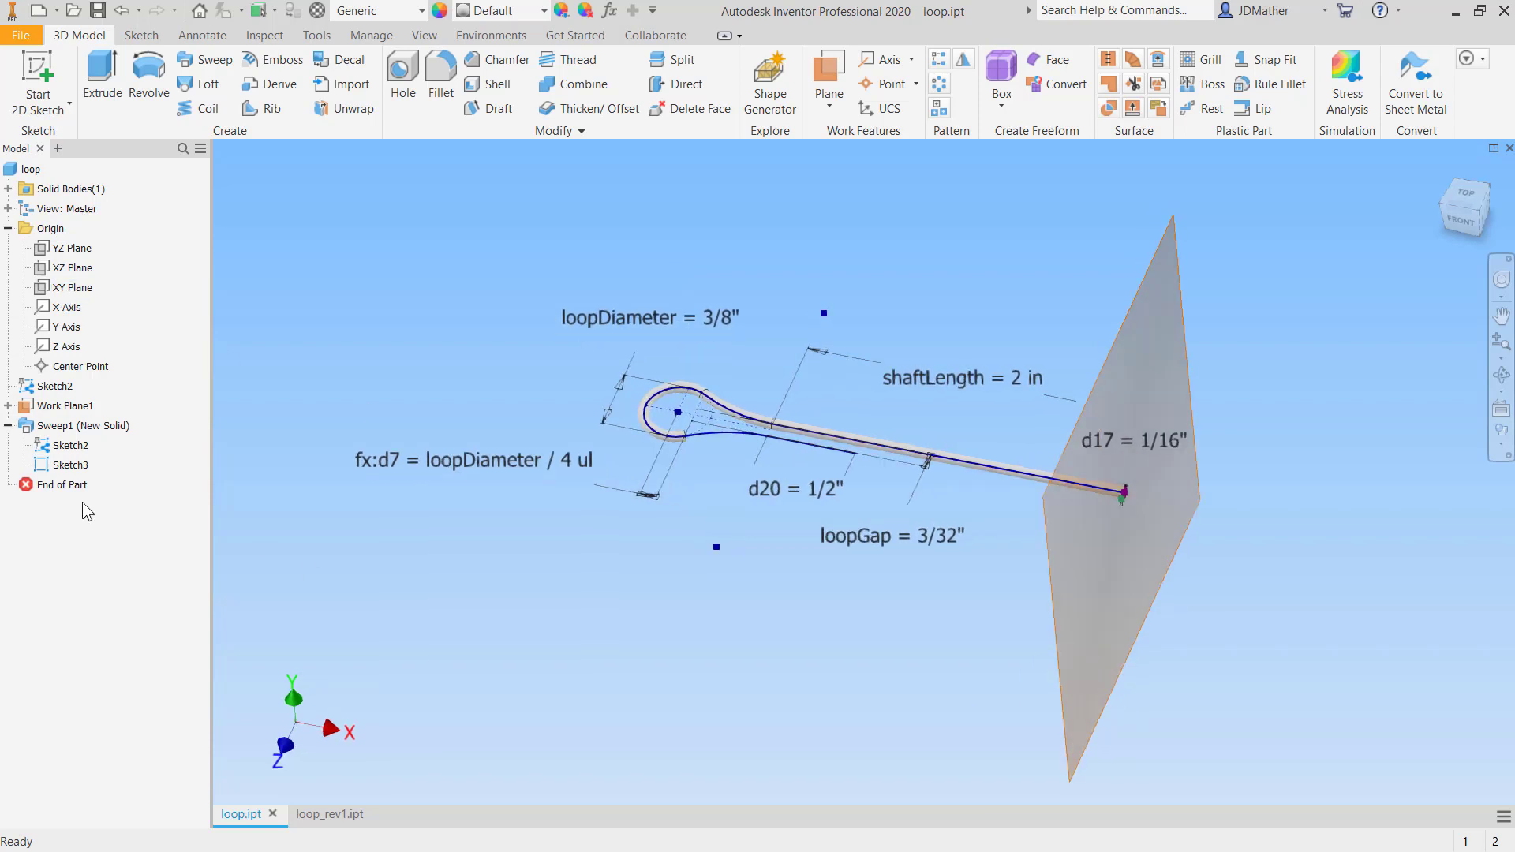
pyautogui.press('F5')
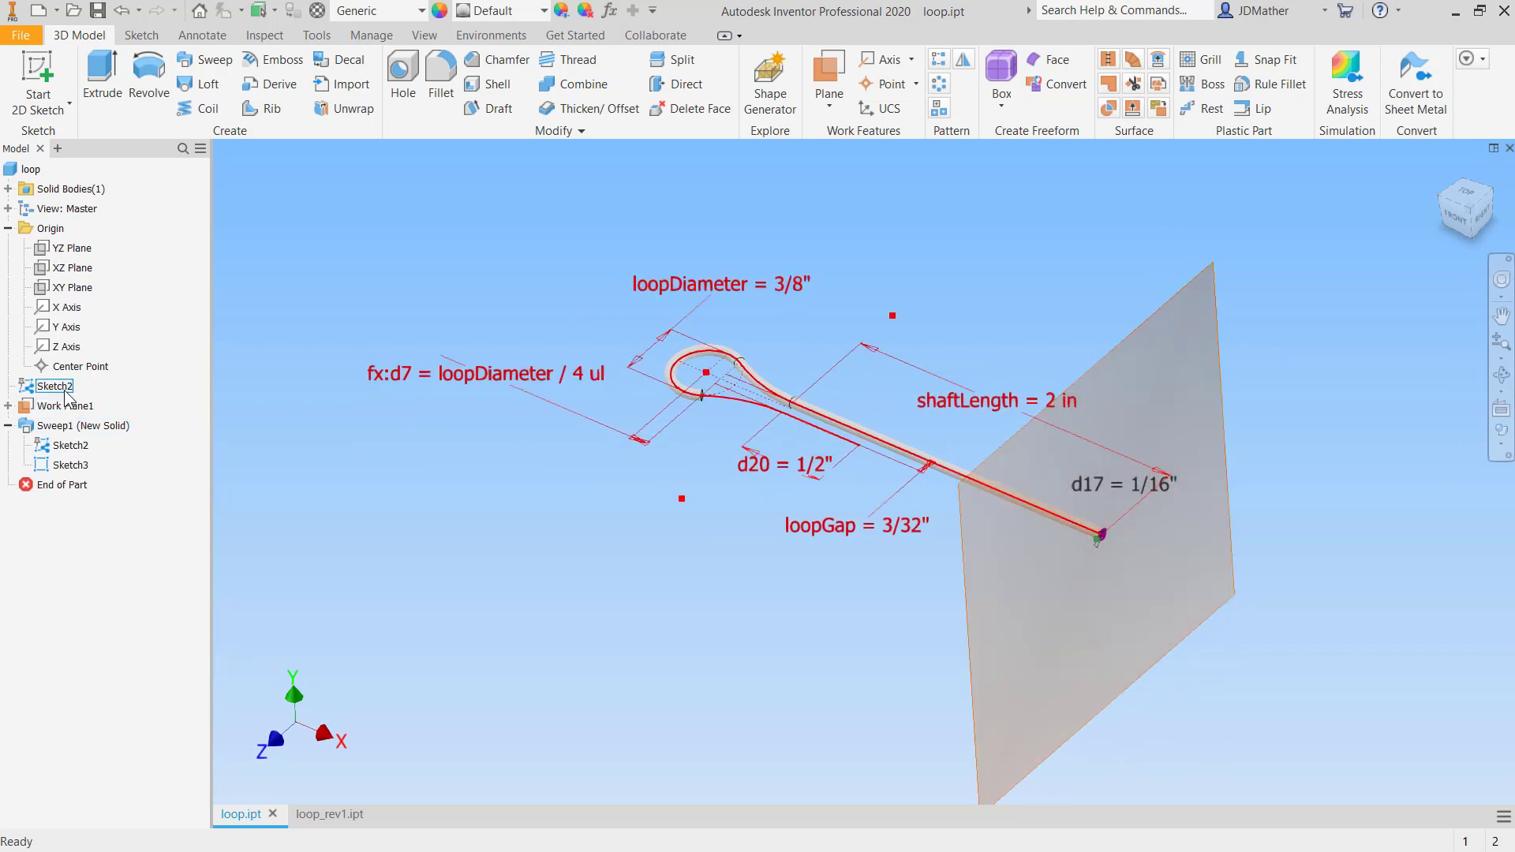
# Turn off Work Plane1's visibility and zoom in on the shaft's end profile circle.
pyautogui.rightClick(93, 405)
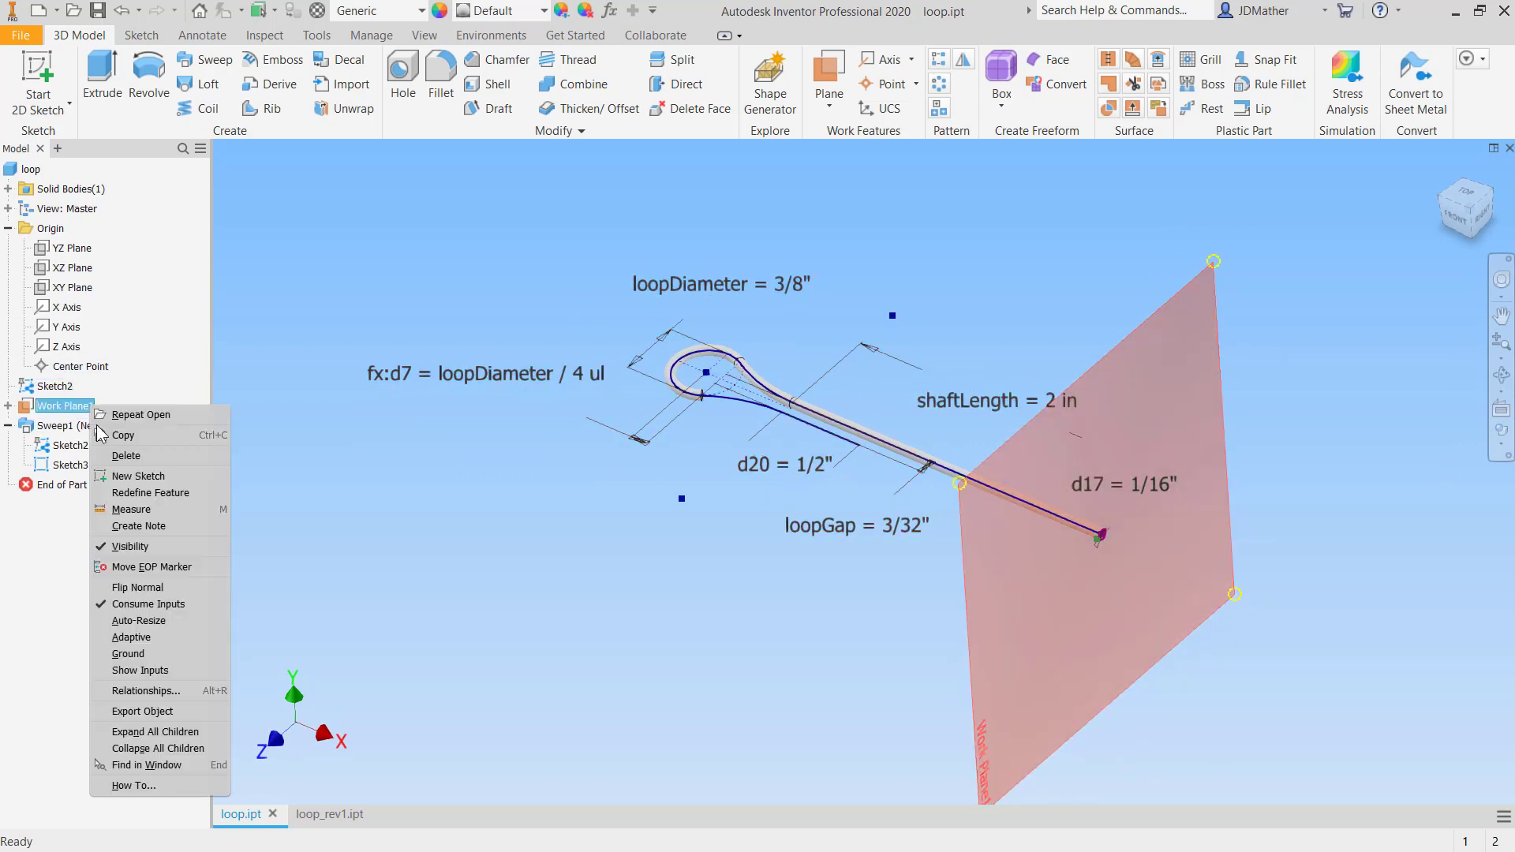
pyautogui.click(125, 546)
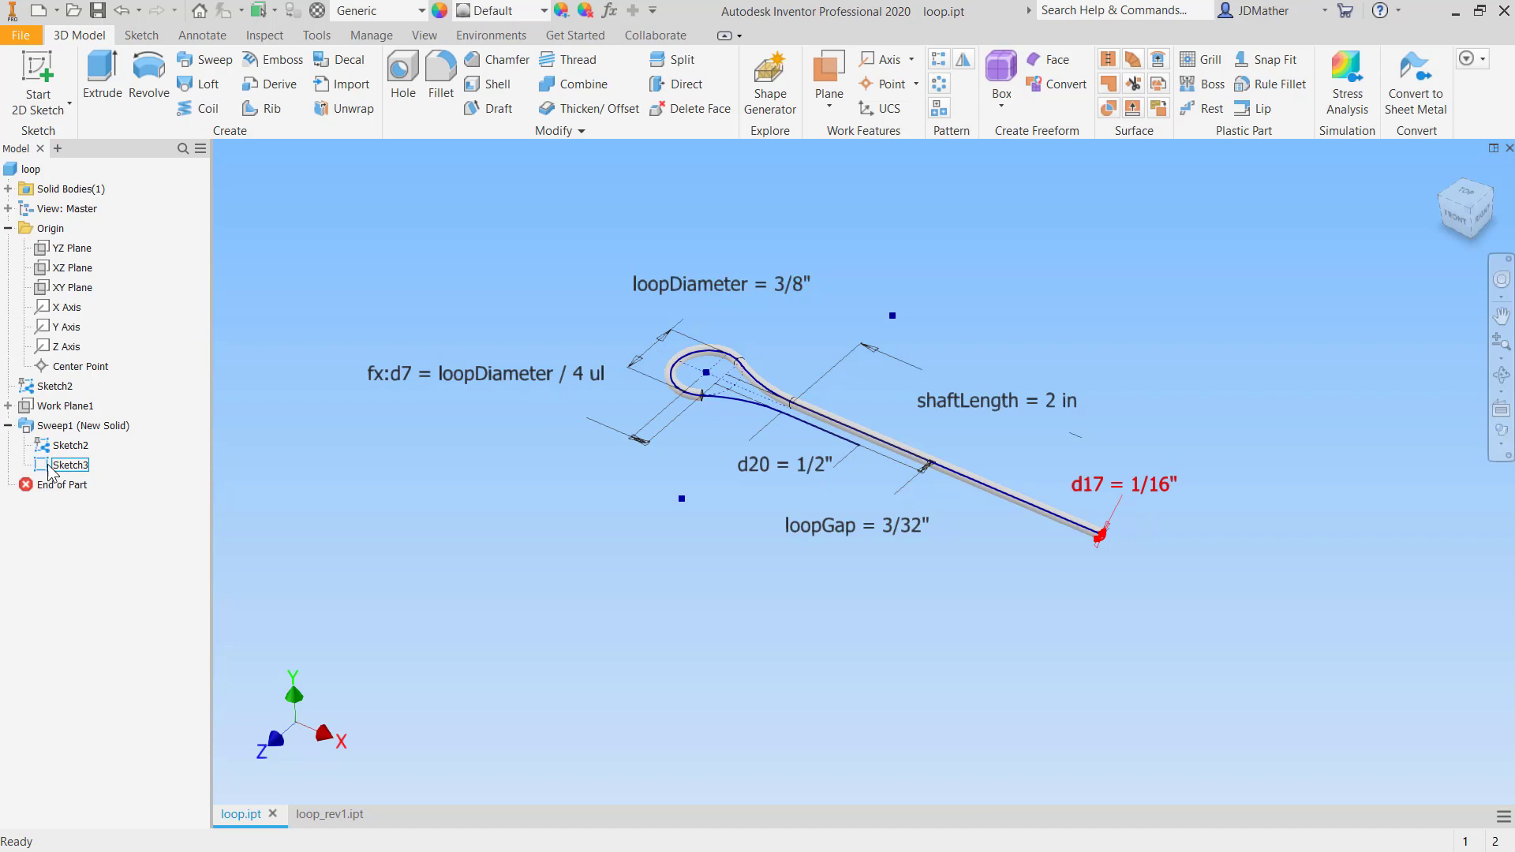
pyautogui.press('pageup')
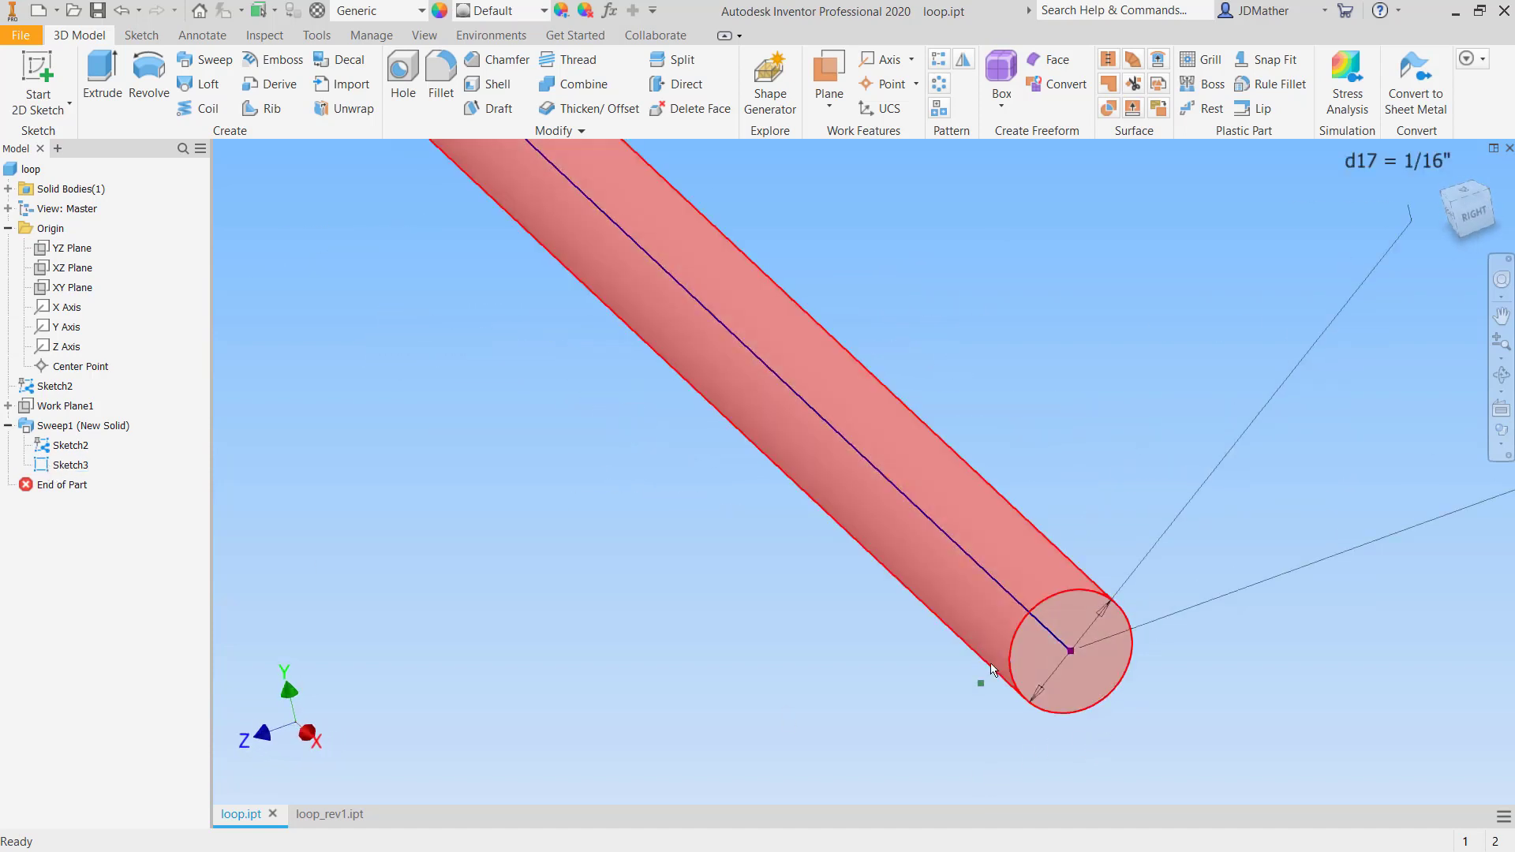
pyautogui.scroll(-8, 1115, 788)
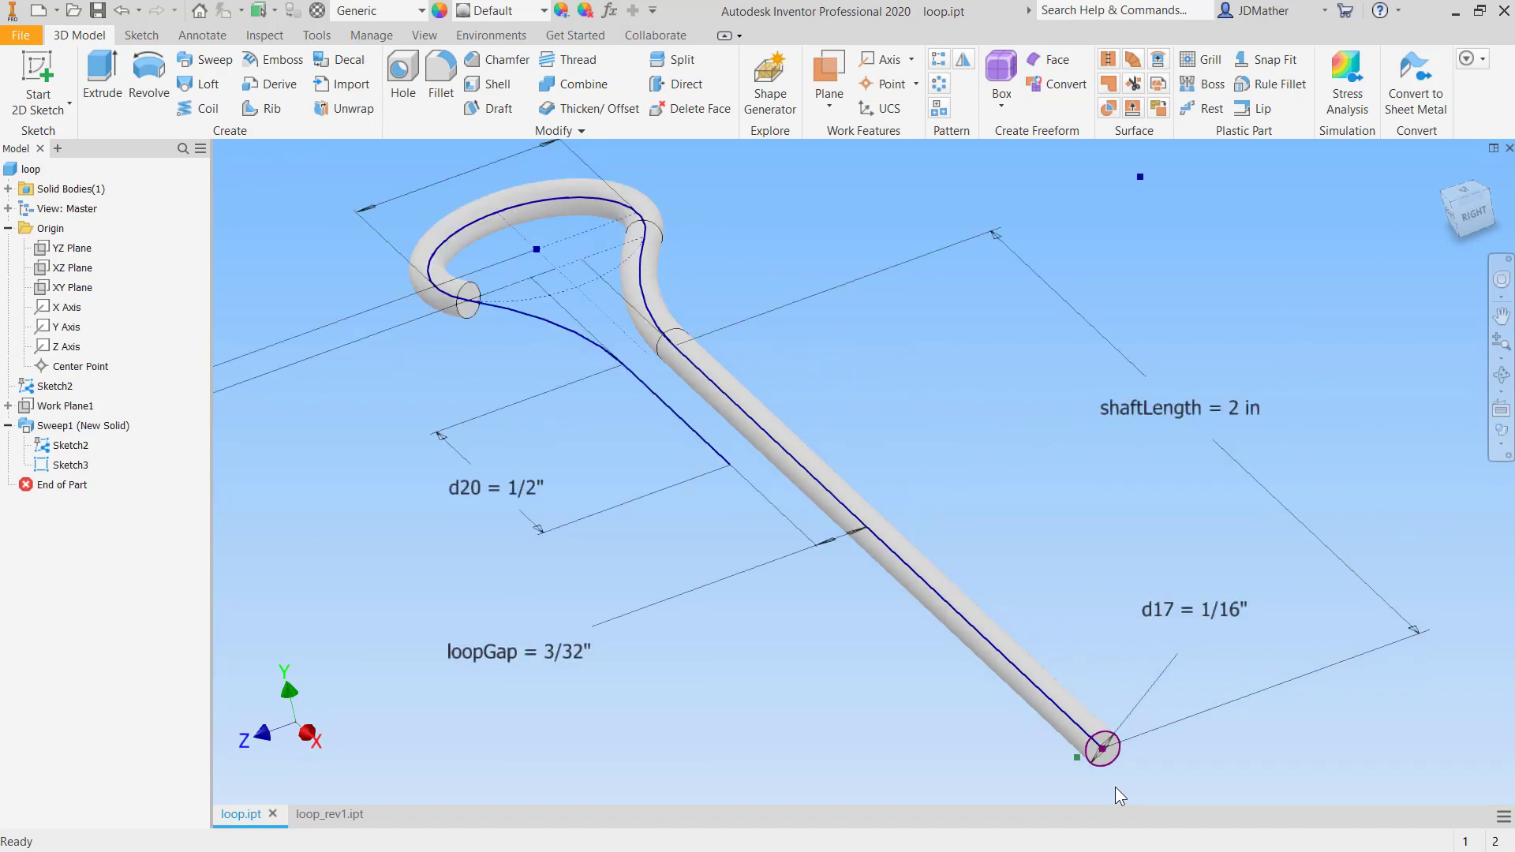
pyautogui.scroll(-3, 923, 742)
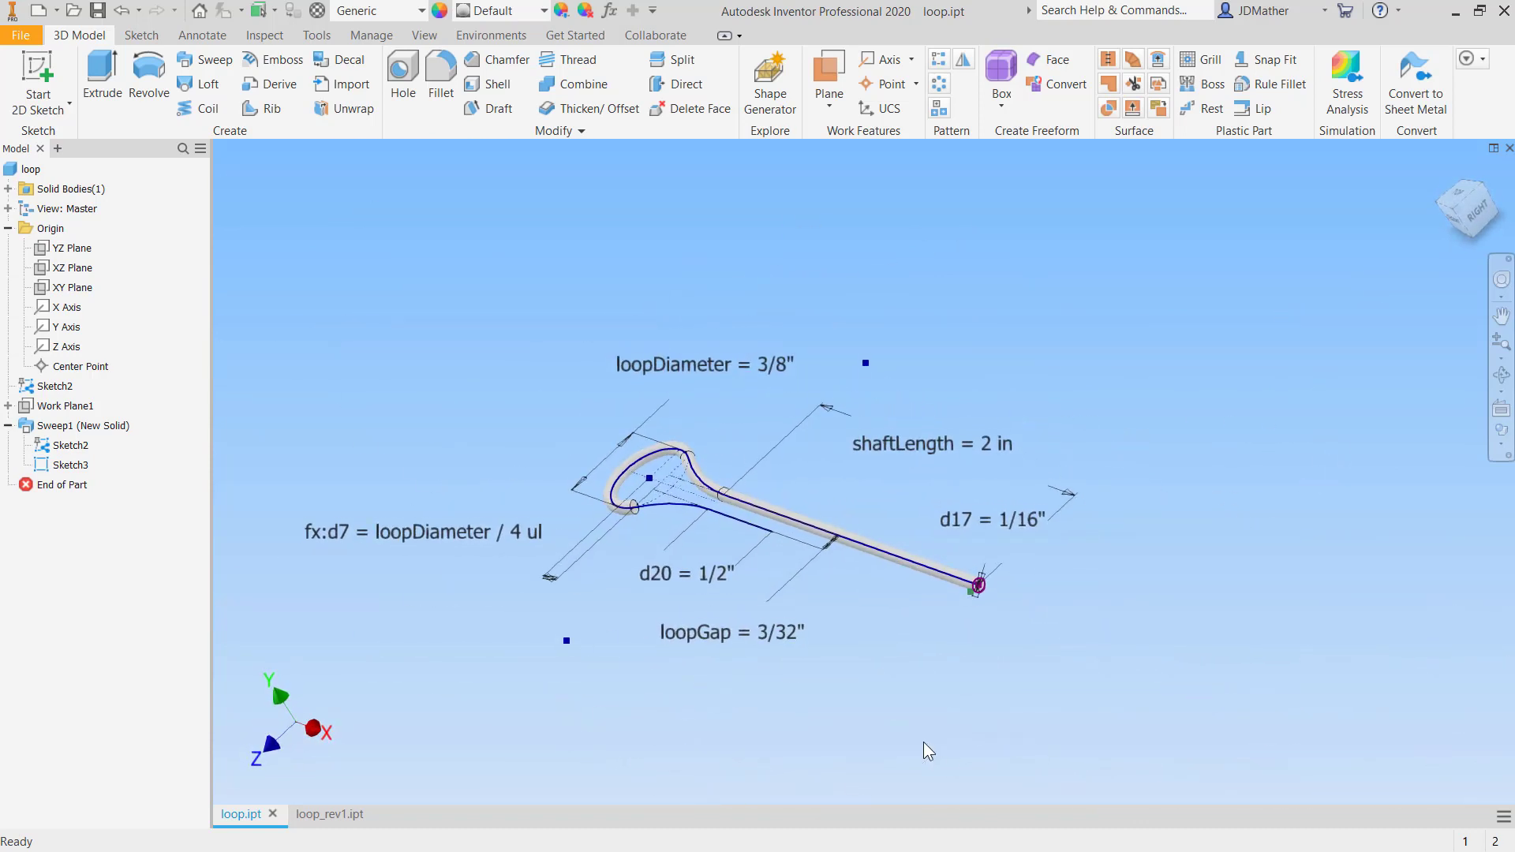
pyautogui.scroll(3, 799, 704)
pyautogui.scroll(4, 745, 691)
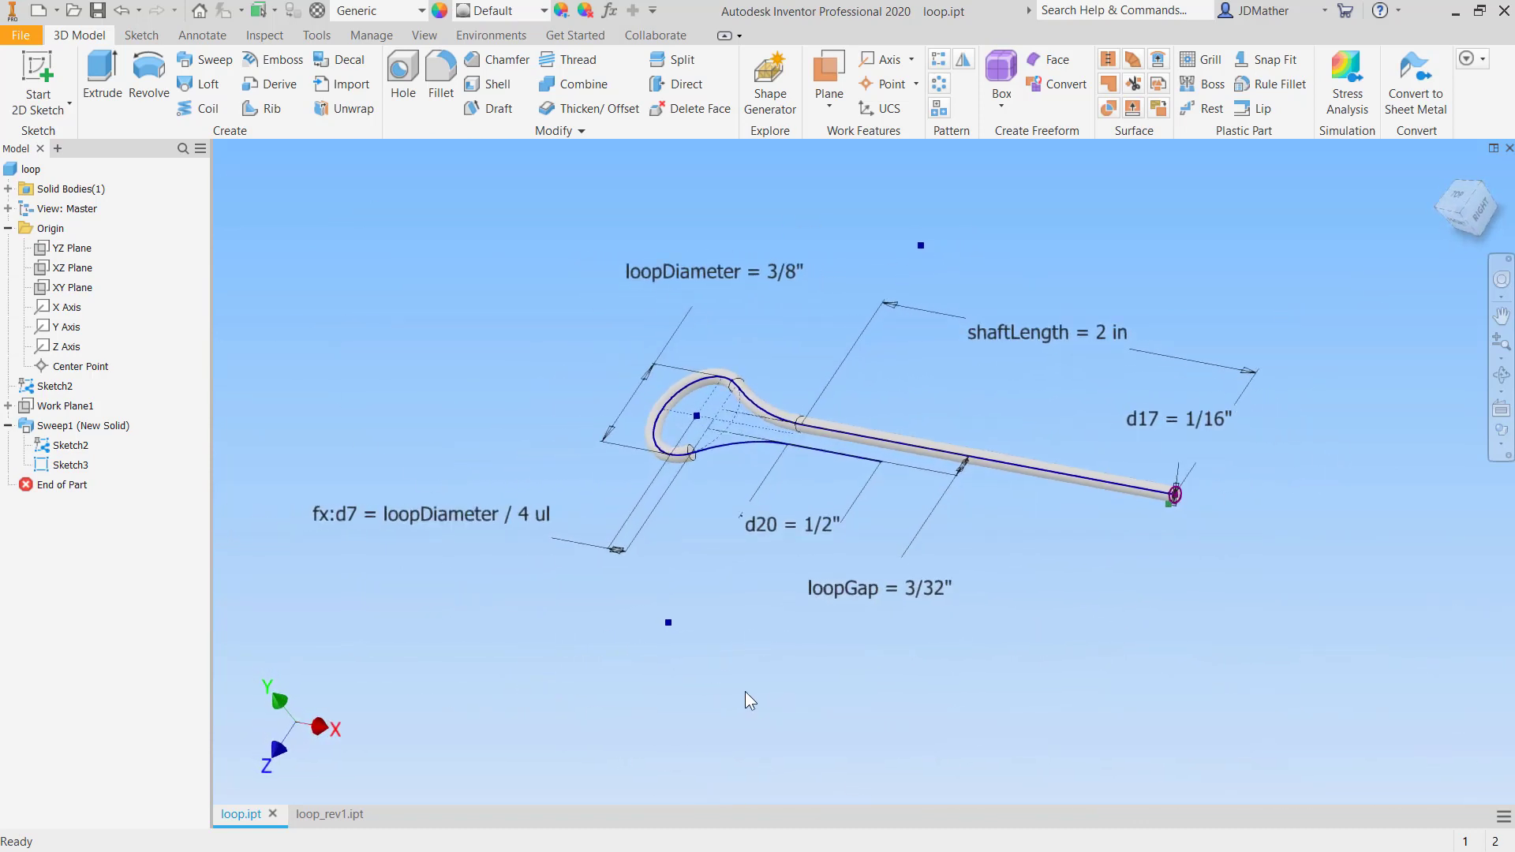
pyautogui.scroll(-1, 745, 691)
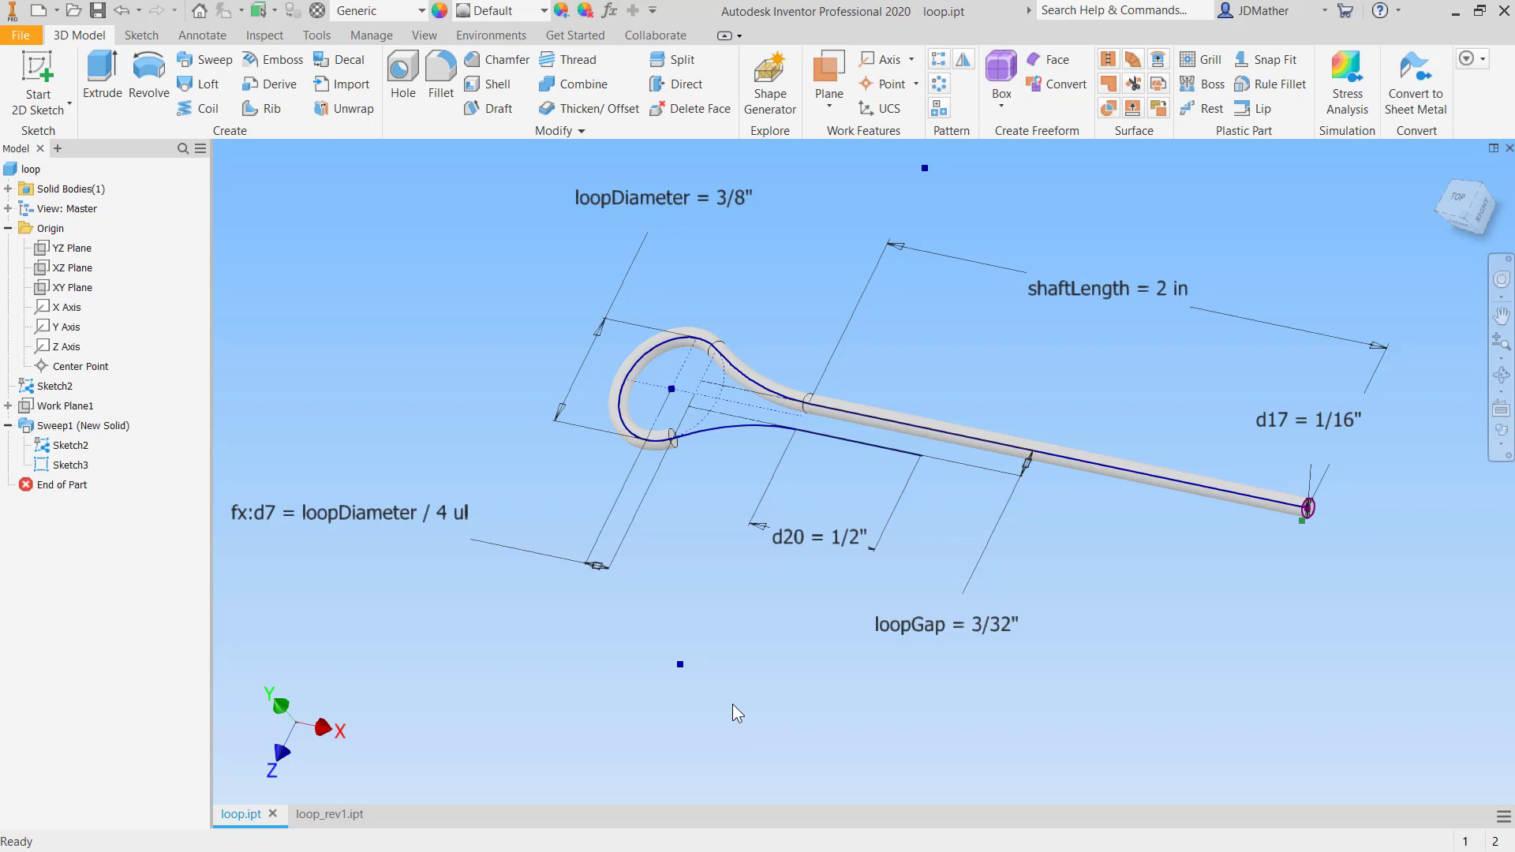
# Edit Sketch3, make the profile circle's centre coincident with the path endpoint, and finish the sketch.
pyautogui.rightClick(71, 464)
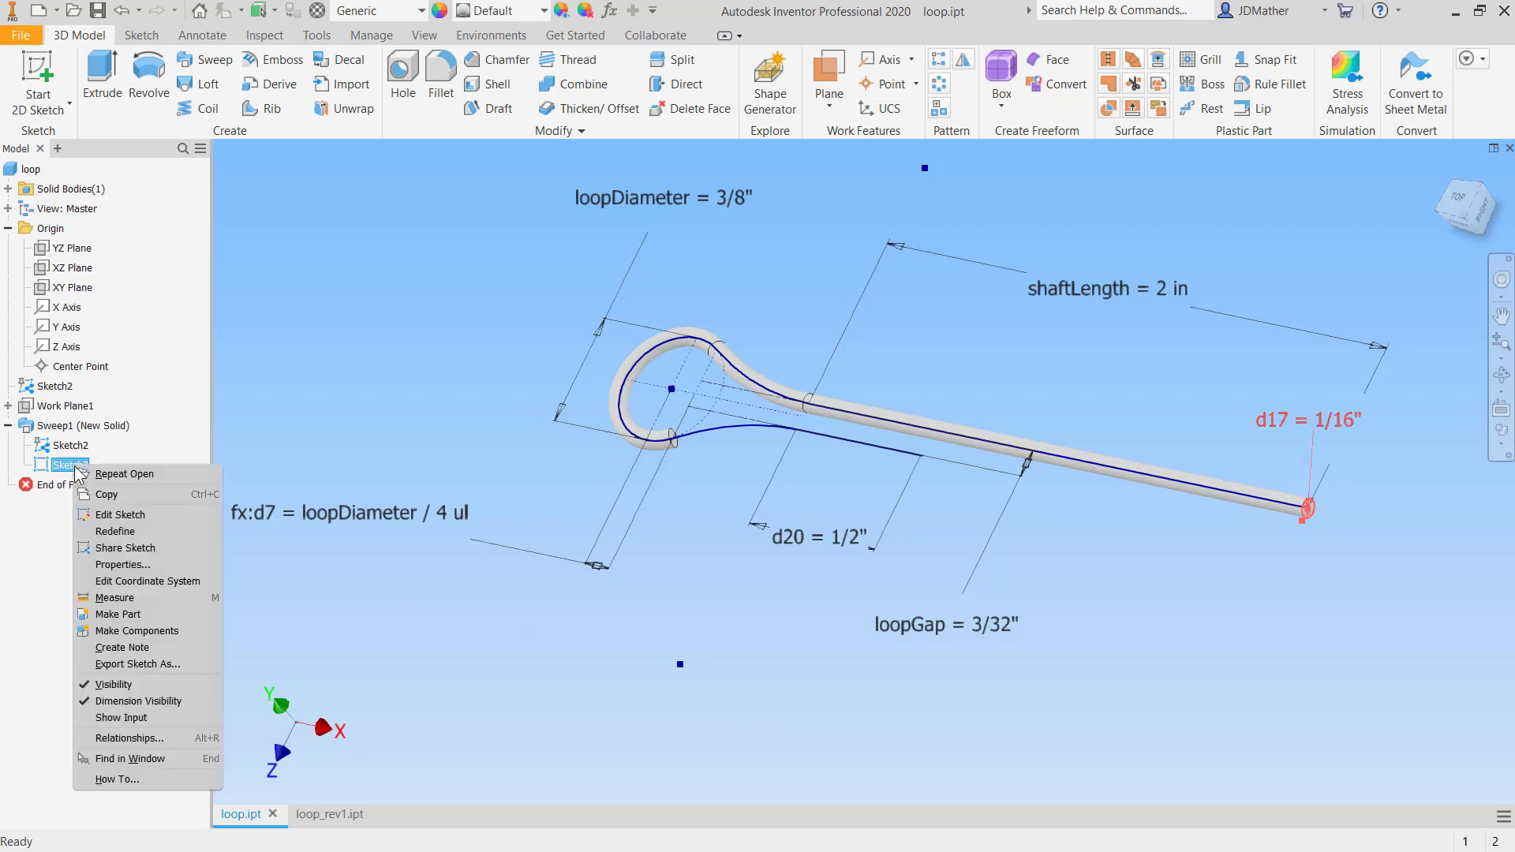
pyautogui.click(119, 515)
pyautogui.scroll(1, 1184, 521)
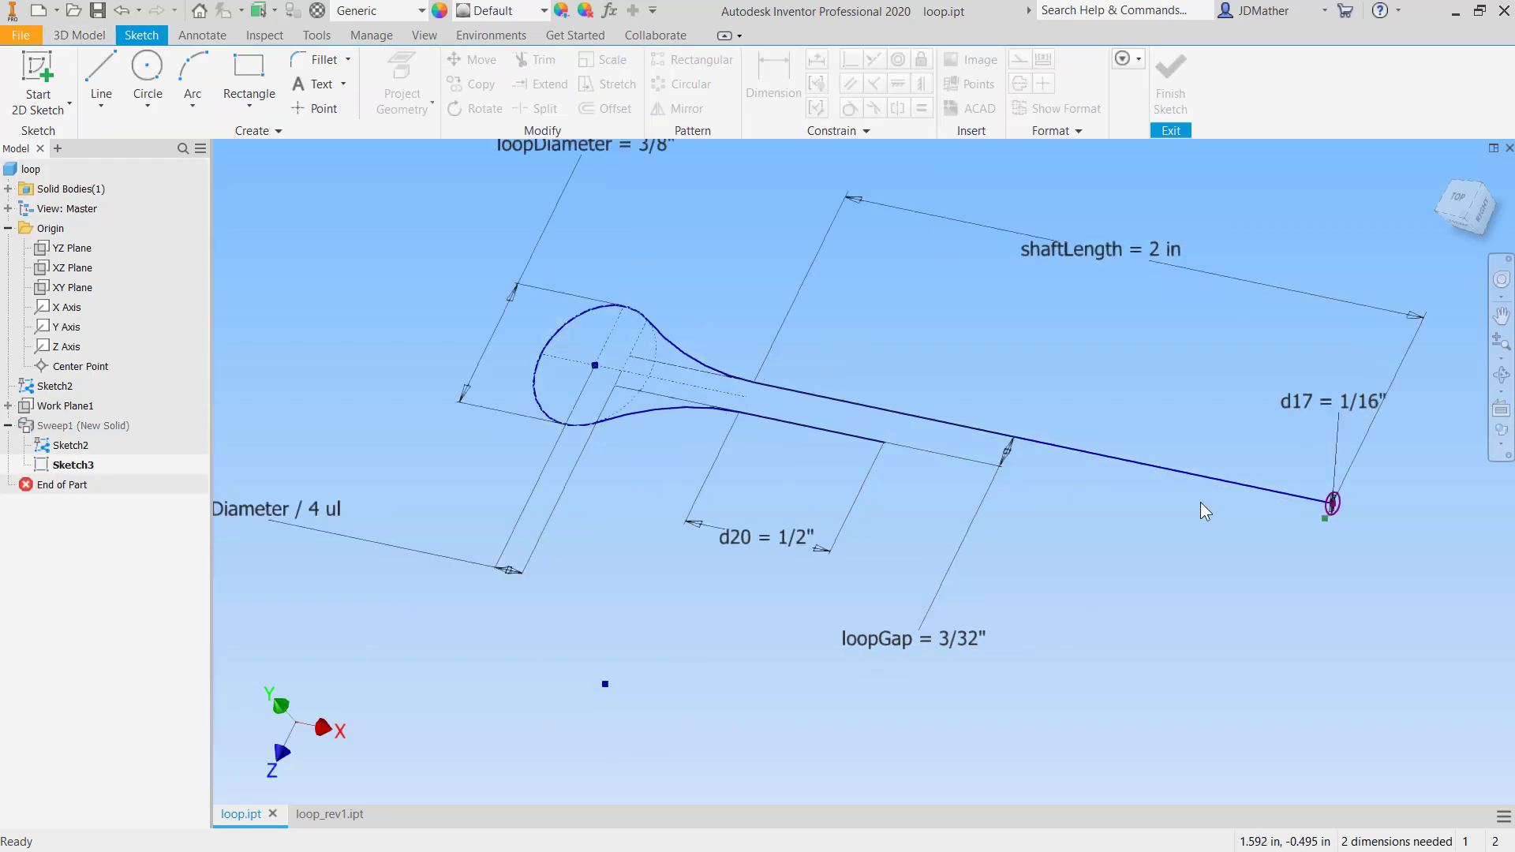
pyautogui.scroll(4, 812, 505)
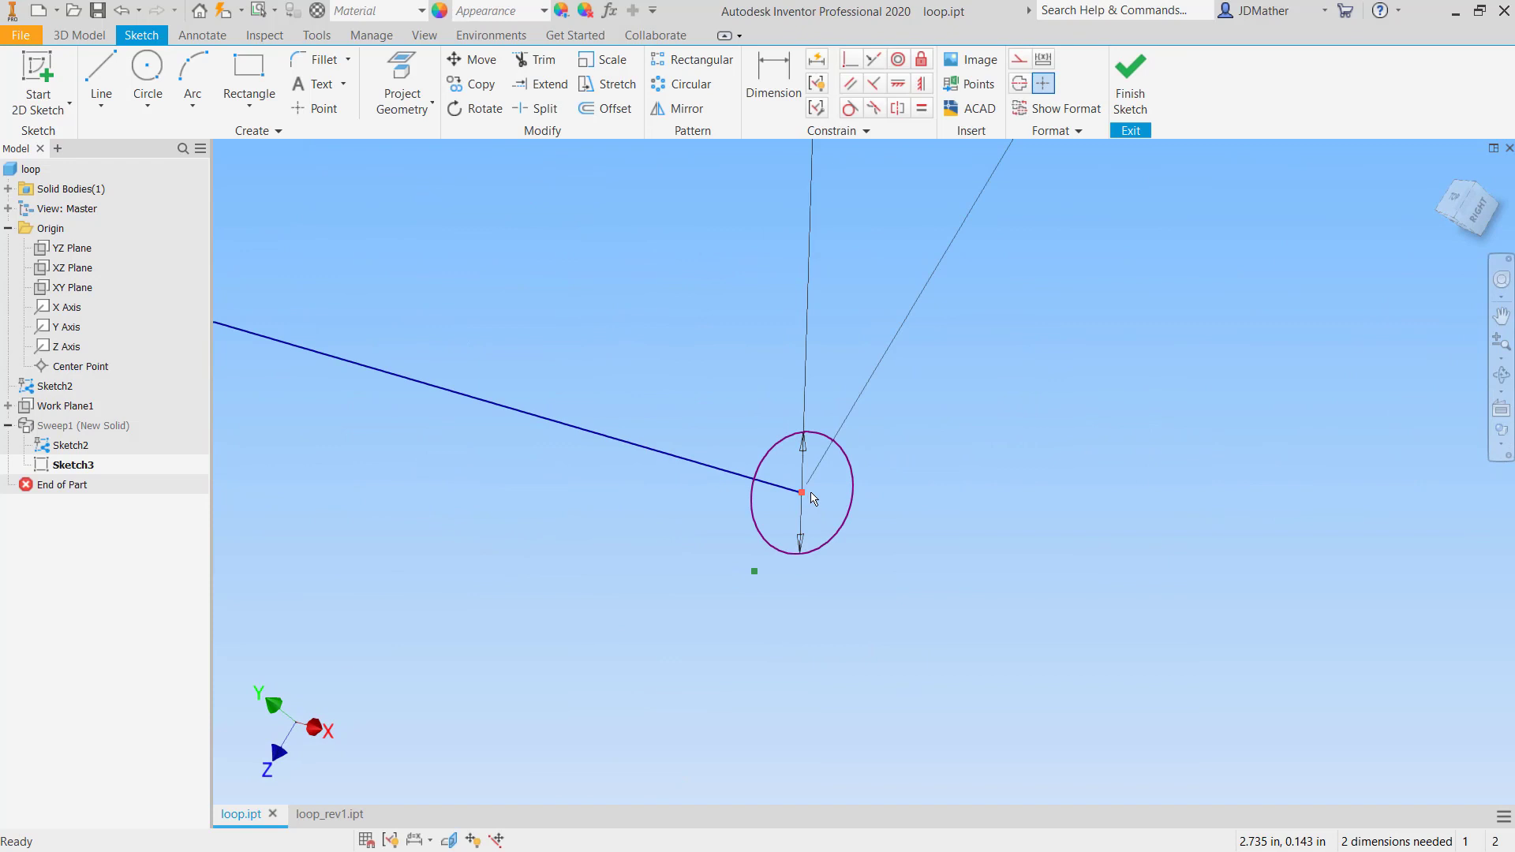
pyautogui.moveTo(811, 493); pyautogui.dragTo(1101, 476)
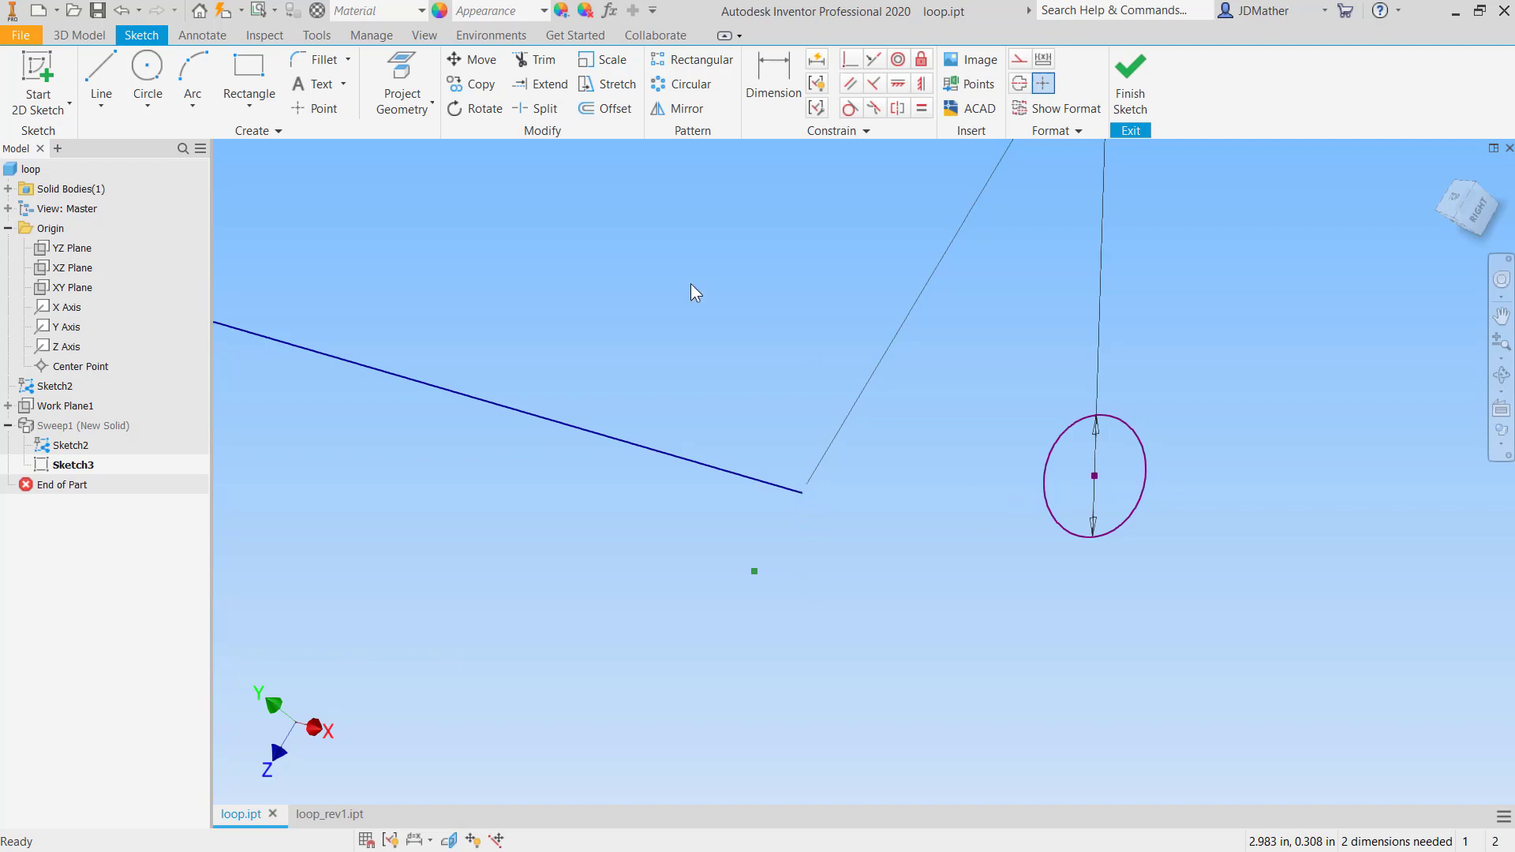
pyautogui.click(401, 79)
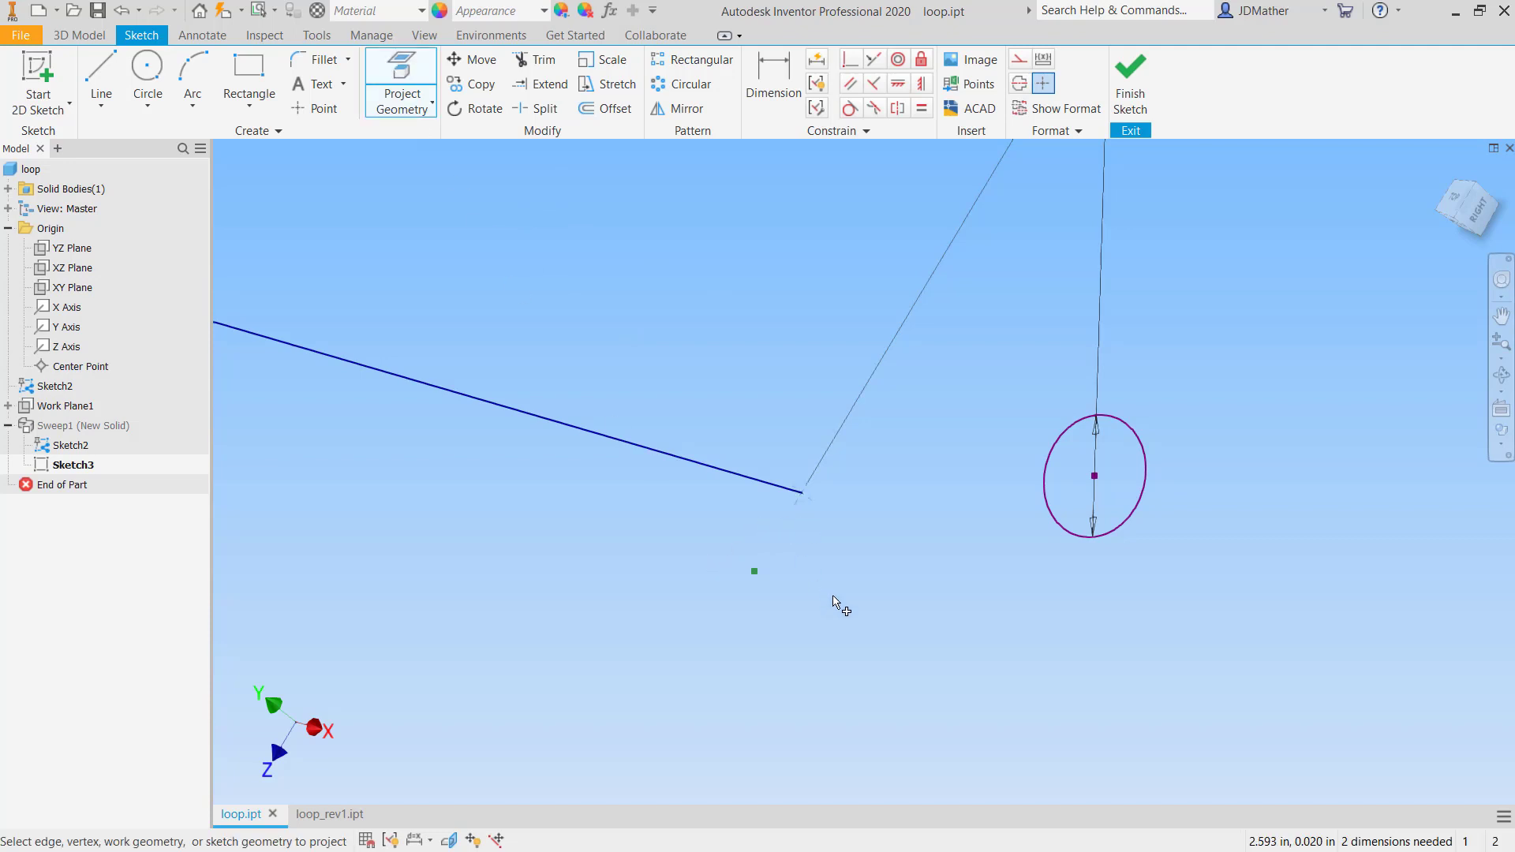
pyautogui.click(850, 59)
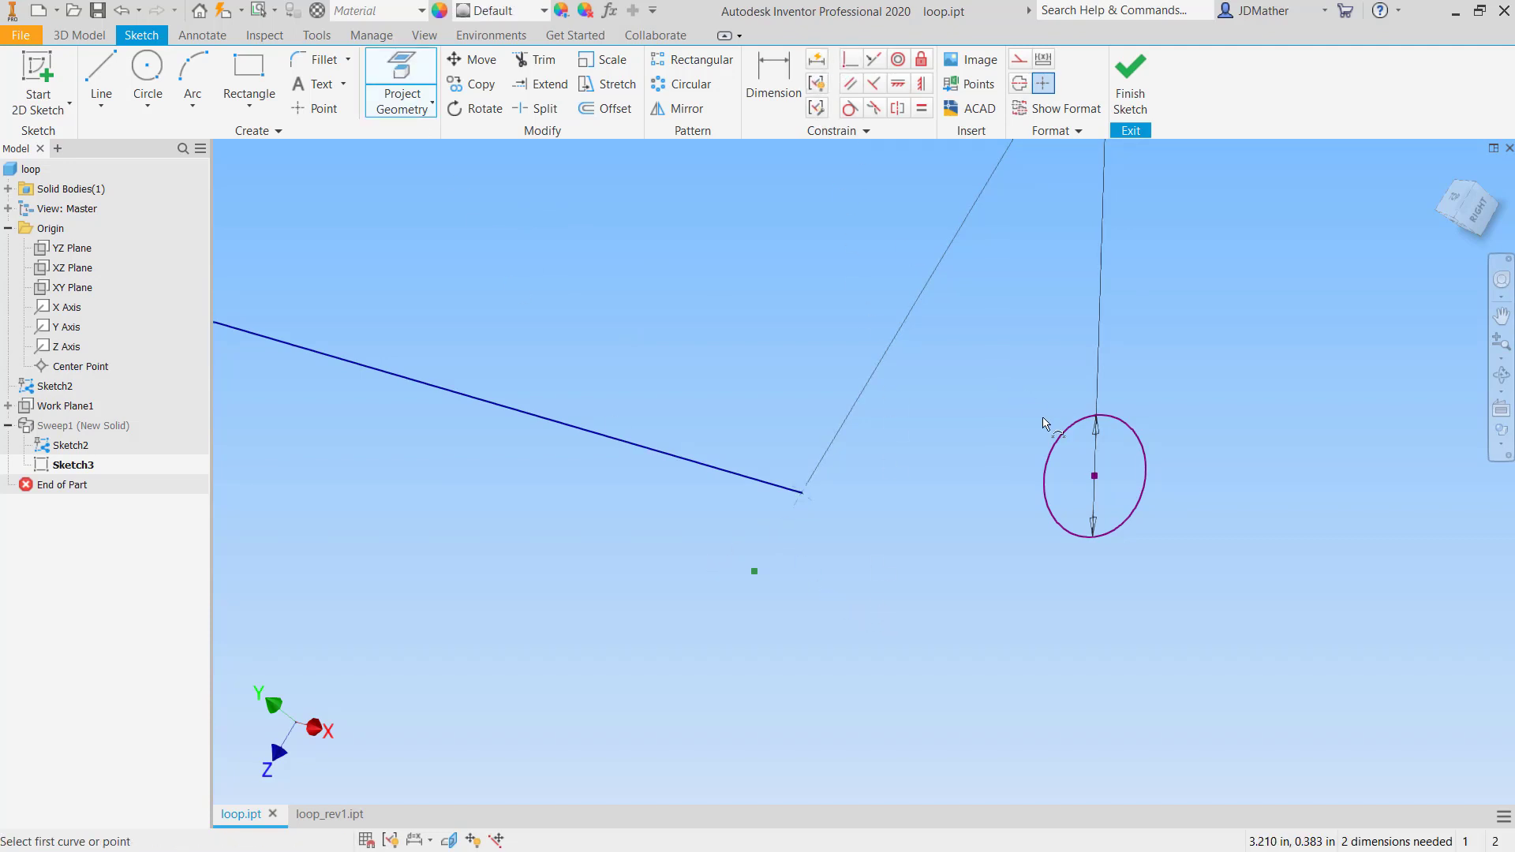
pyautogui.click(1094, 476)
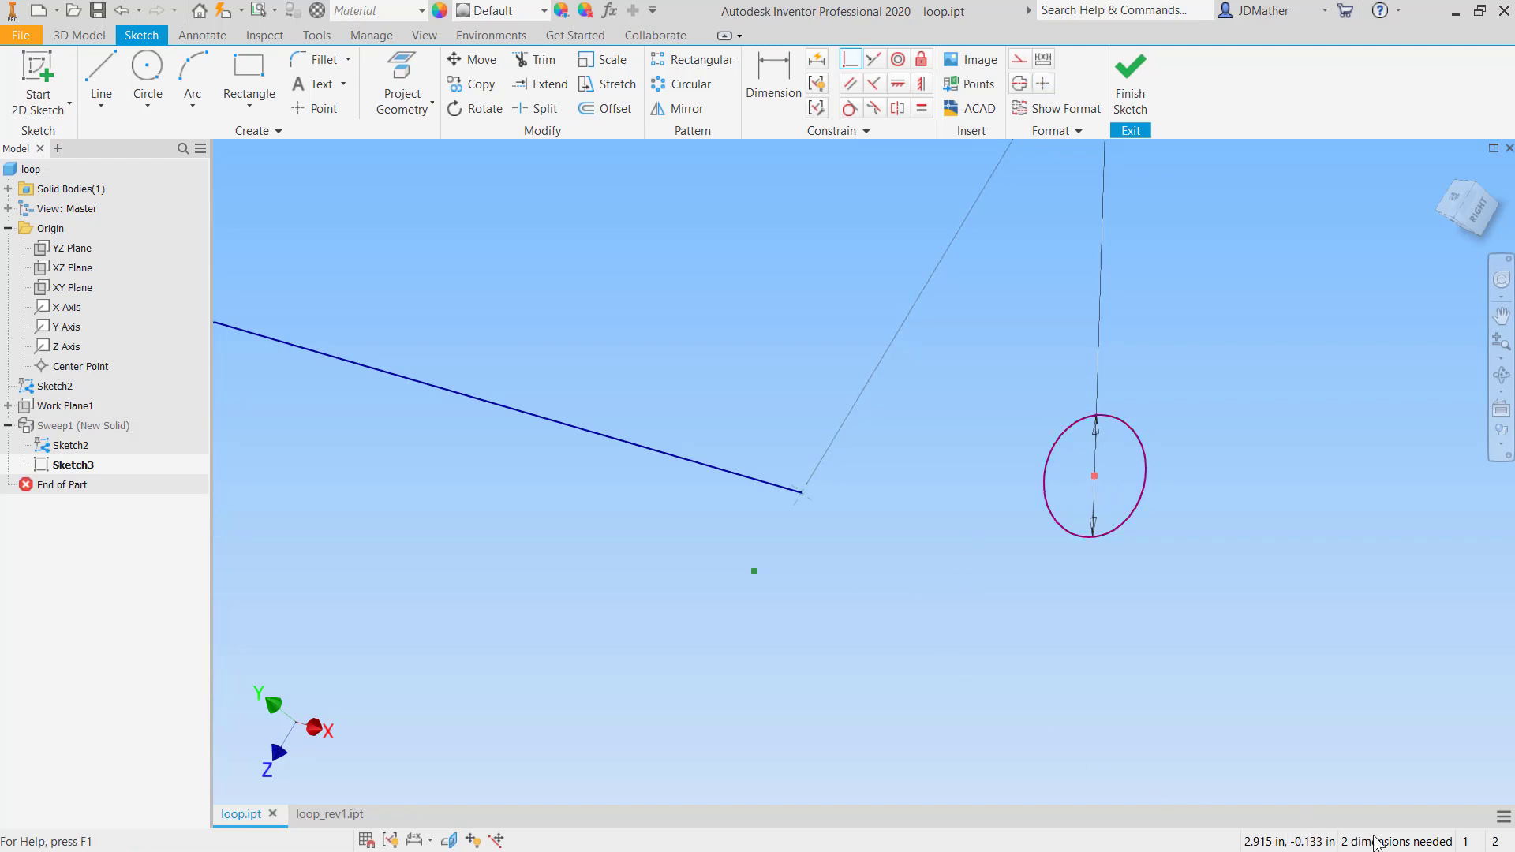
pyautogui.click(808, 503)
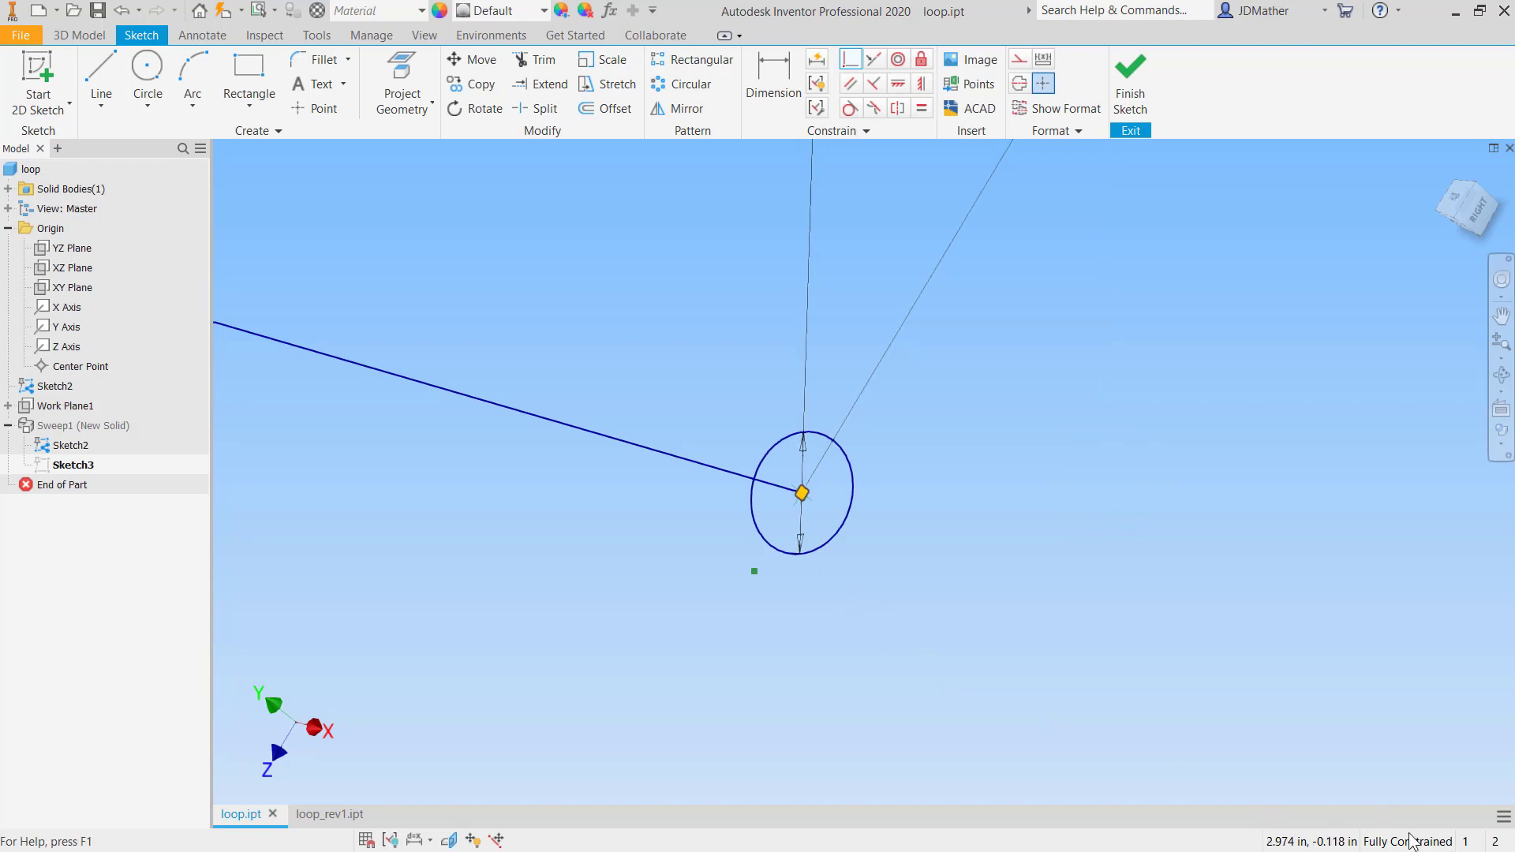
pyautogui.scroll(-2, 892, 584)
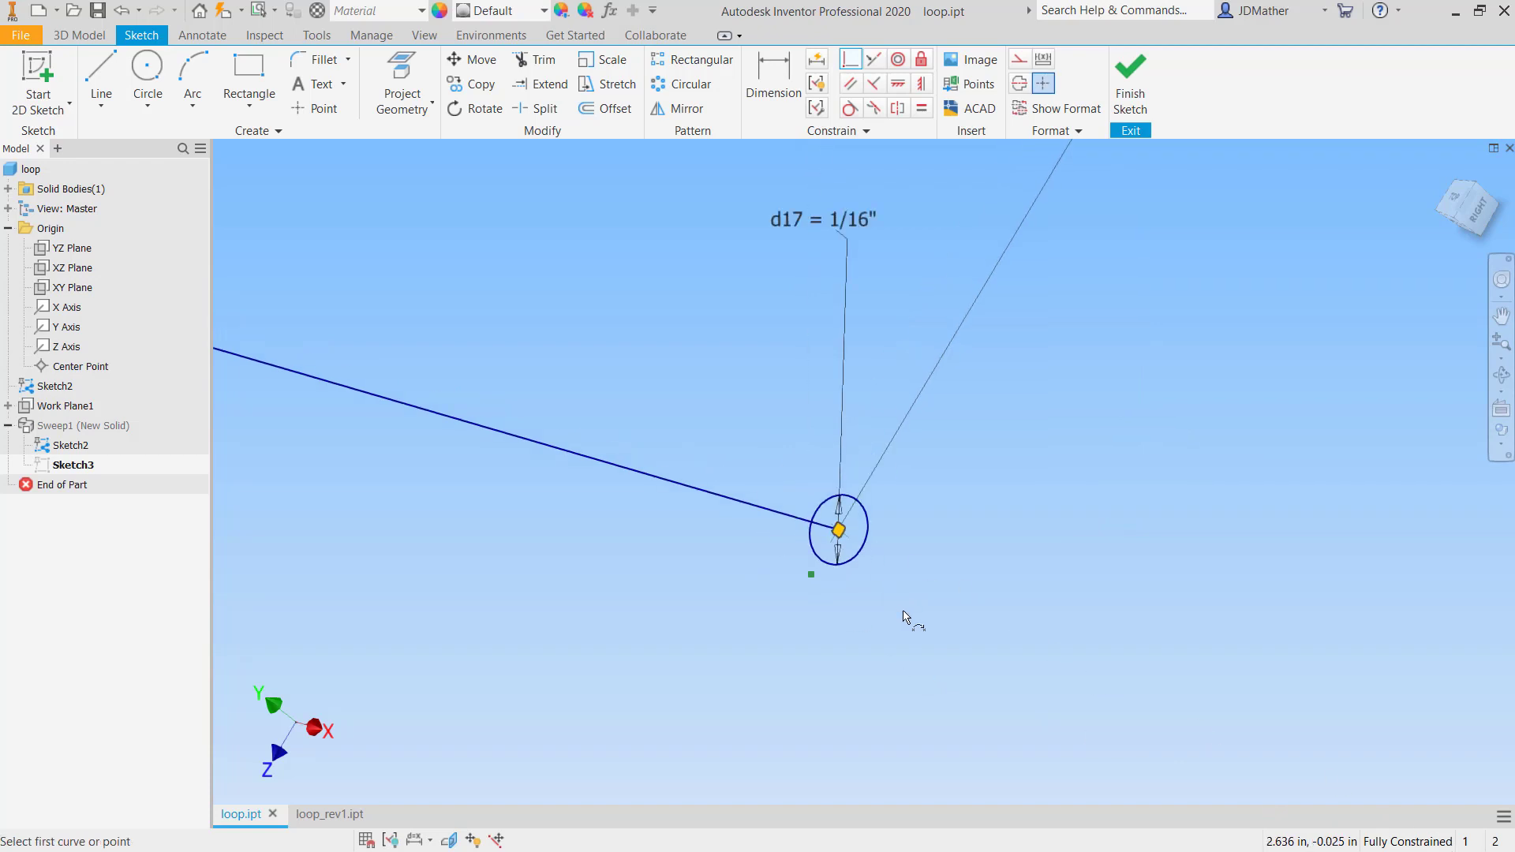
pyautogui.click(1128, 79)
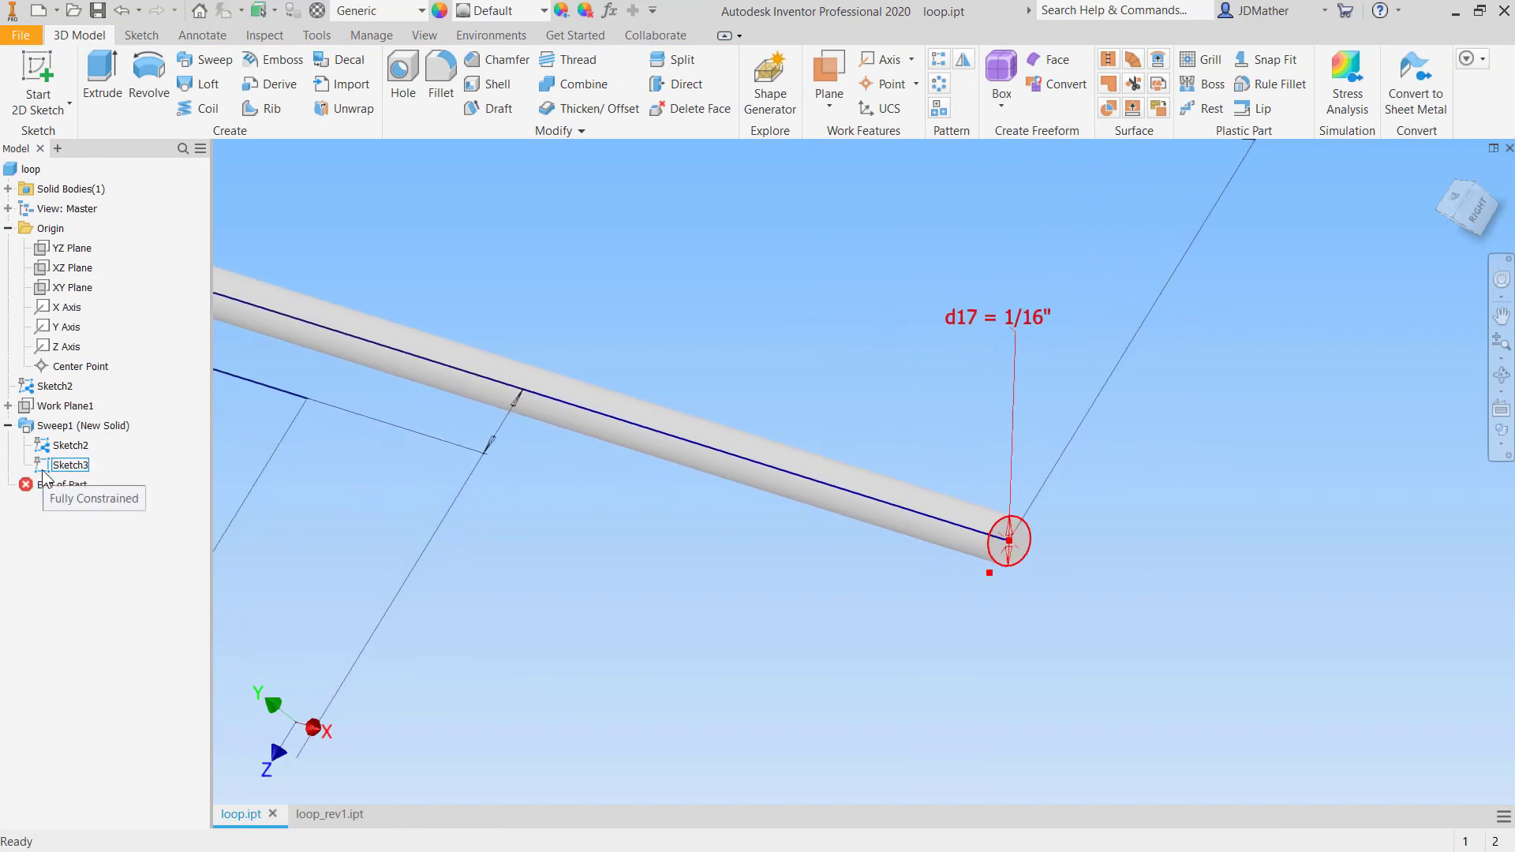
# Edit Sweep1 to add the curve below the loop and the straight return line, giving a 5-curve path.
pyautogui.scroll(-3, 632, 680)
pyautogui.scroll(2, 704, 636)
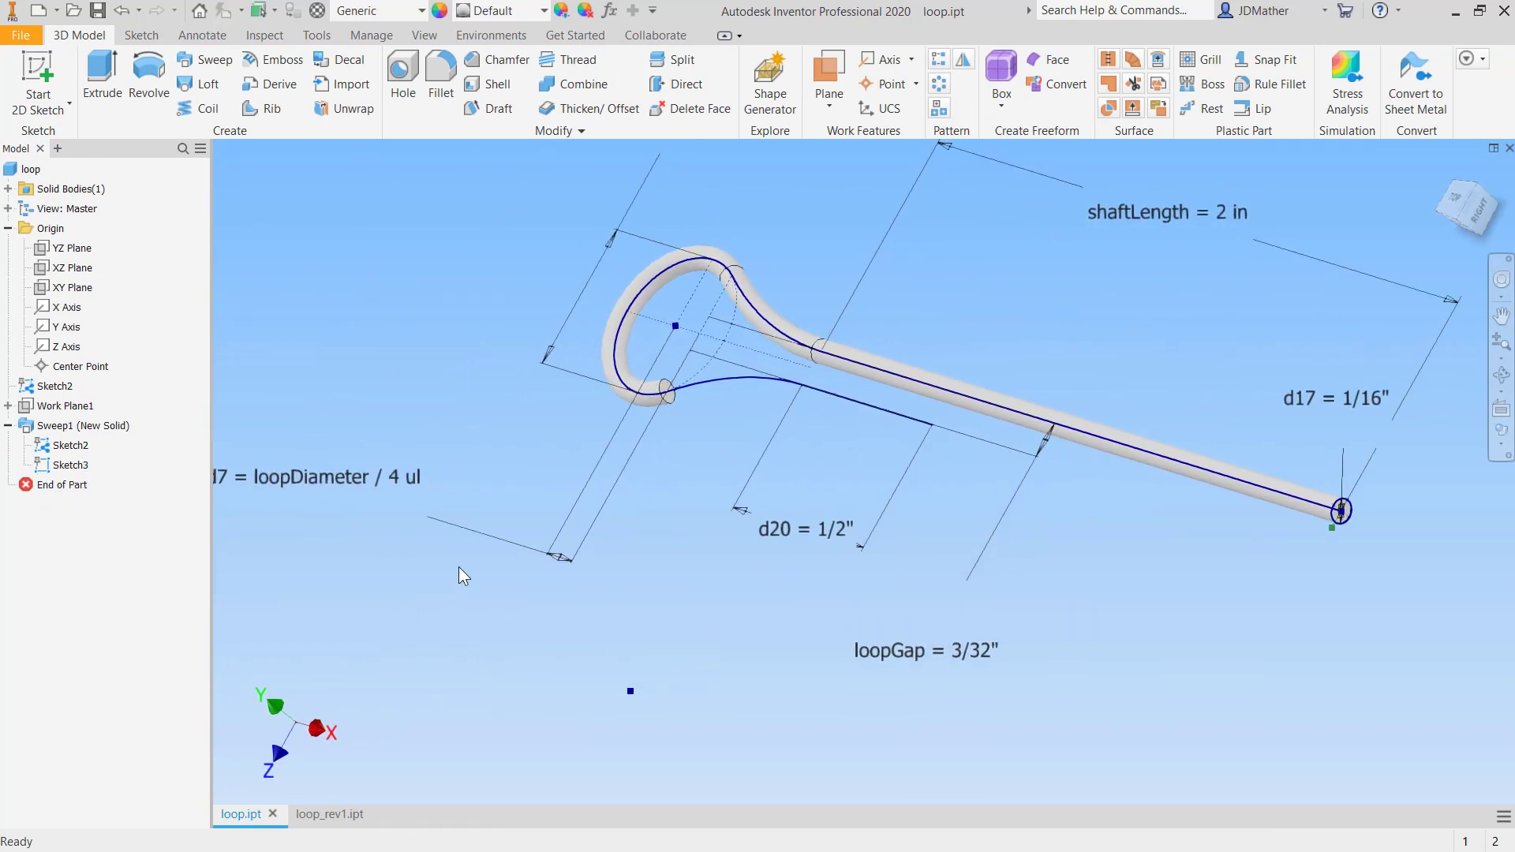
pyautogui.rightClick(49, 425)
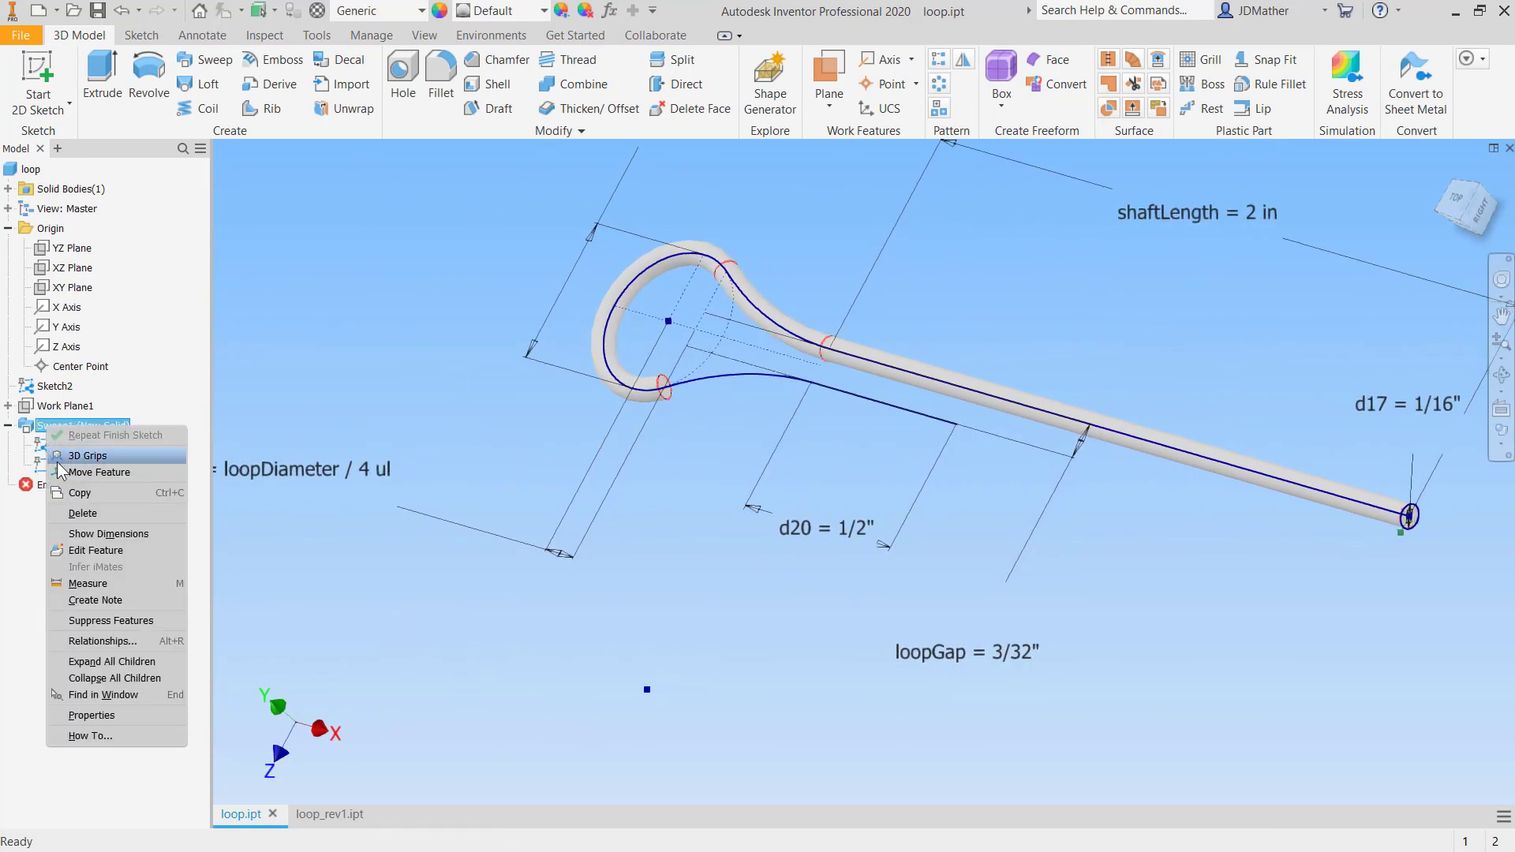
pyautogui.click(88, 550)
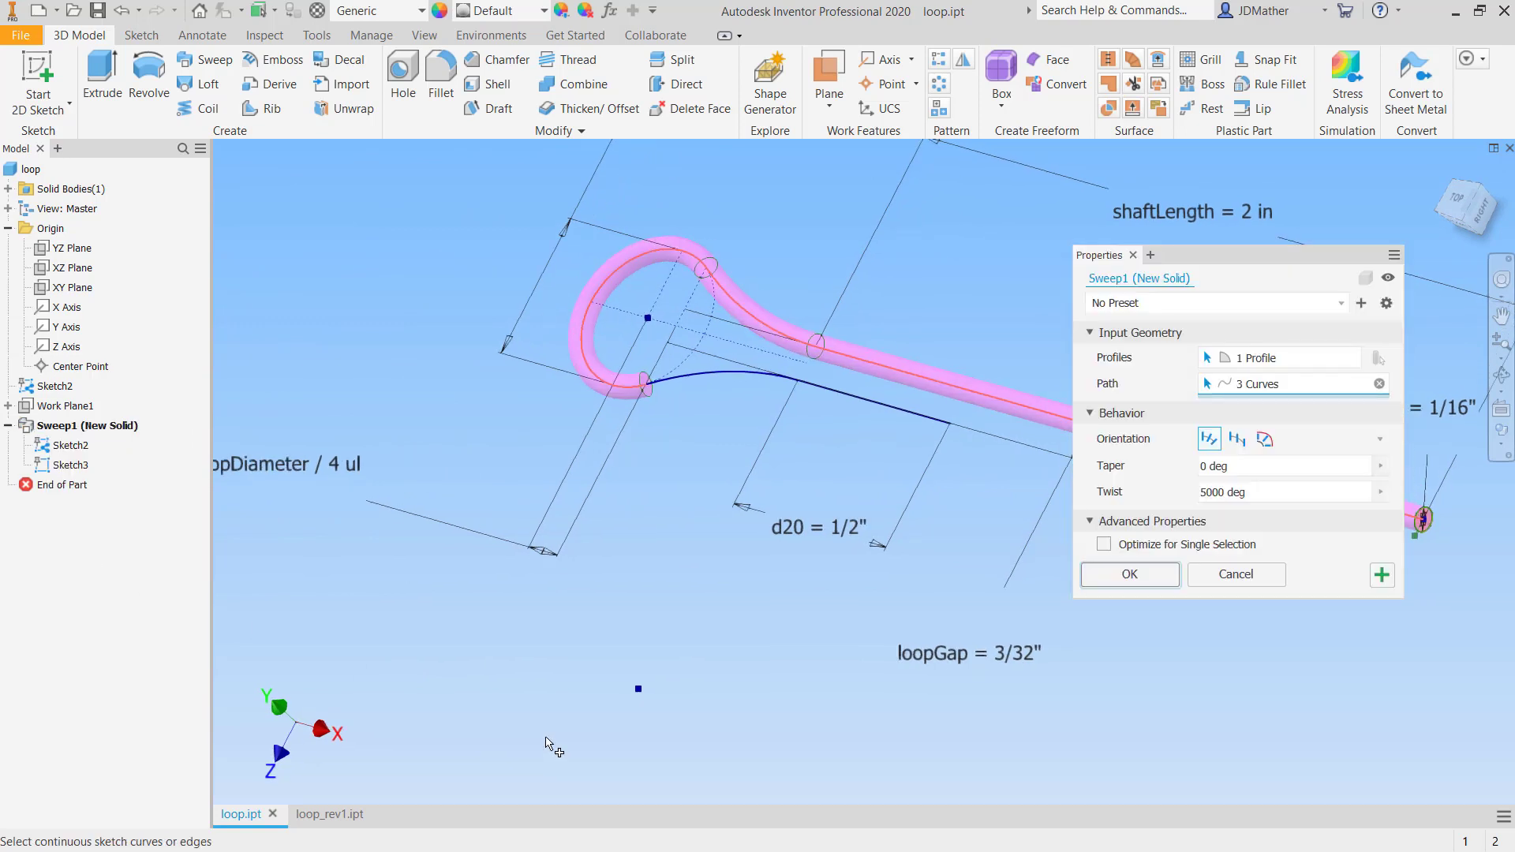
pyautogui.moveTo(546, 741); pyautogui.dragTo(631, 734, button='middle')
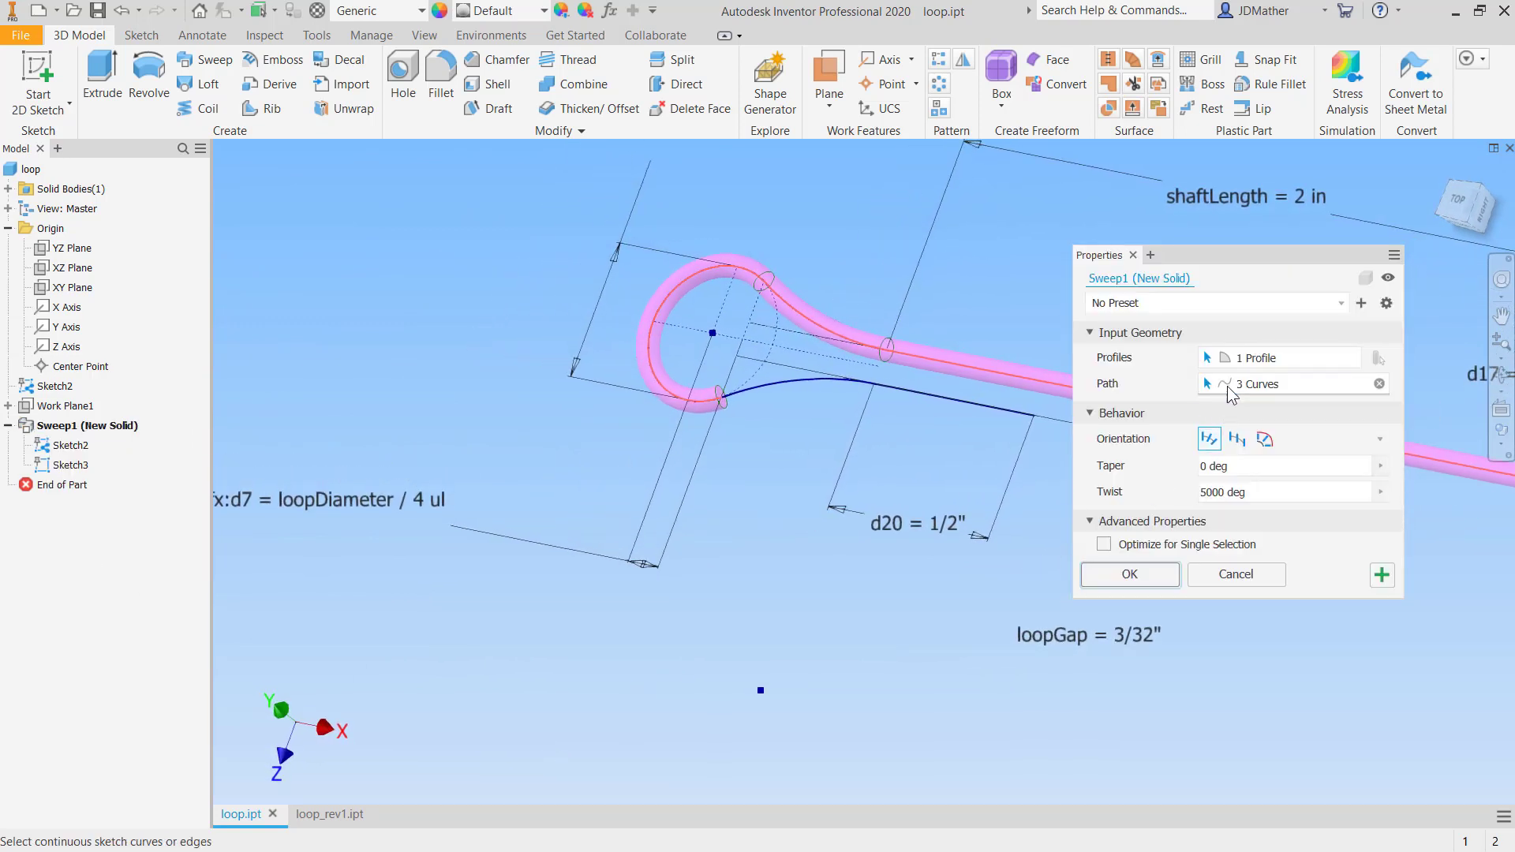
pyautogui.click(1227, 387)
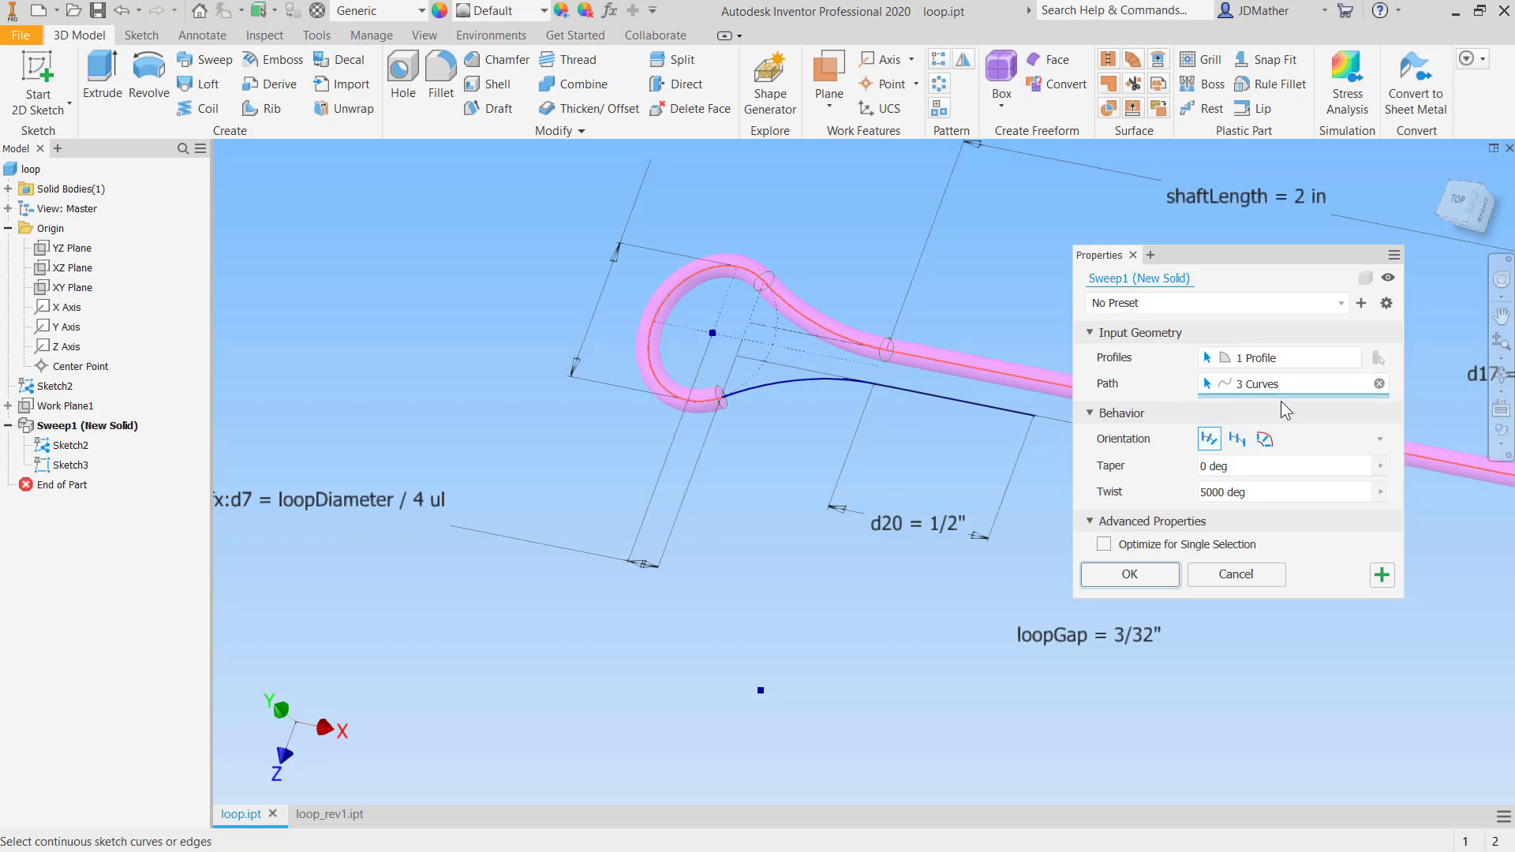
pyautogui.click(771, 388)
pyautogui.click(919, 408)
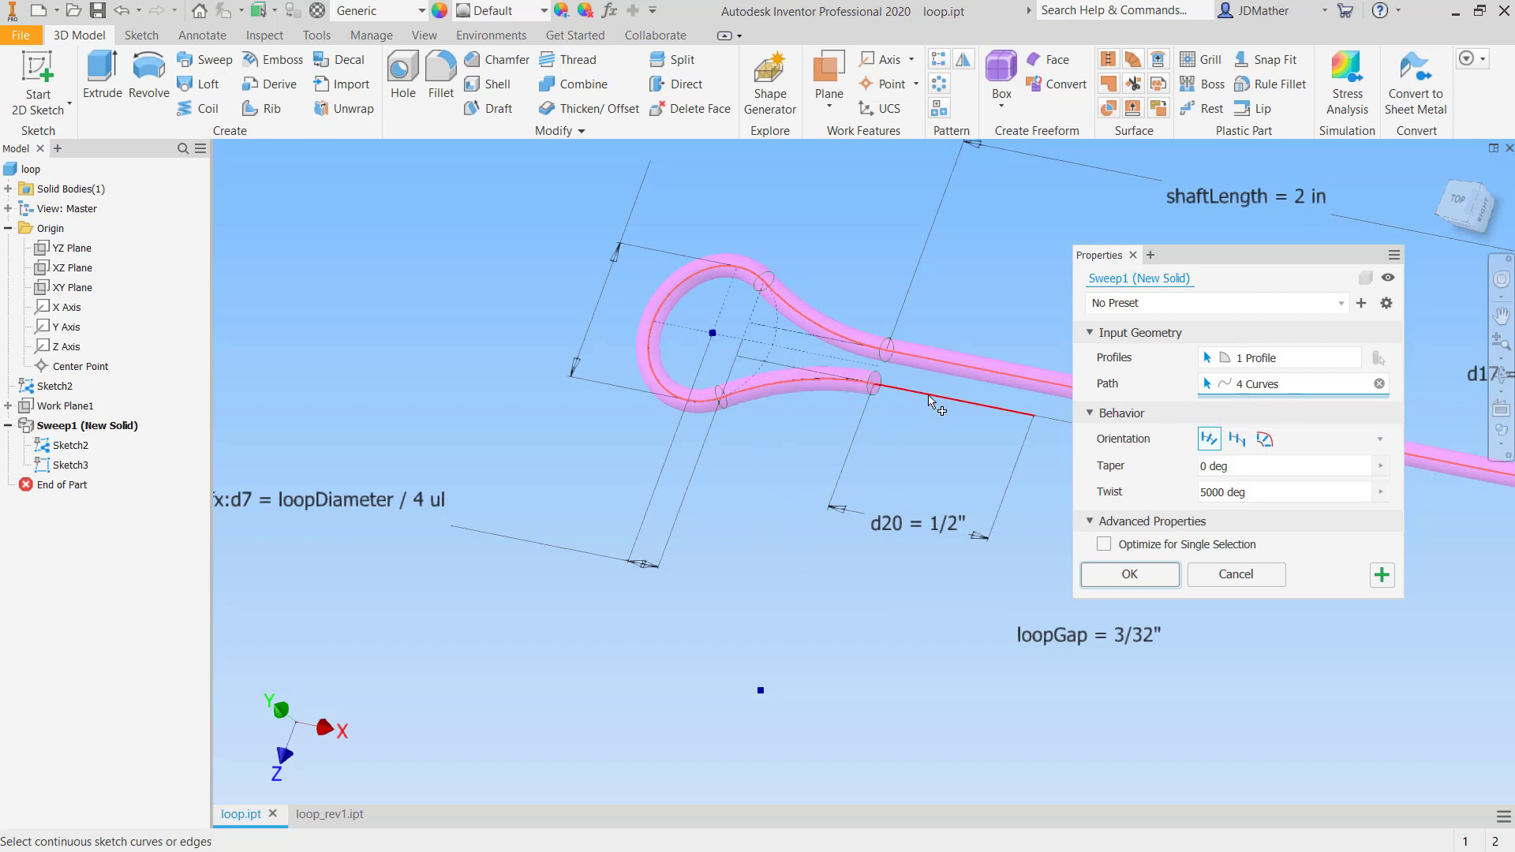
pyautogui.moveTo(784, 649); pyautogui.dragTo(720, 643, button='middle')
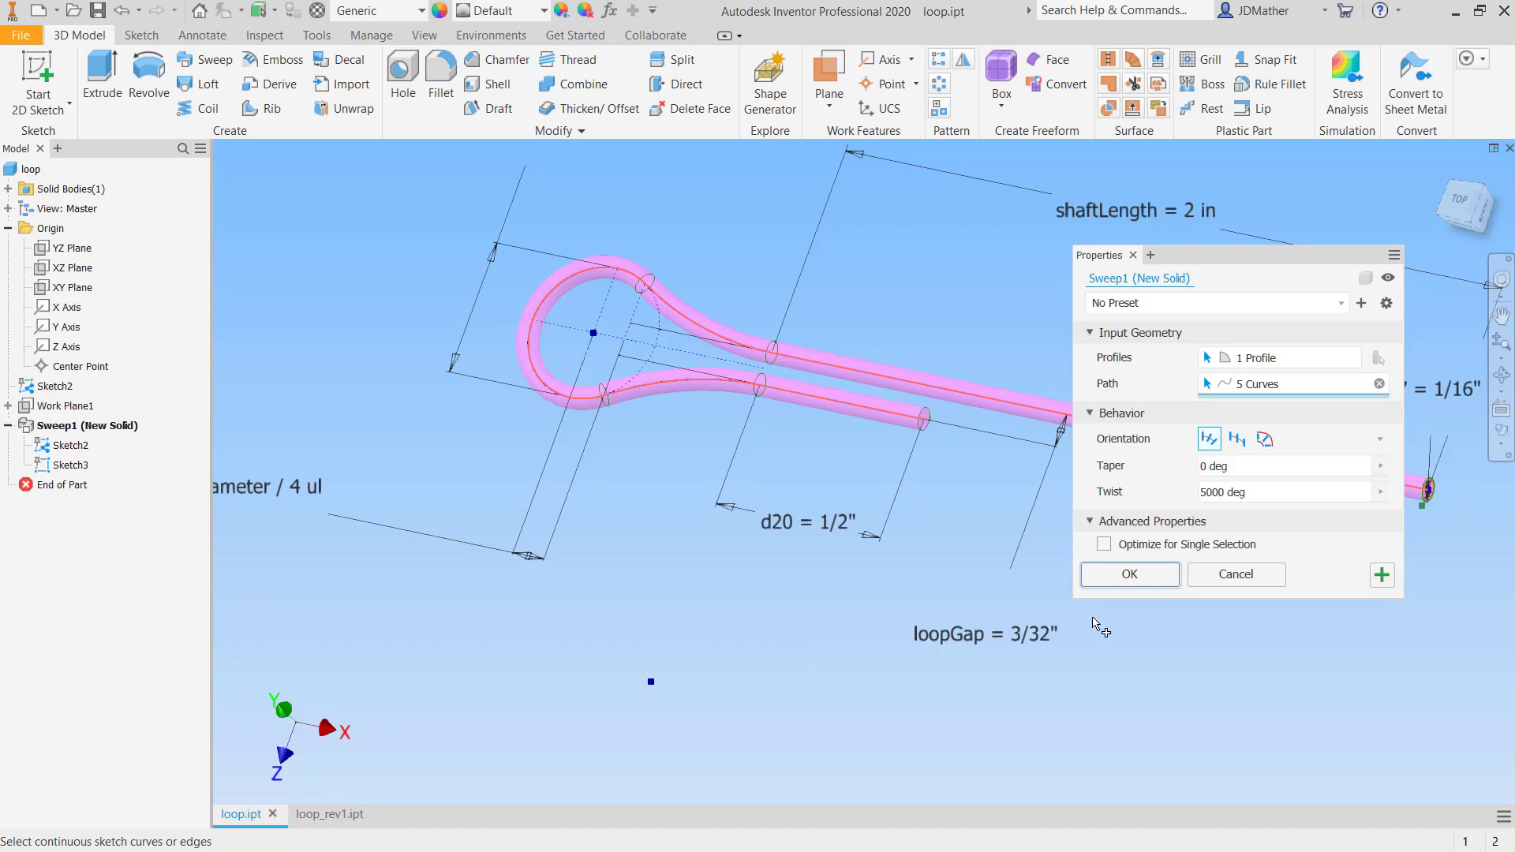
pyautogui.click(1128, 575)
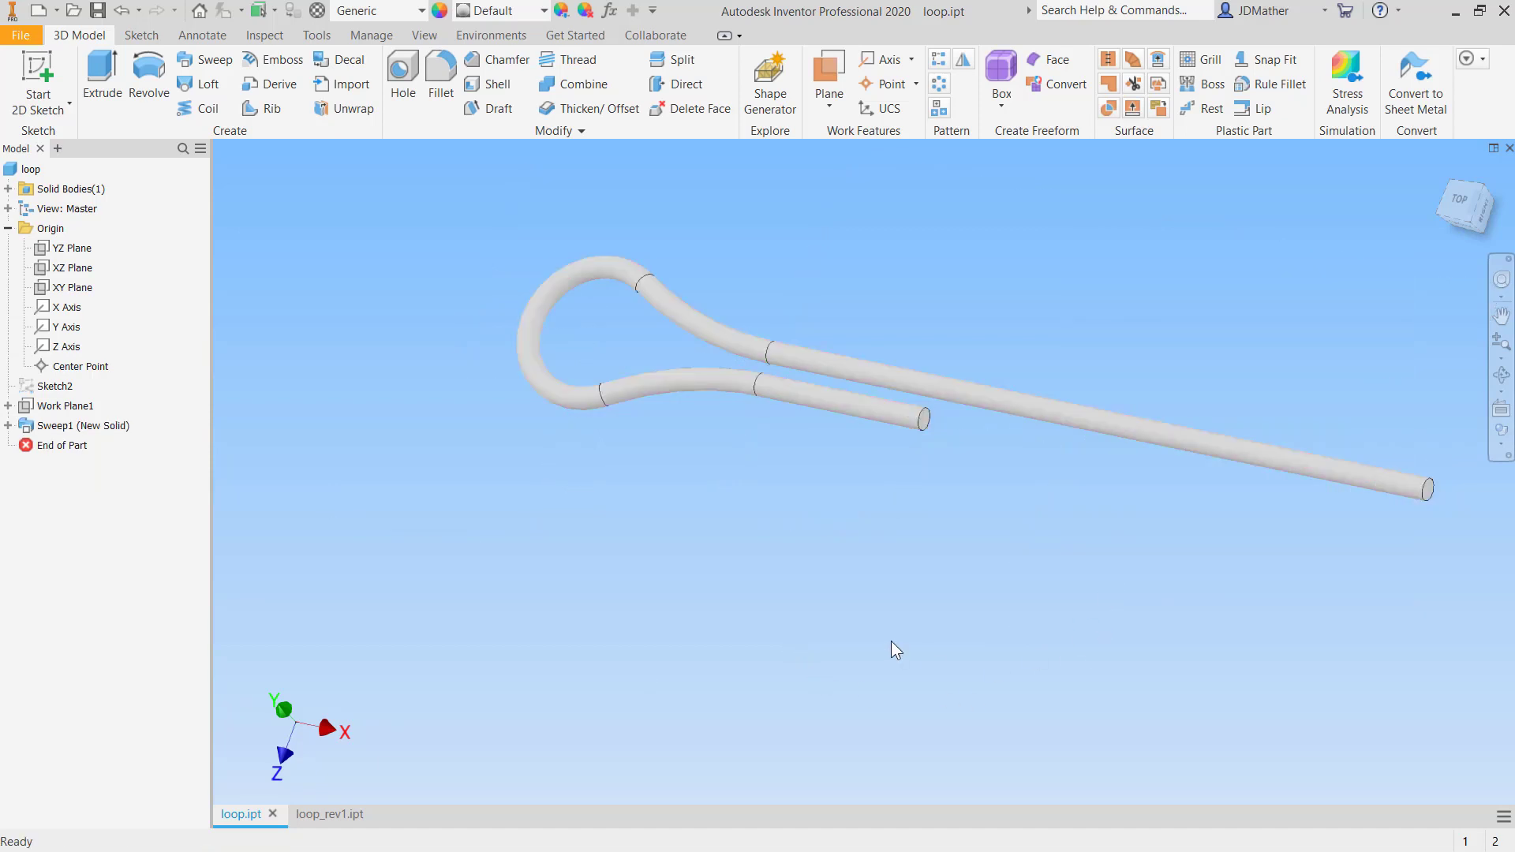
# Delete Sweep1 while keeping its consumed sketches.
pyautogui.rightClick(40, 426)
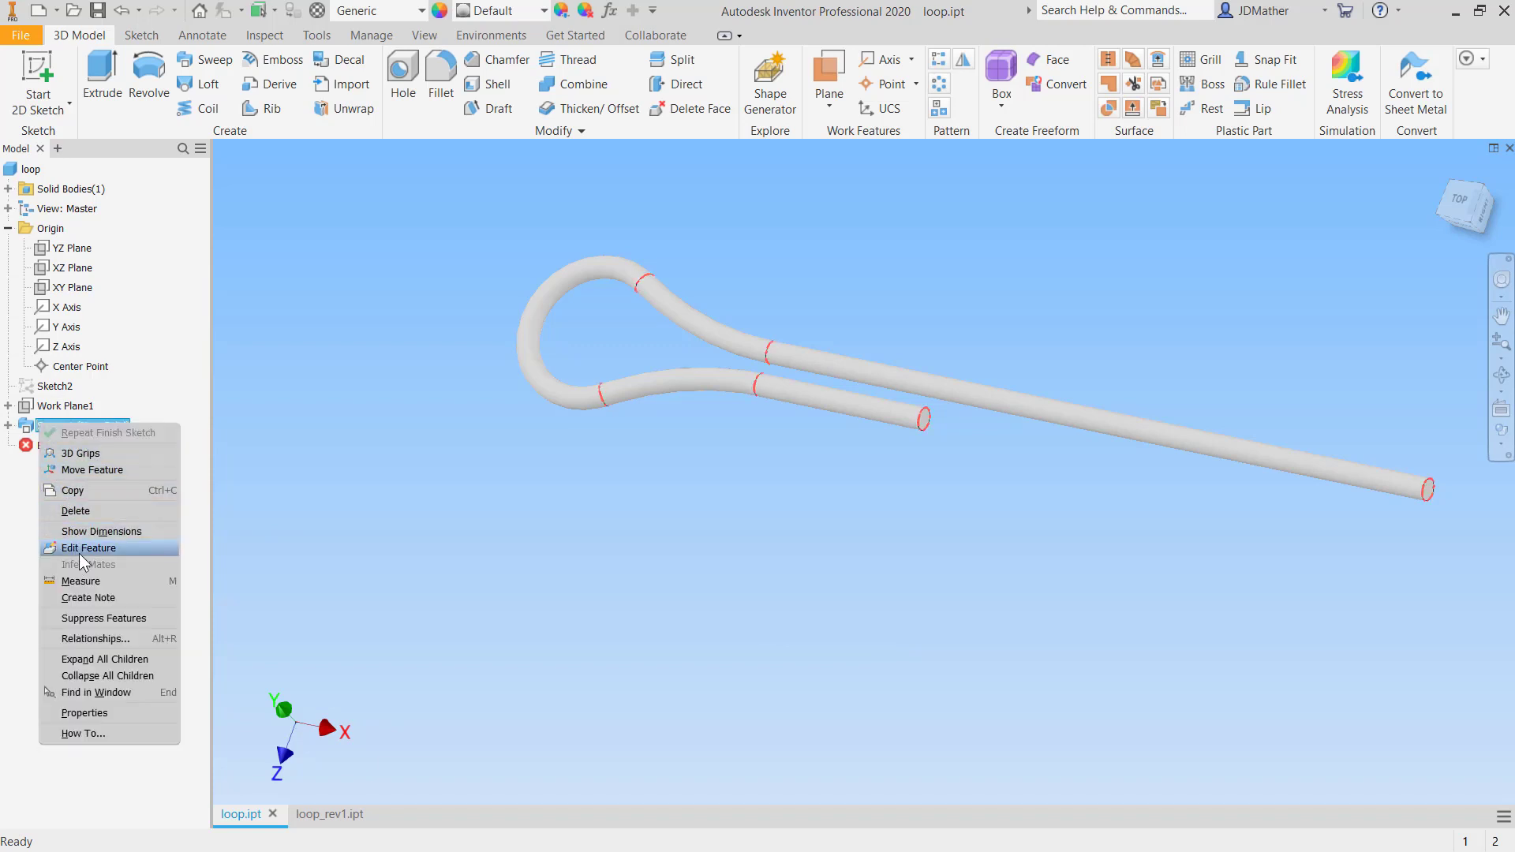
pyautogui.click(76, 511)
pyautogui.click(63, 206)
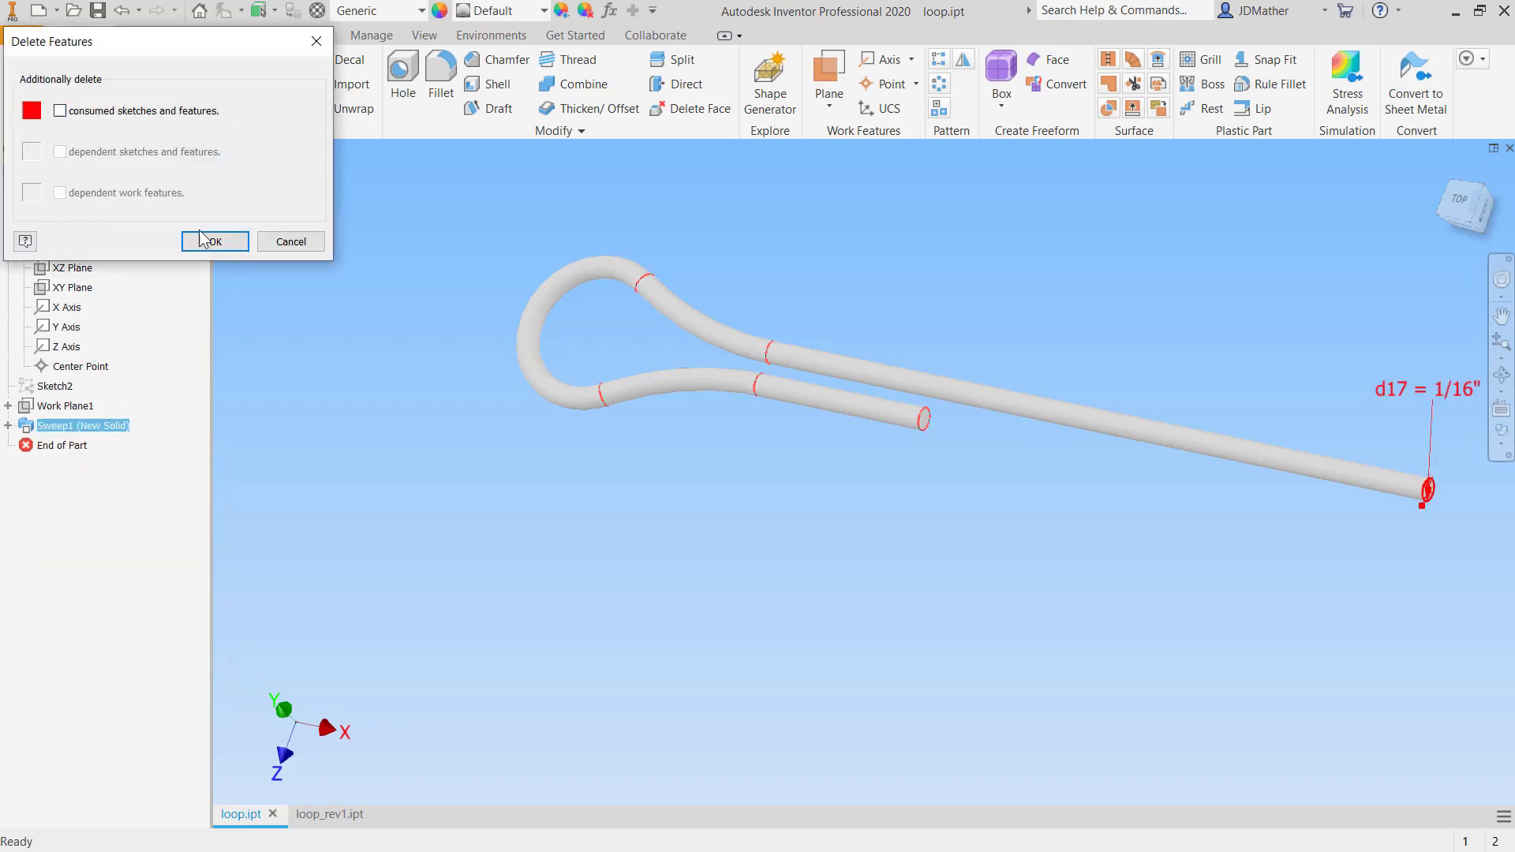
pyautogui.click(210, 239)
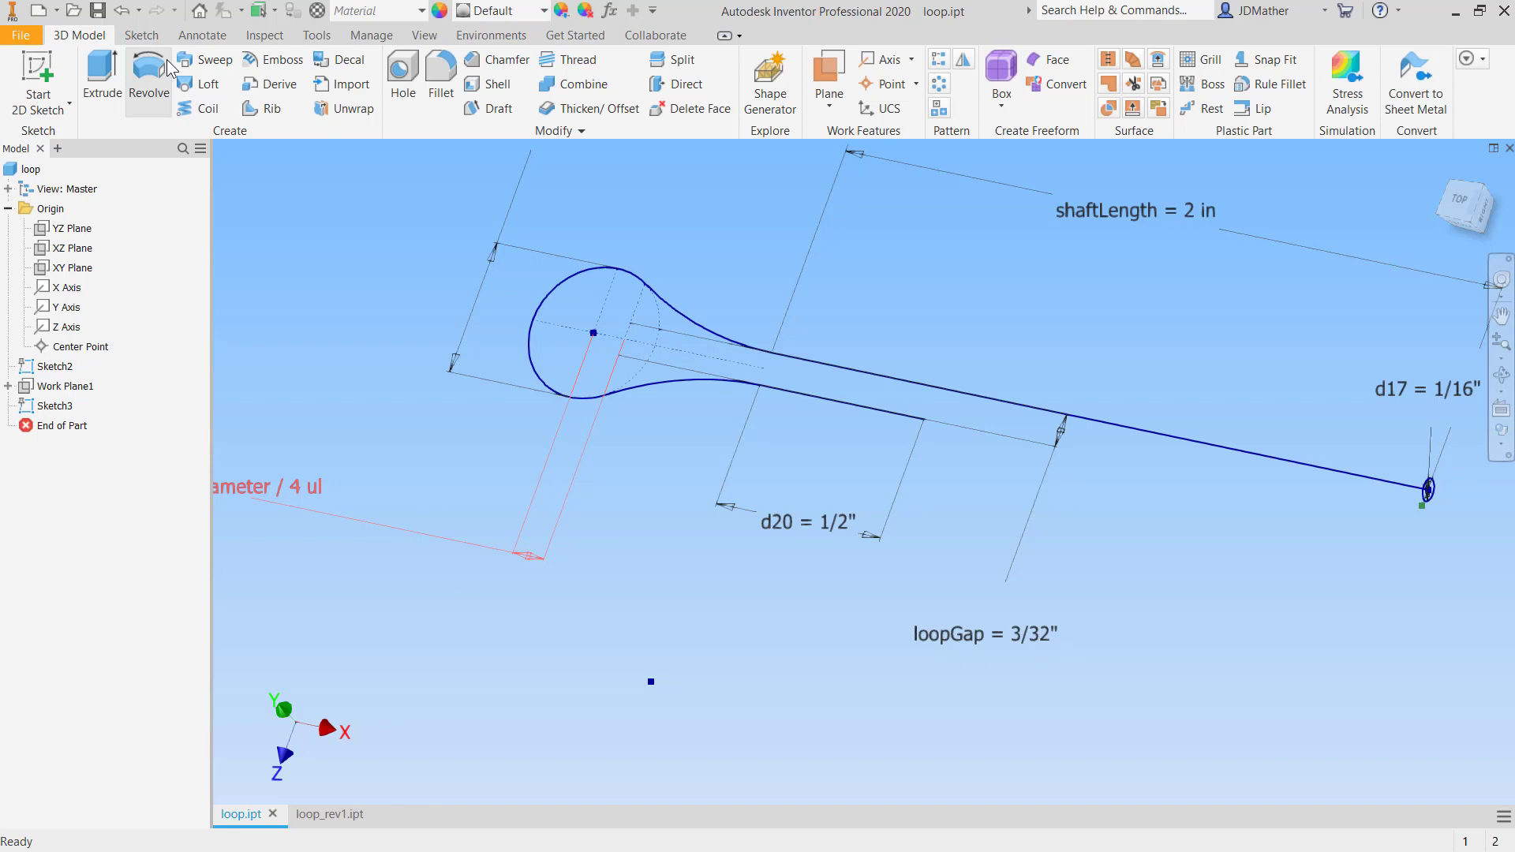
# Sweep the circle profile along the loop sketch path as a new solid and review it.
pyautogui.click(211, 67)
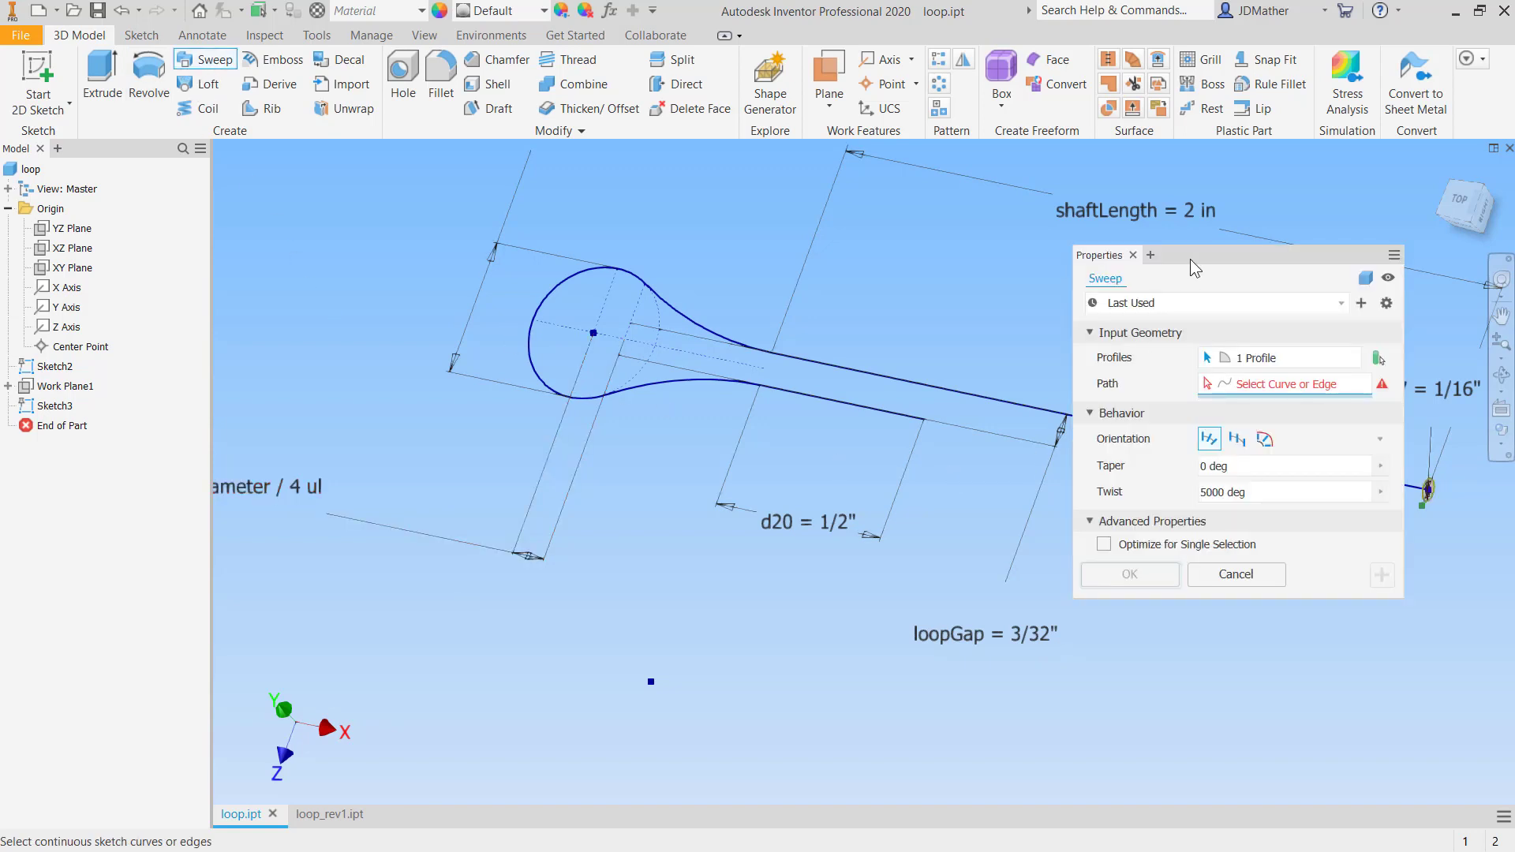
pyautogui.moveTo(1190, 258); pyautogui.dragTo(601, 250)
pyautogui.moveTo(614, 257)
pyautogui.keyDown('shift'); pyautogui.mouseDown(button='middle')
pyautogui.moveTo(751, 494)
pyautogui.moveTo(1053, 625)
pyautogui.moveTo(1045, 534)
pyautogui.moveTo(1126, 500)
pyautogui.moveTo(1113, 465)
pyautogui.mouseUp(button='middle'); pyautogui.keyUp('shift')
pyautogui.click(1116, 430)
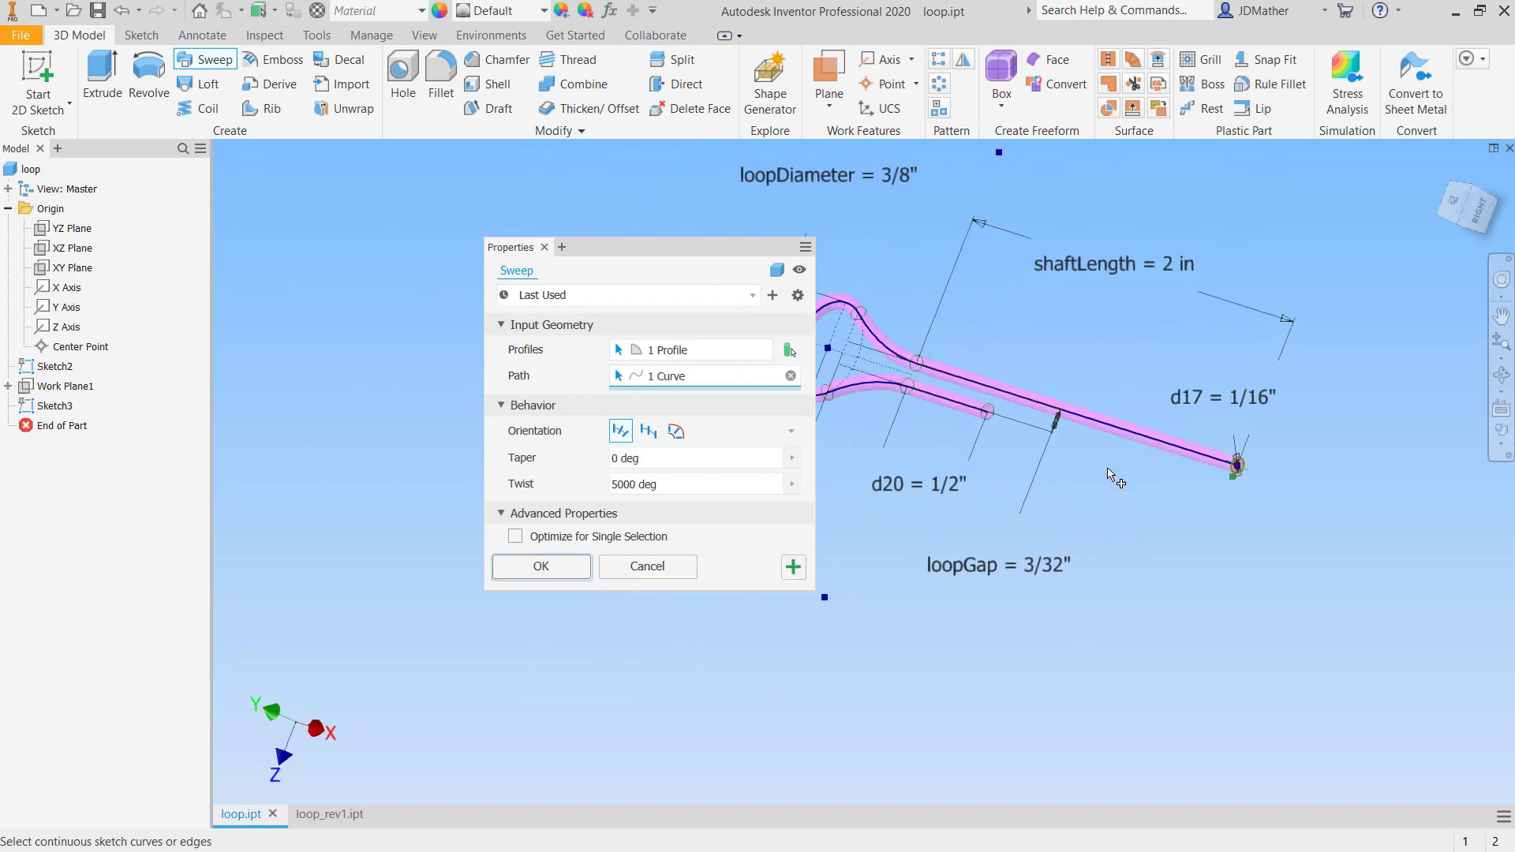
pyautogui.keyDown('shift'); pyautogui.moveTo(1054, 663); pyautogui.dragTo(838, 683, button='middle'); pyautogui.keyUp('shift')
pyautogui.click(511, 568)
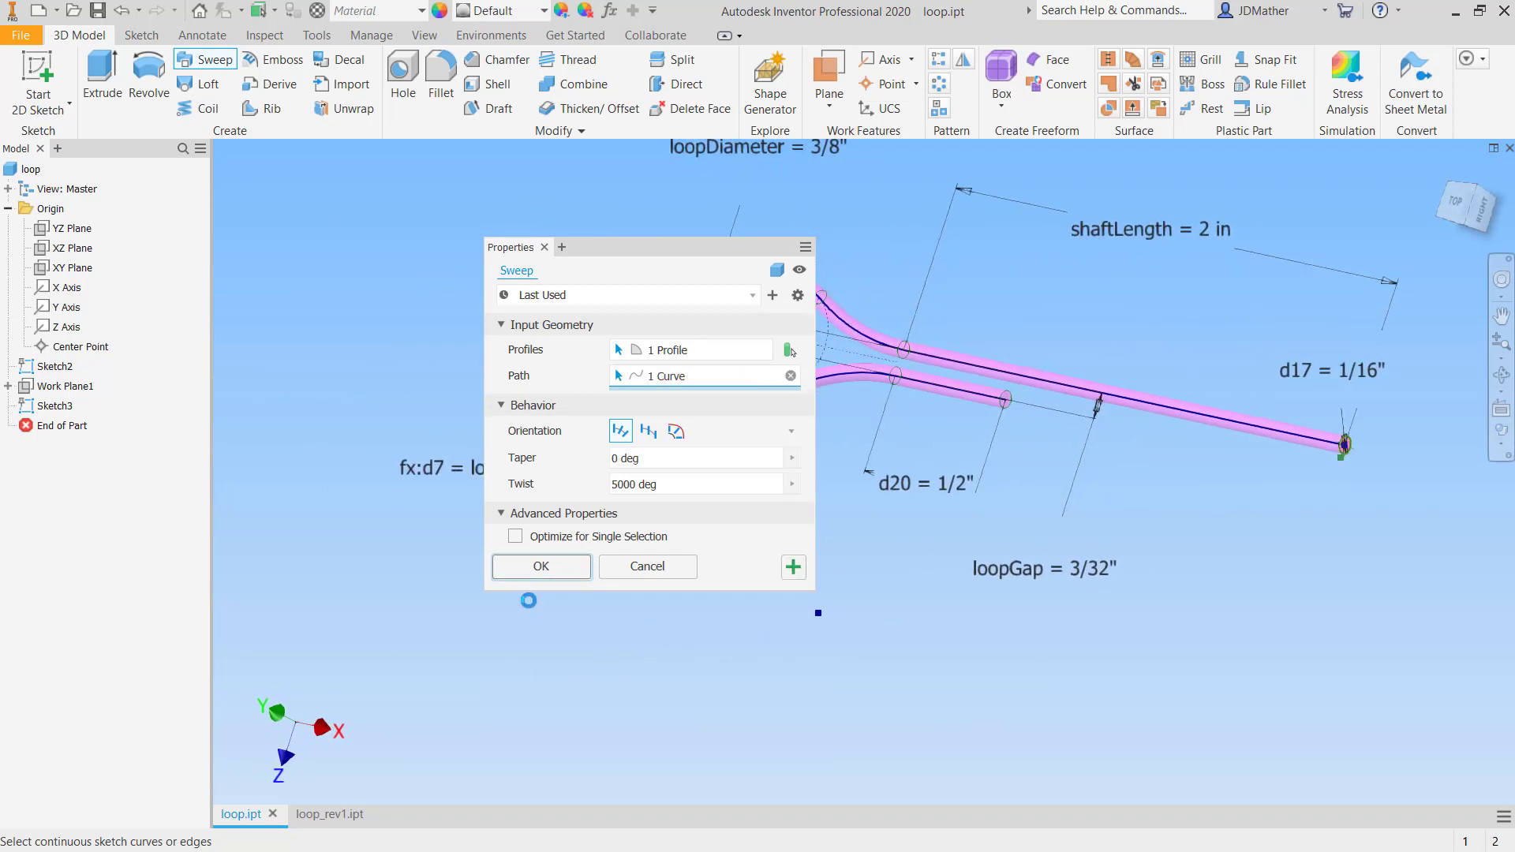
pyautogui.press('F5')
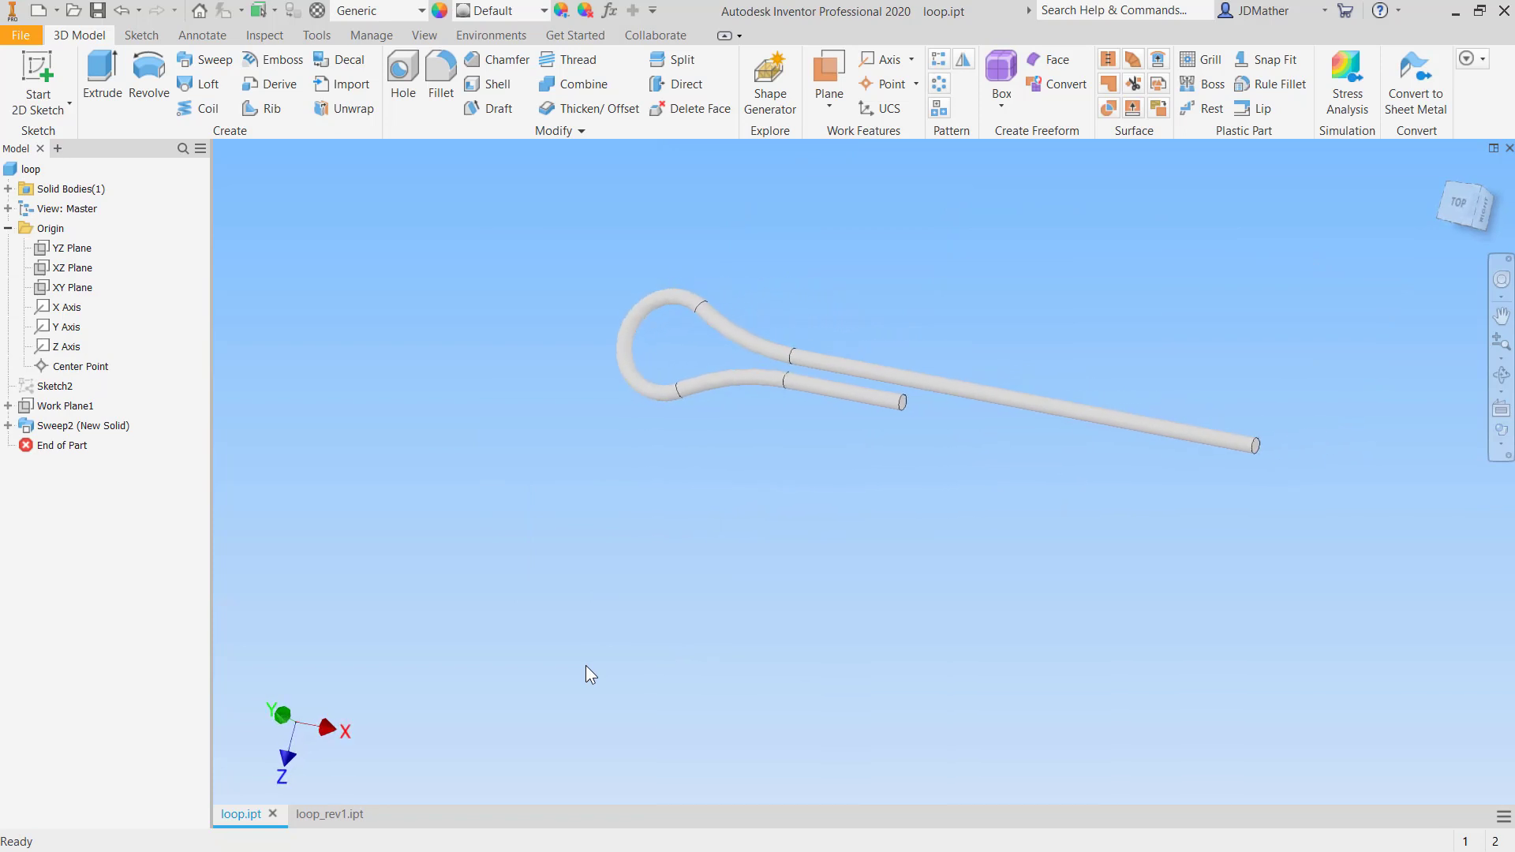
pyautogui.press('F5')
pyautogui.press('F5')
pyautogui.press('F5')
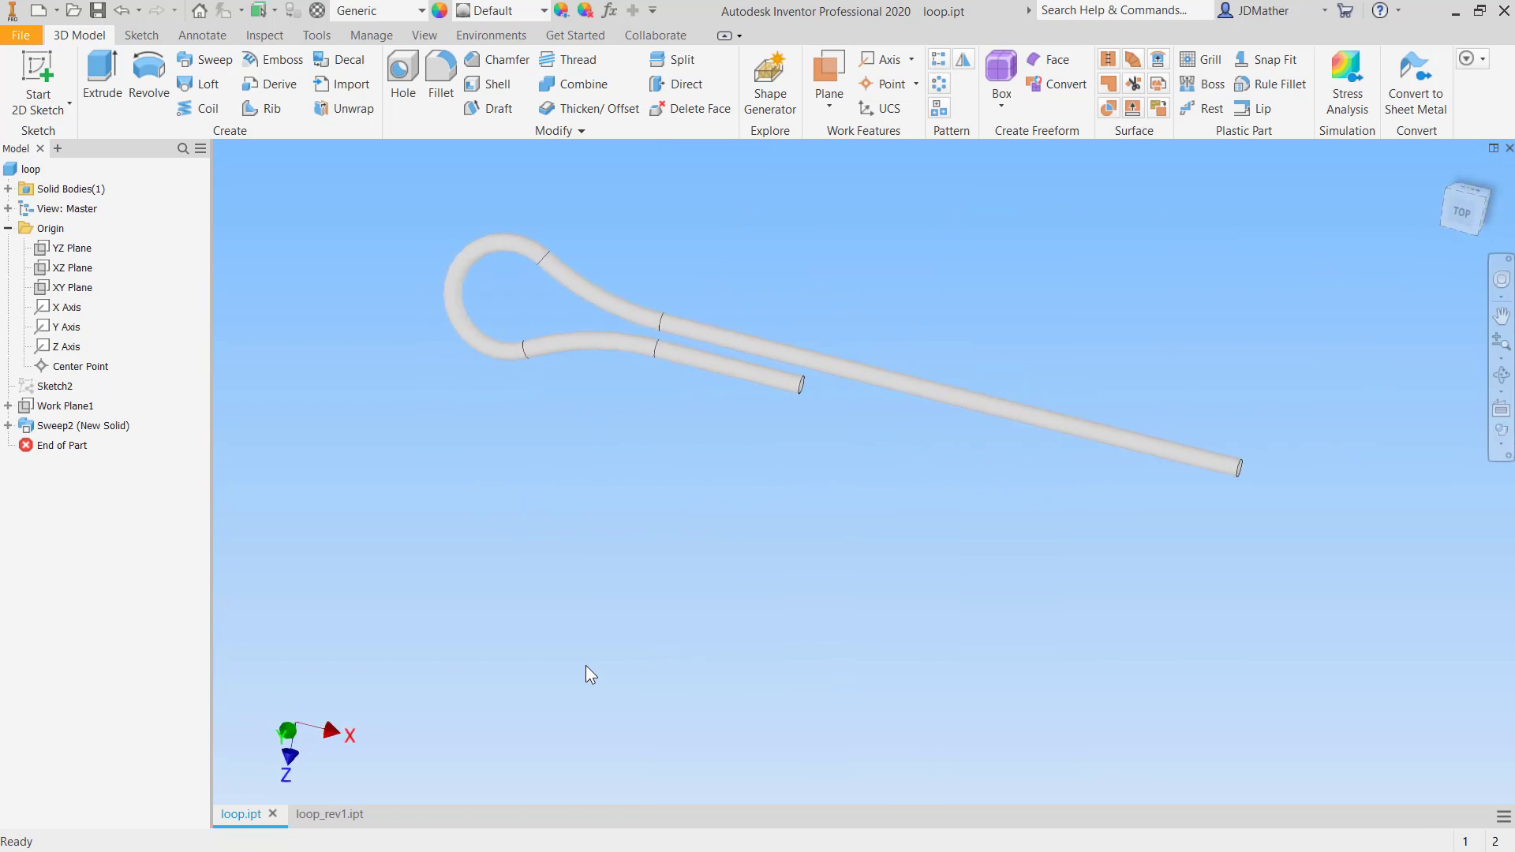
pyautogui.press('F5')
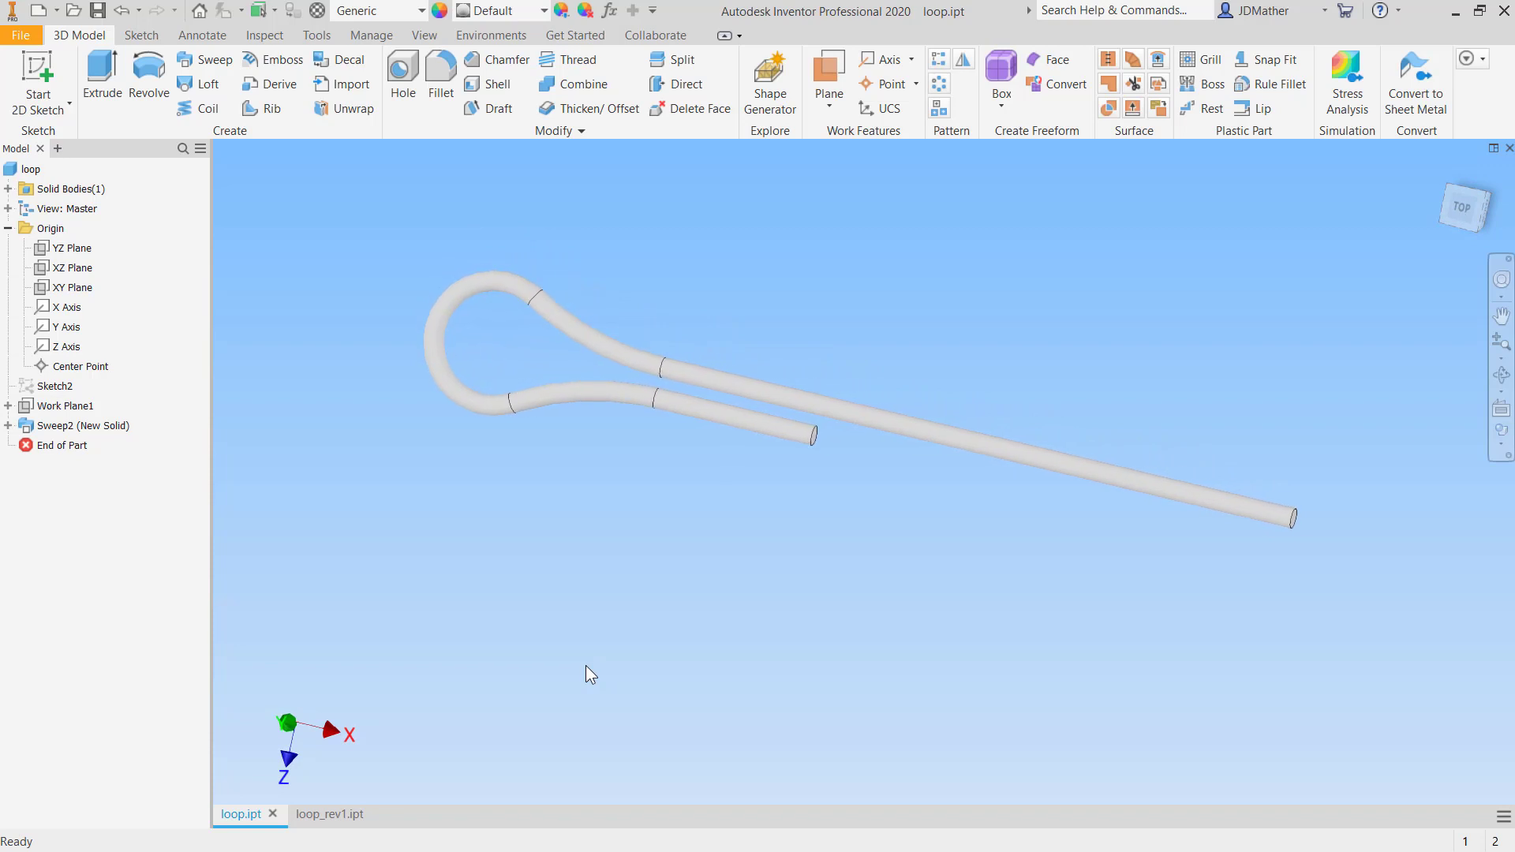
pyautogui.press('F5')
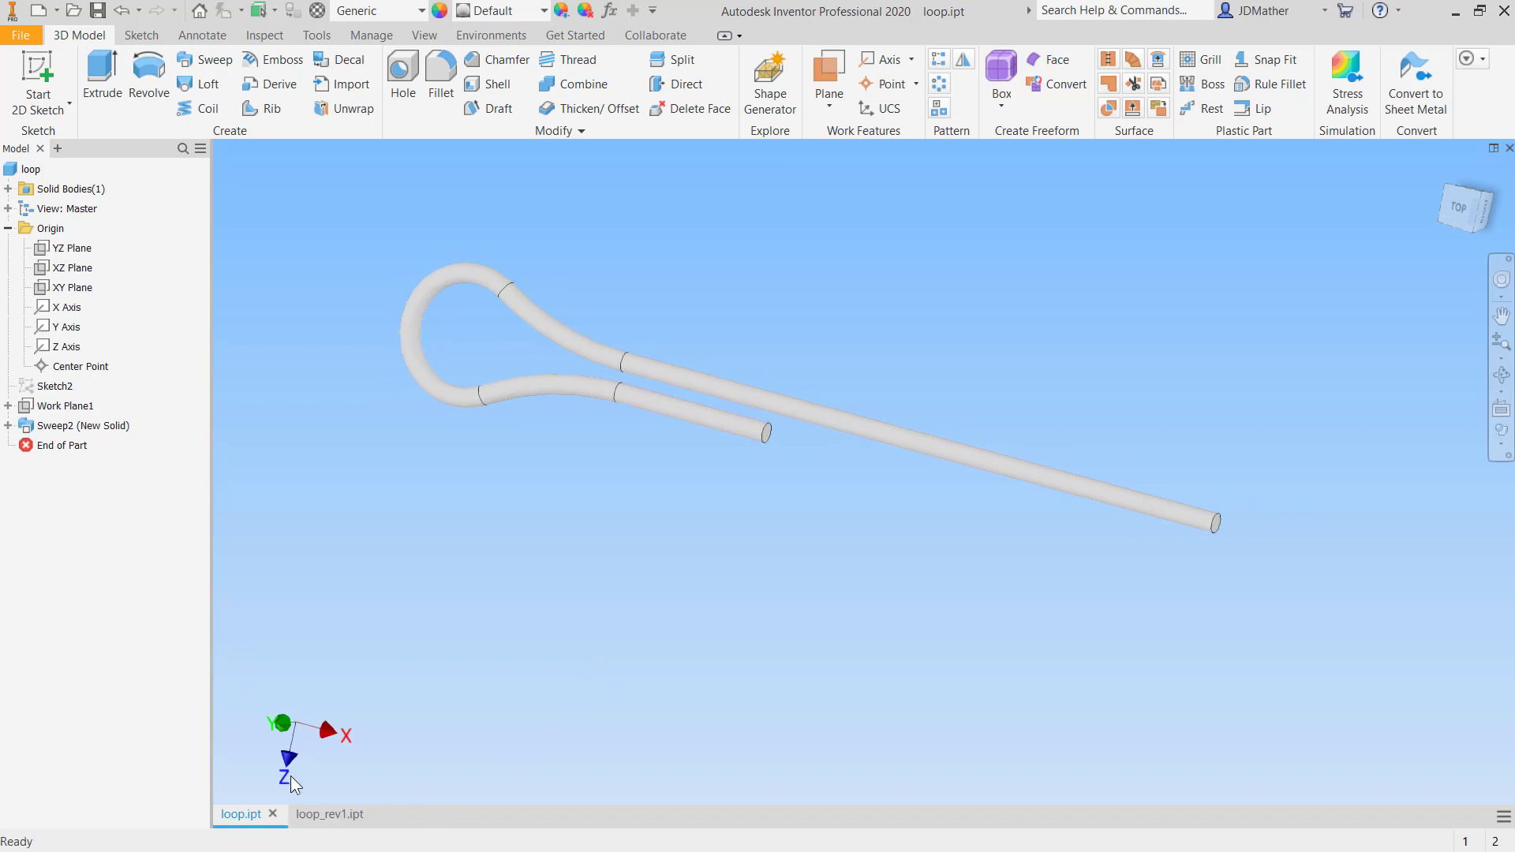
# Expand loop_rev1.ipt's Origin, check Sketch2's dimensions in loop.ipt, then return to loop_rev1.ipt.
pyautogui.click(322, 815)
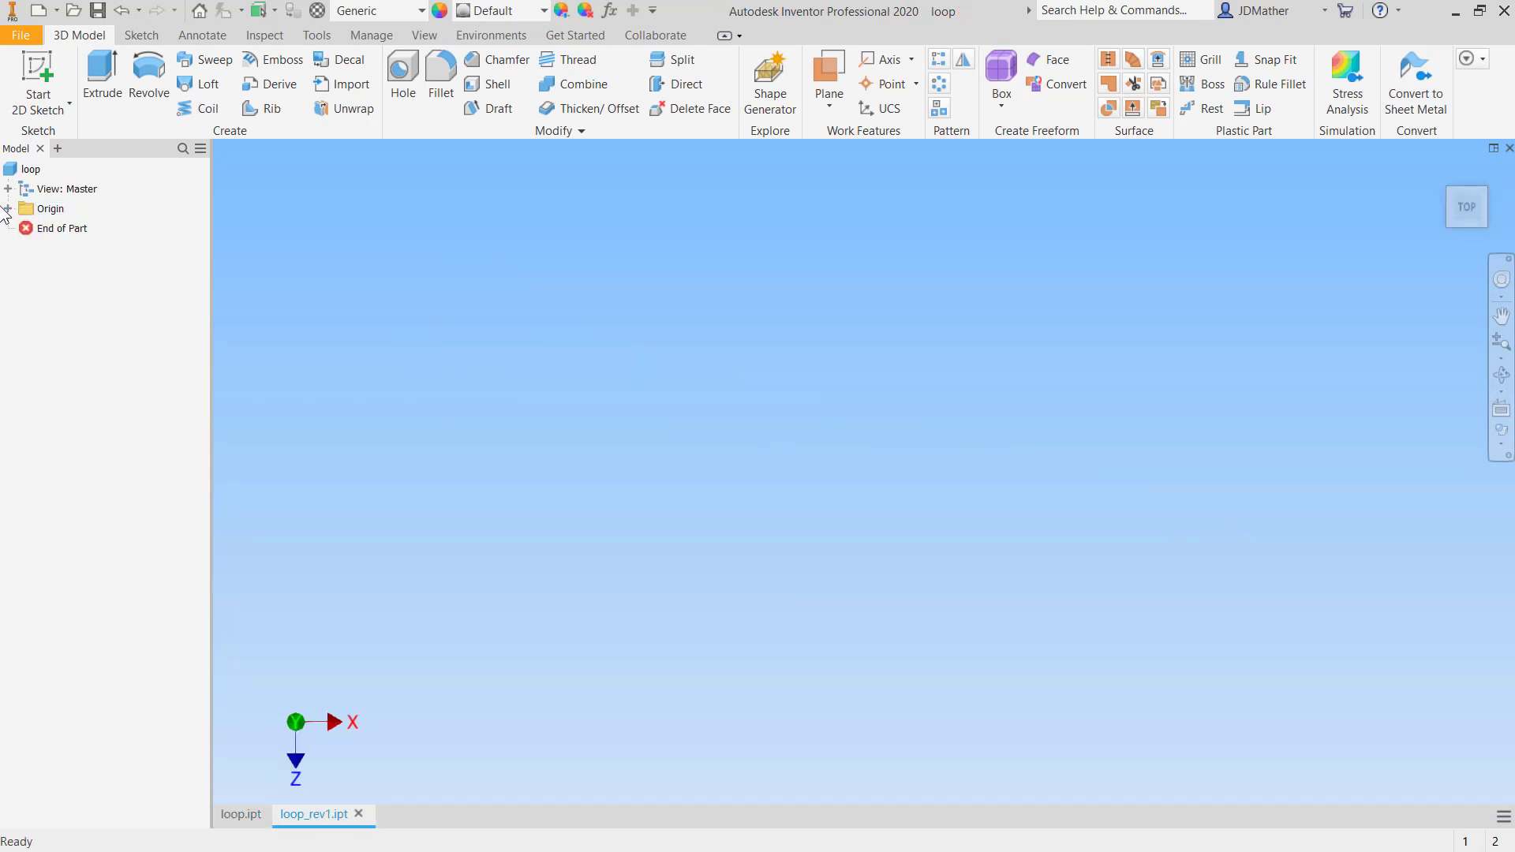
pyautogui.click(8, 208)
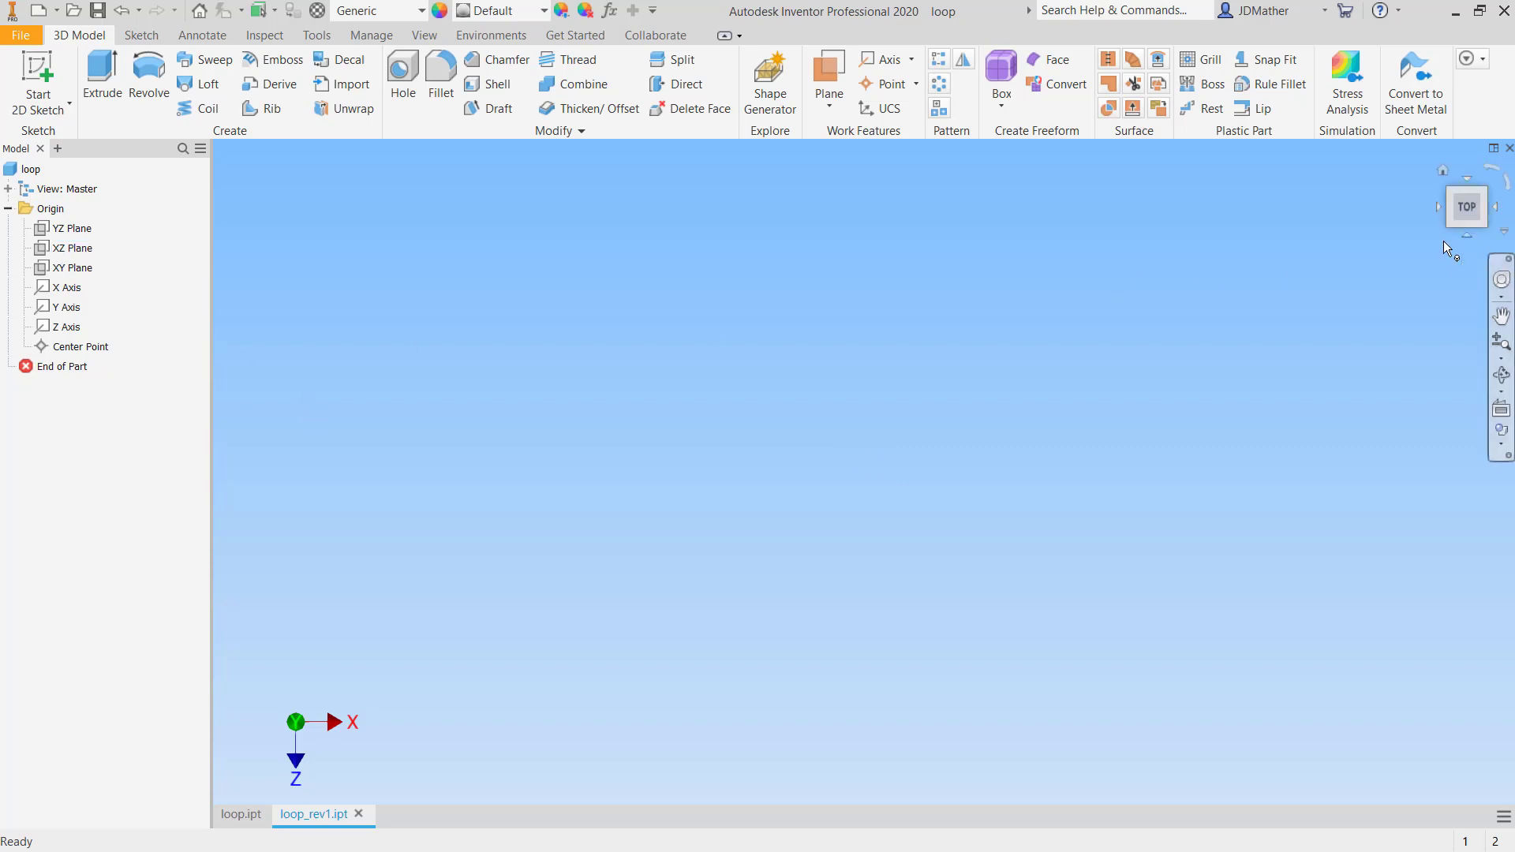
pyautogui.click(242, 814)
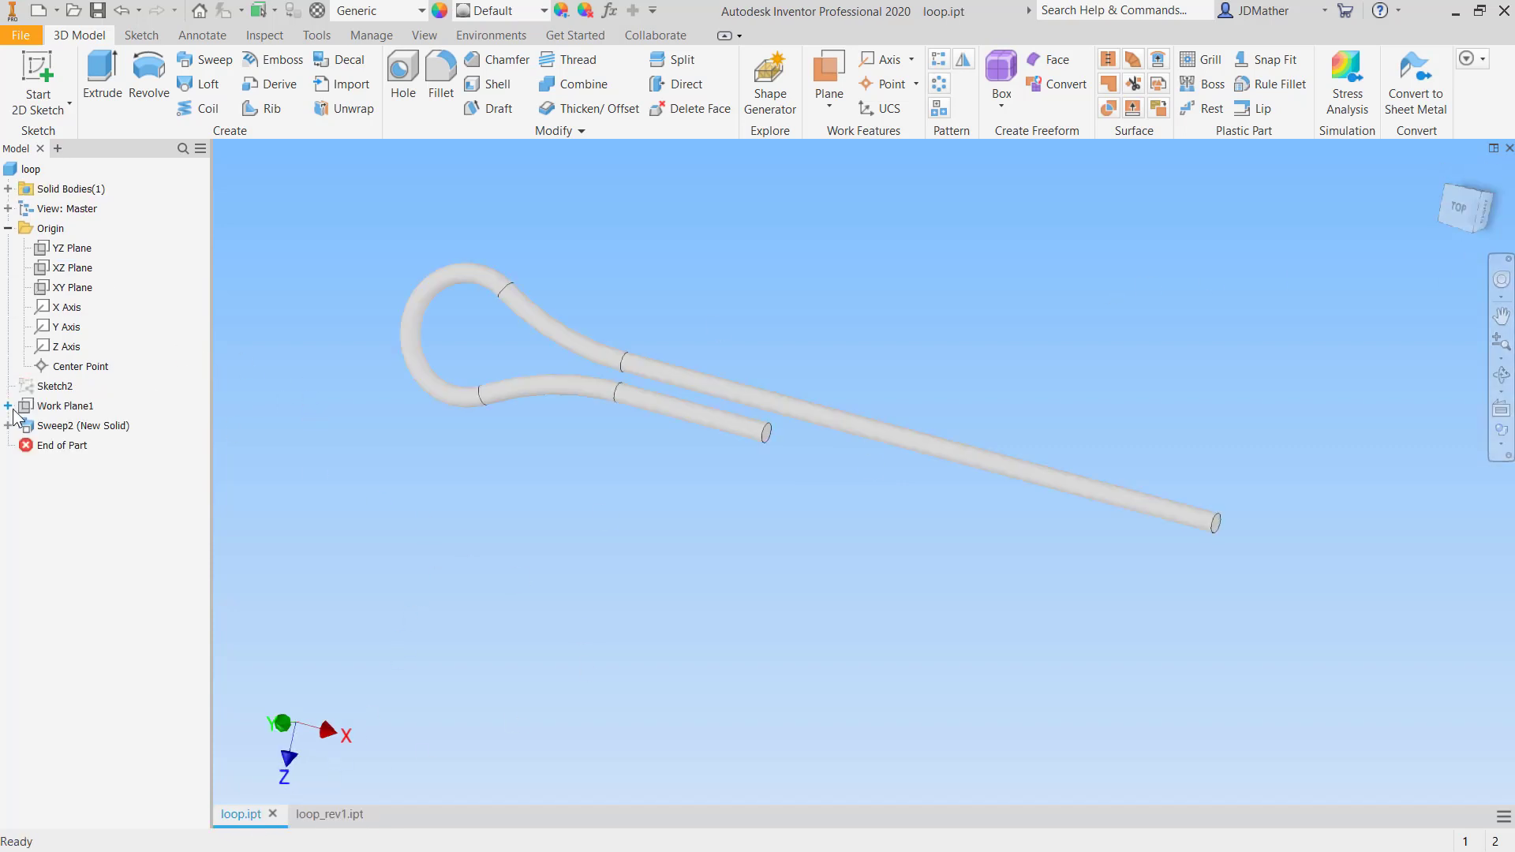
pyautogui.click(38, 388)
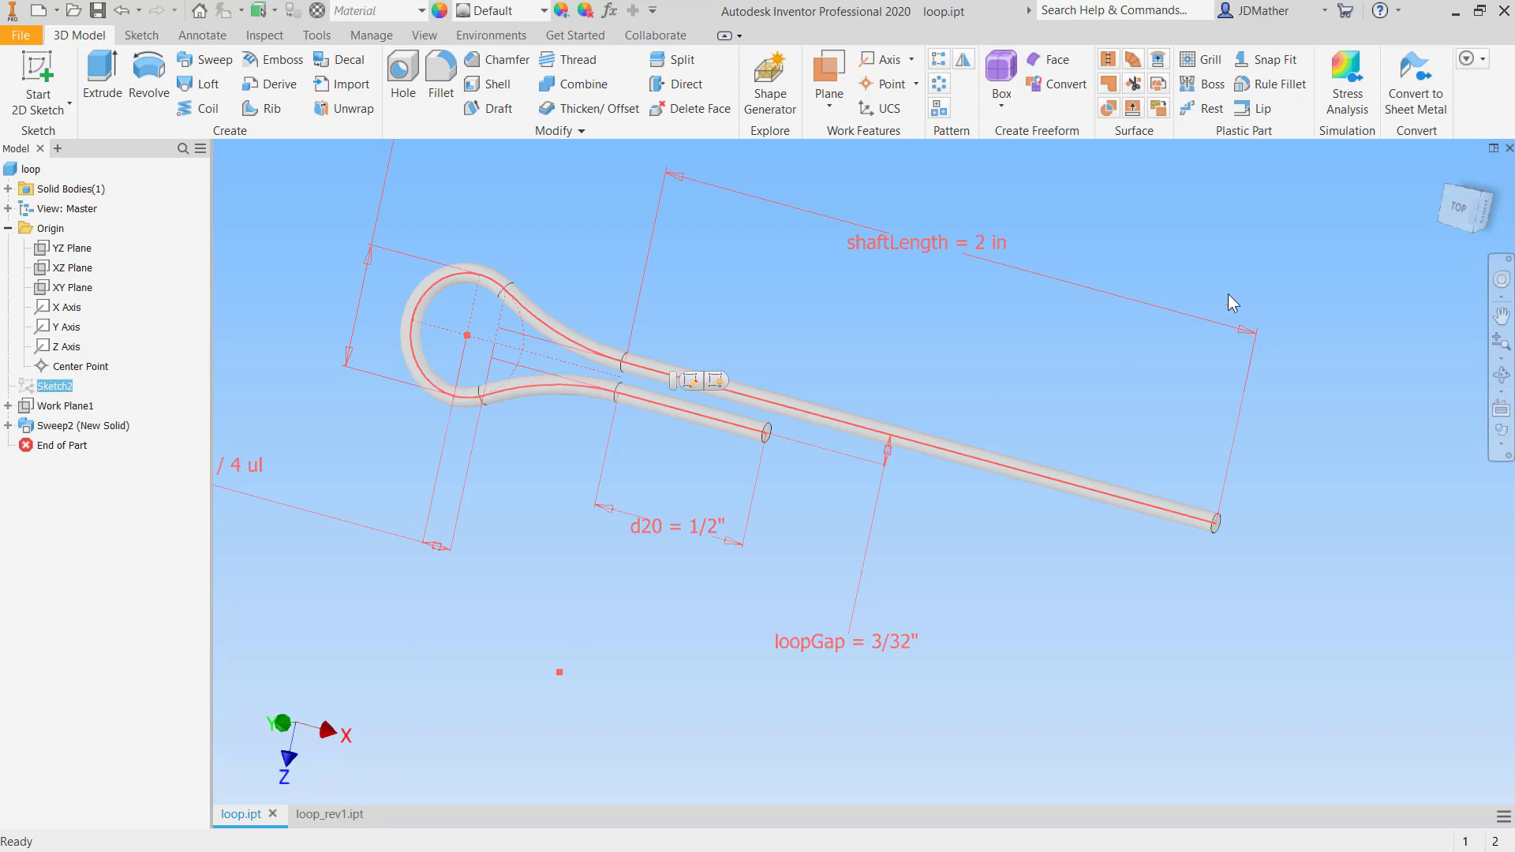
pyautogui.click(356, 820)
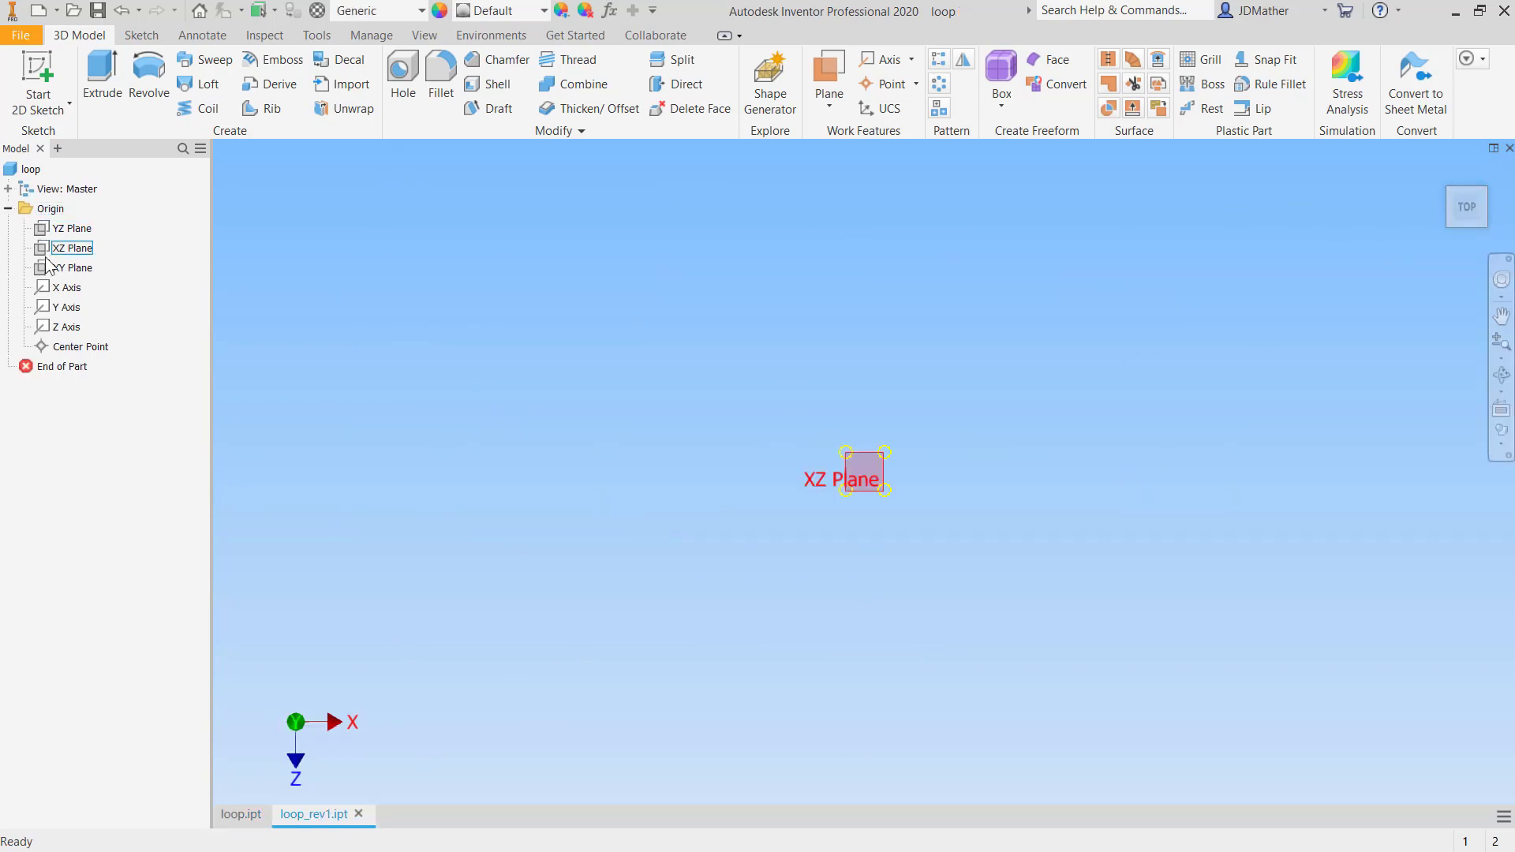
# Start a new sketch on the XZ Plane and draw a circle centred on the origin.
pyautogui.rightClick(77, 257)
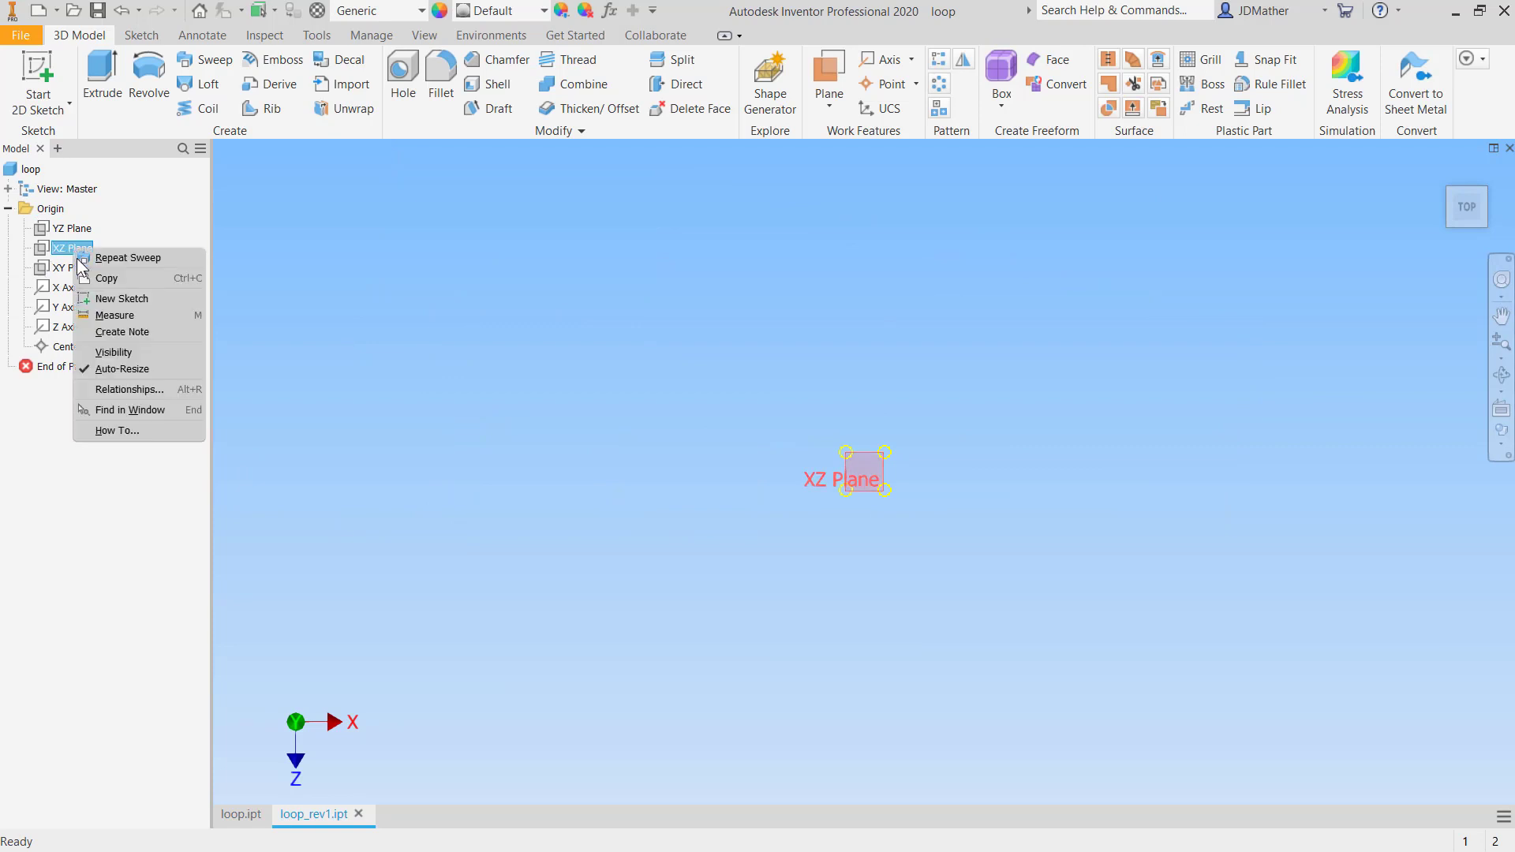
pyautogui.click(101, 296)
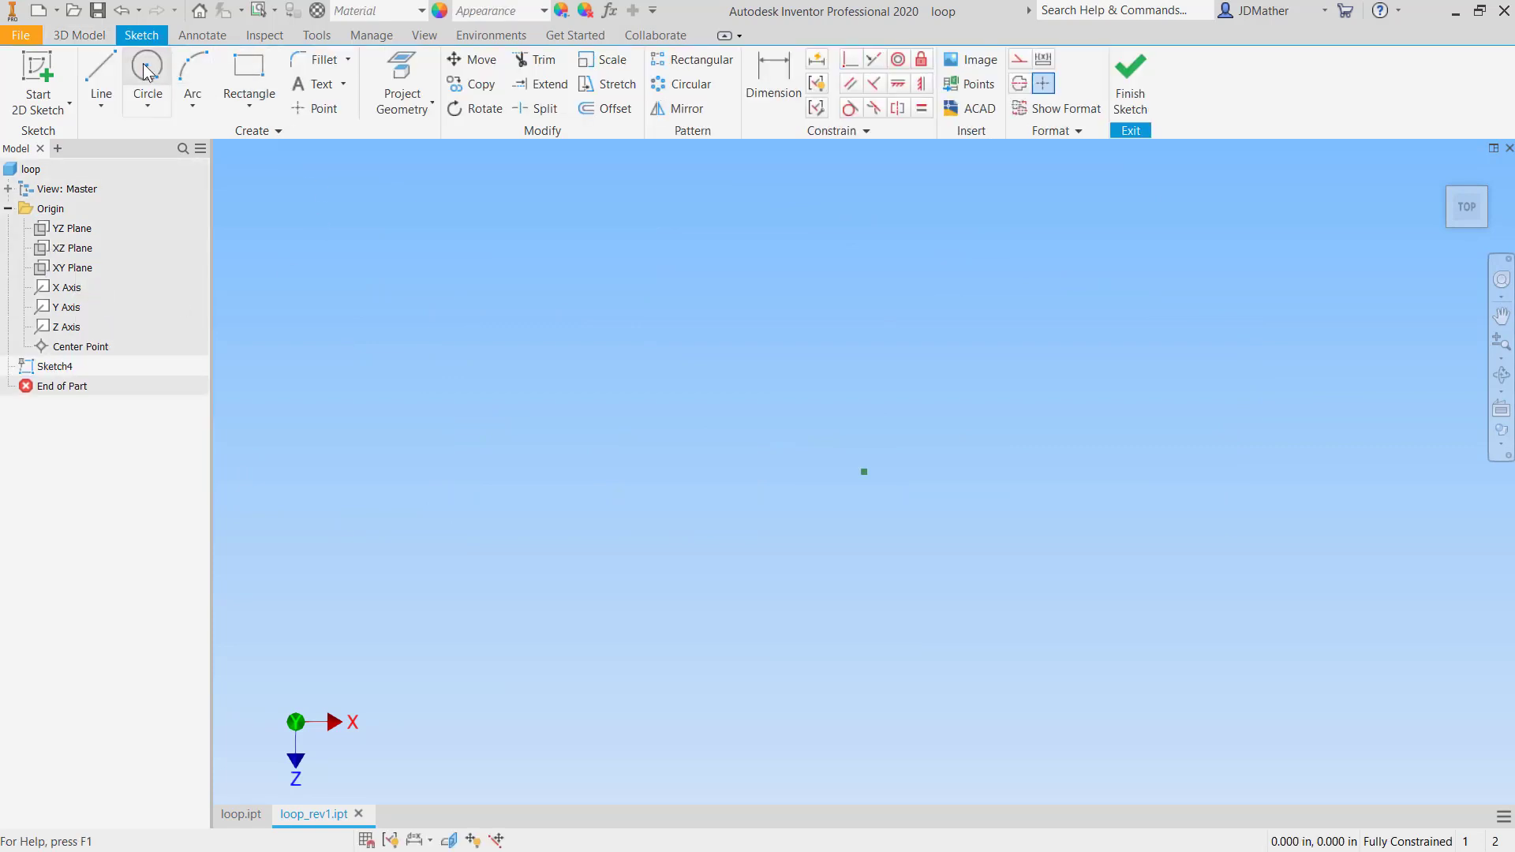
pyautogui.click(147, 78)
pyautogui.click(864, 471)
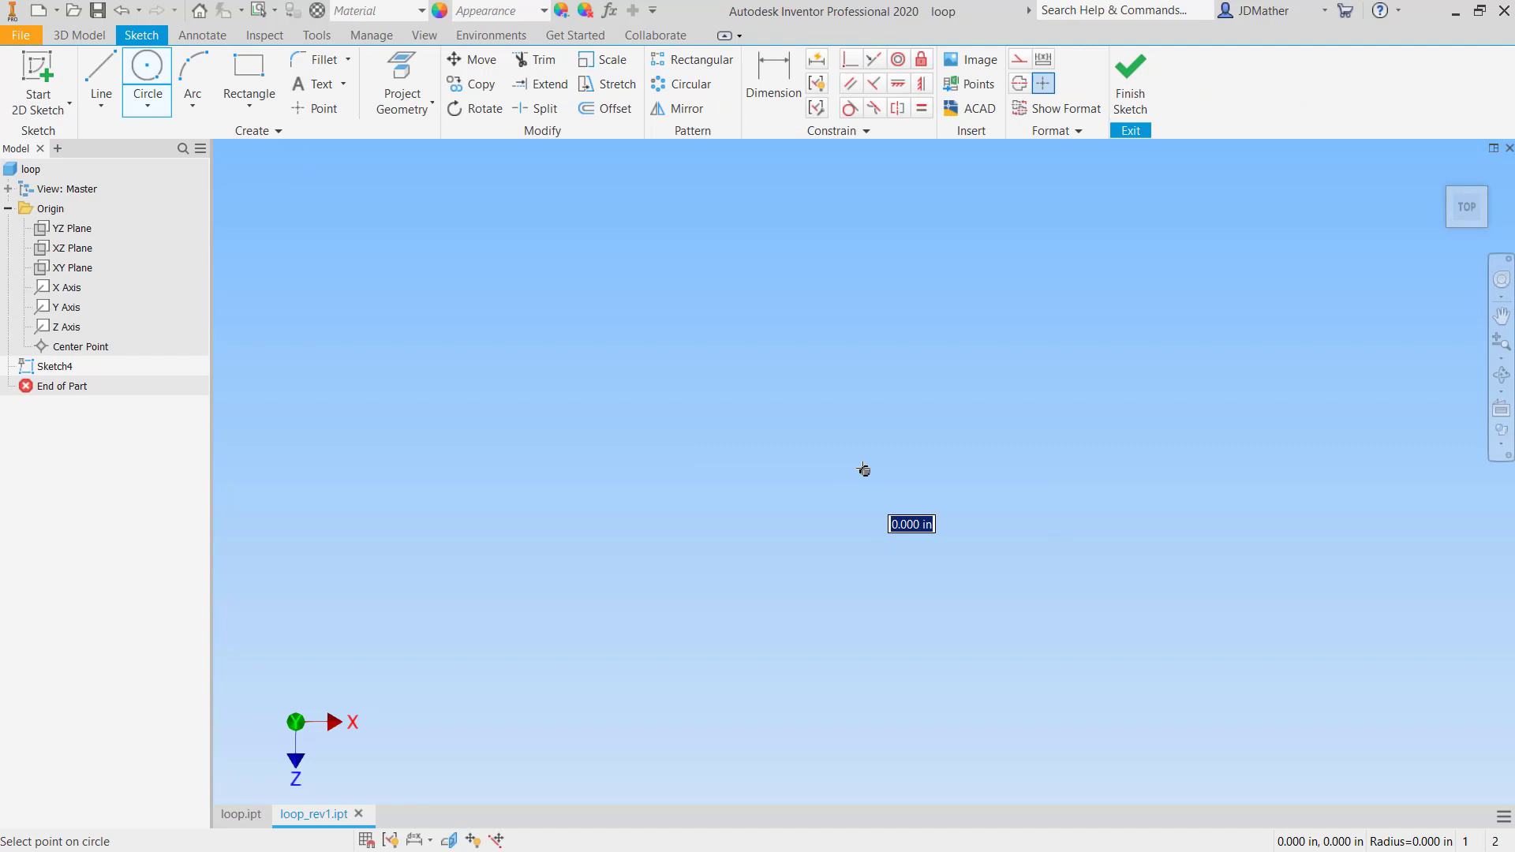
pyautogui.click(804, 350)
pyautogui.scroll(-3, 609, 426)
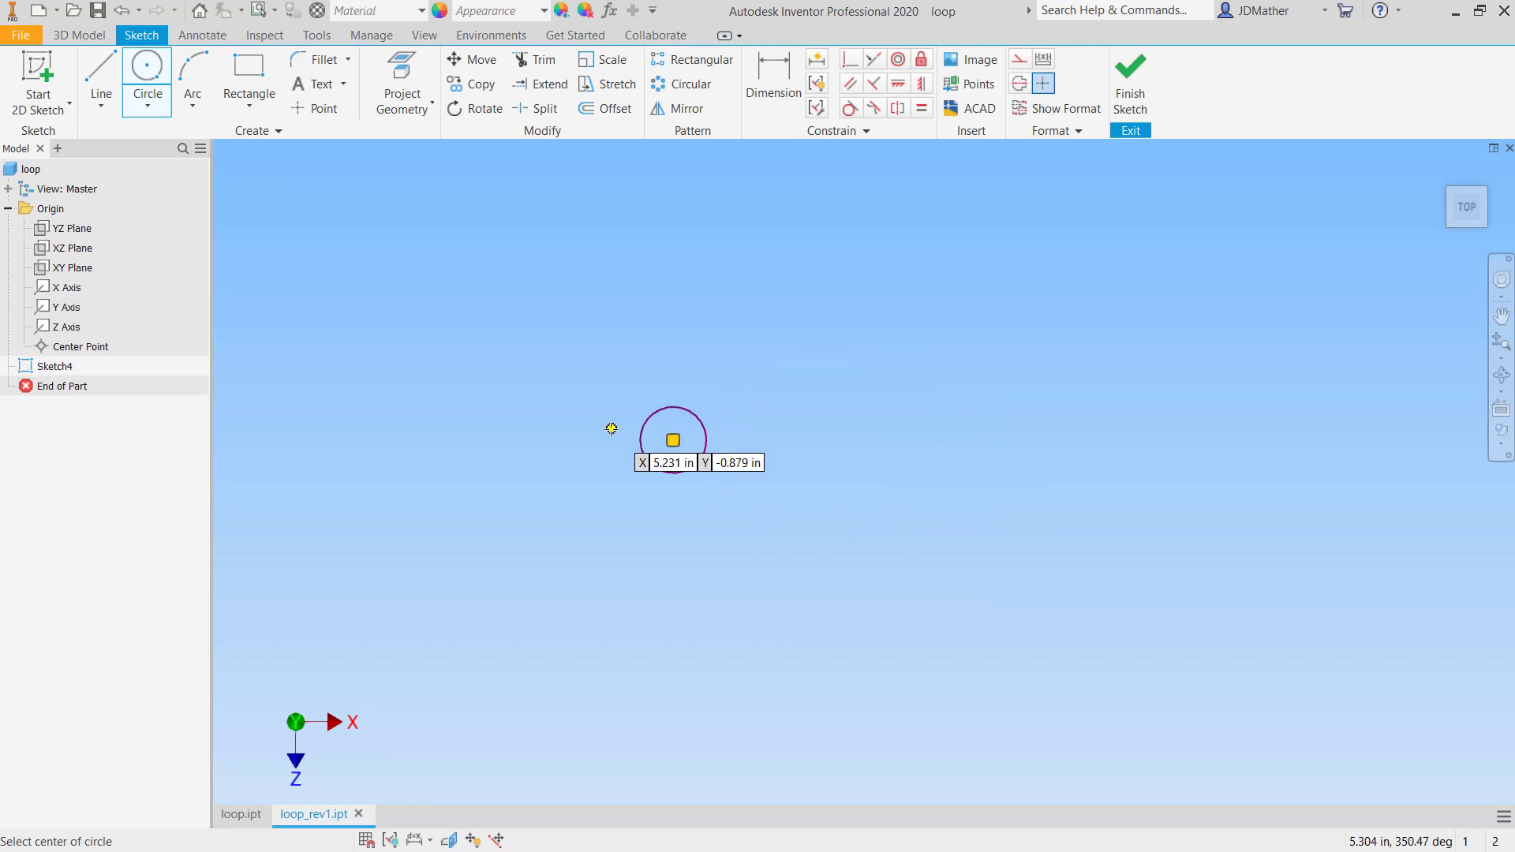
pyautogui.scroll(3, 751, 359)
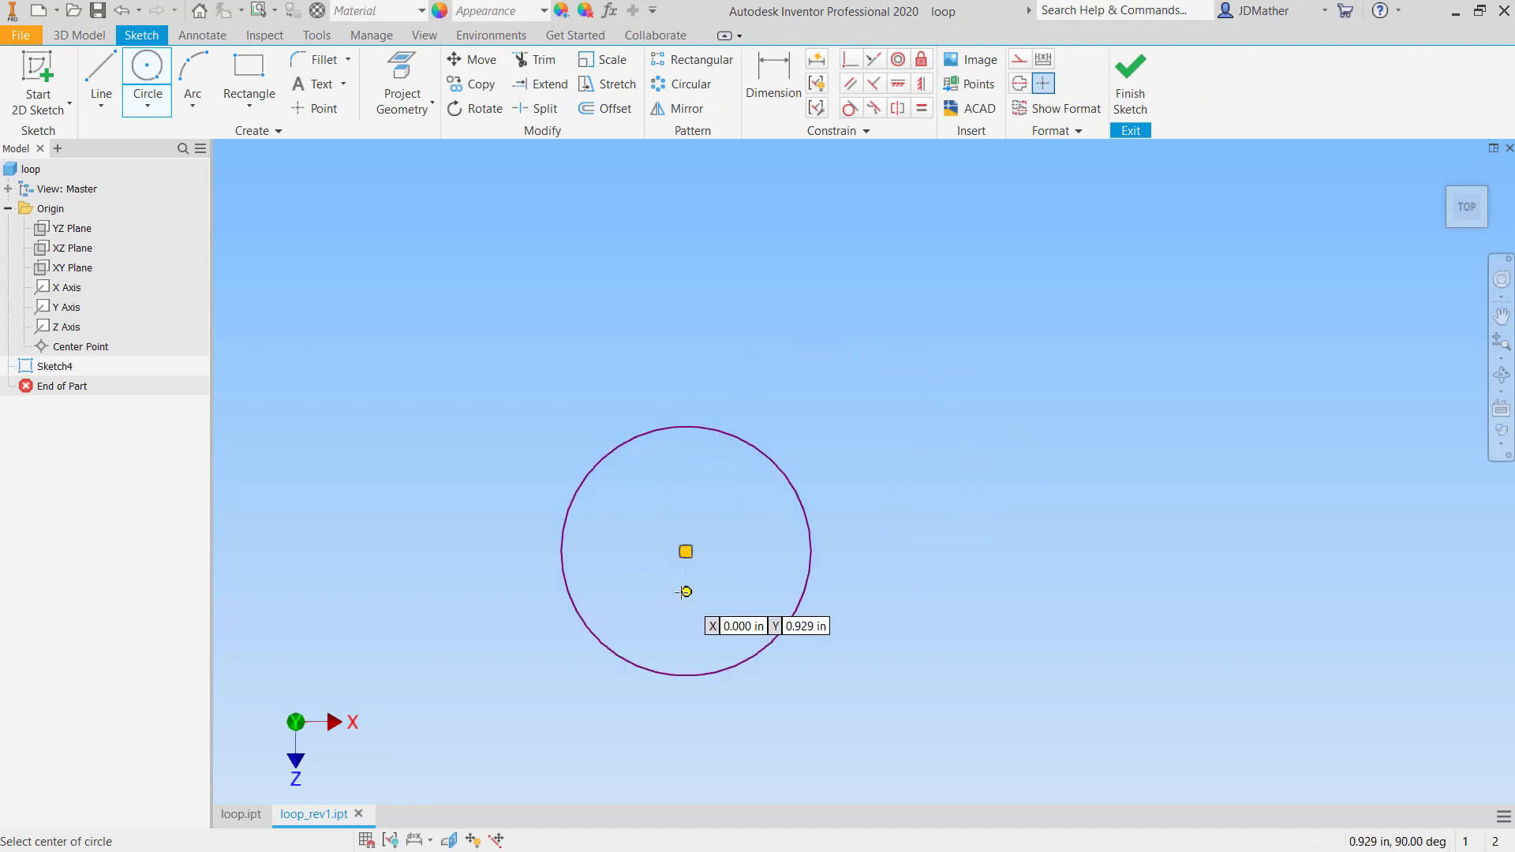
# Dimension the circle's diameter with the new parameter loopDiameter = 3/8".
pyautogui.press('Escape')
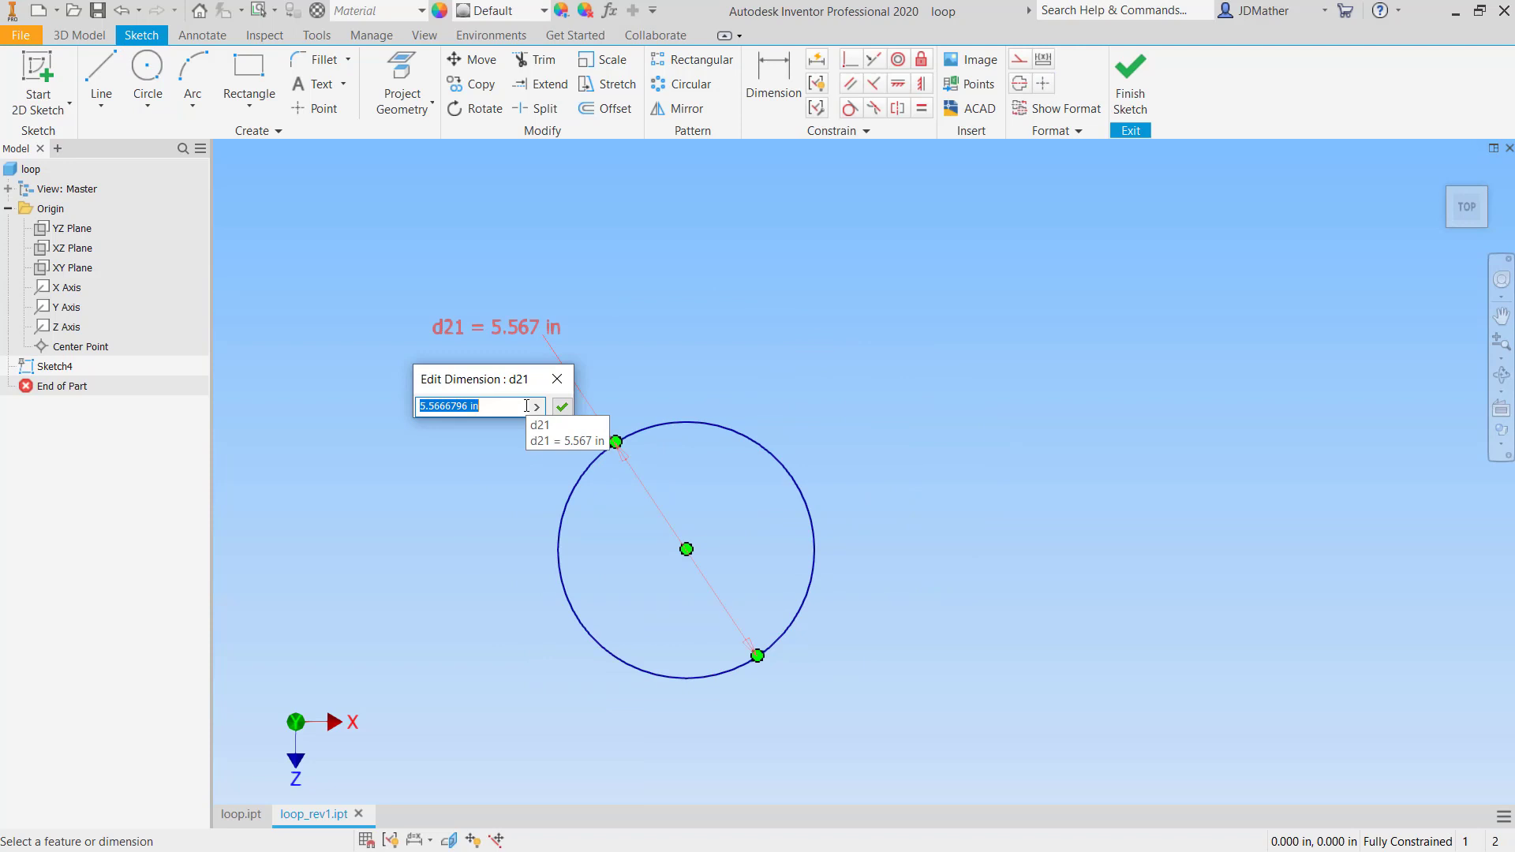
pyautogui.write('loop')
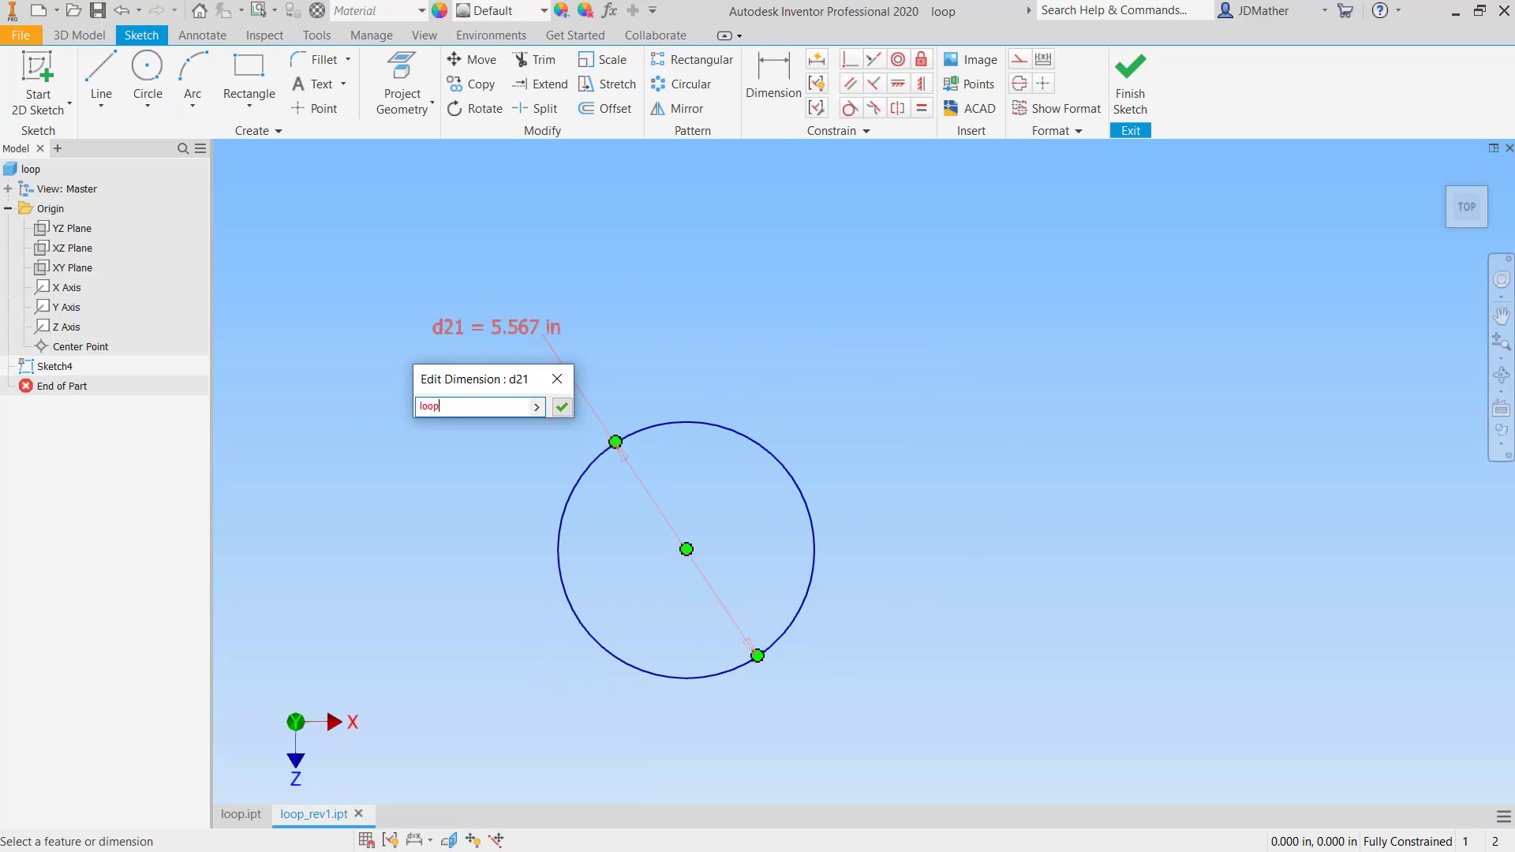
pyautogui.write('Diameter=3/8')
pyautogui.click(562, 406)
pyautogui.moveTo(661, 399); pyautogui.dragTo(544, 422)
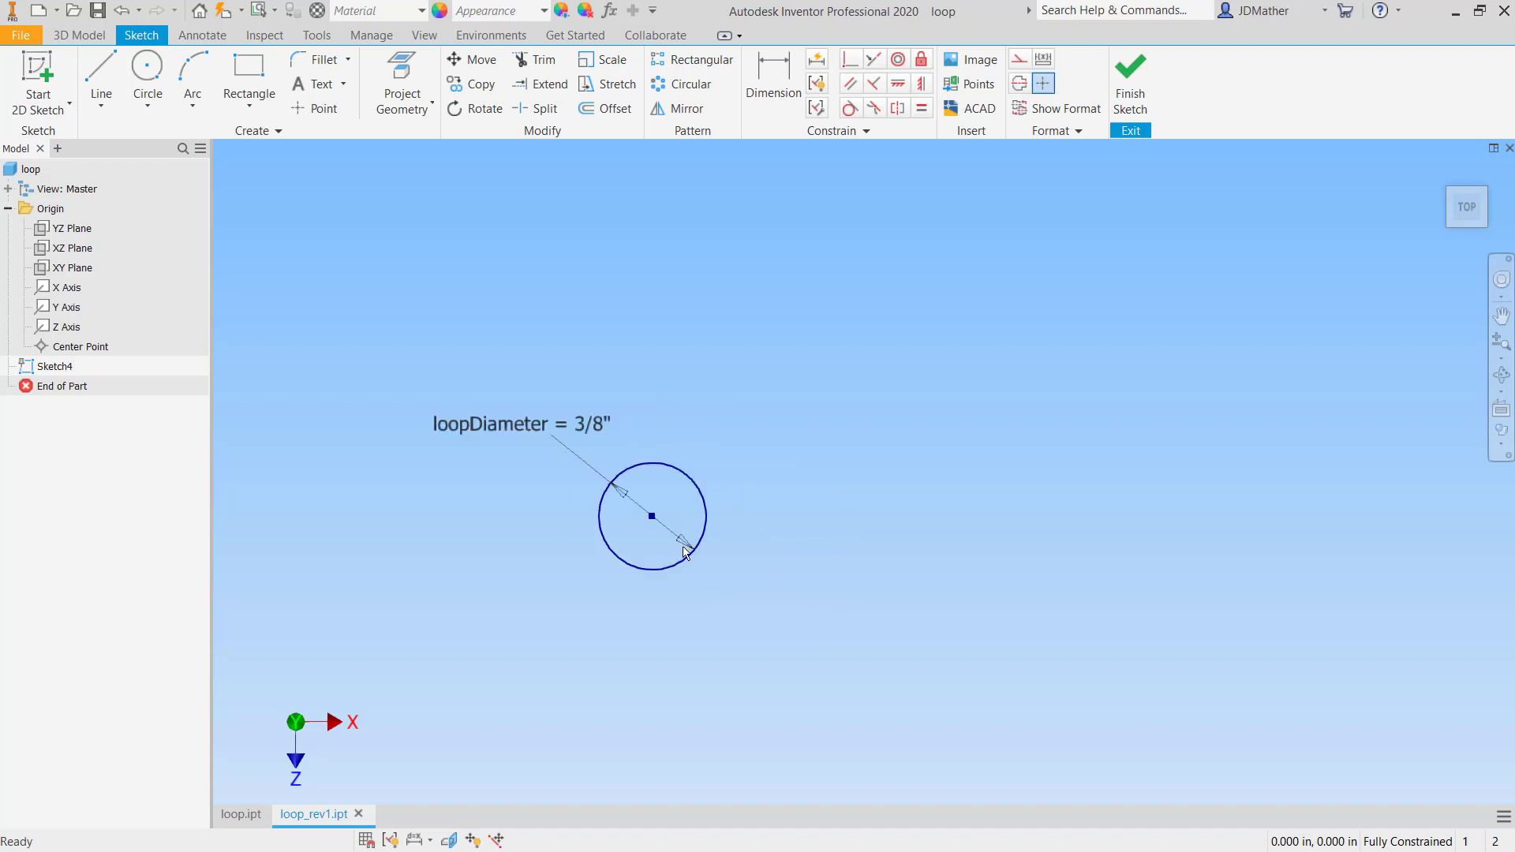
# Draw a rectangle to the right of the circle and convert it to construction geometry.
pyautogui.click(249, 74)
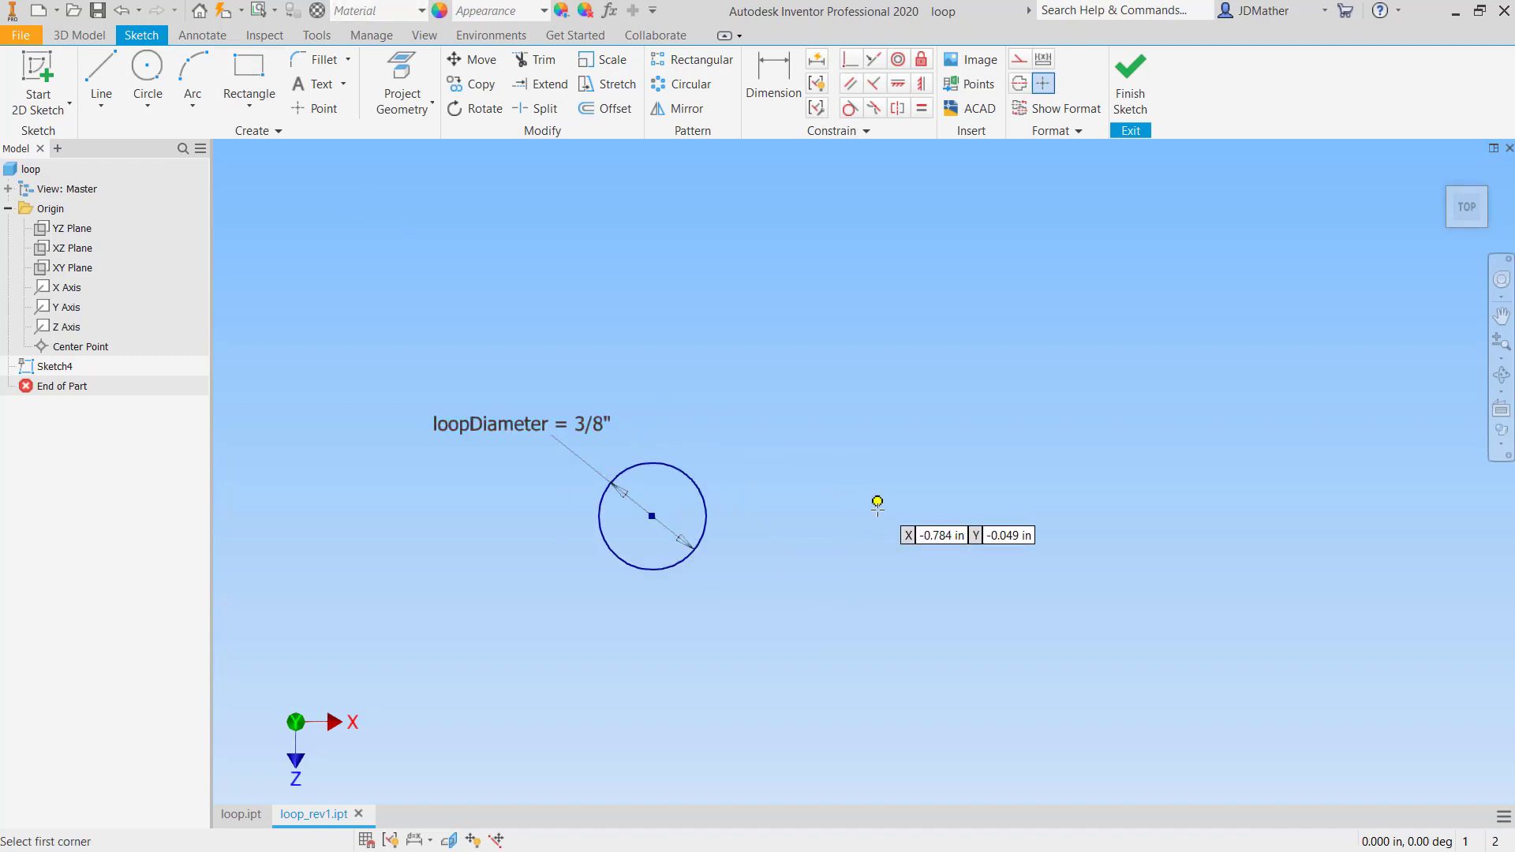
pyautogui.click(755, 490)
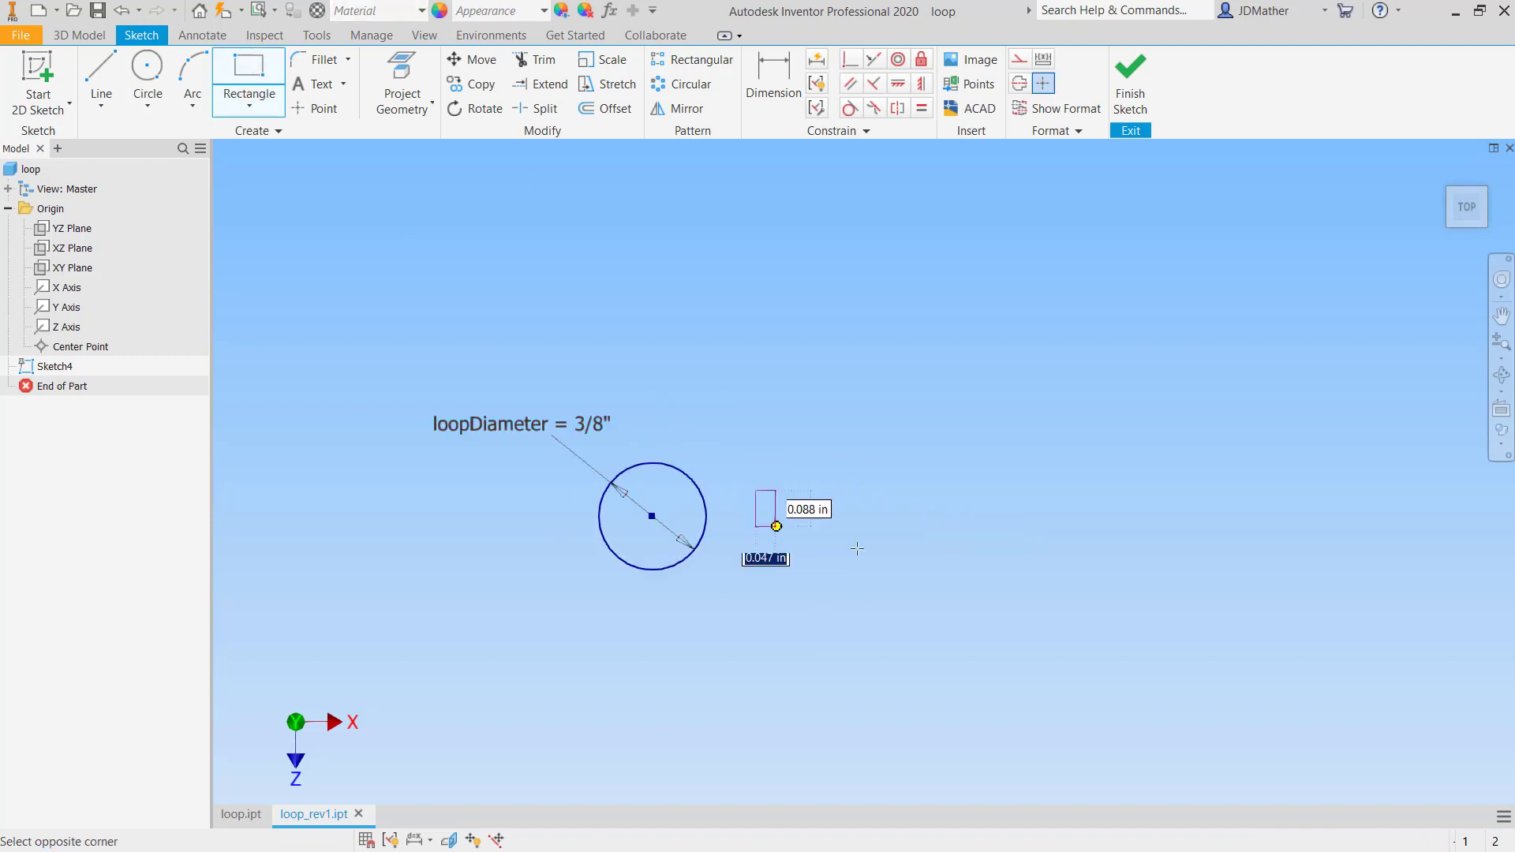
pyautogui.click(1413, 557)
pyautogui.press('Escape')
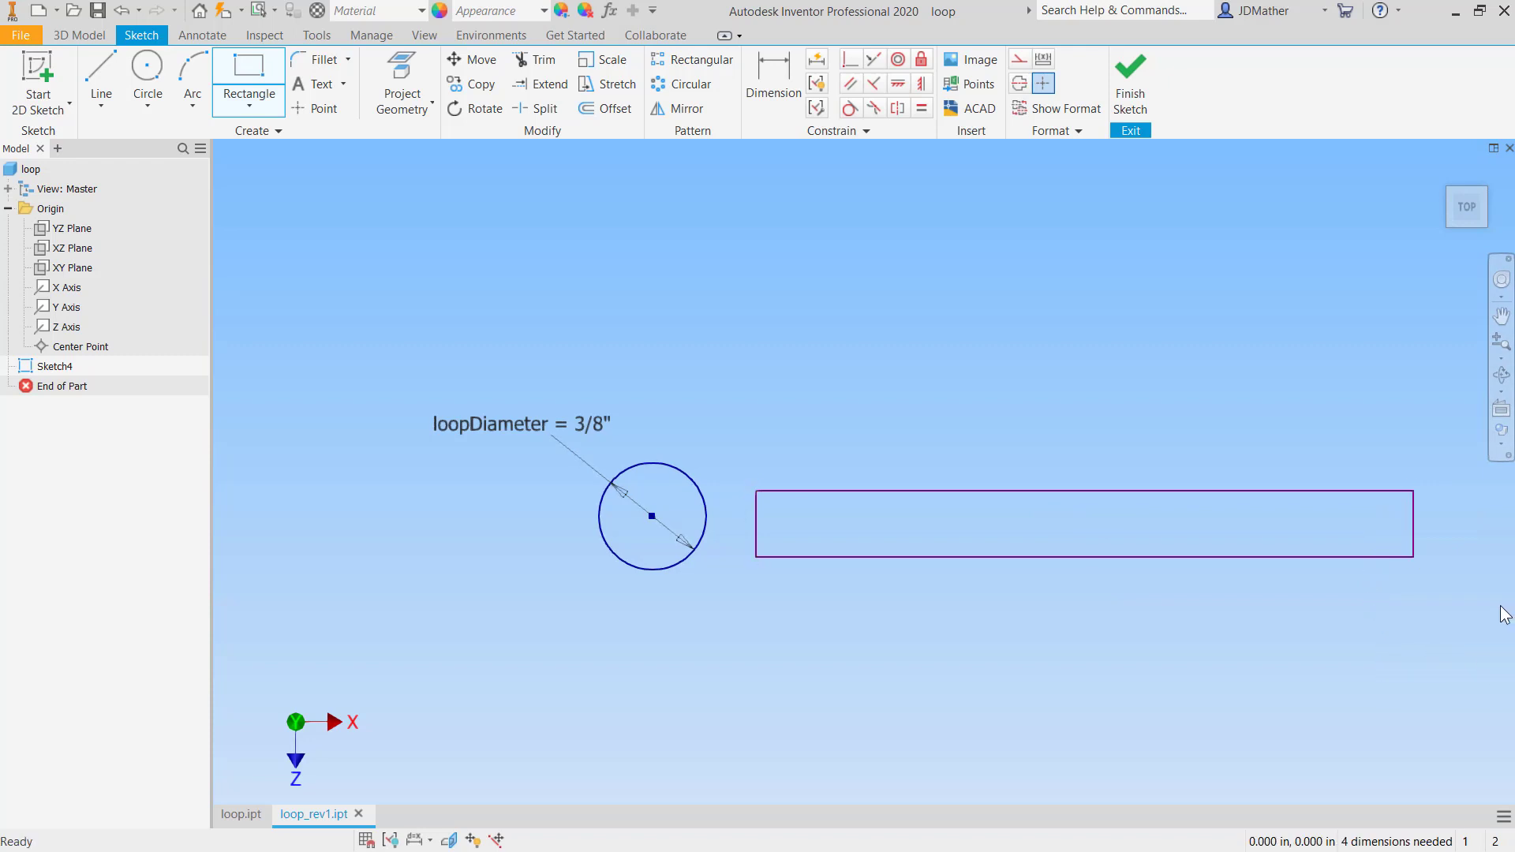
pyautogui.moveTo(1454, 601); pyautogui.dragTo(734, 368)
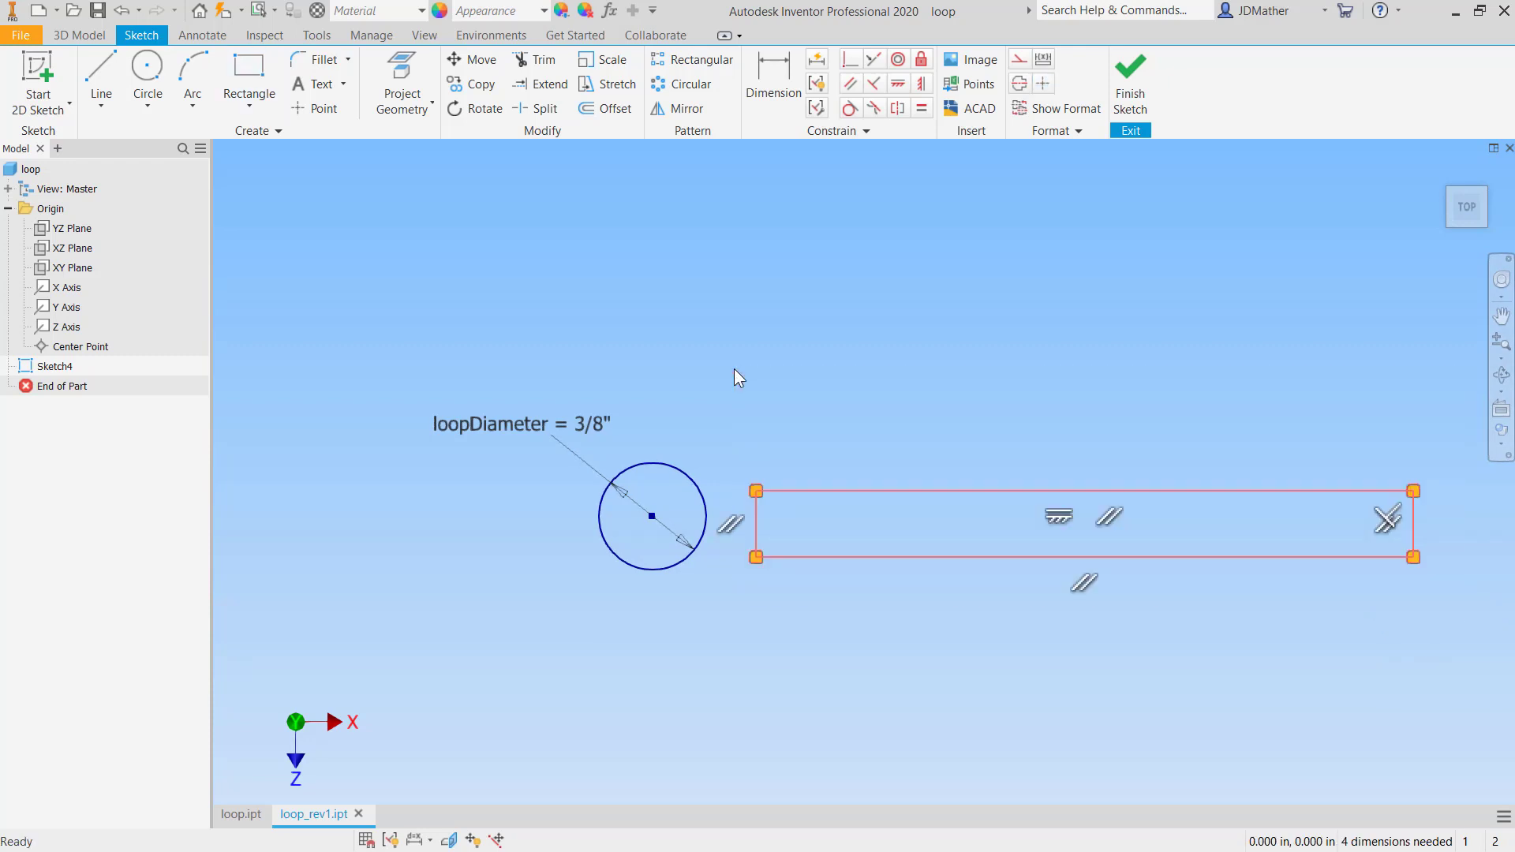
pyautogui.rightClick(734, 368)
pyautogui.click(789, 366)
# Make the rectangle's left-edge midpoint coincident with the circle's centre.
pyautogui.click(849, 60)
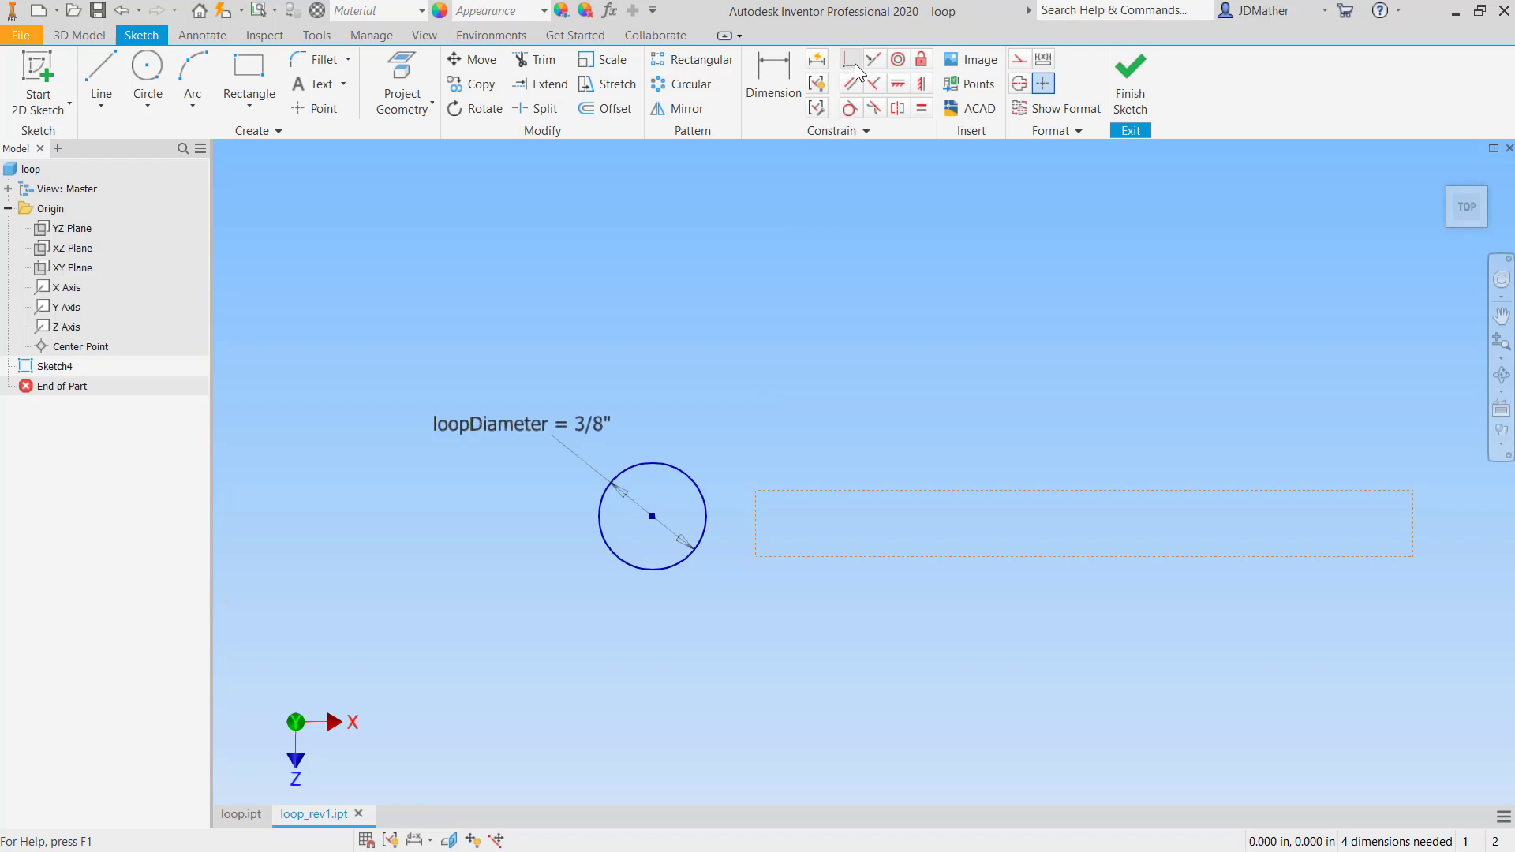
pyautogui.click(757, 524)
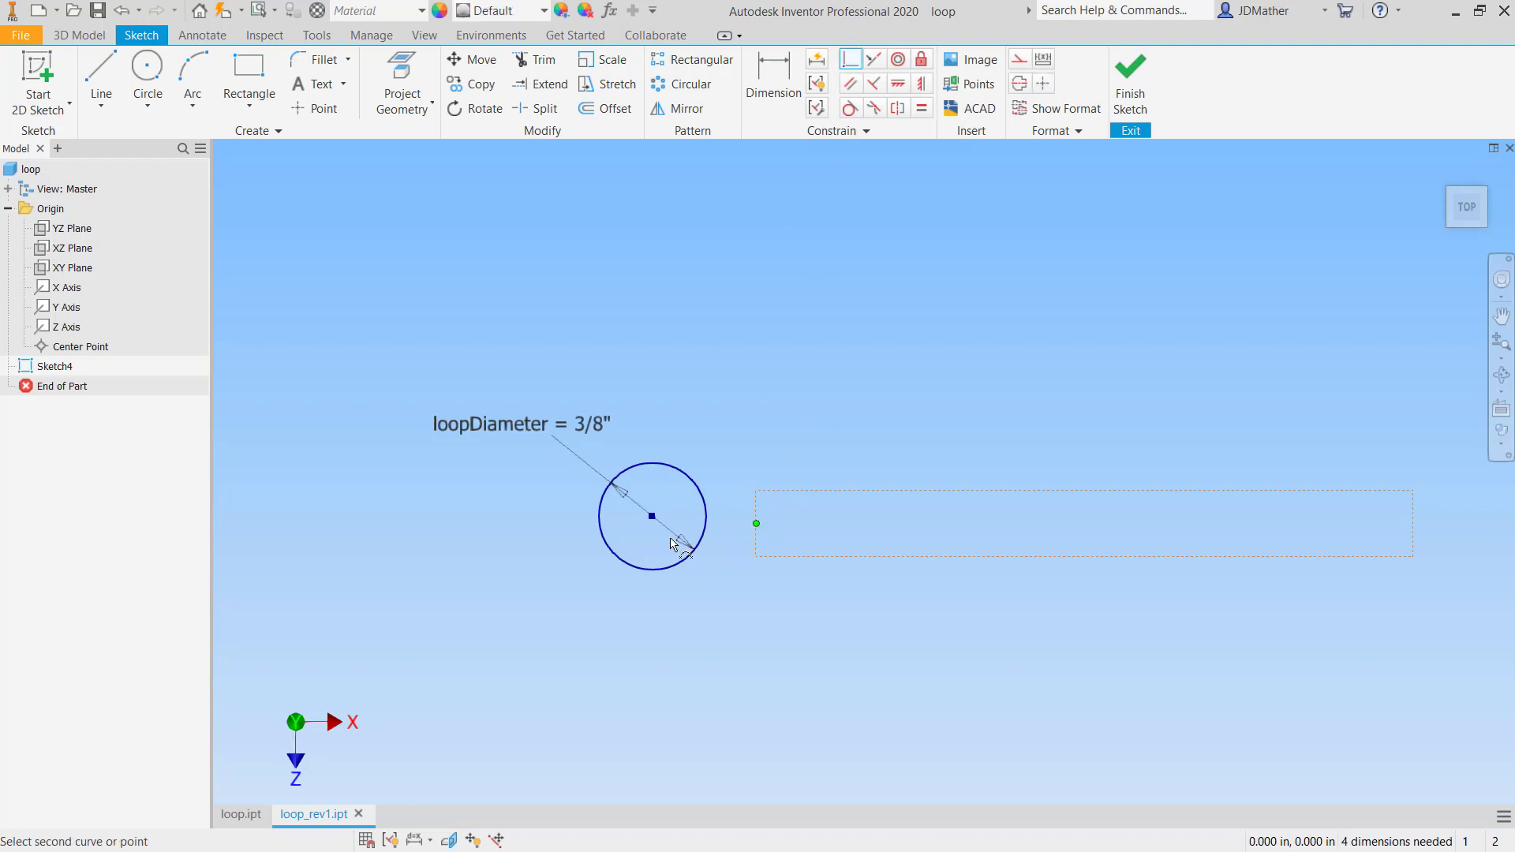
pyautogui.click(656, 520)
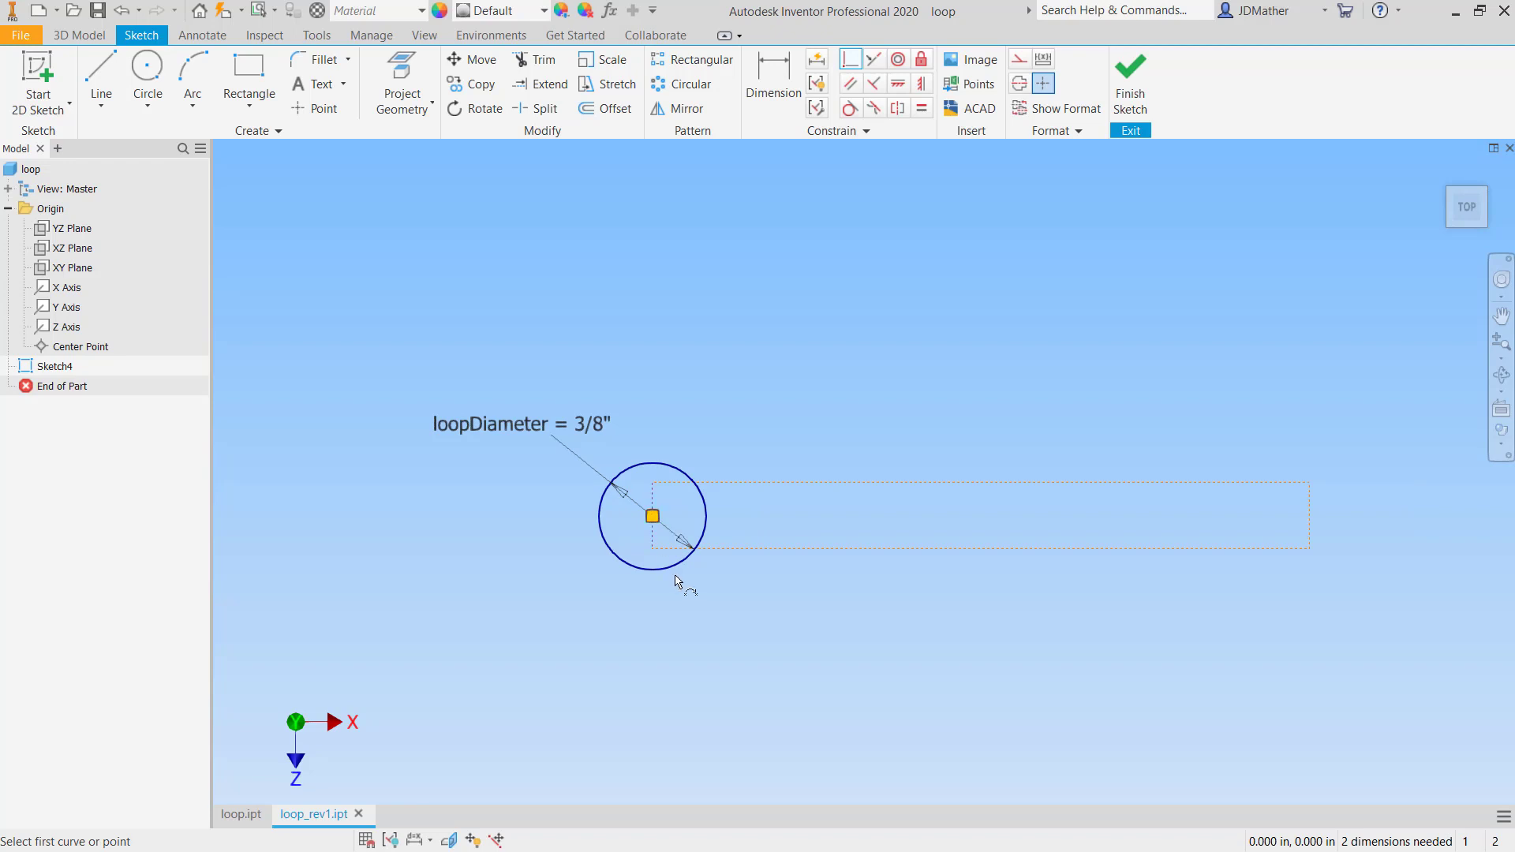
pyautogui.scroll(2, 827, 434)
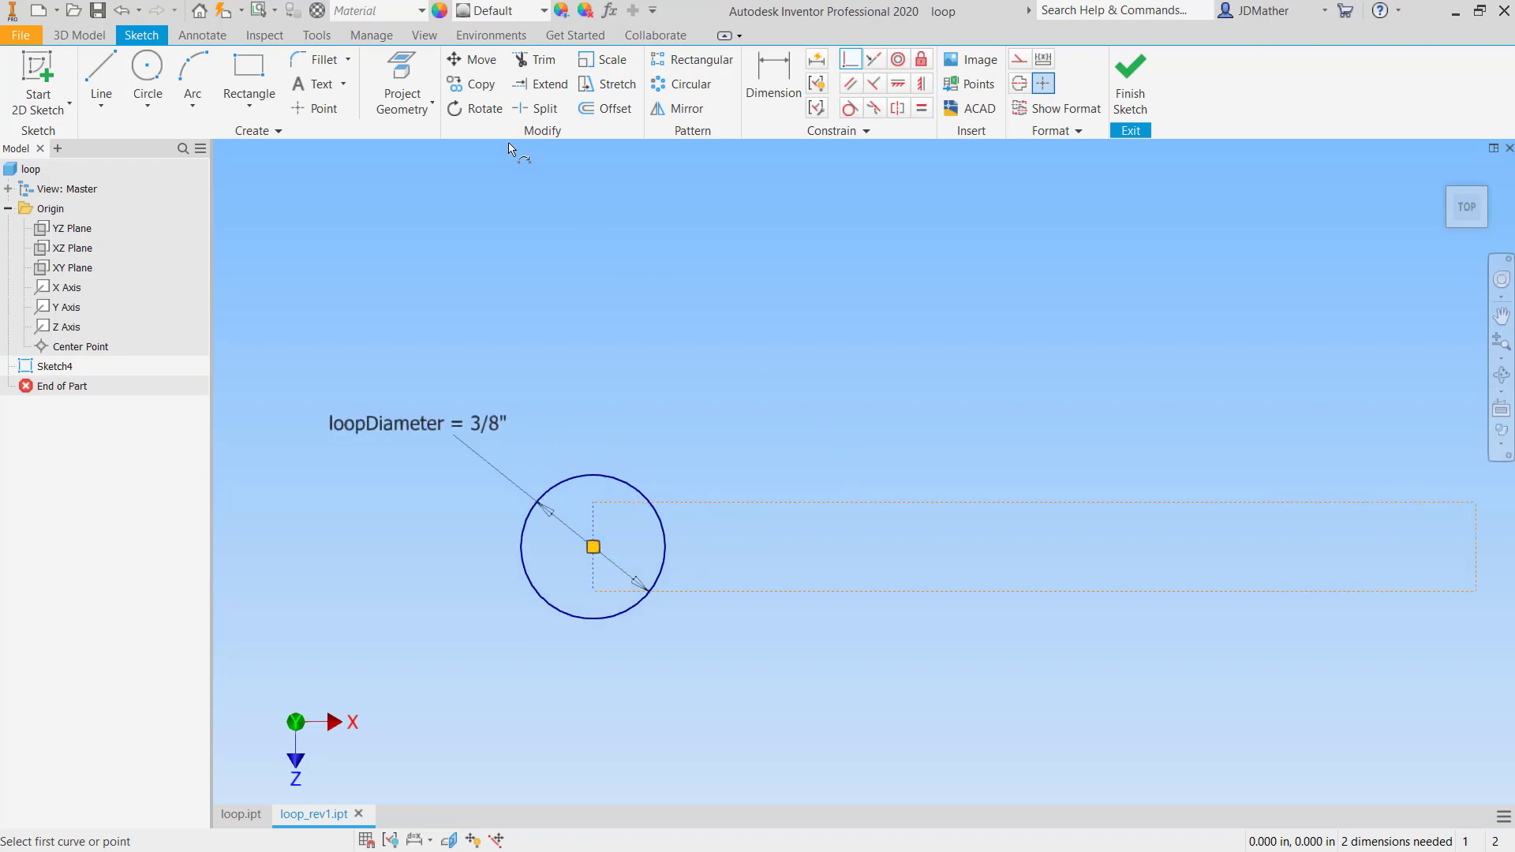
# Draw a three-point arc running right from the top of the circle.
pyautogui.click(199, 102)
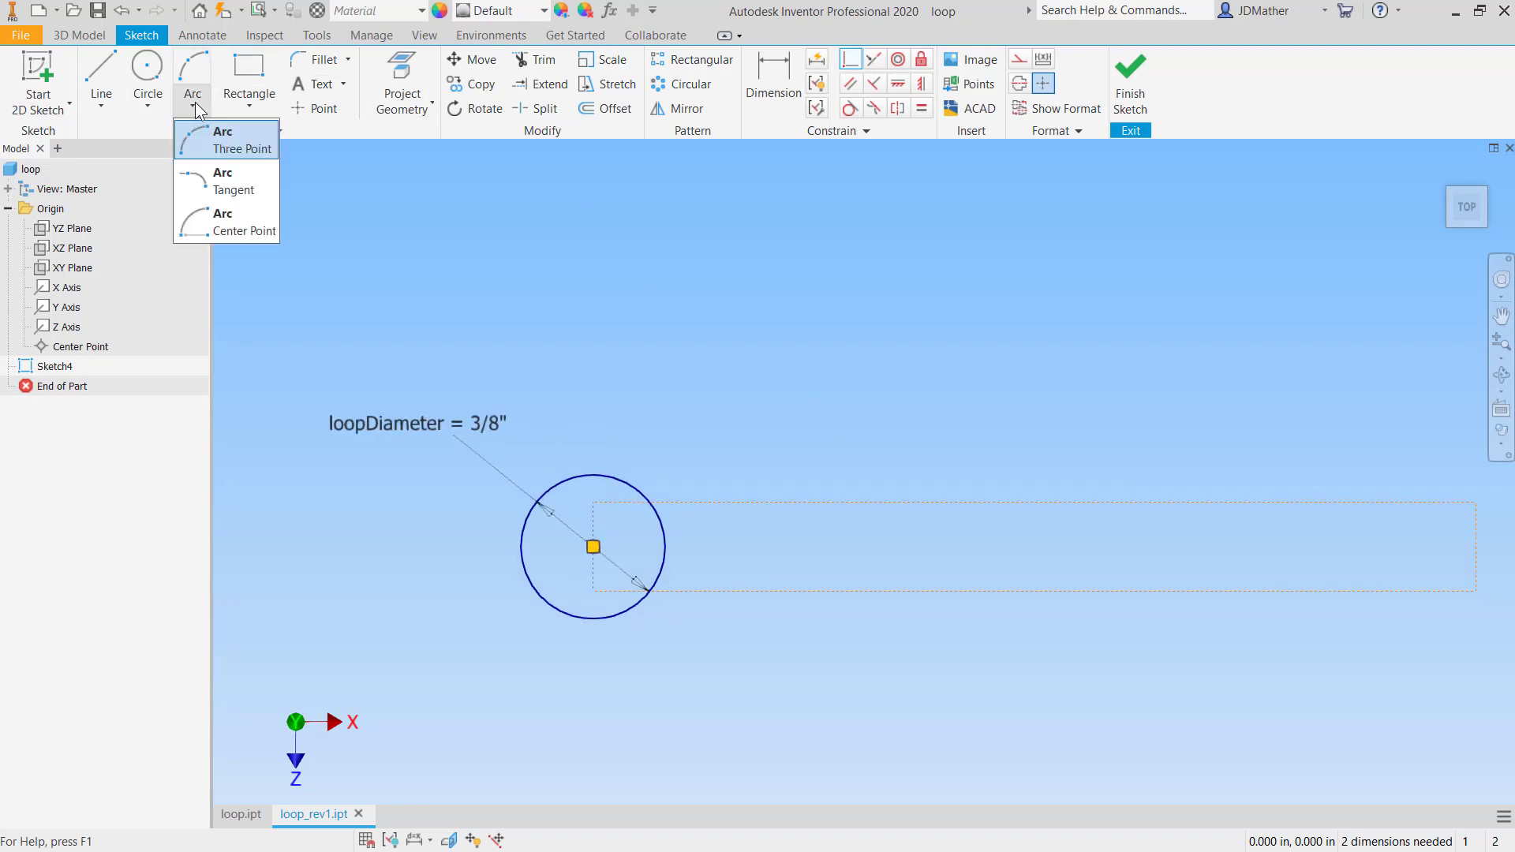
pyautogui.click(196, 183)
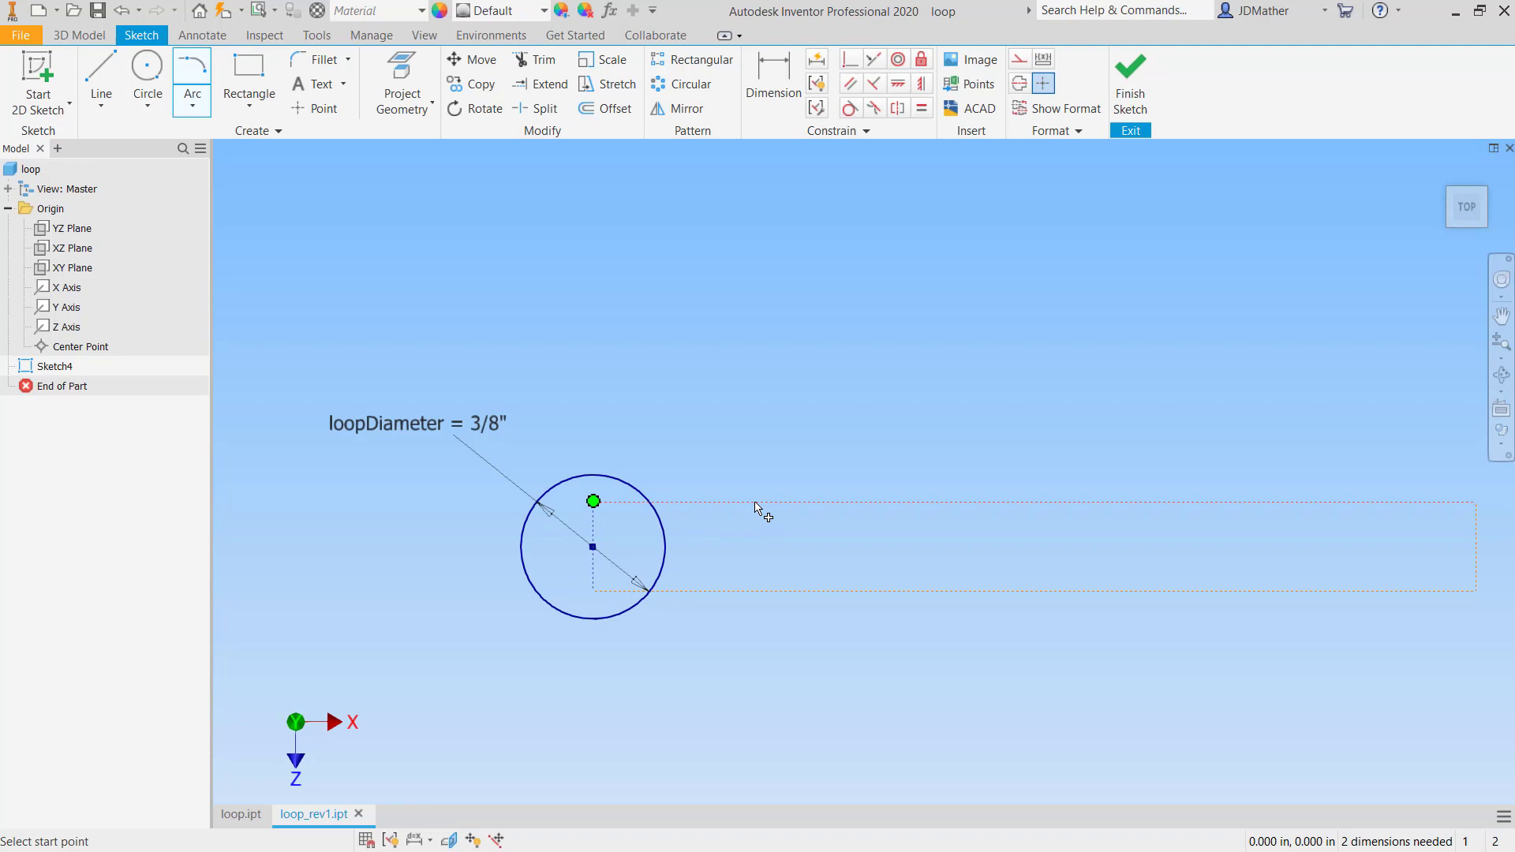
pyautogui.press('Escape')
pyautogui.click(196, 103)
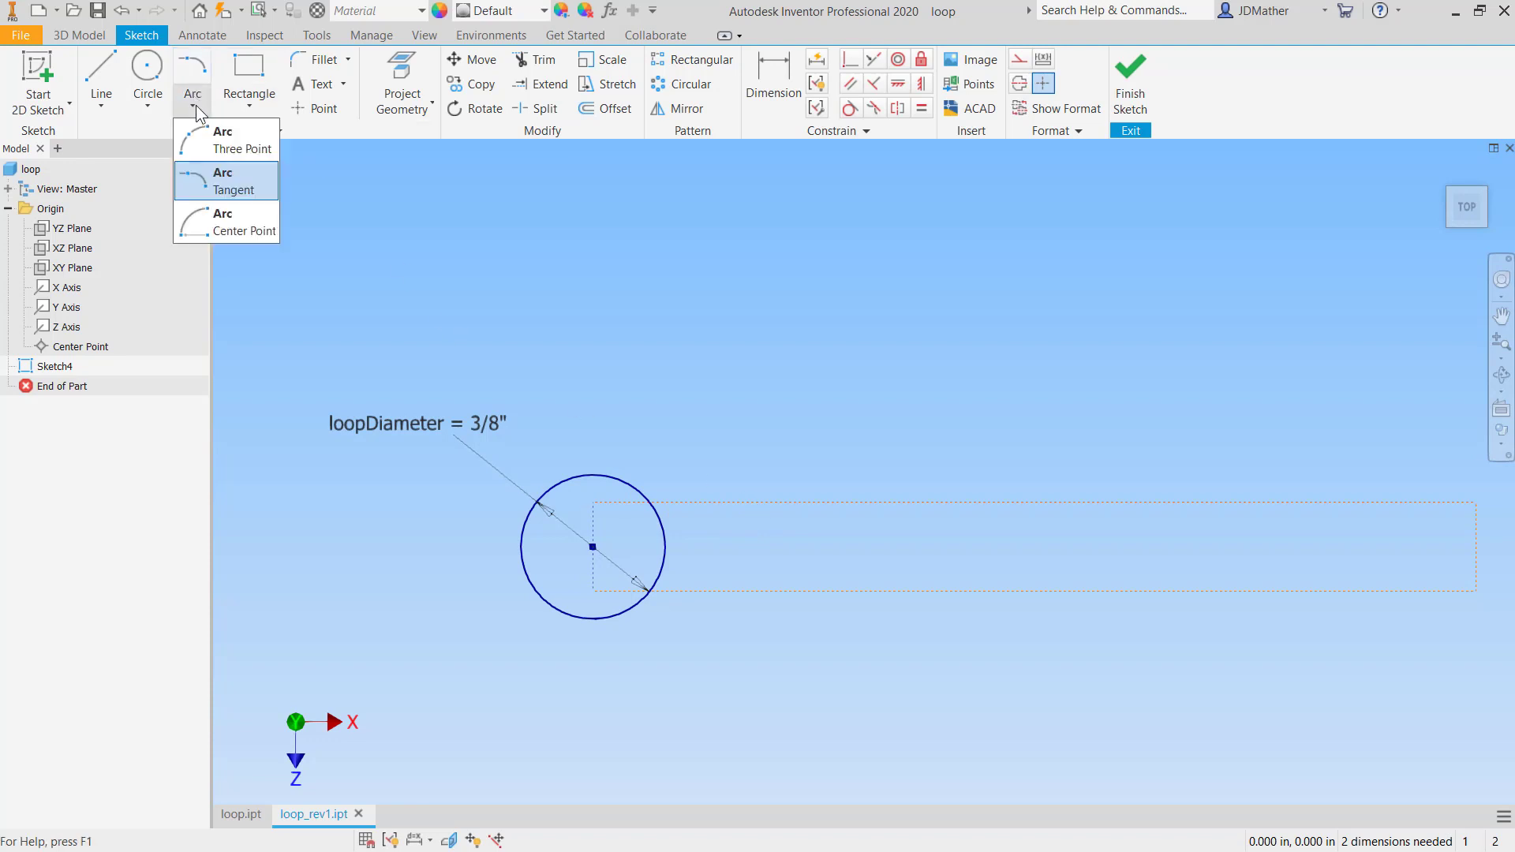
pyautogui.click(215, 148)
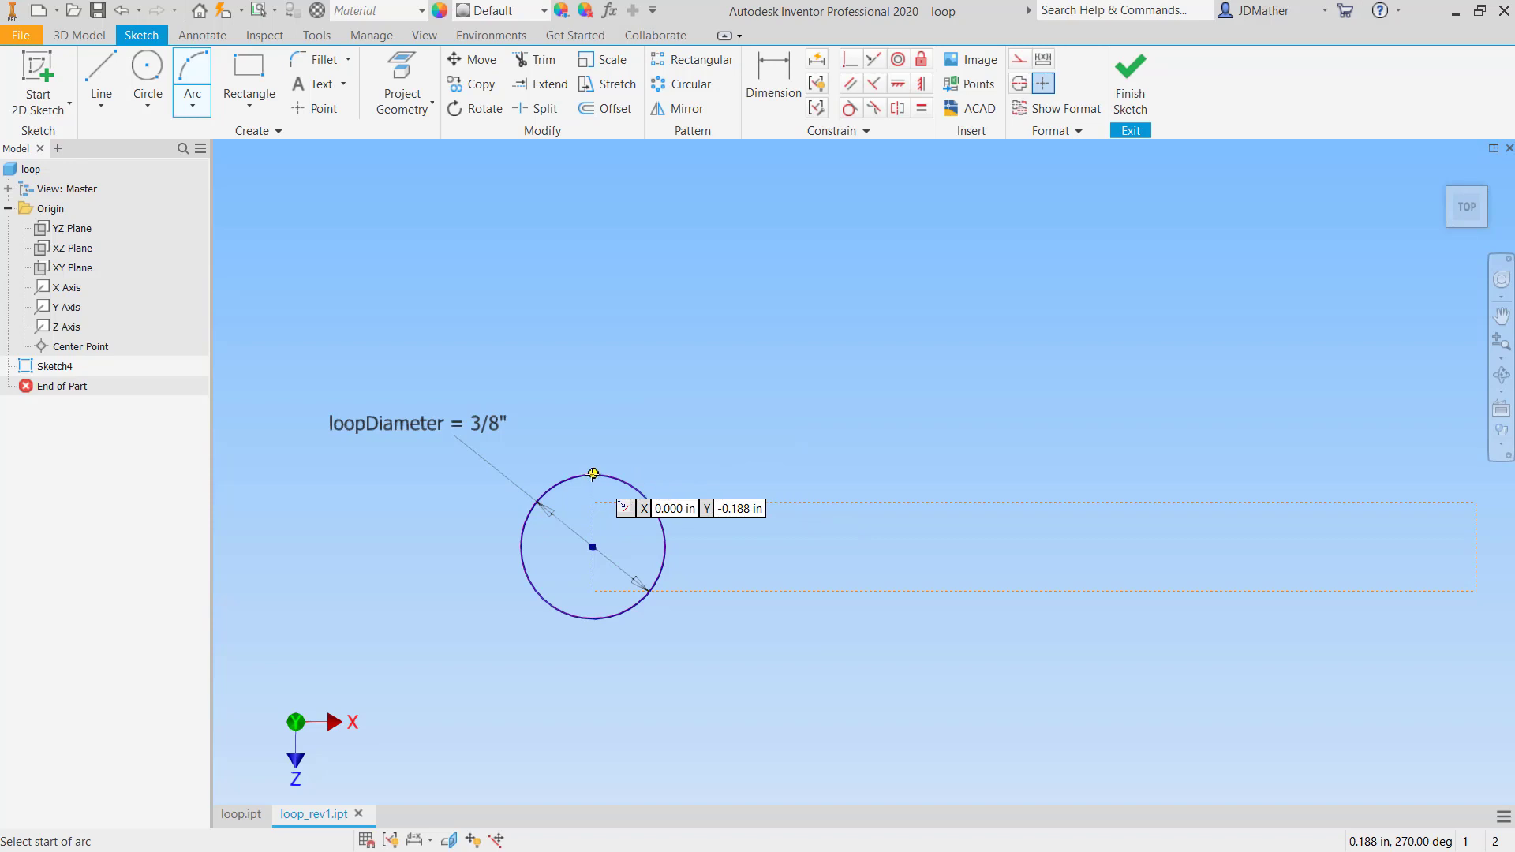
pyautogui.click(623, 480)
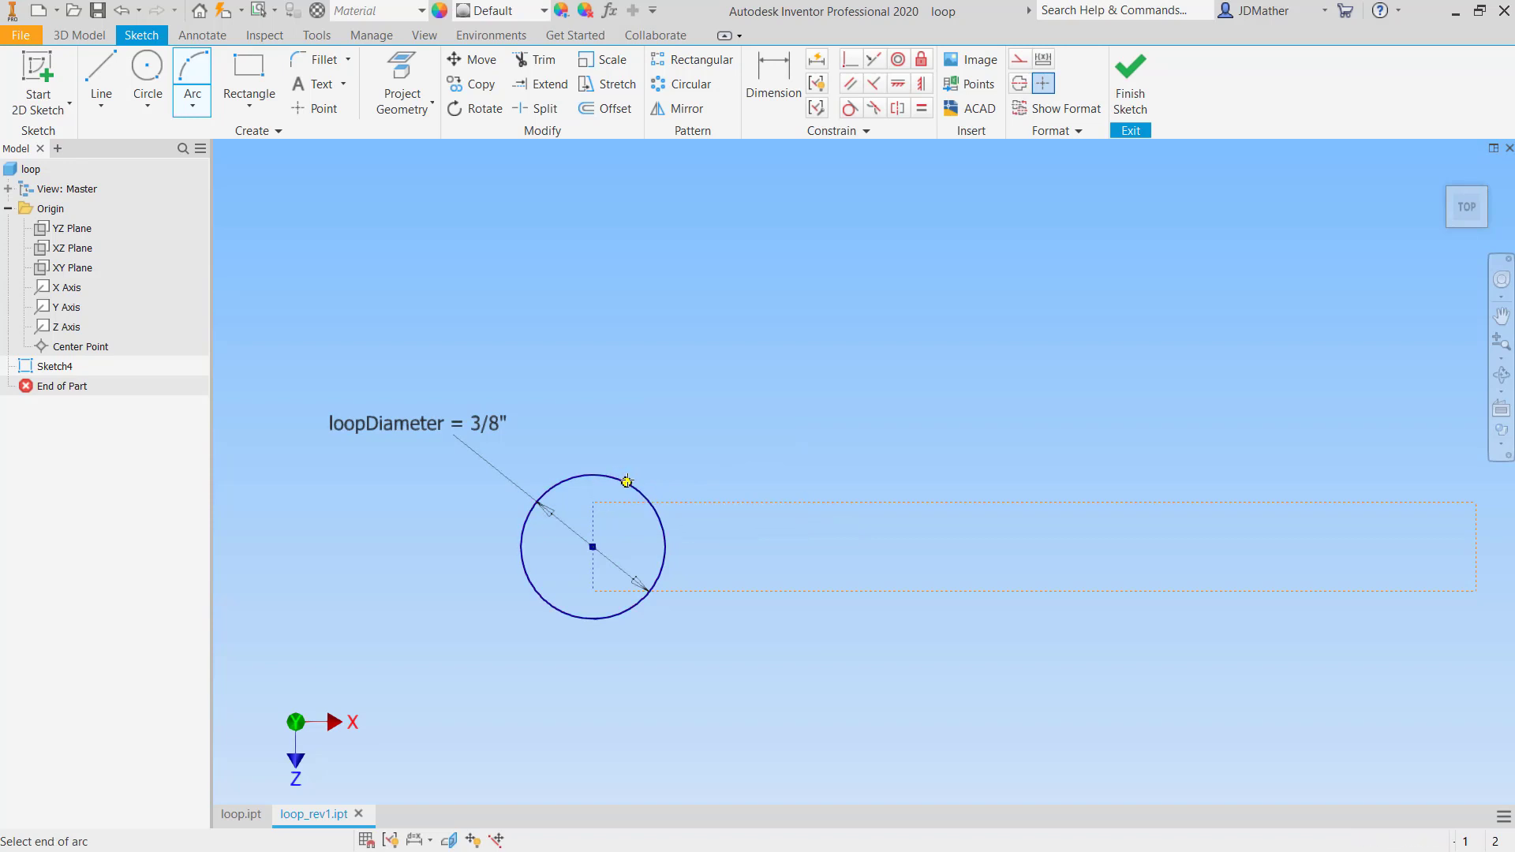
pyautogui.click(762, 502)
pyautogui.scroll(5, 640, 497)
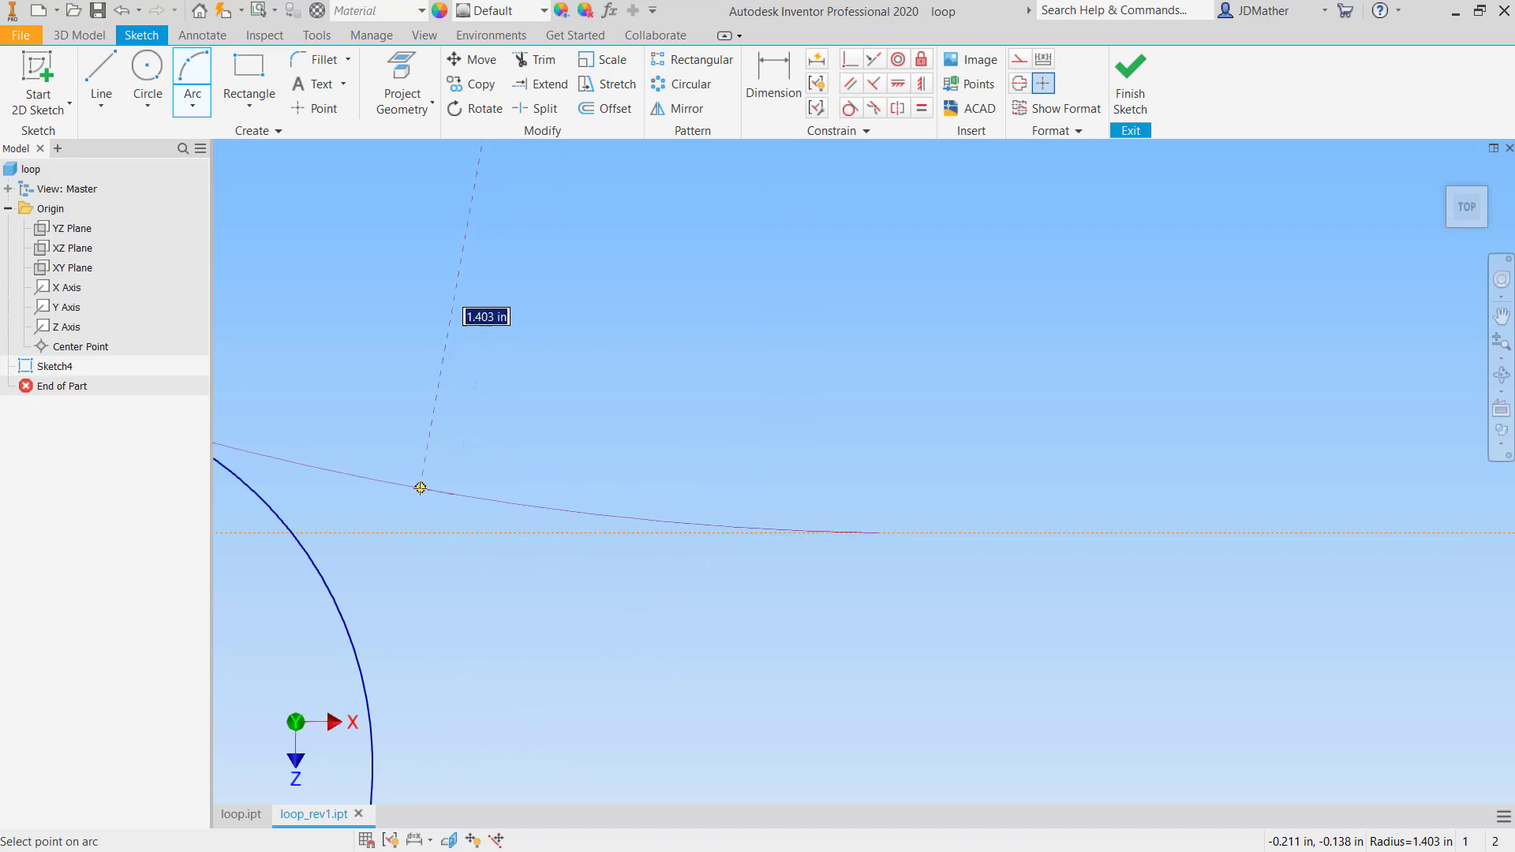
pyautogui.click(421, 491)
pyautogui.scroll(-4, 700, 457)
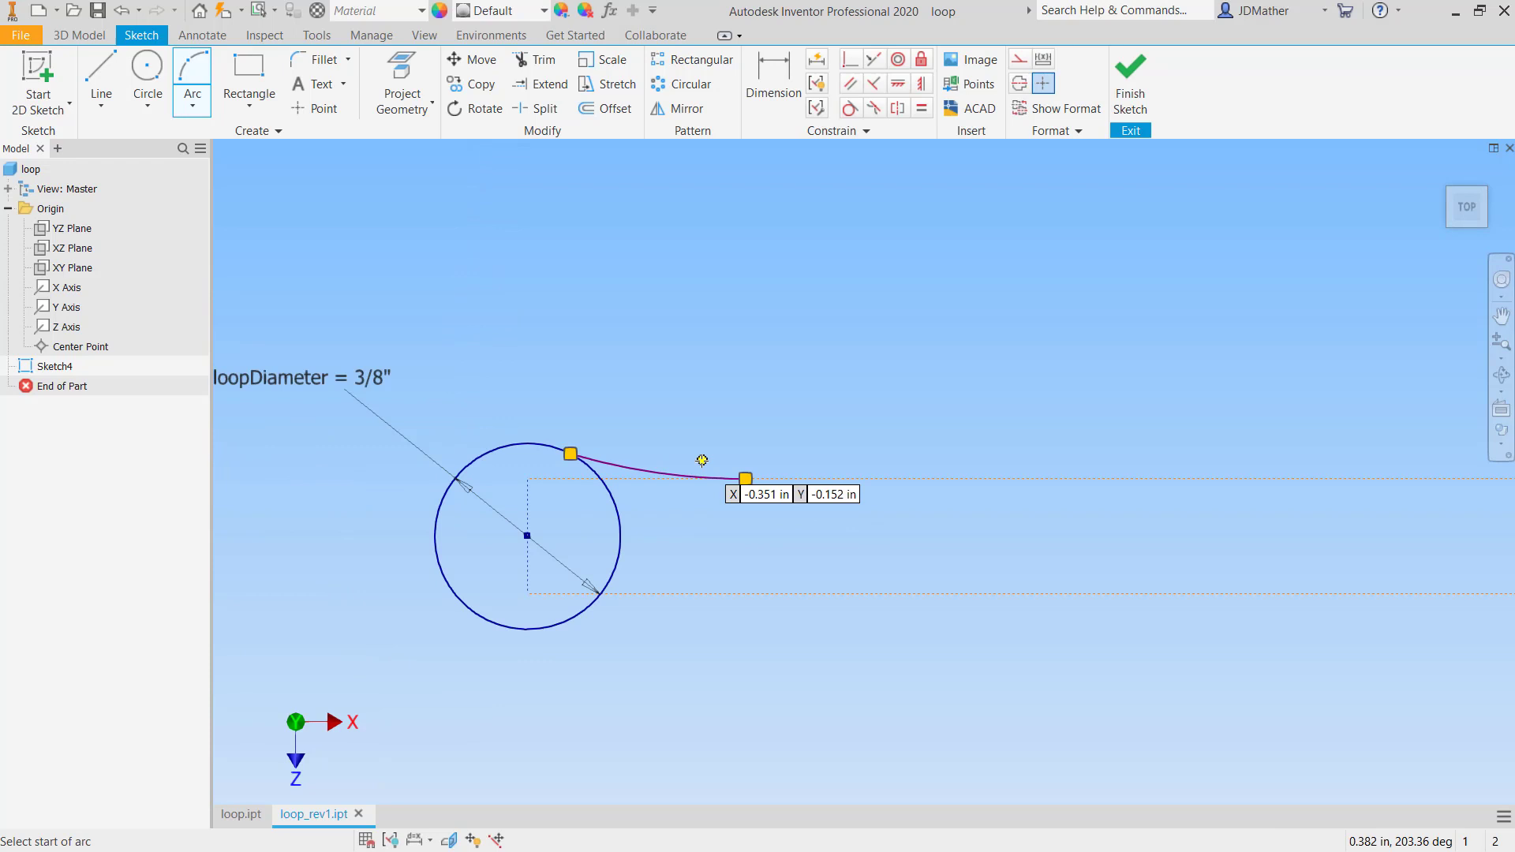
pyautogui.scroll(3, 642, 419)
pyautogui.rightClick(642, 421)
pyautogui.click(712, 424)
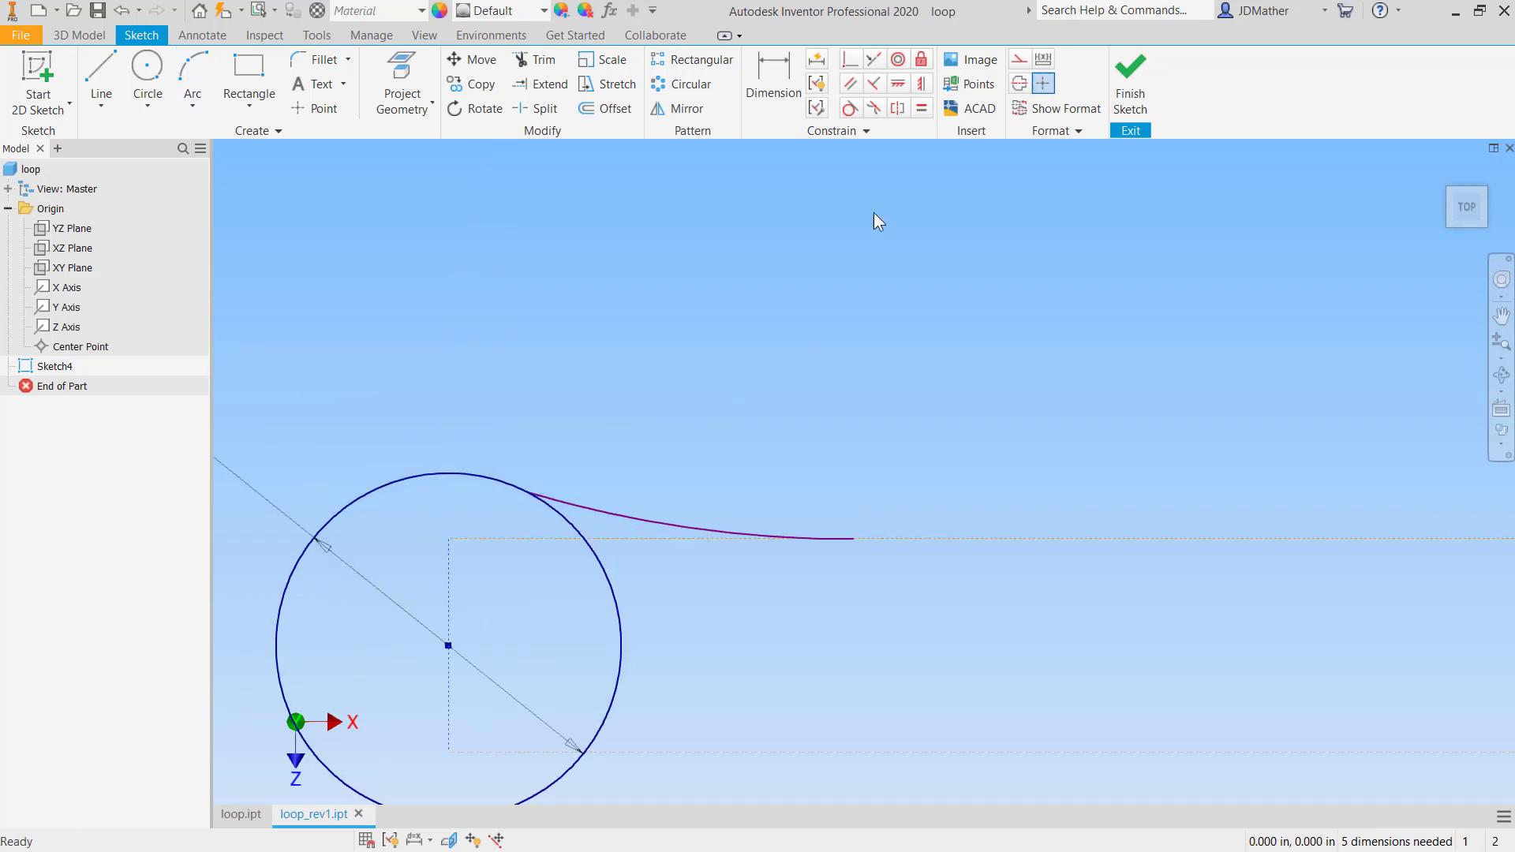
# Make the upper arc tangent to the dashed top line and to the circle.
pyautogui.click(850, 108)
pyautogui.click(737, 541)
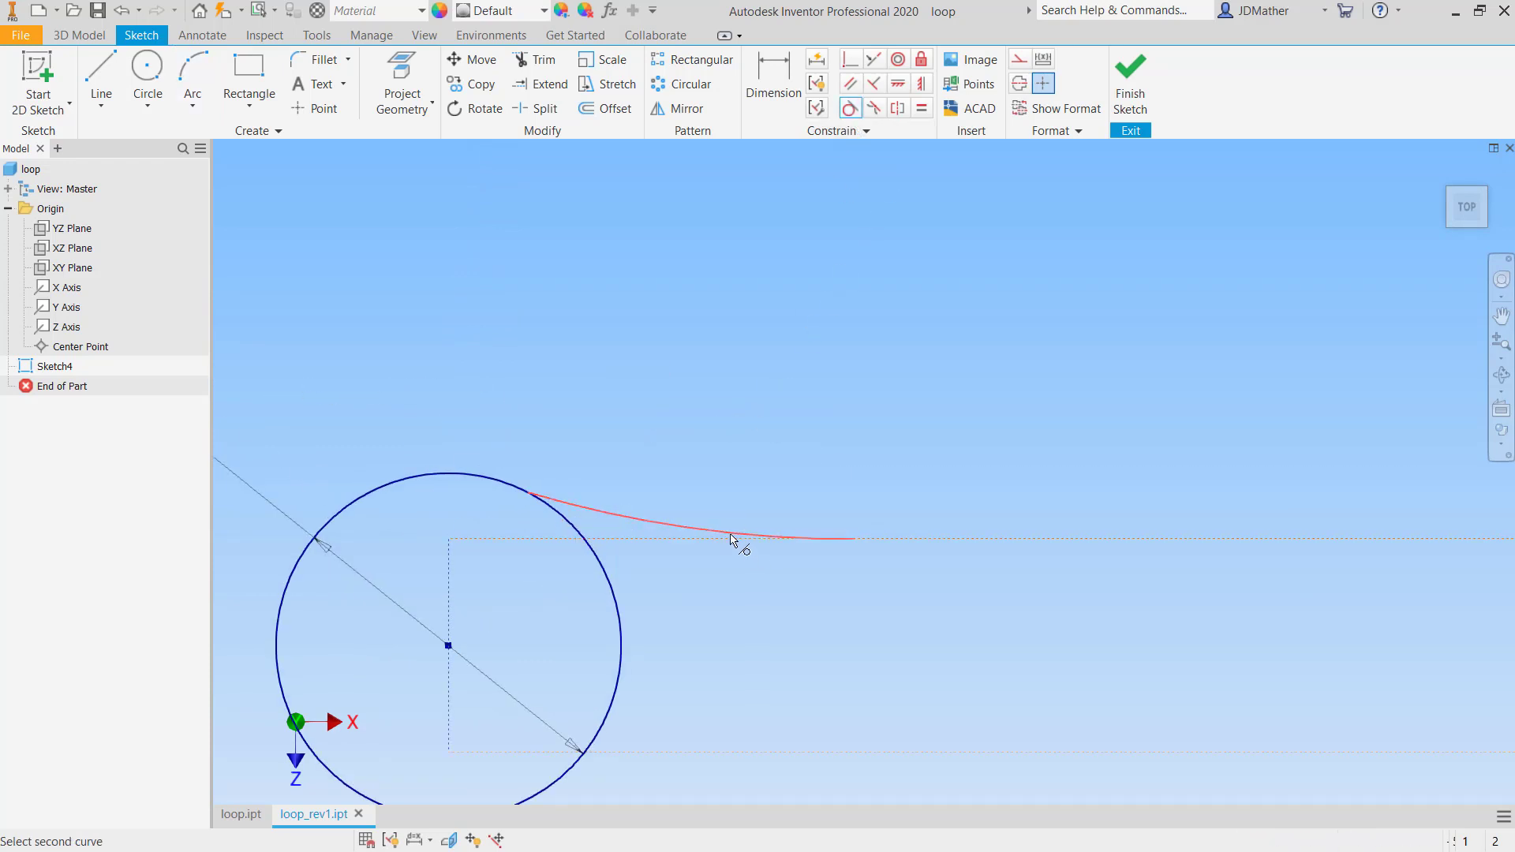
pyautogui.click(618, 515)
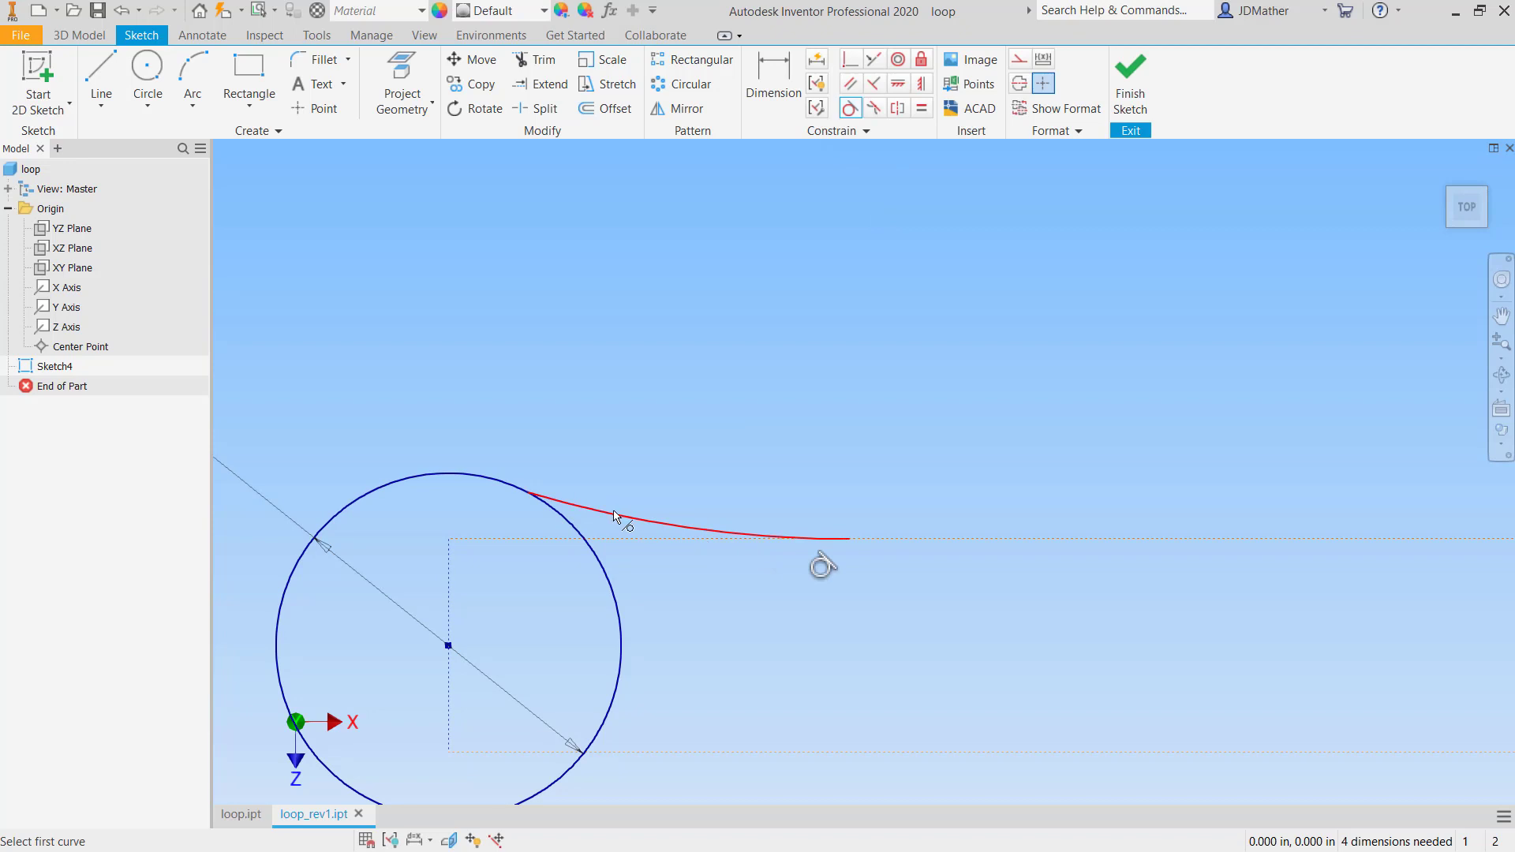
pyautogui.click(618, 515)
pyautogui.click(582, 524)
pyautogui.scroll(-4, 659, 559)
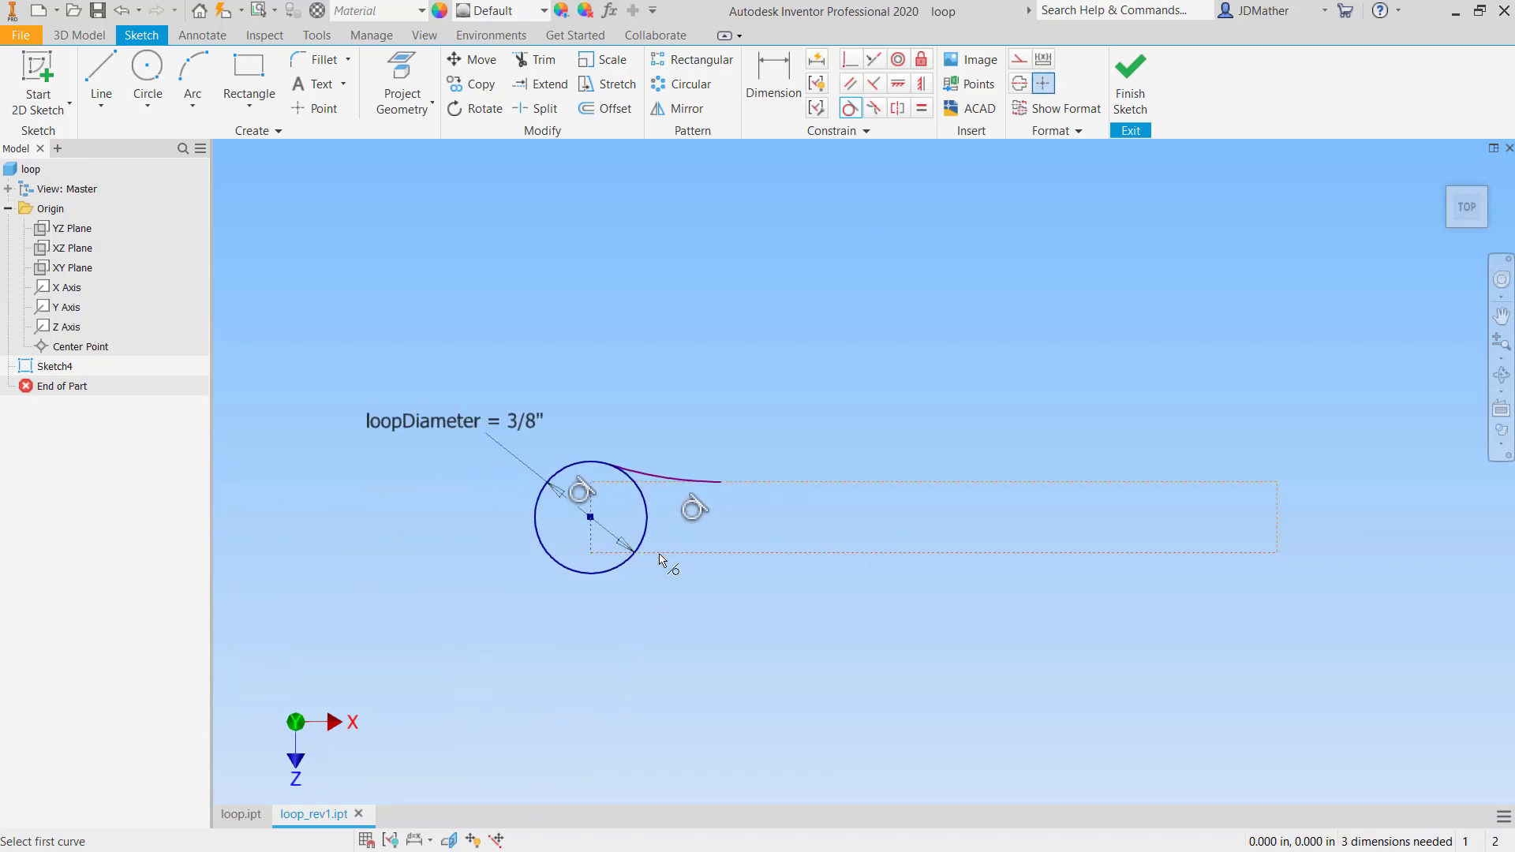
pyautogui.scroll(2, 659, 560)
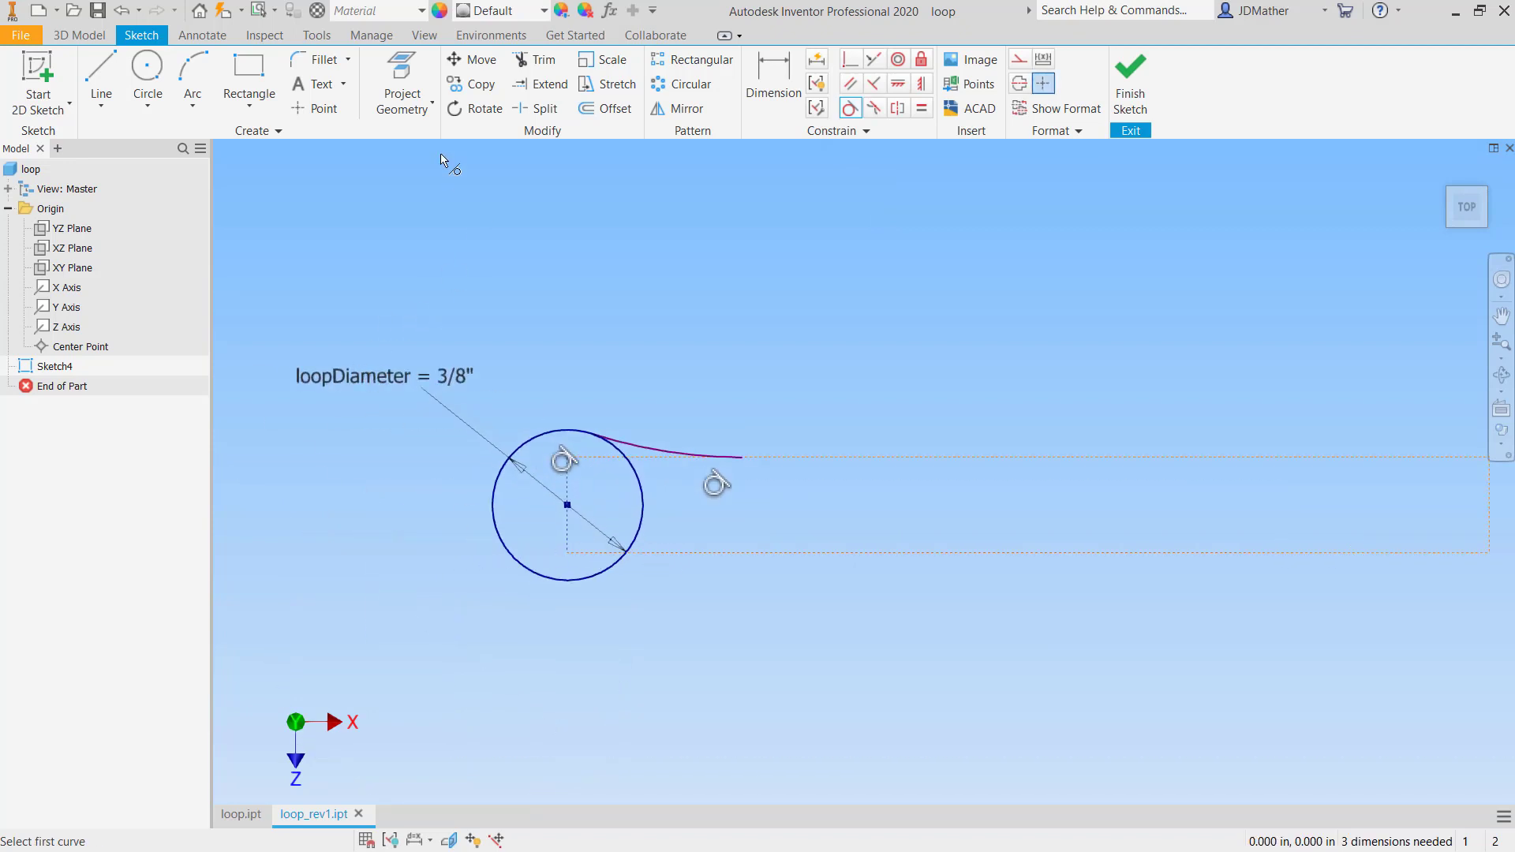
# Draw the lower three-point arc from the circle's bottom, tangent to the dashed bottom line.
pyautogui.click(193, 68)
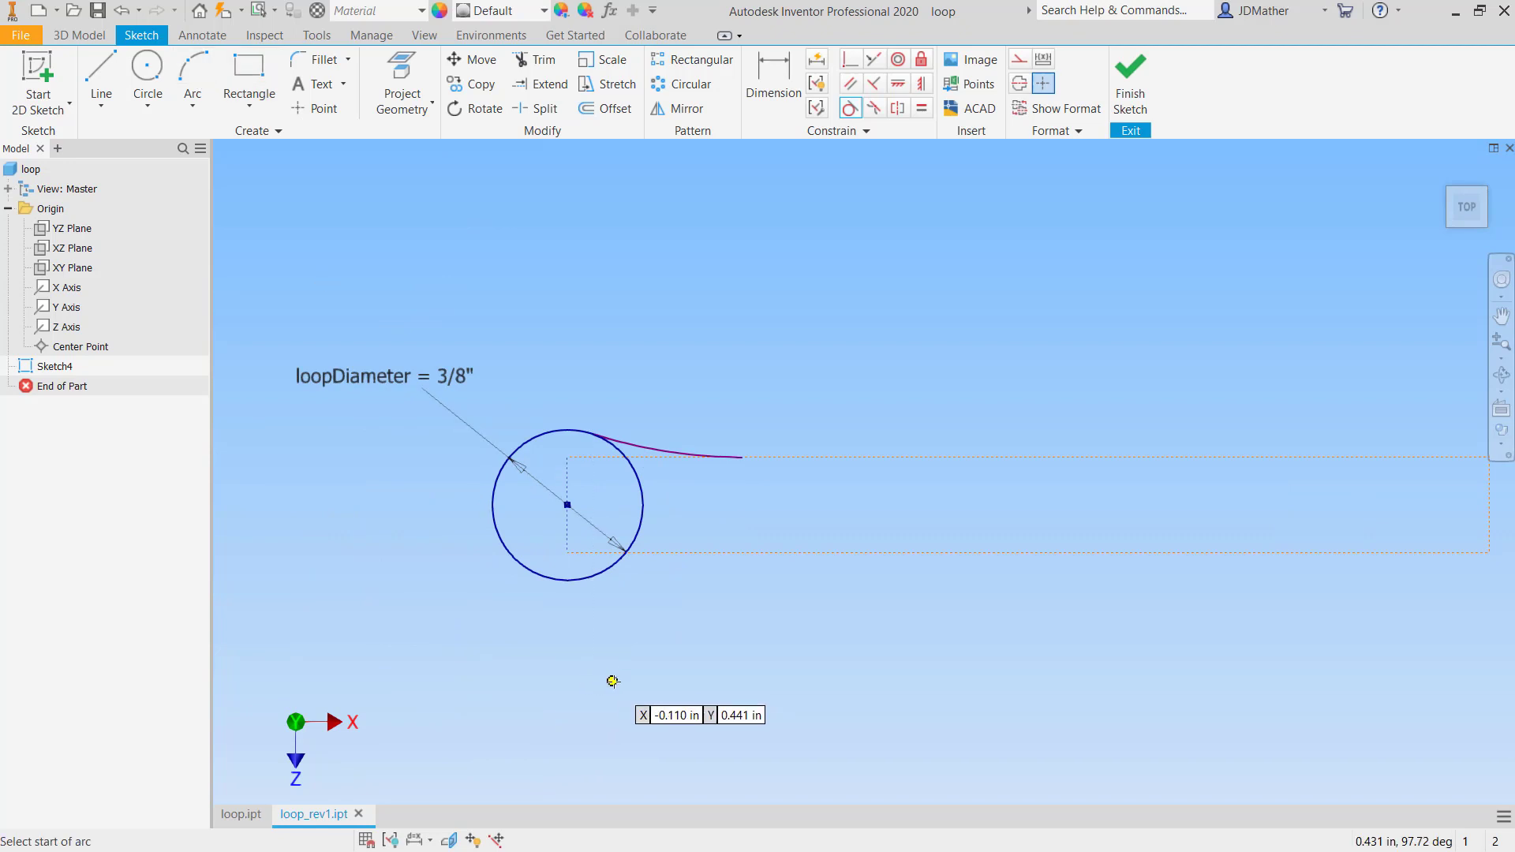
pyautogui.click(591, 575)
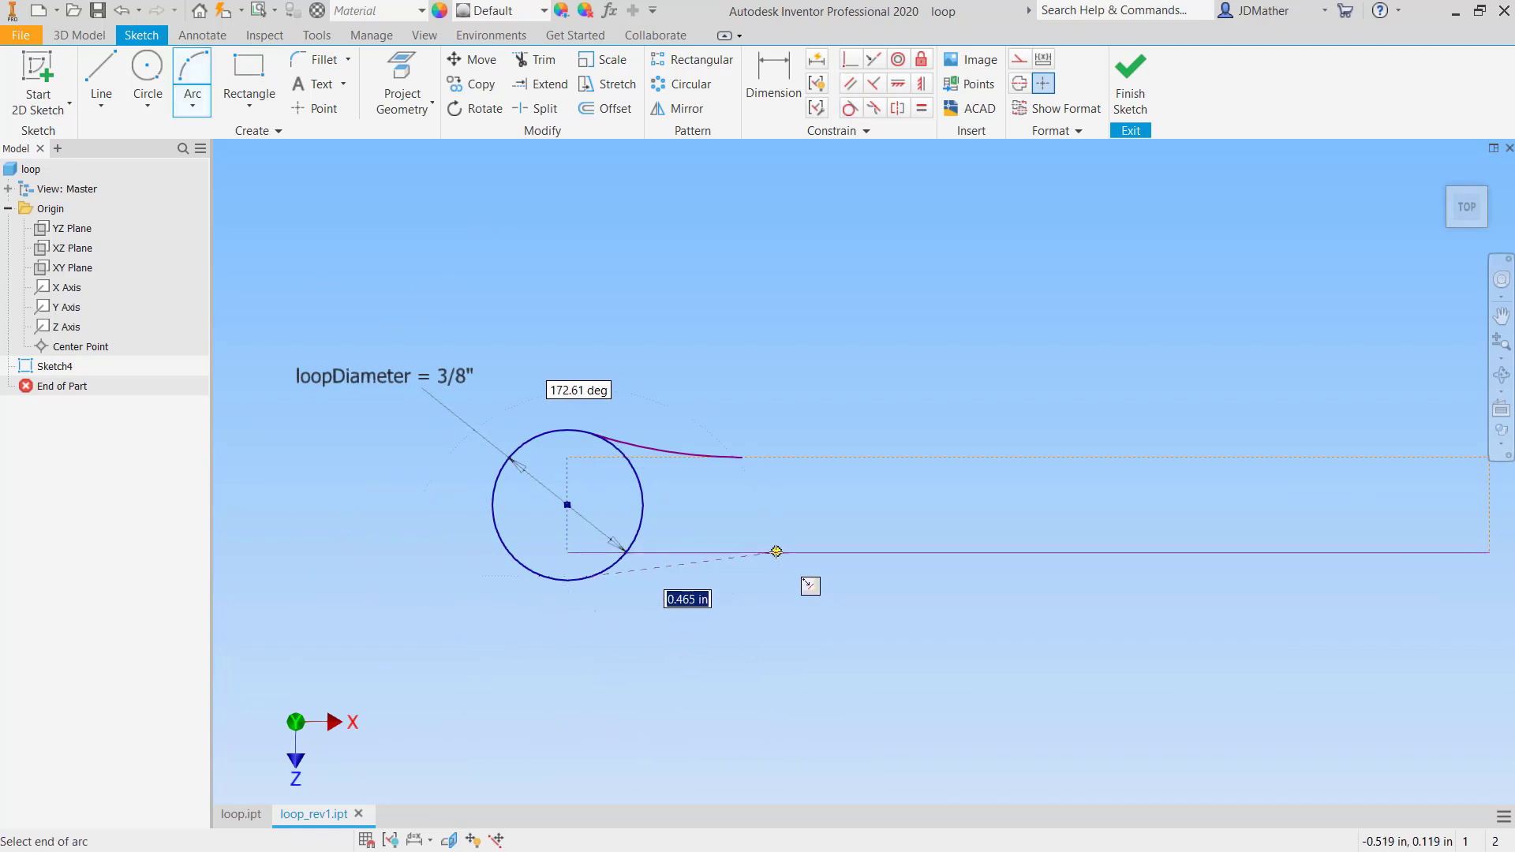
pyautogui.click(776, 552)
pyautogui.click(666, 563)
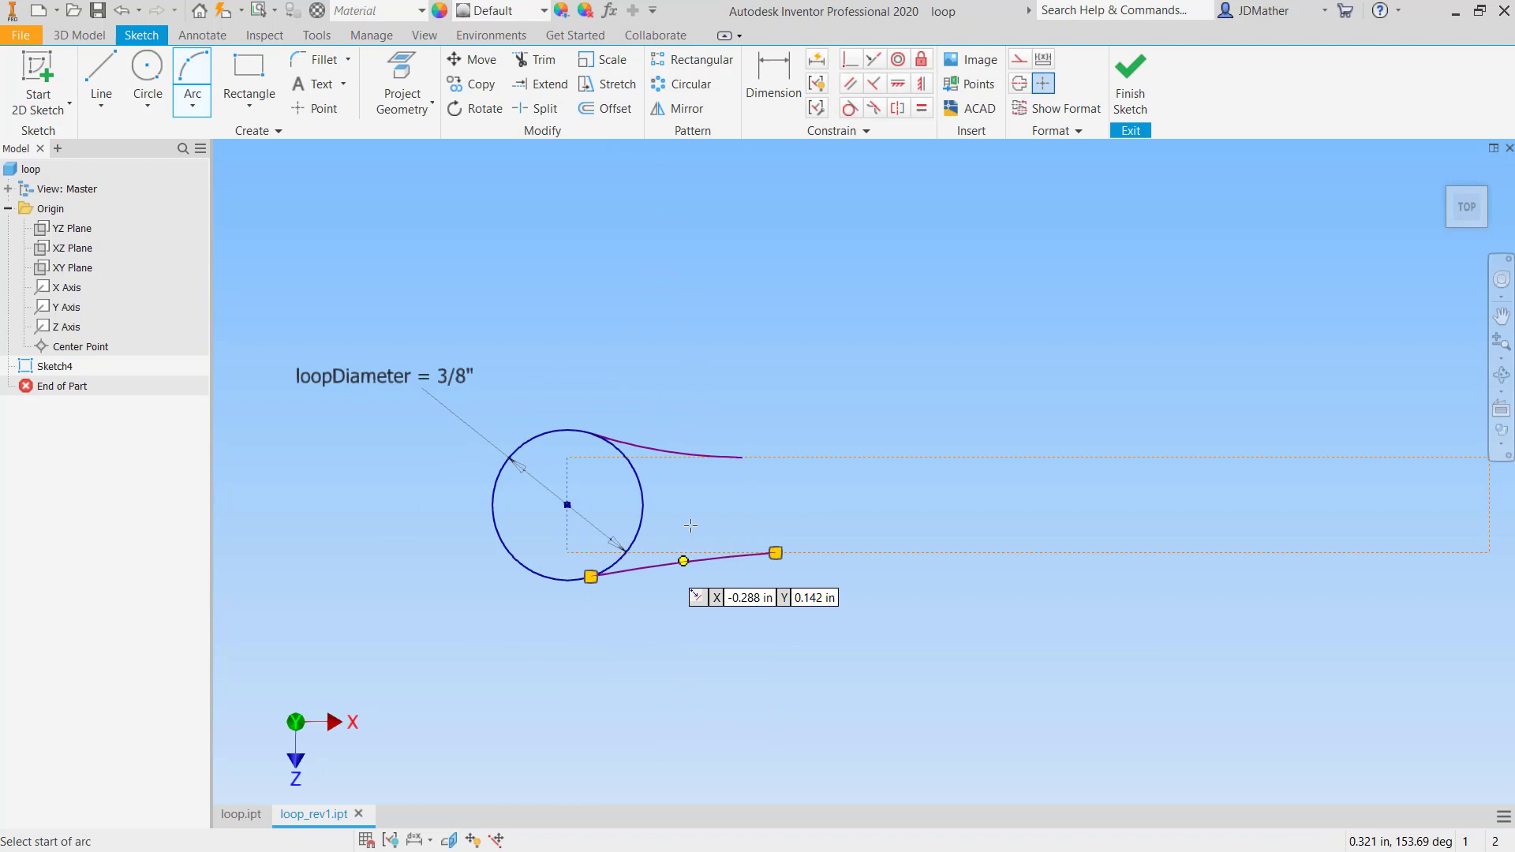
pyautogui.click(849, 107)
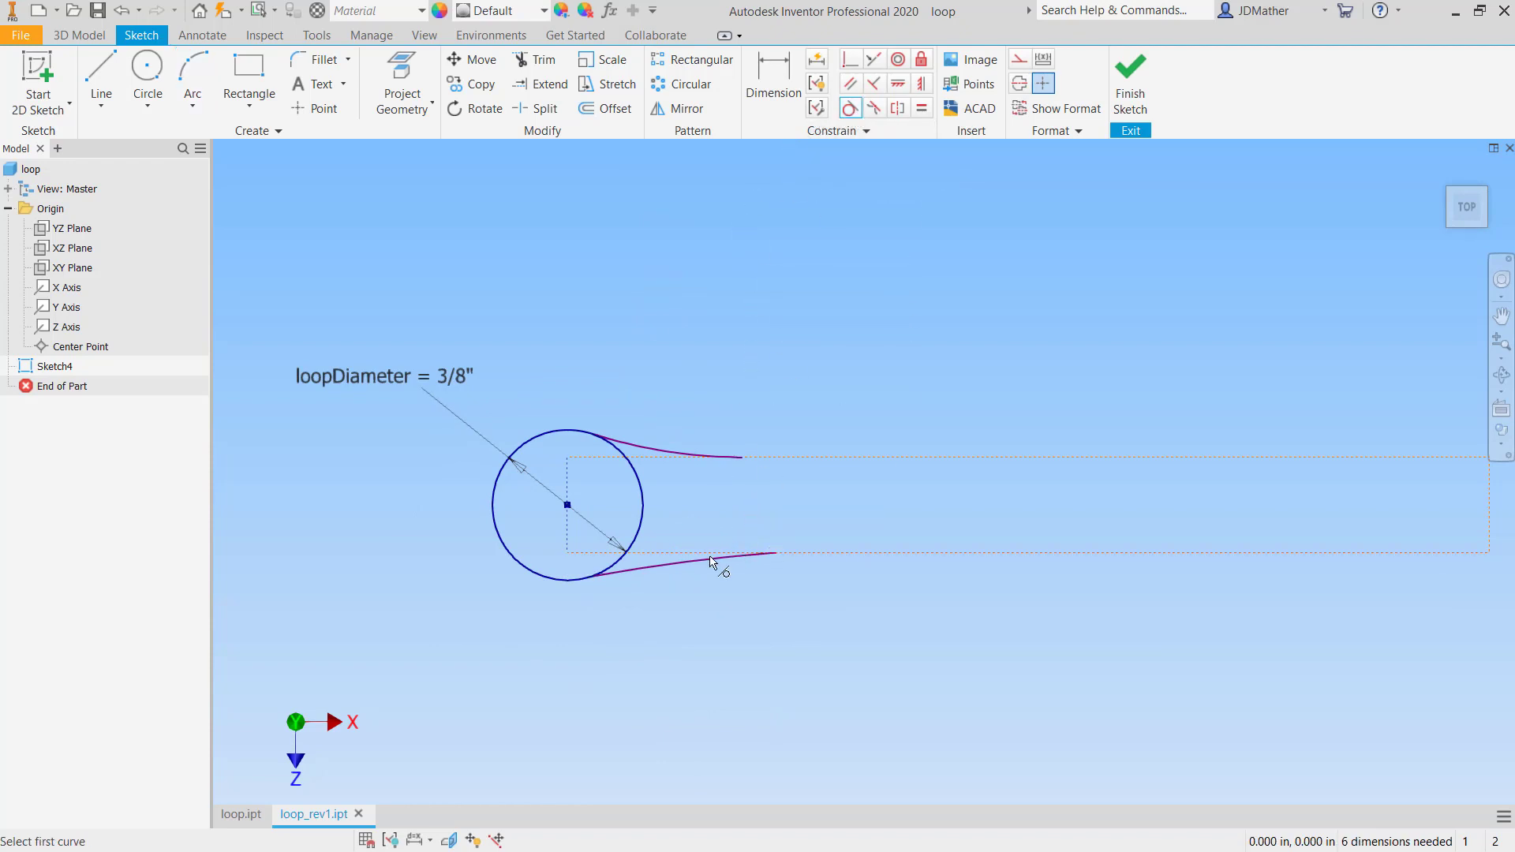
pyautogui.click(709, 558)
pyautogui.click(708, 555)
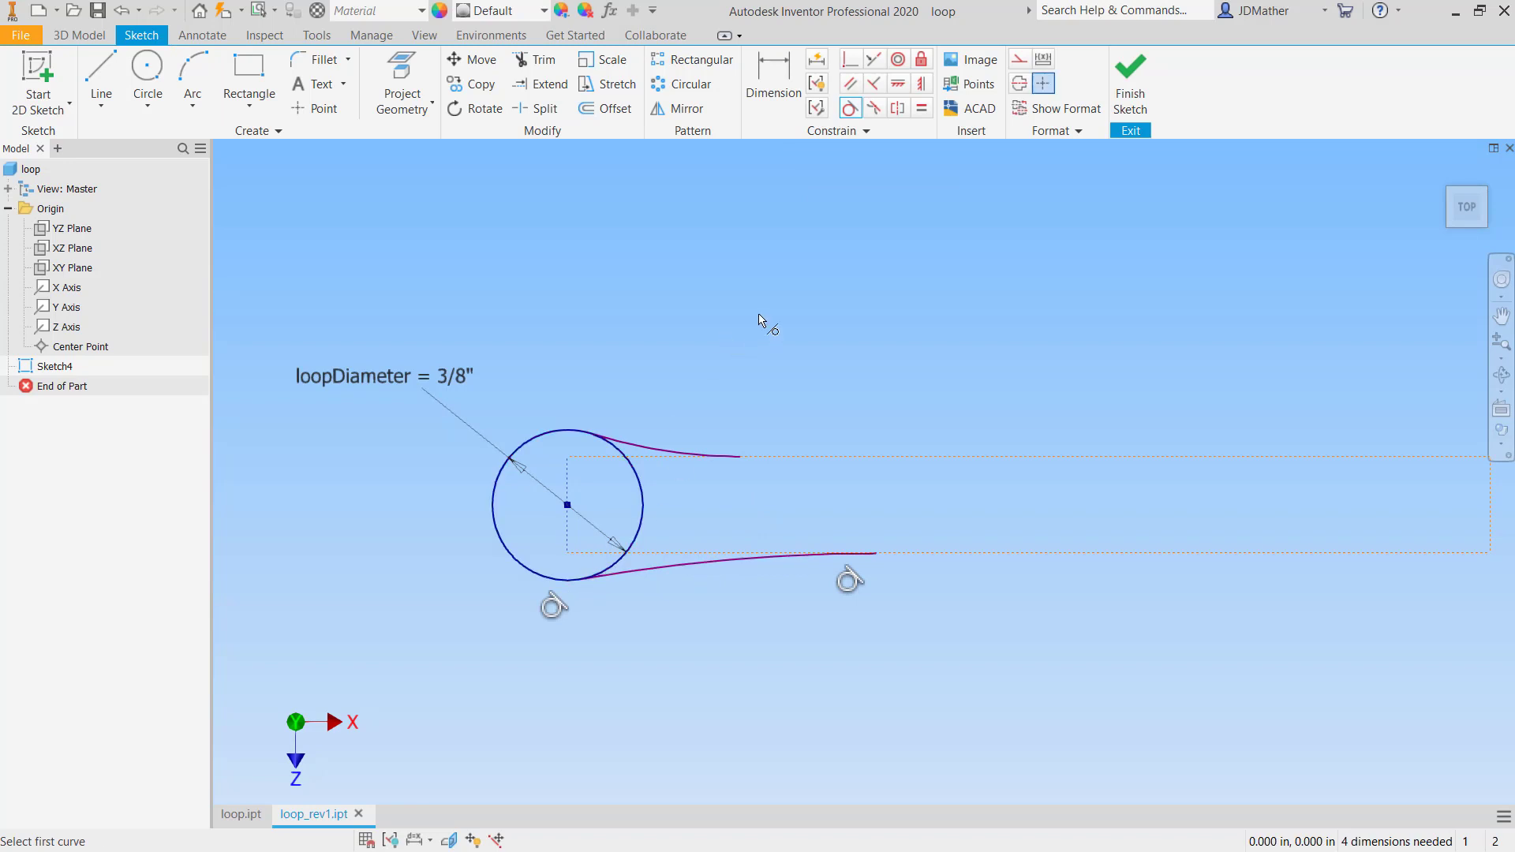
pyautogui.click(919, 106)
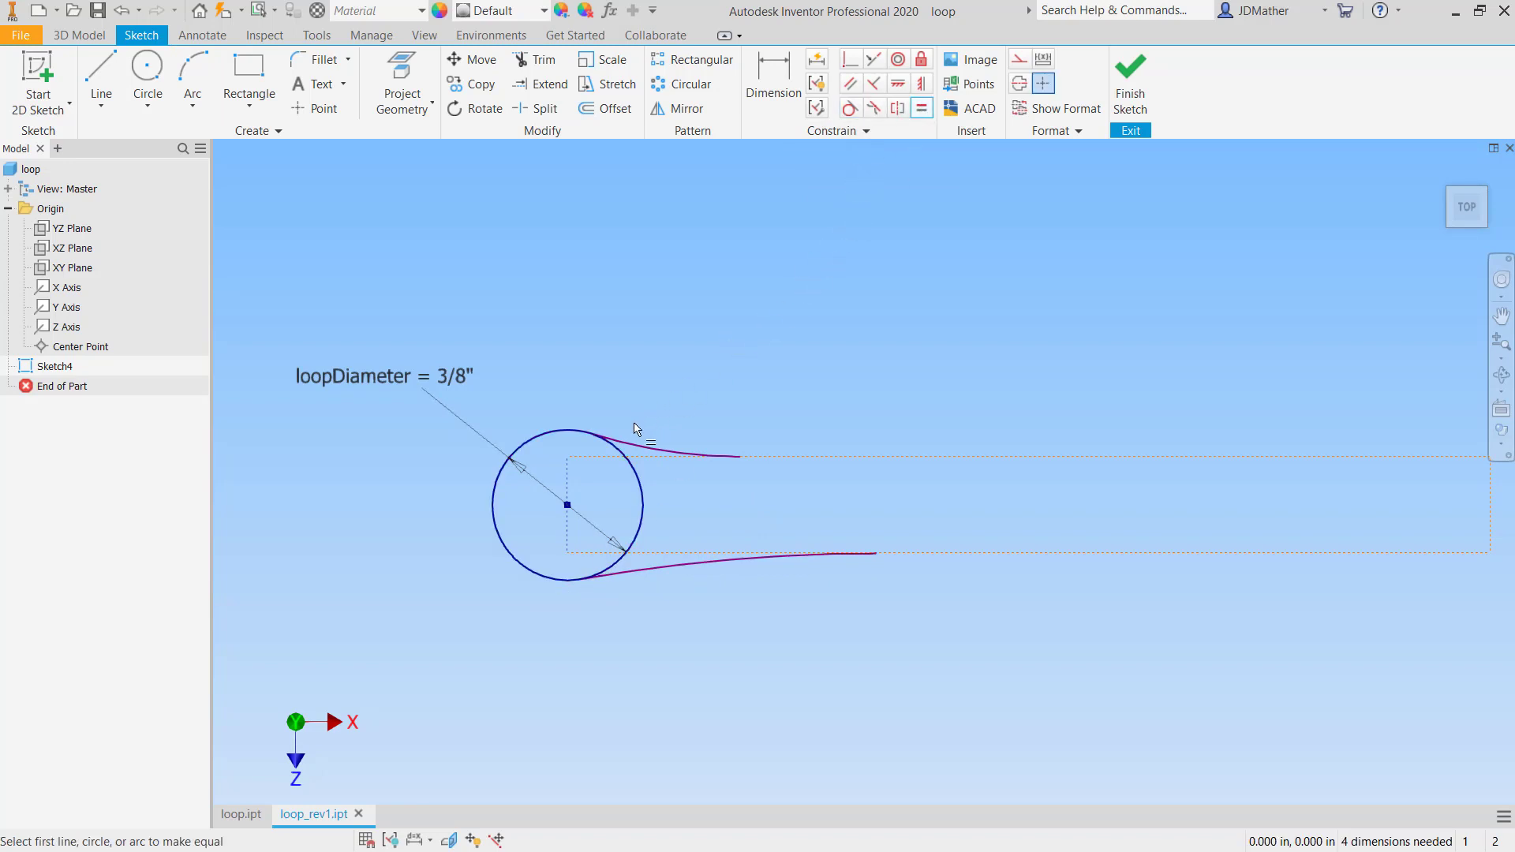
pyautogui.click(641, 455)
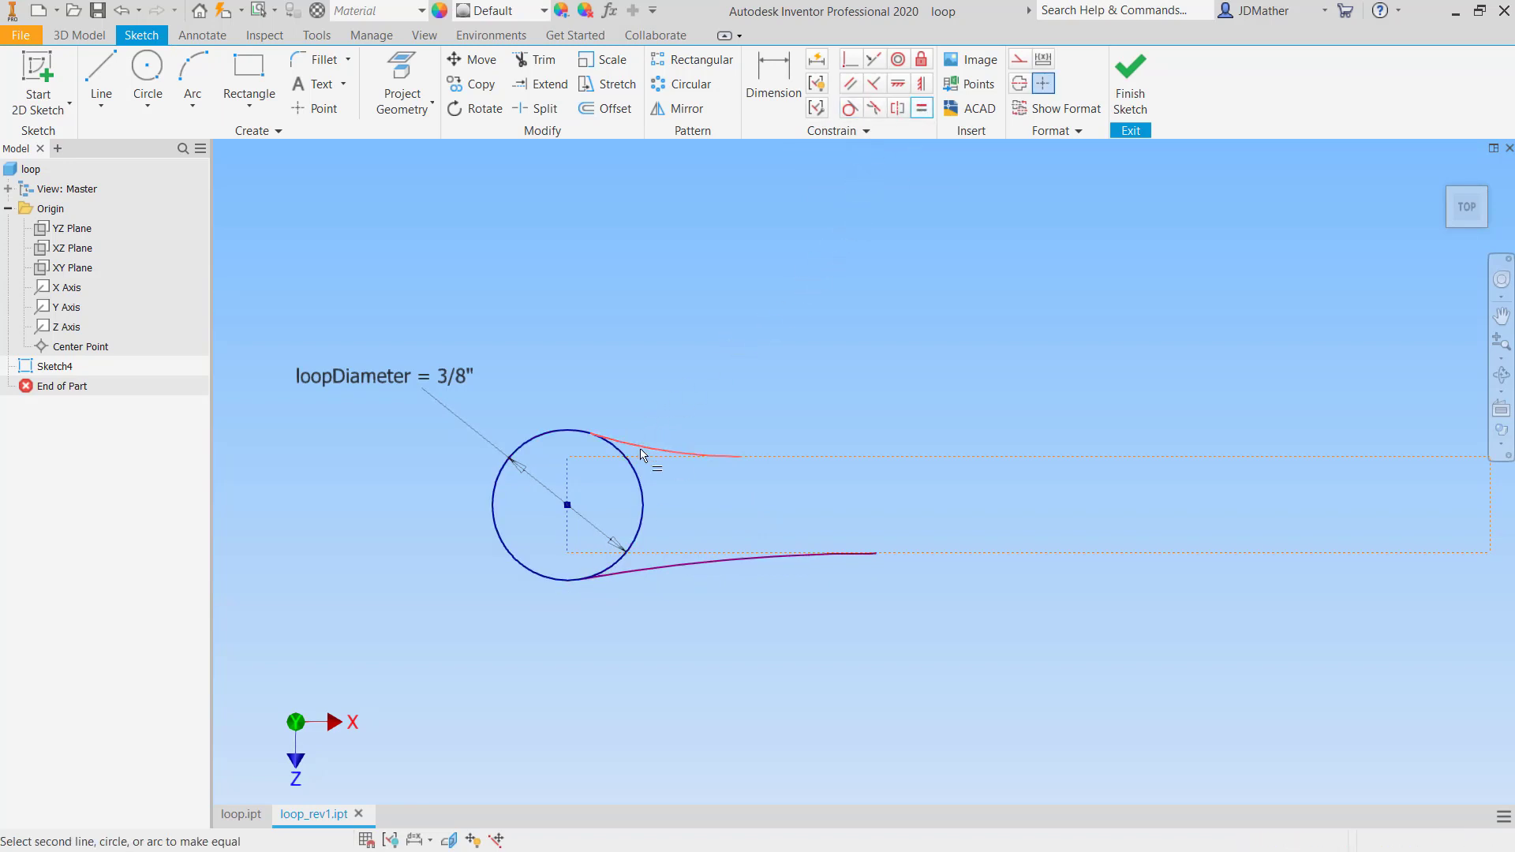
# Make the upper and lower arcs equal.
pyautogui.click(640, 580)
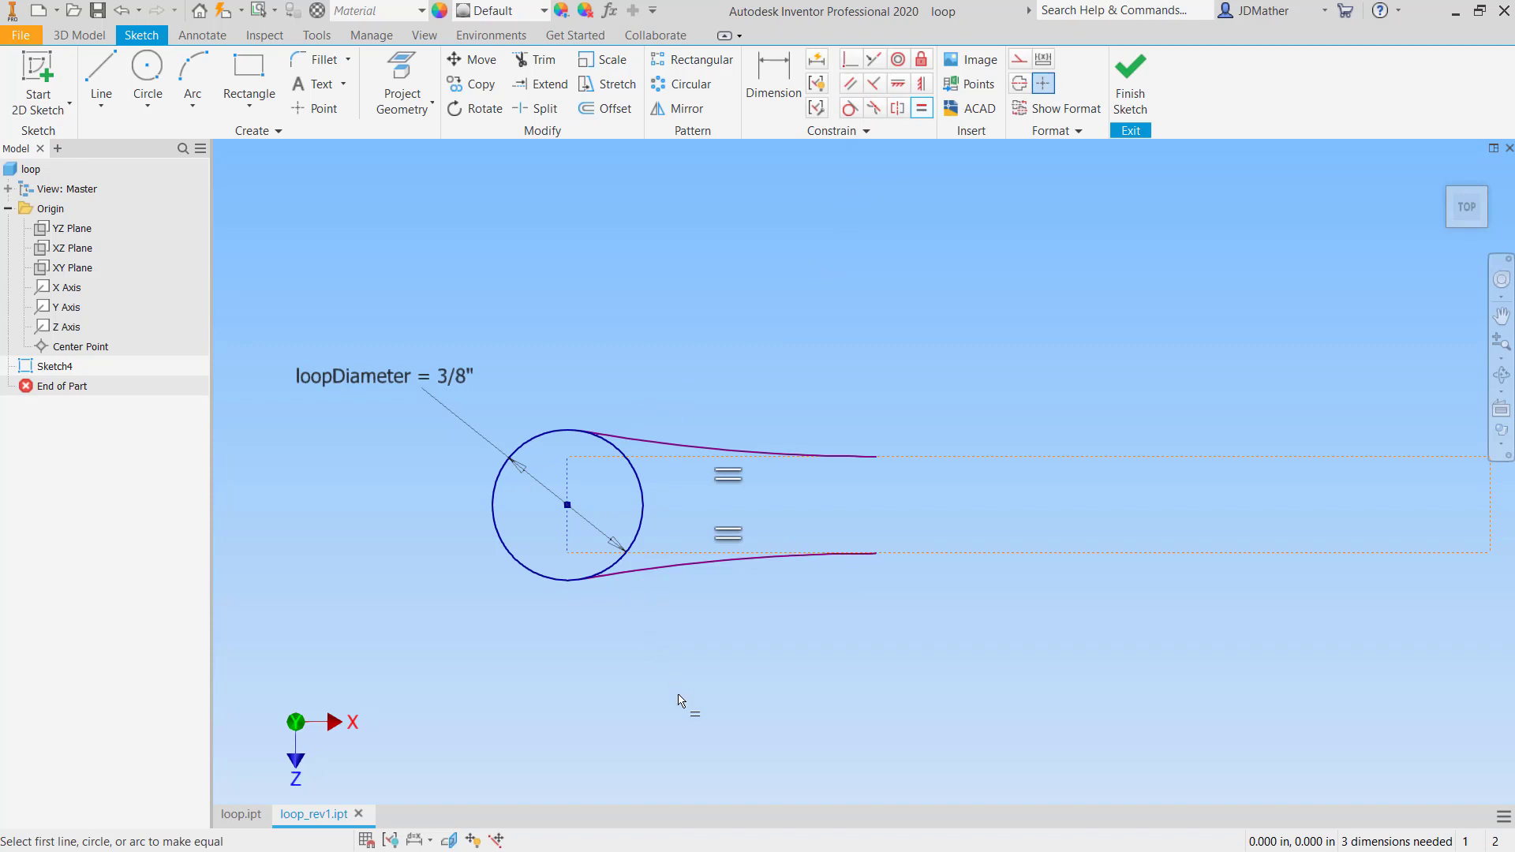
pyautogui.press('Escape')
pyautogui.scroll(-4, 592, 442)
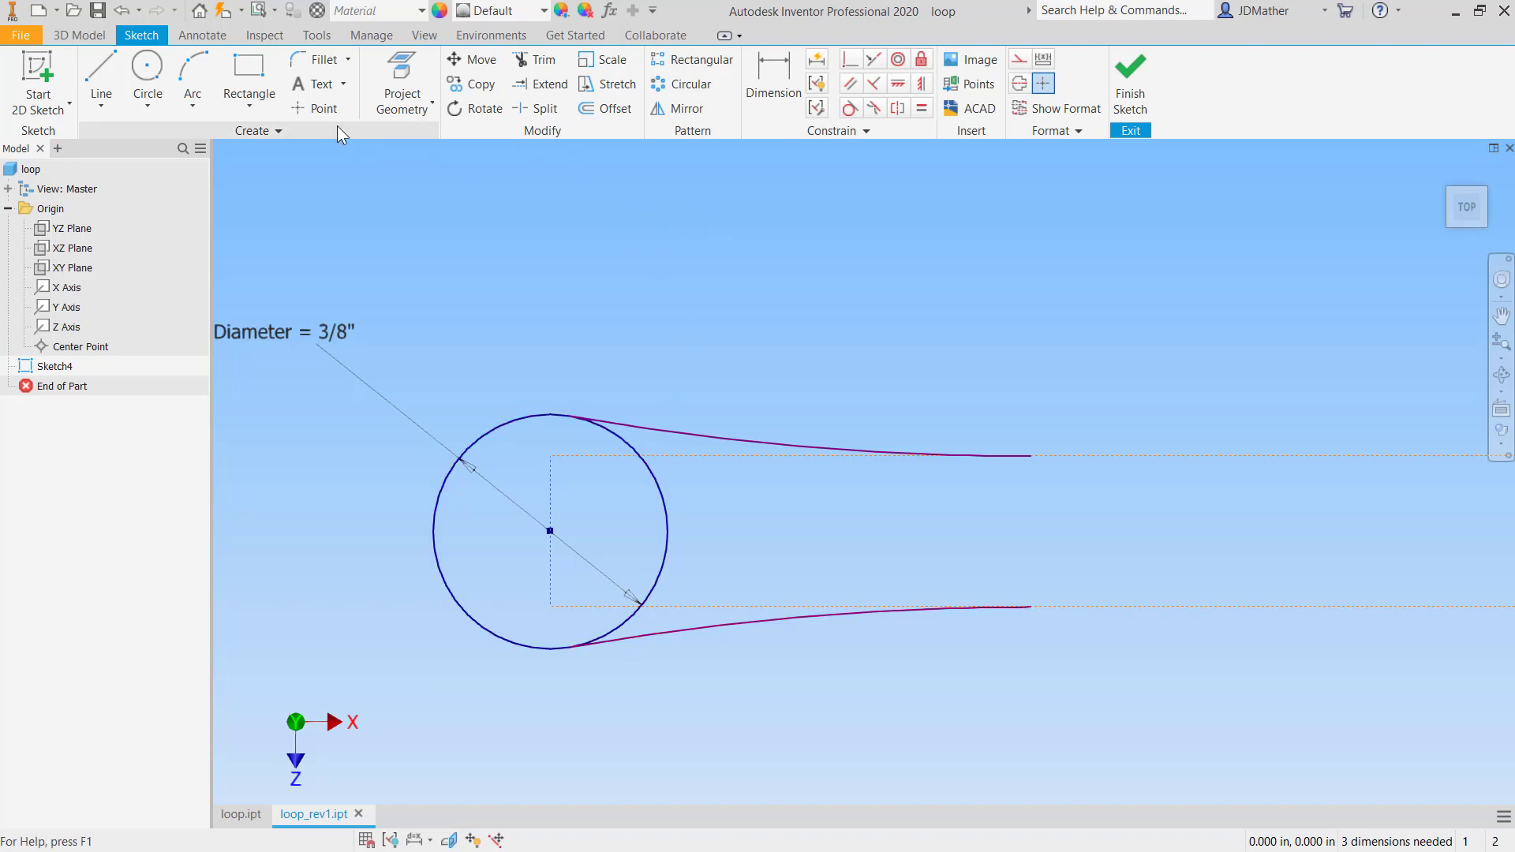
# Trim away the circle's right portion between the two arcs.
pyautogui.click(537, 60)
pyautogui.click(664, 501)
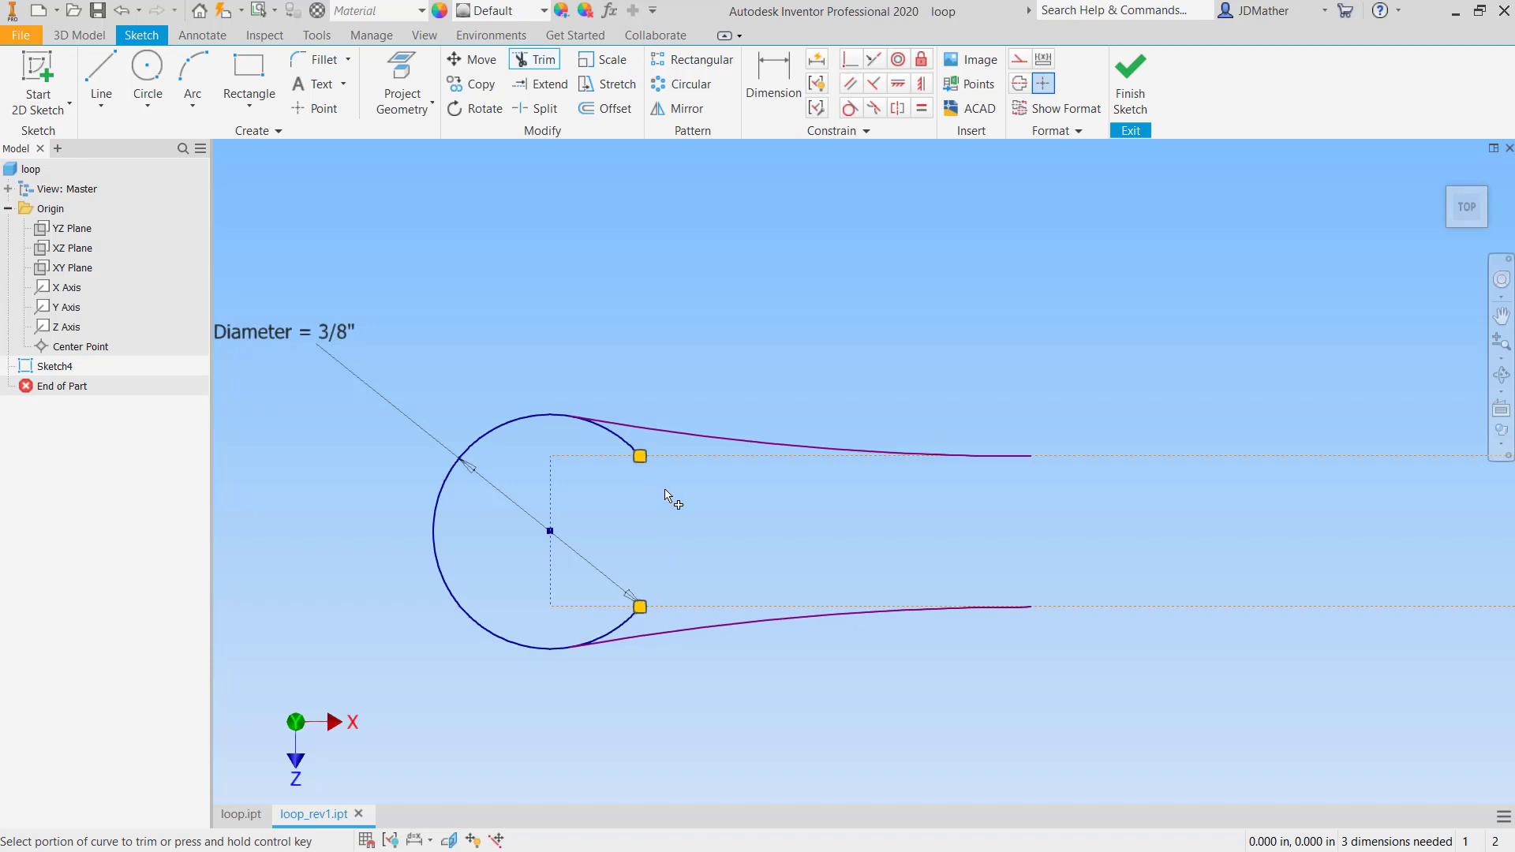
pyautogui.moveTo(629, 632); pyautogui.dragTo(629, 629)
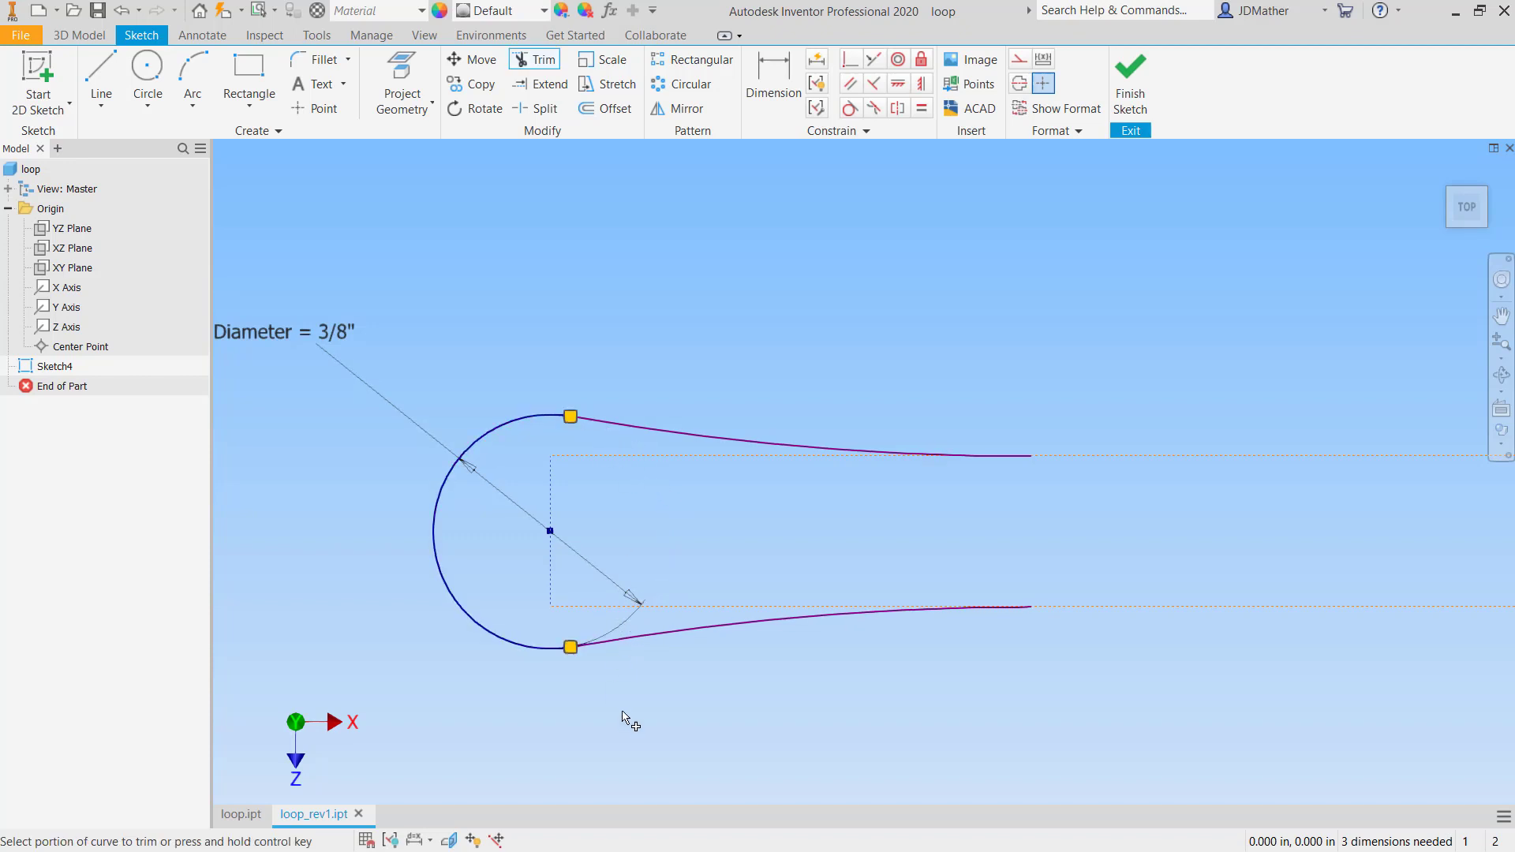
pyautogui.scroll(-3, 583, 661)
pyautogui.scroll(3, 623, 754)
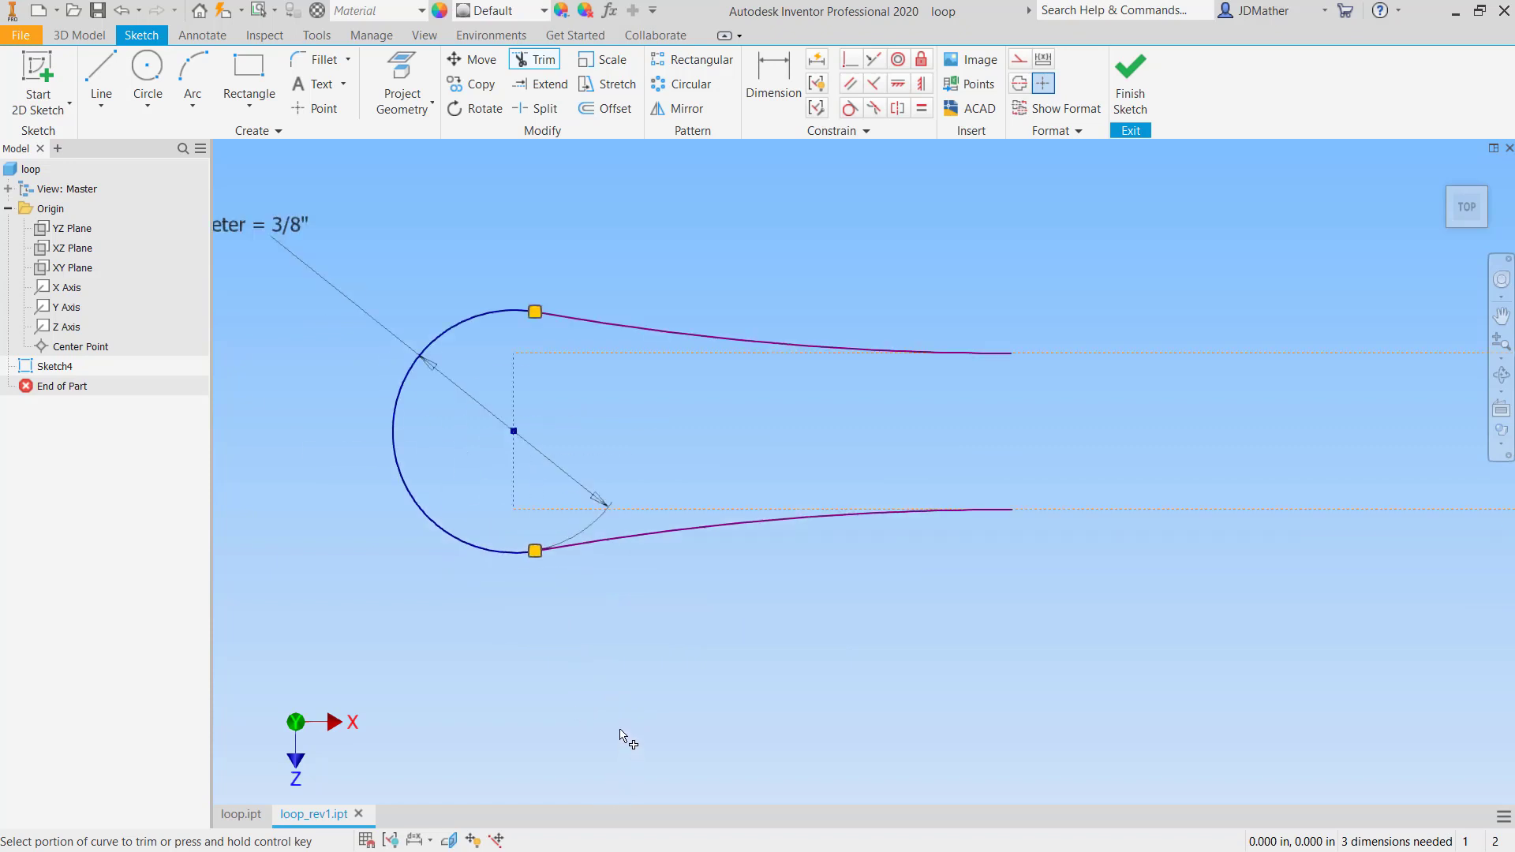
pyautogui.scroll(-3, 530, 681)
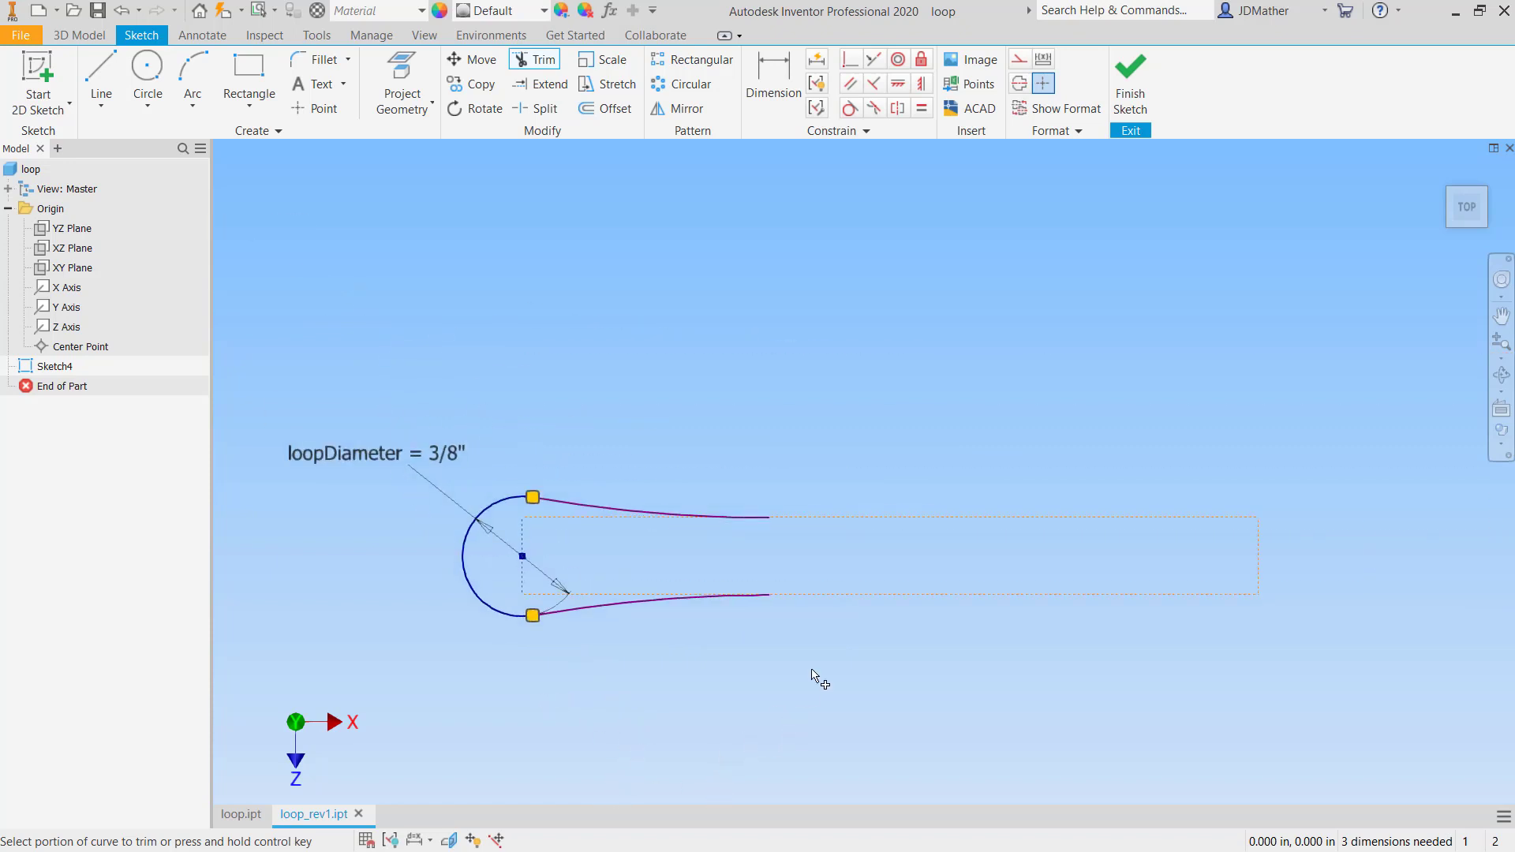
# Draw a horizontal shaft line from the upper curve's end out to the right.
pyautogui.click(101, 83)
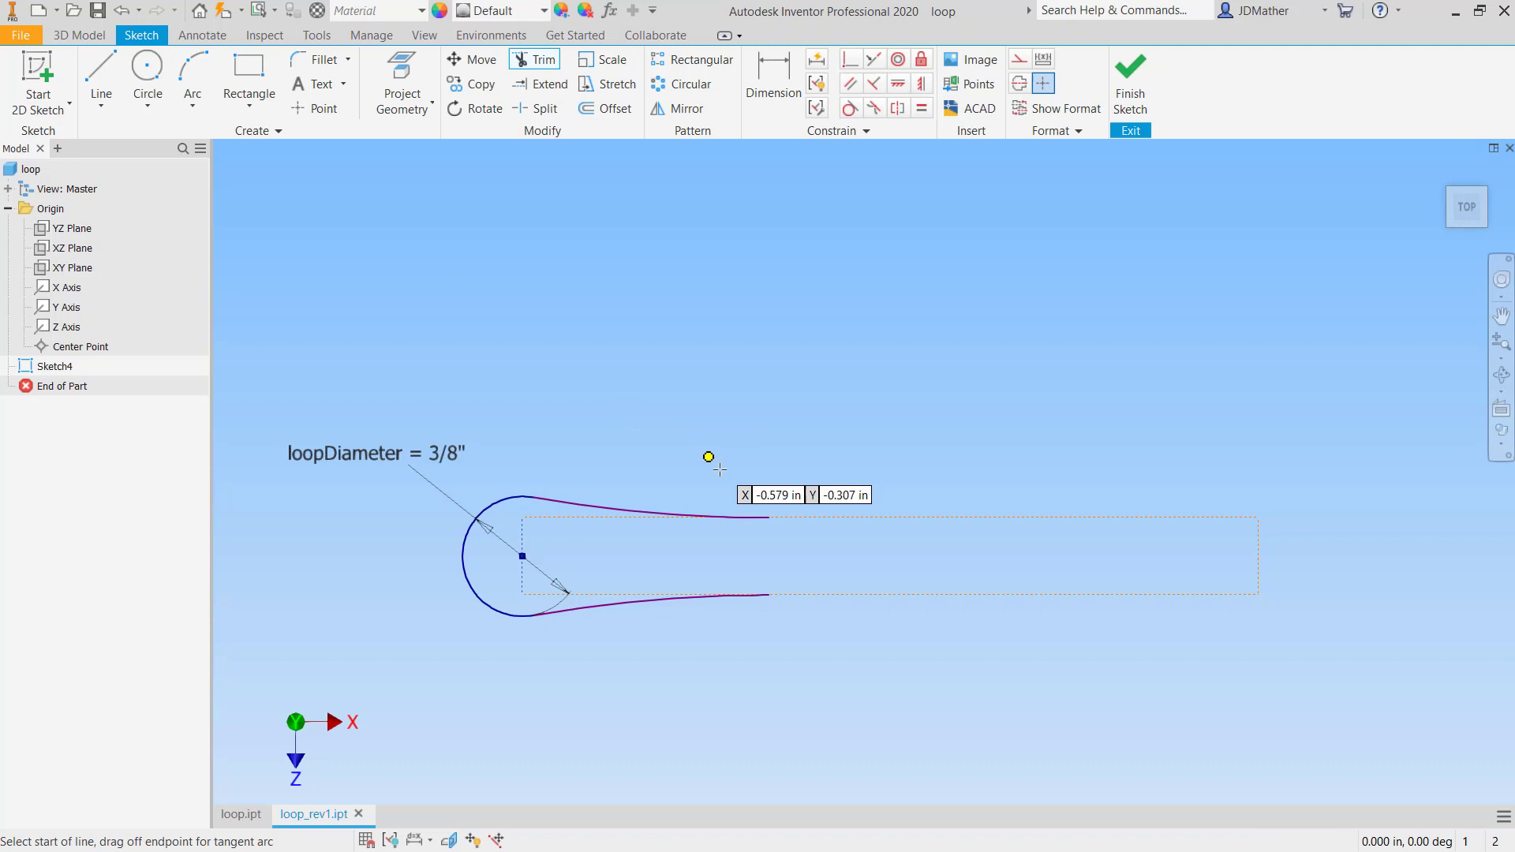
pyautogui.click(769, 517)
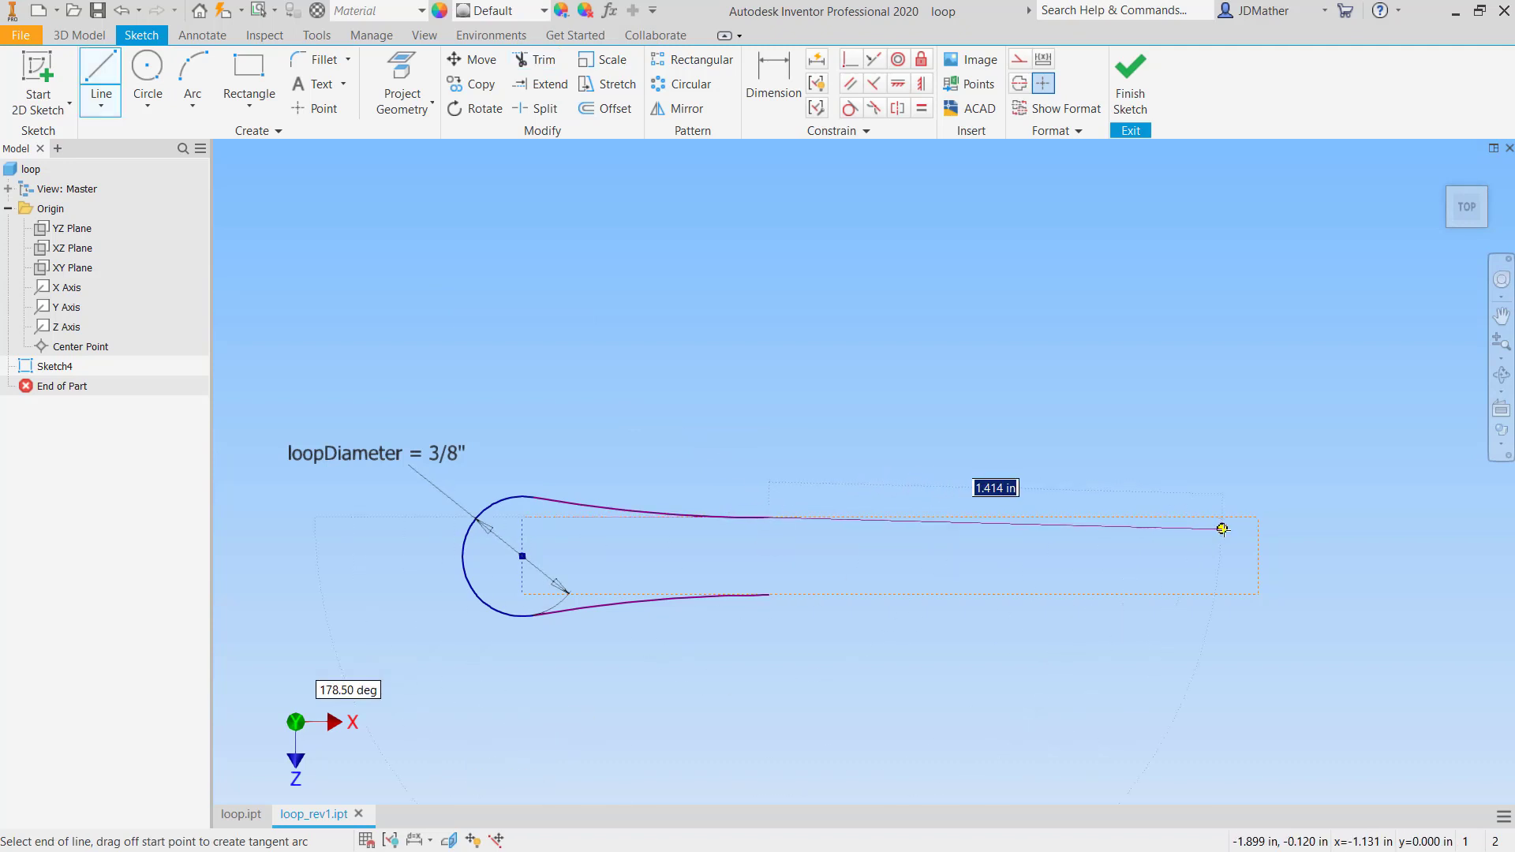
pyautogui.click(1258, 517)
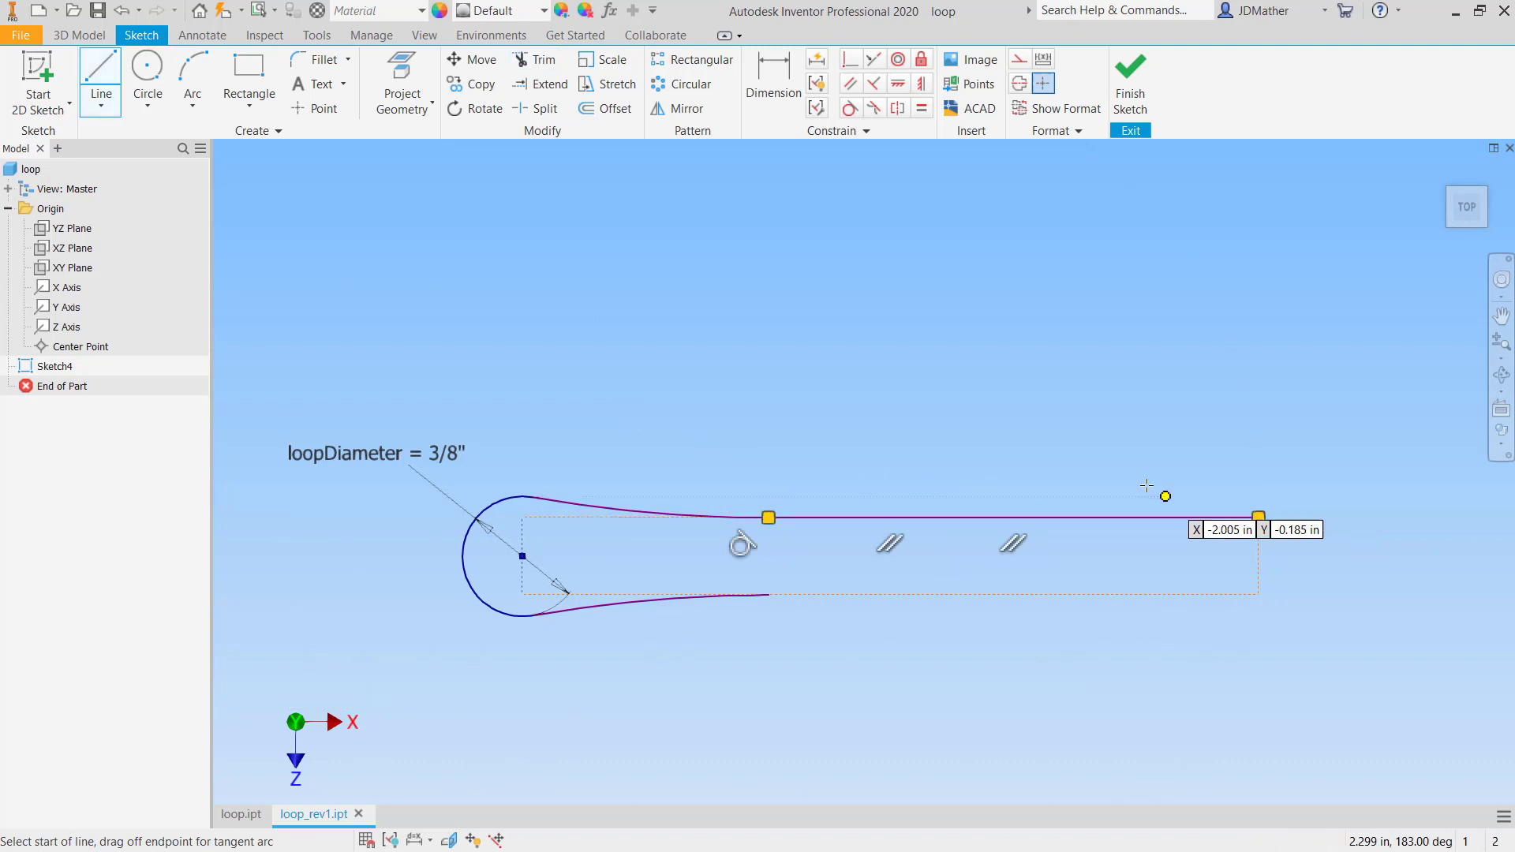
pyautogui.rightClick(1049, 433)
pyautogui.click(1114, 442)
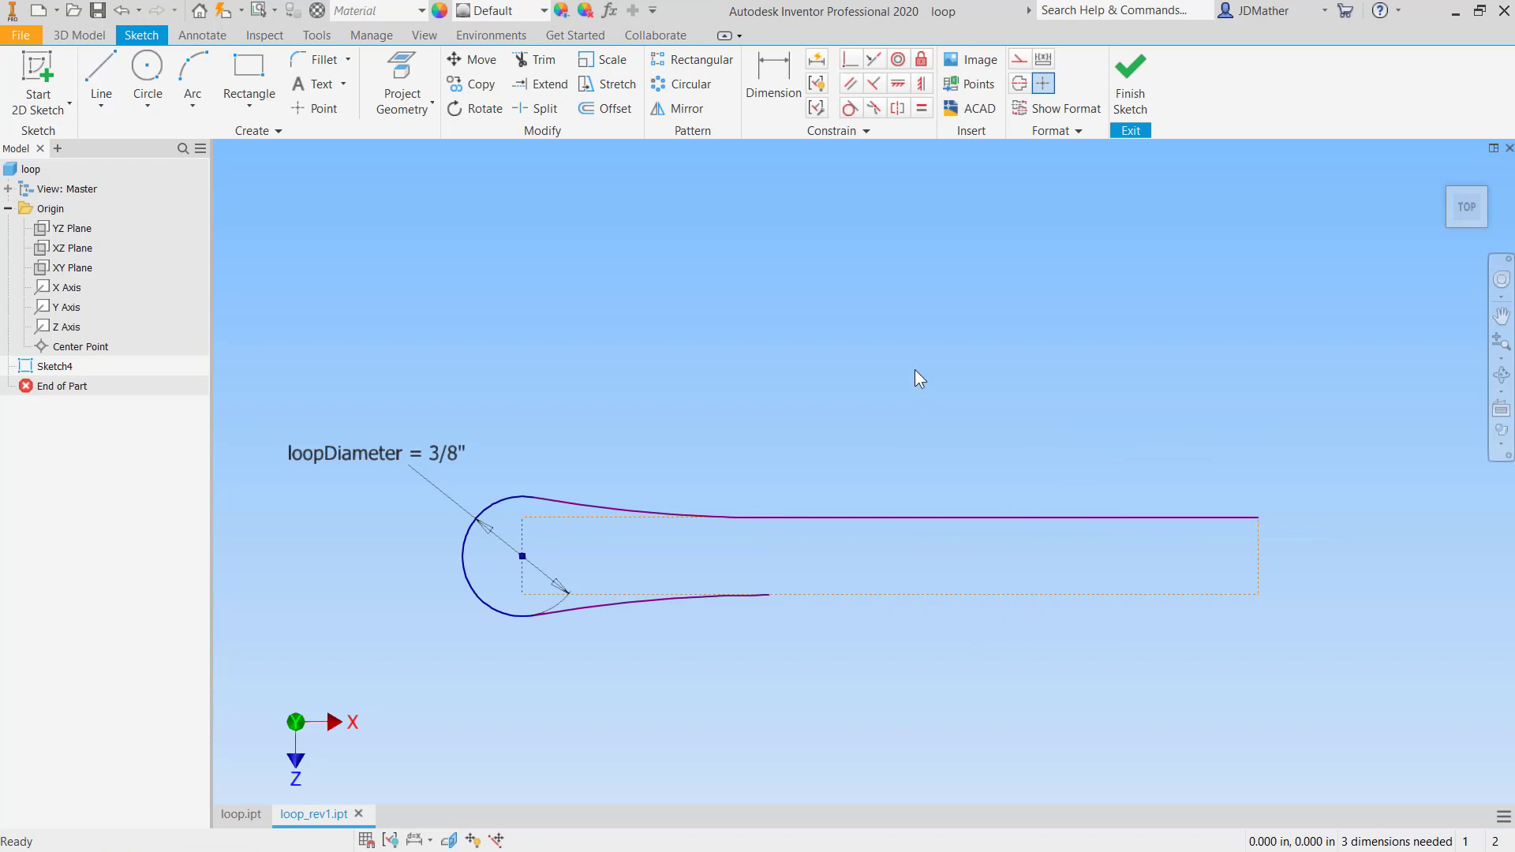
# Dimension the shaft line's length as the new parameter shaftLength = 2 in.
pyautogui.click(773, 82)
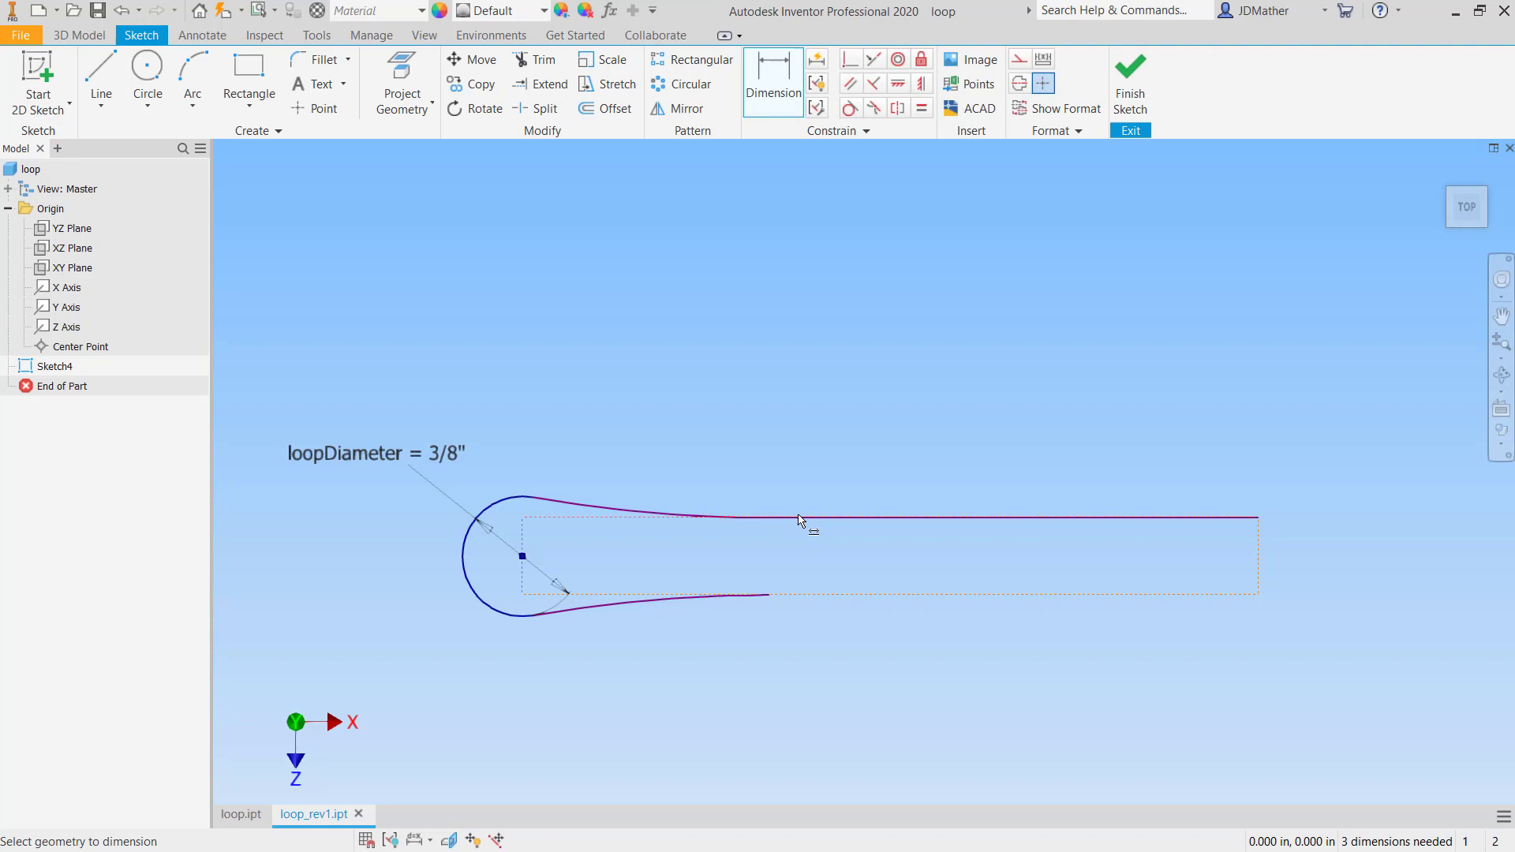
pyautogui.rightClick(1038, 519)
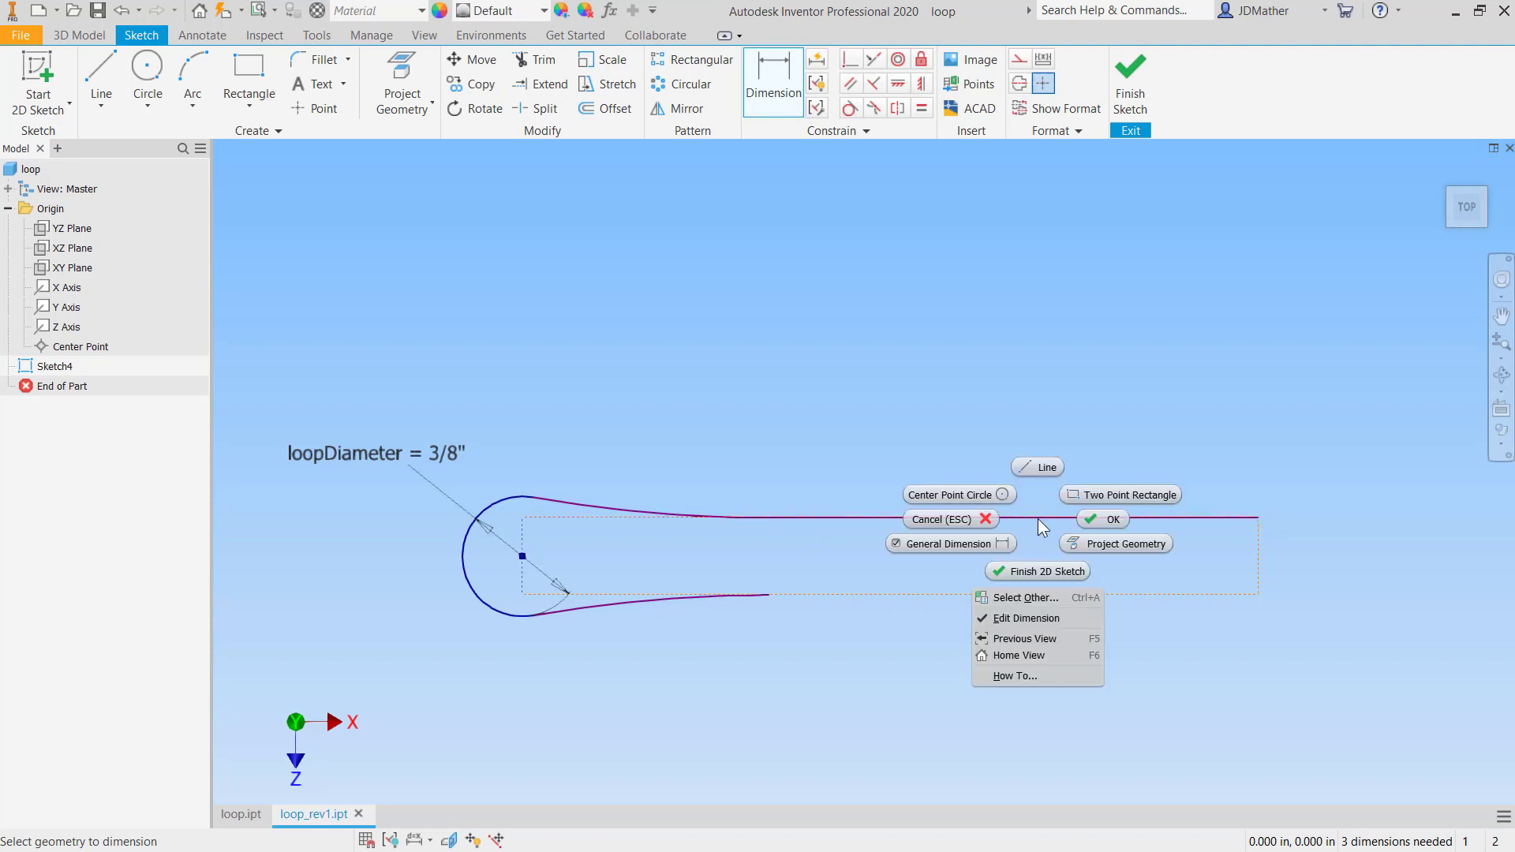
pyautogui.click(1024, 599)
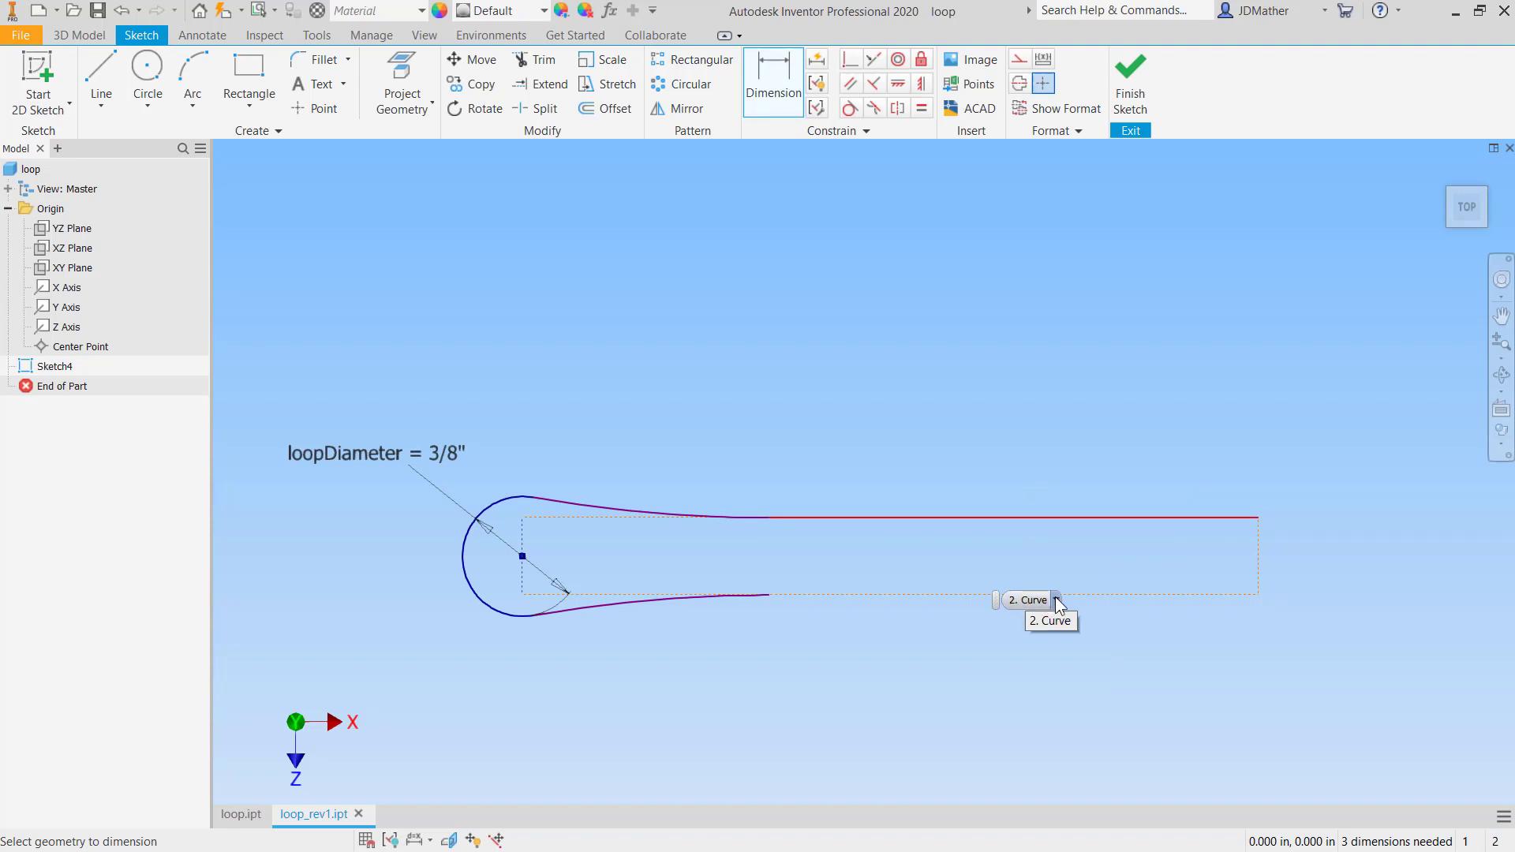
pyautogui.click(1056, 599)
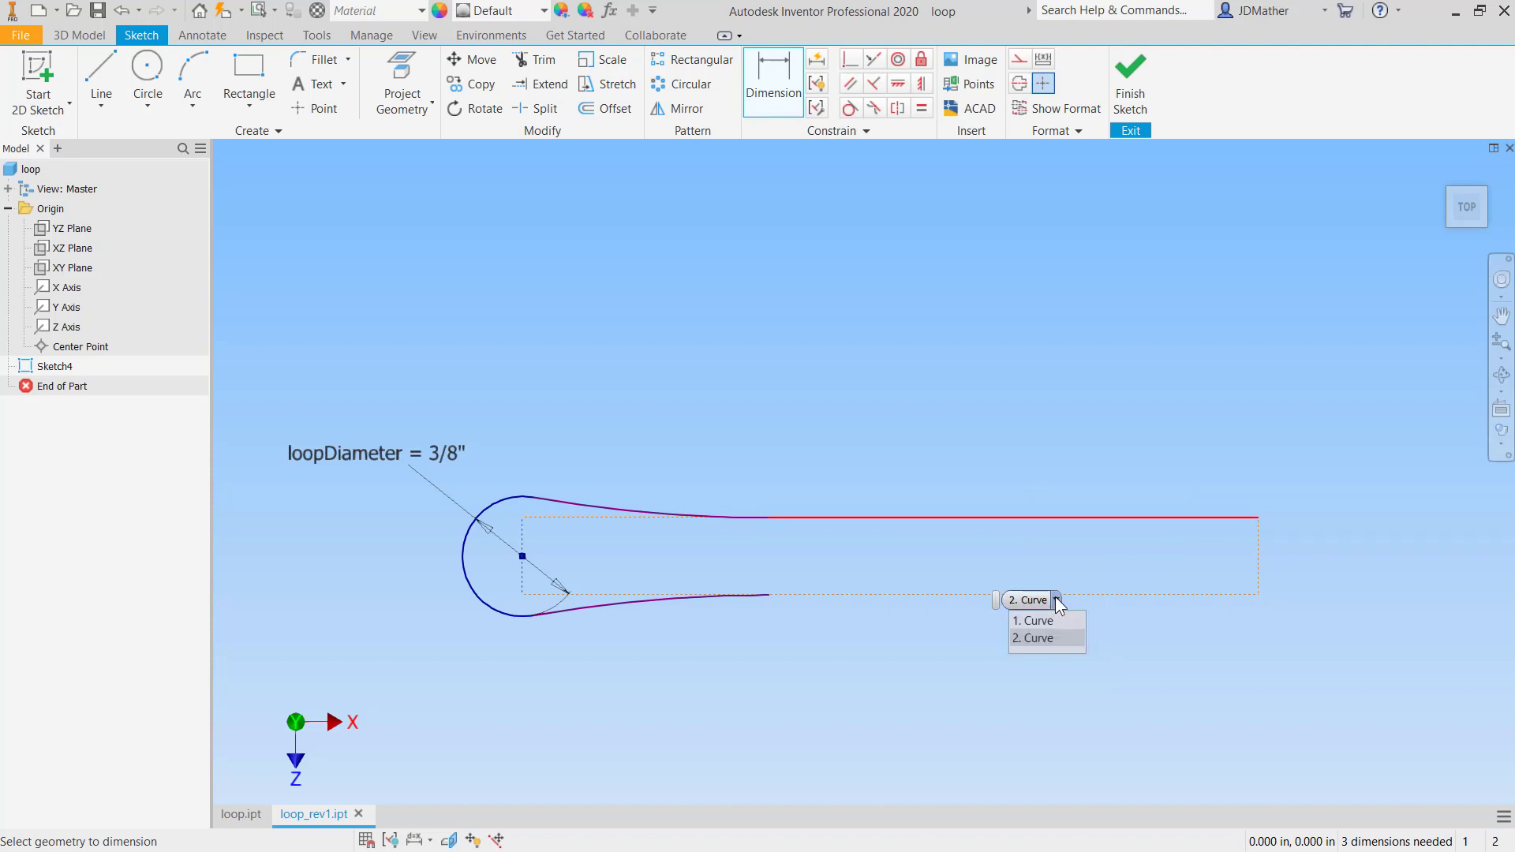
pyautogui.click(1038, 636)
pyautogui.click(968, 464)
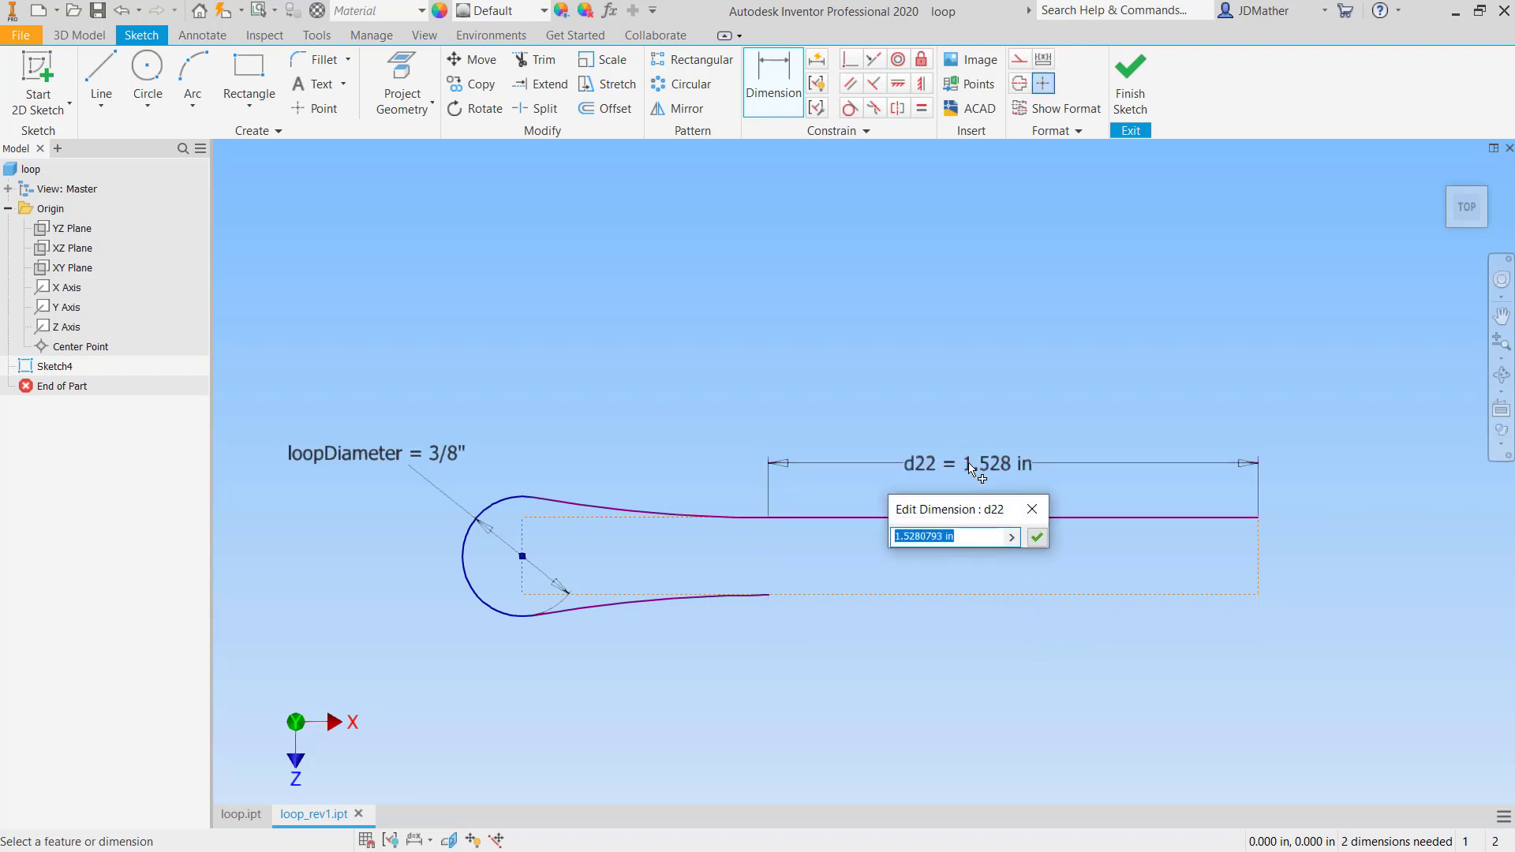
pyautogui.write('shaftLength = 2')
pyautogui.press('Return')
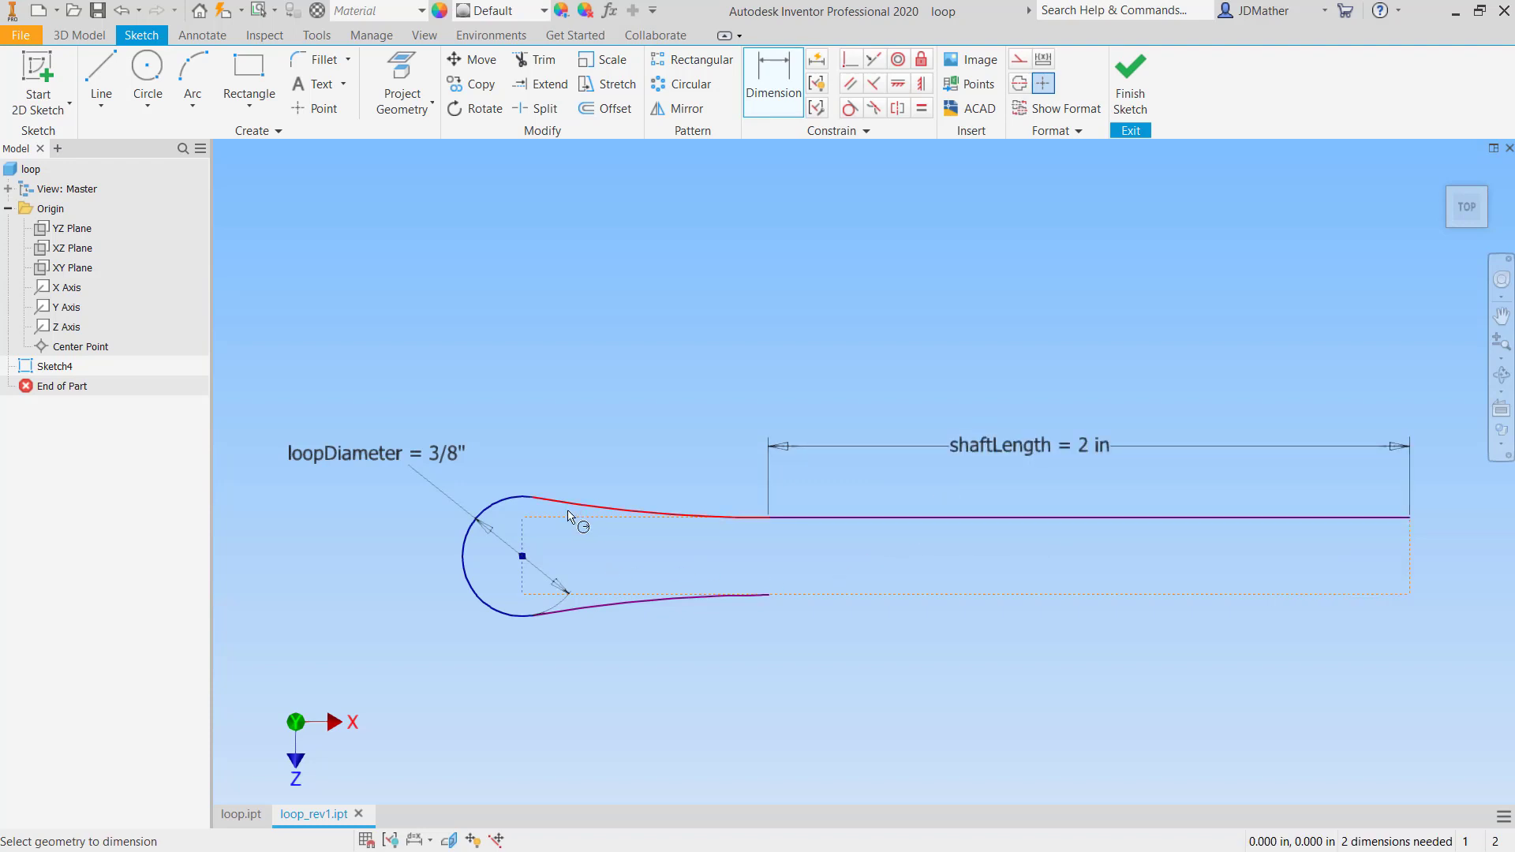
# Draw a vertical line from the loop's top endpoint to its bottom endpoint as construction geometry.
pyautogui.scroll(3, 533, 503)
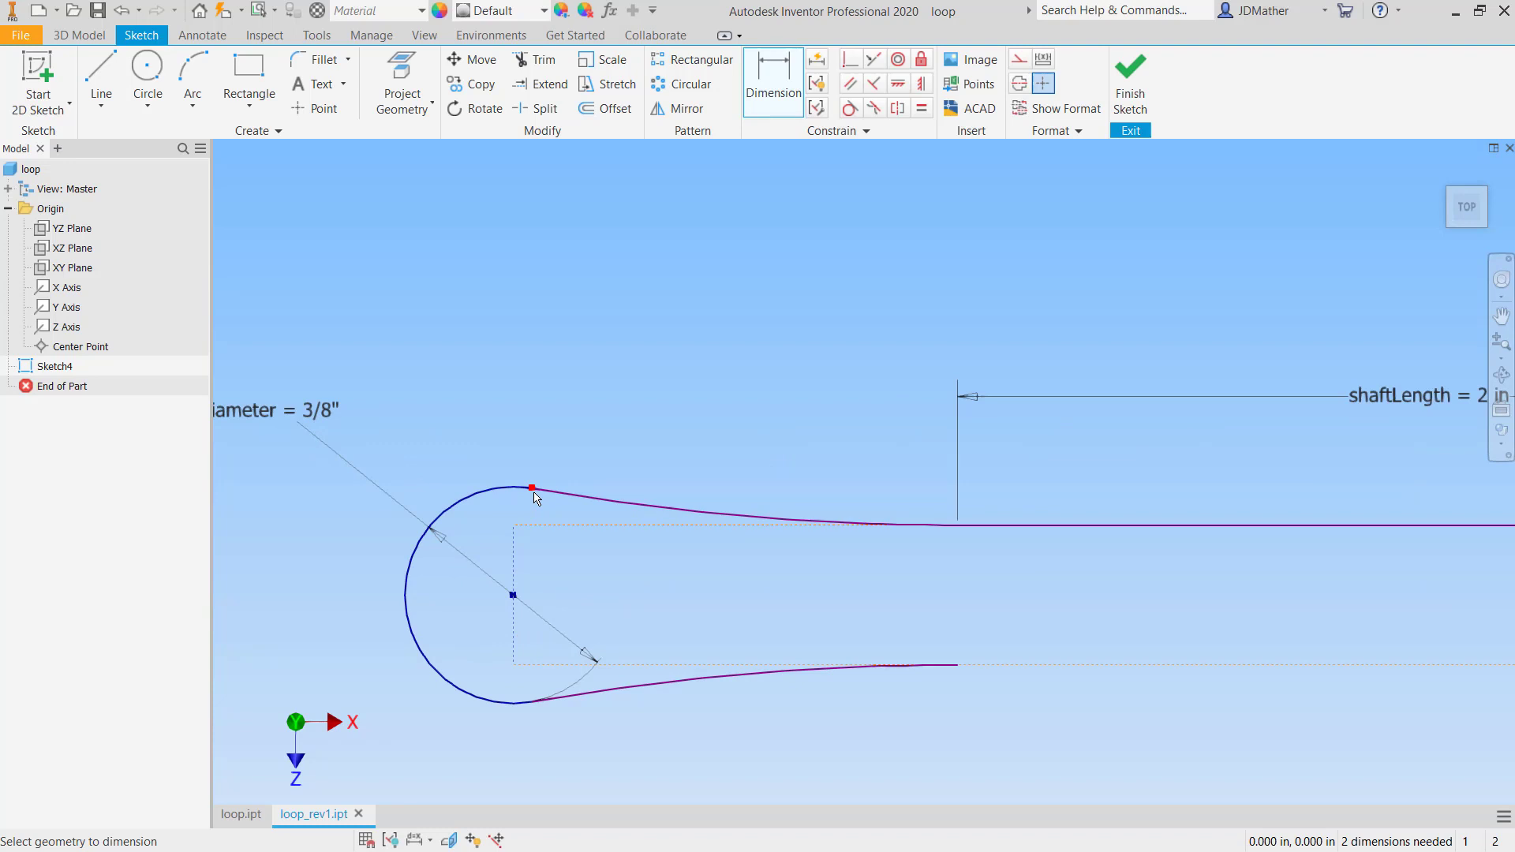
pyautogui.moveTo(535, 496)
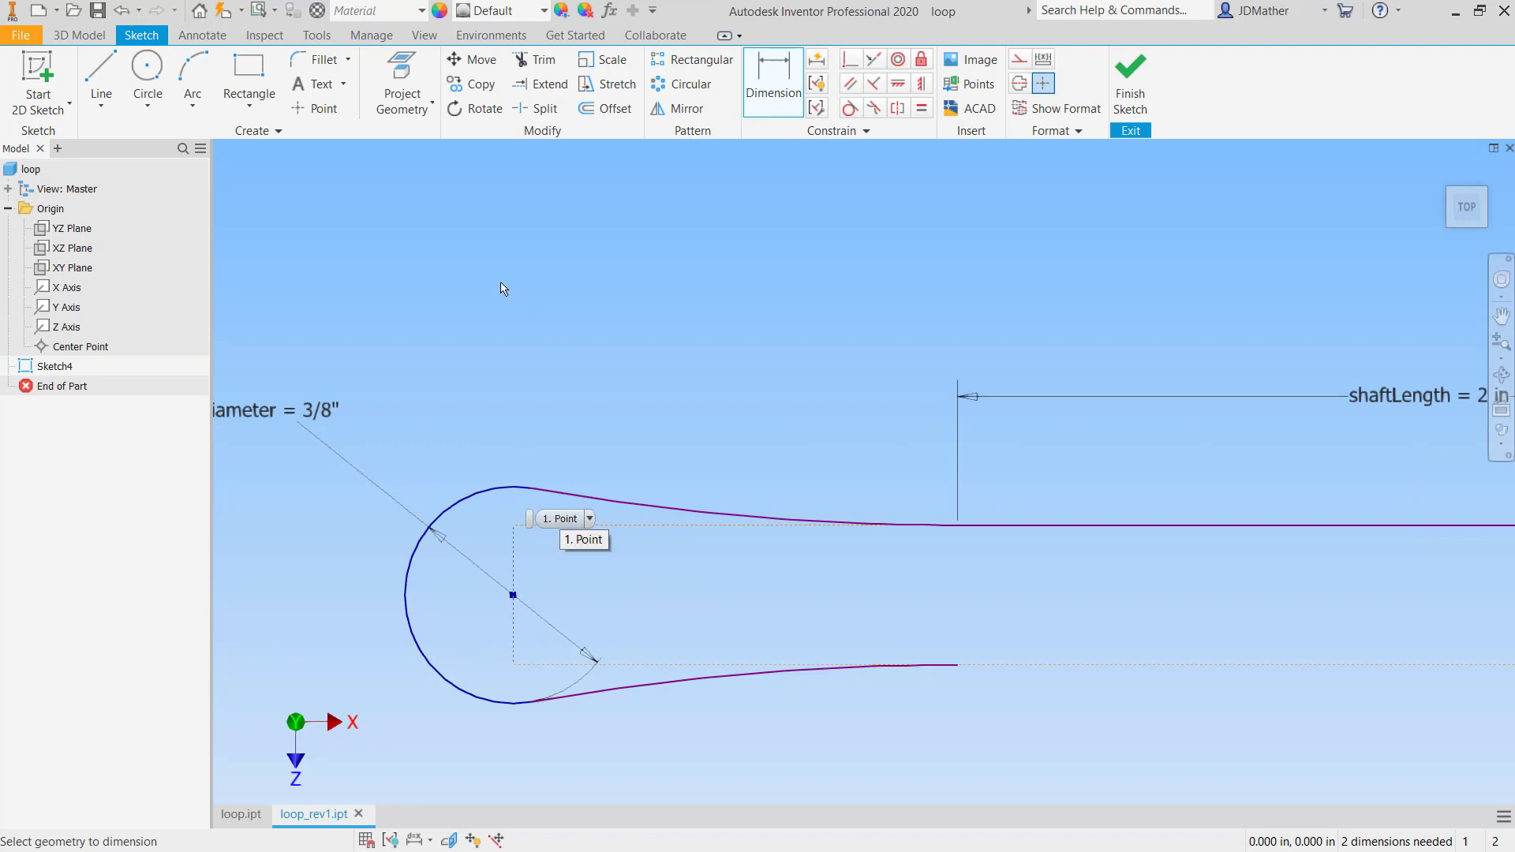
pyautogui.click(97, 69)
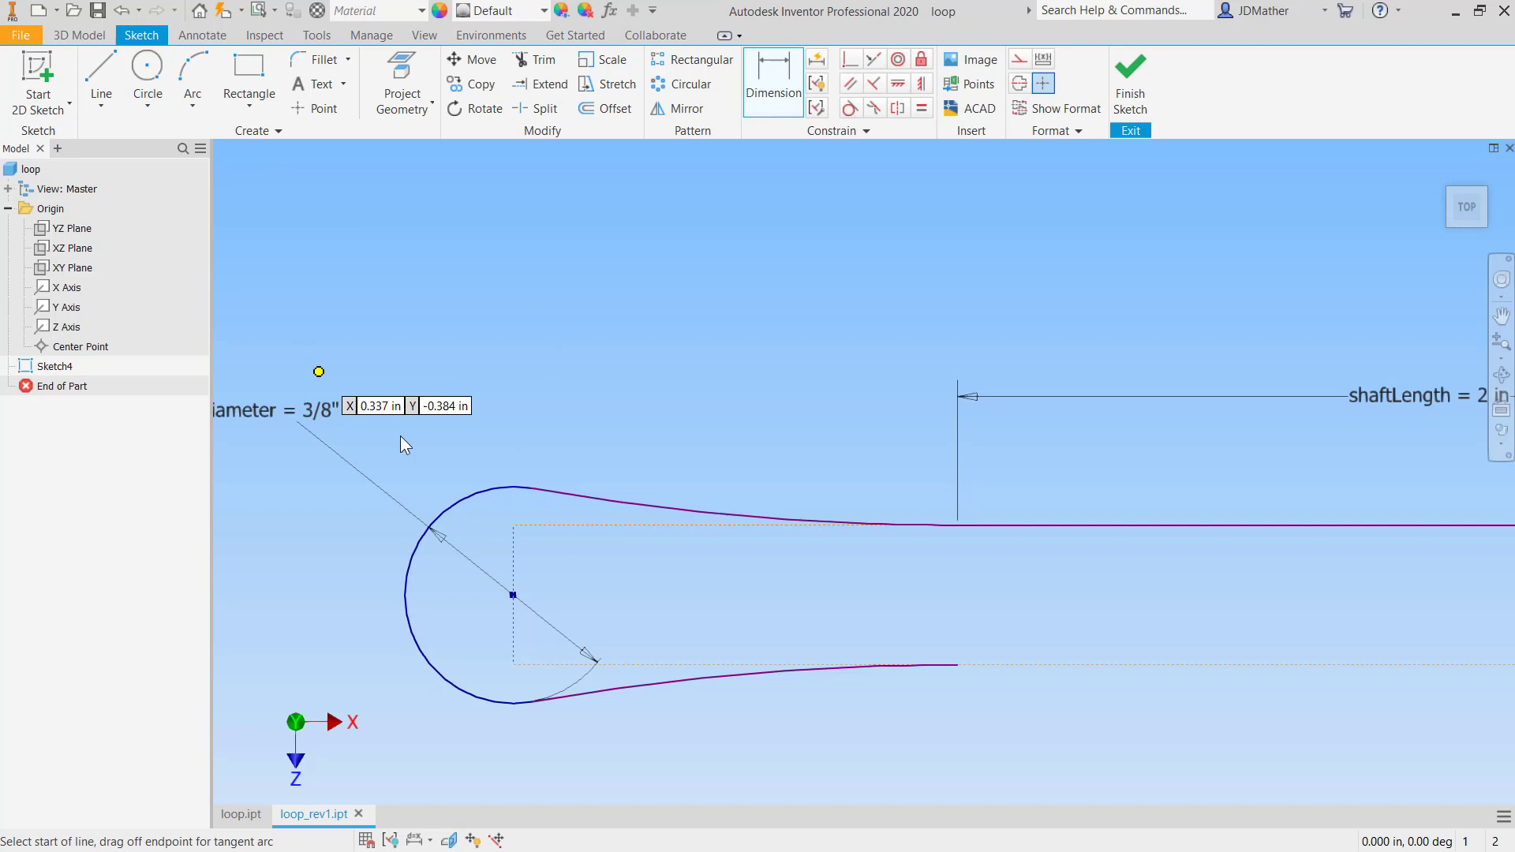
pyautogui.click(532, 488)
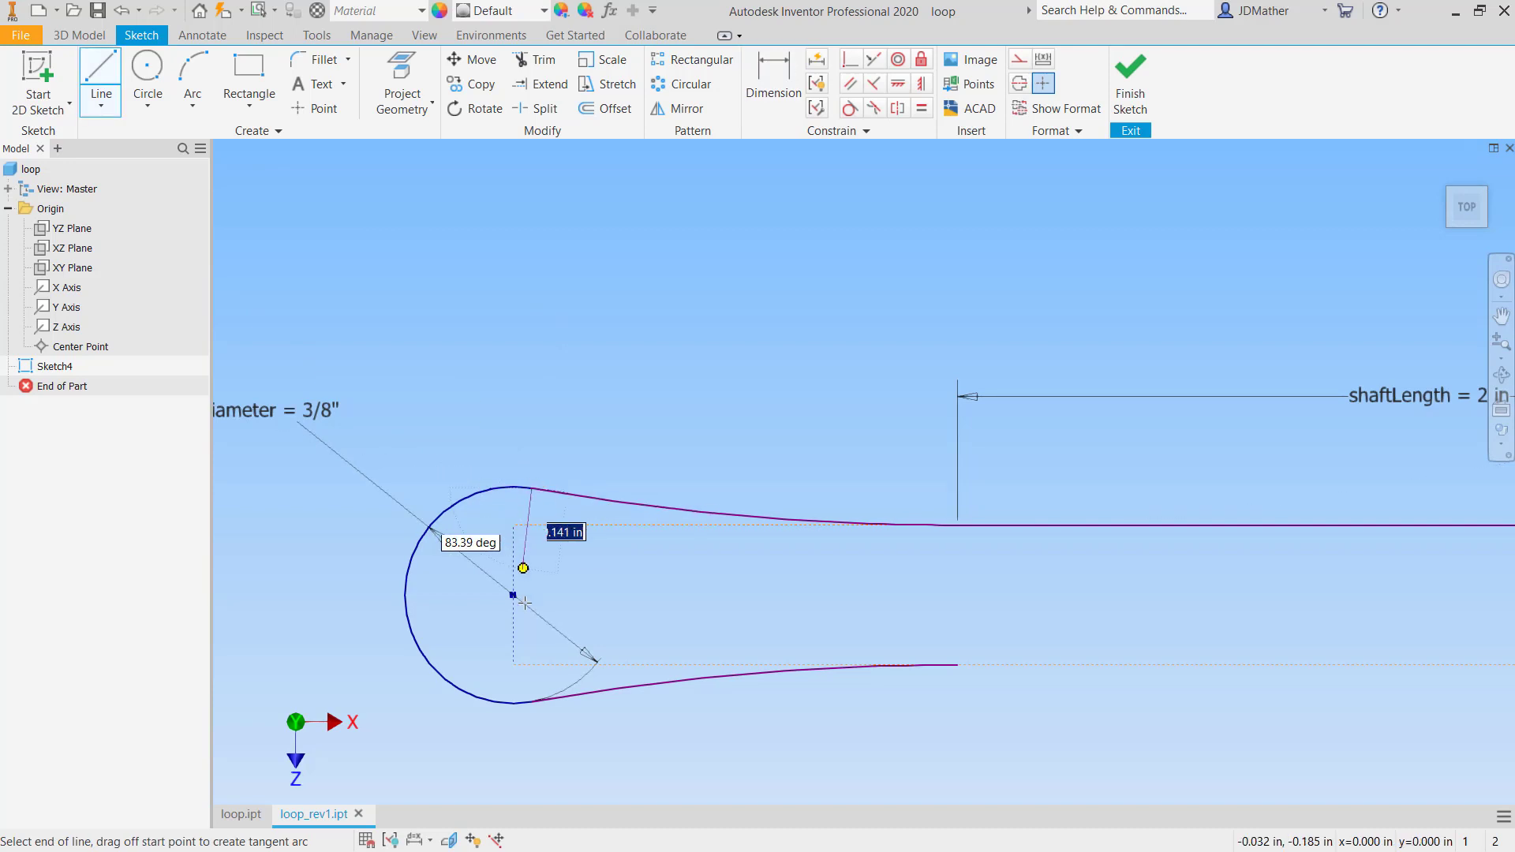
pyautogui.click(532, 701)
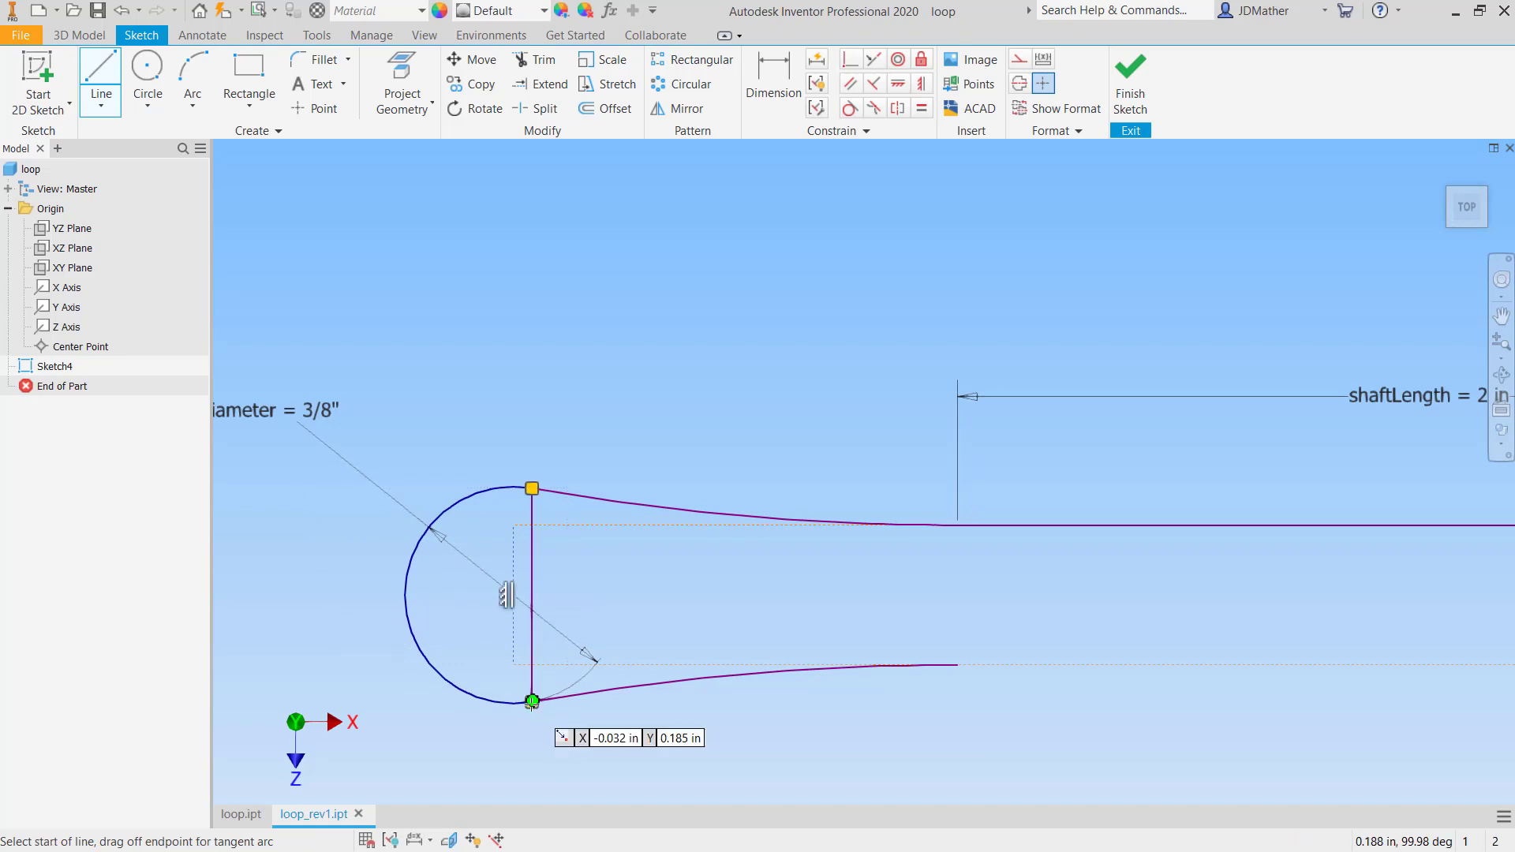
pyautogui.press('Escape')
pyautogui.rightClick(533, 641)
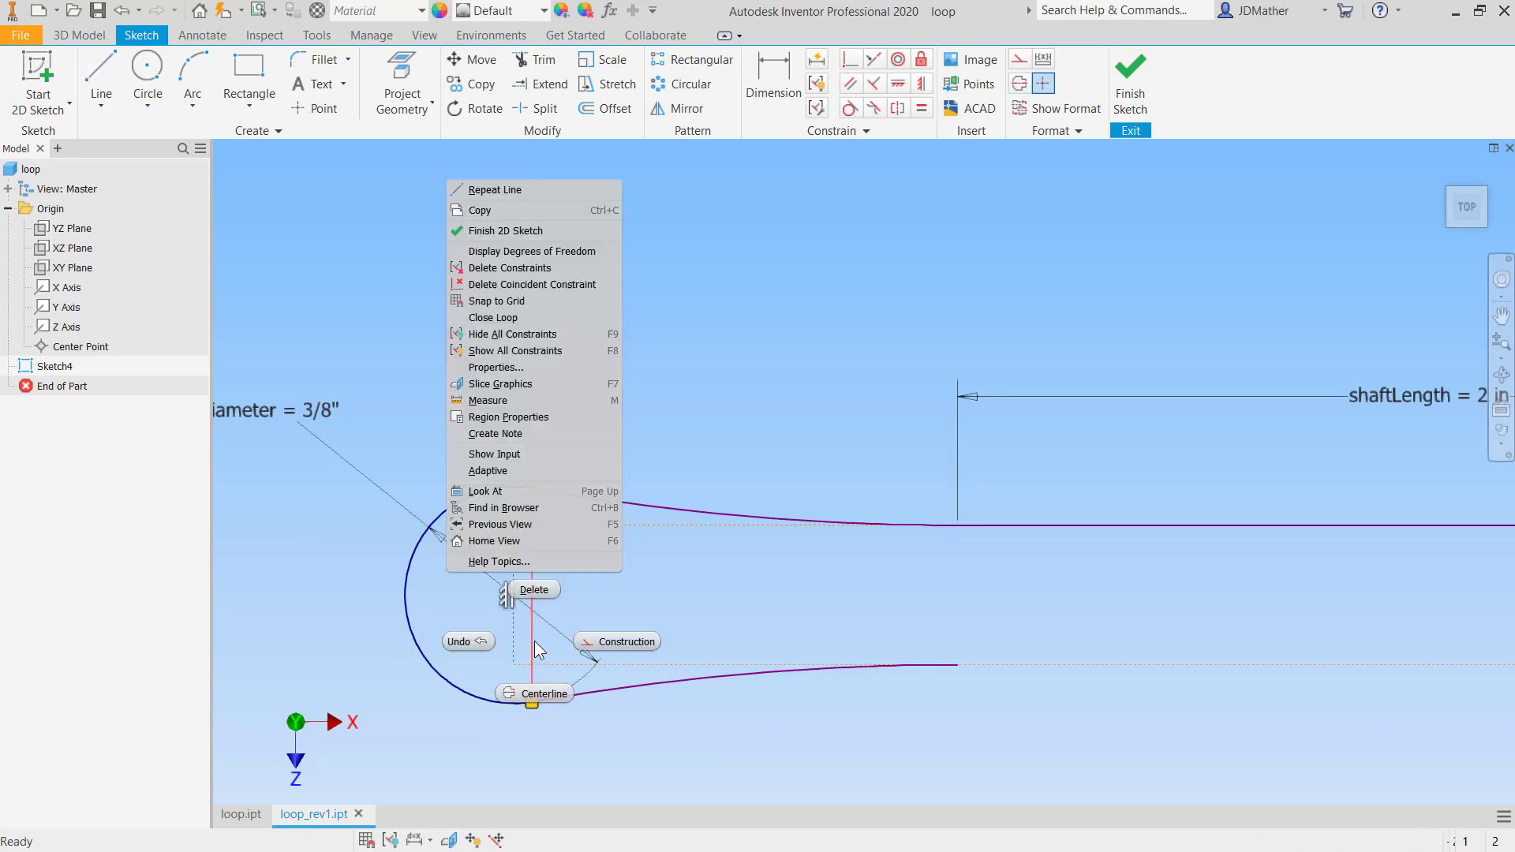
pyautogui.click(601, 647)
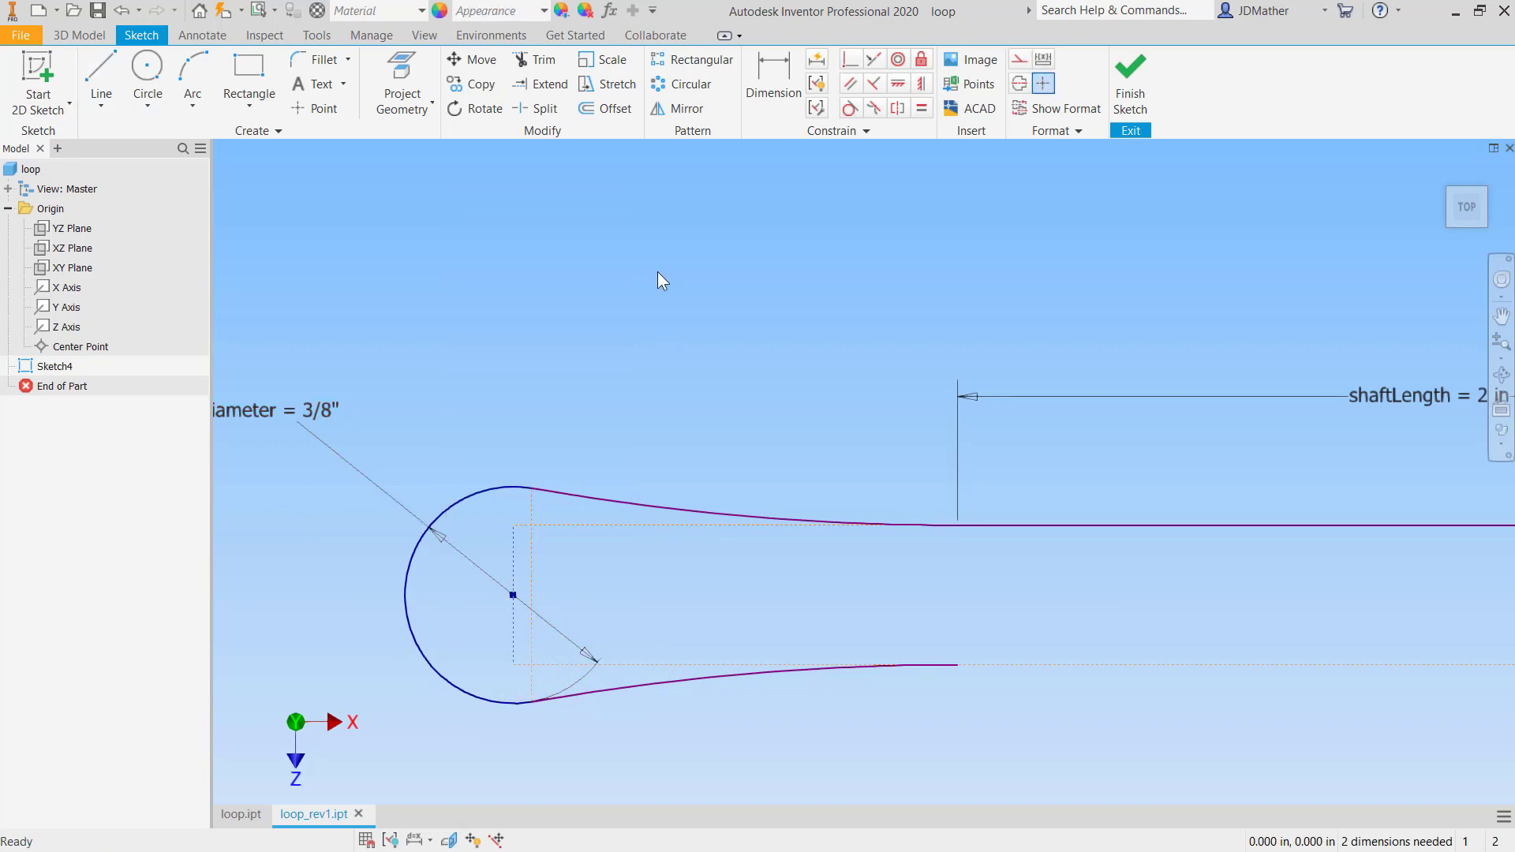
# Dimension the loop centre to construction line offset d23 as =loopDiameter/4.
pyautogui.click(757, 88)
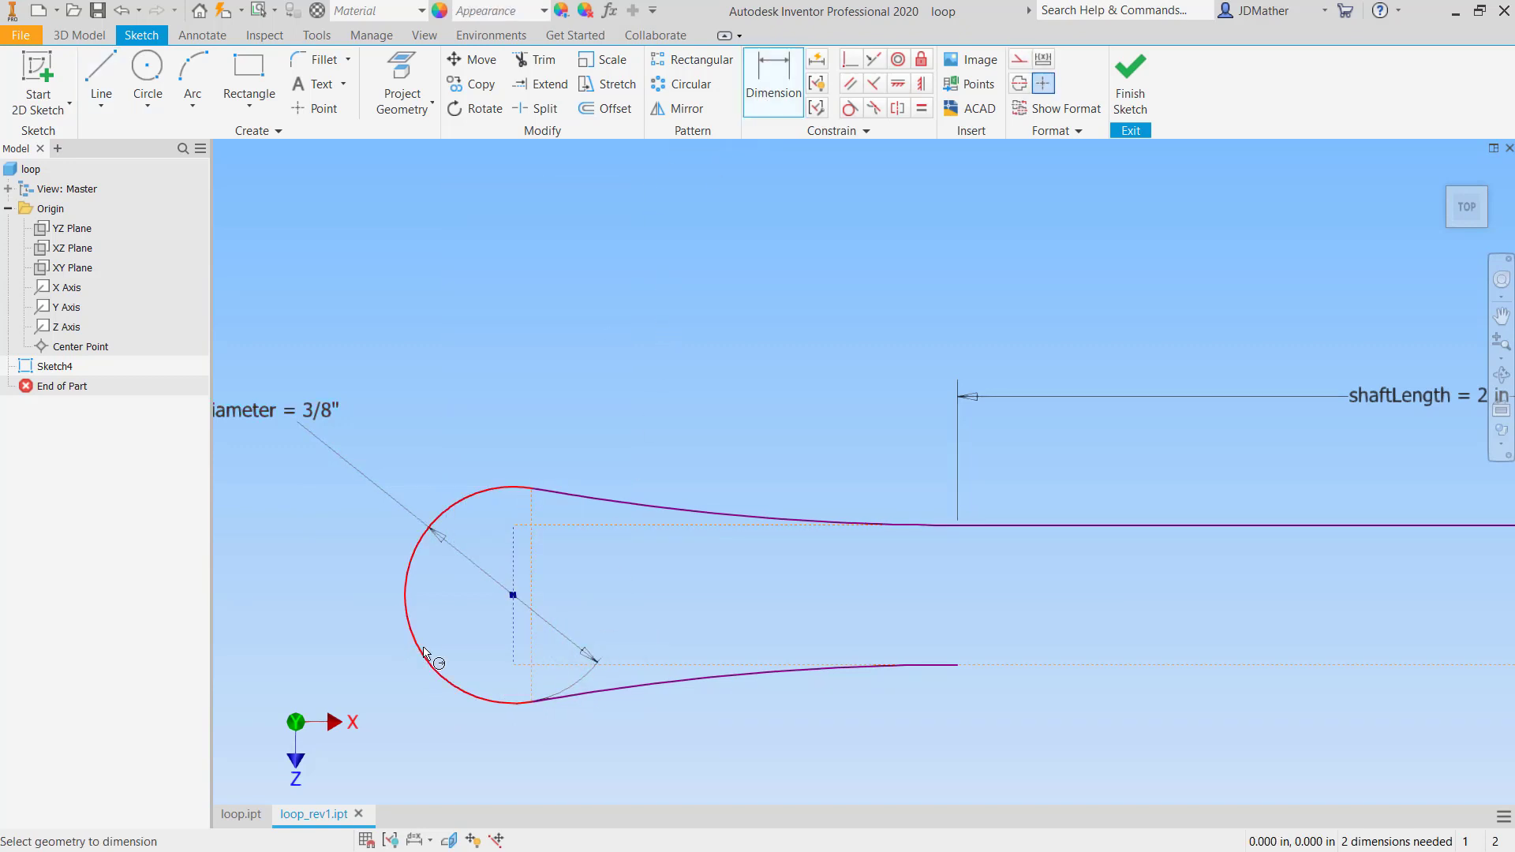
pyautogui.click(513, 644)
pyautogui.click(531, 666)
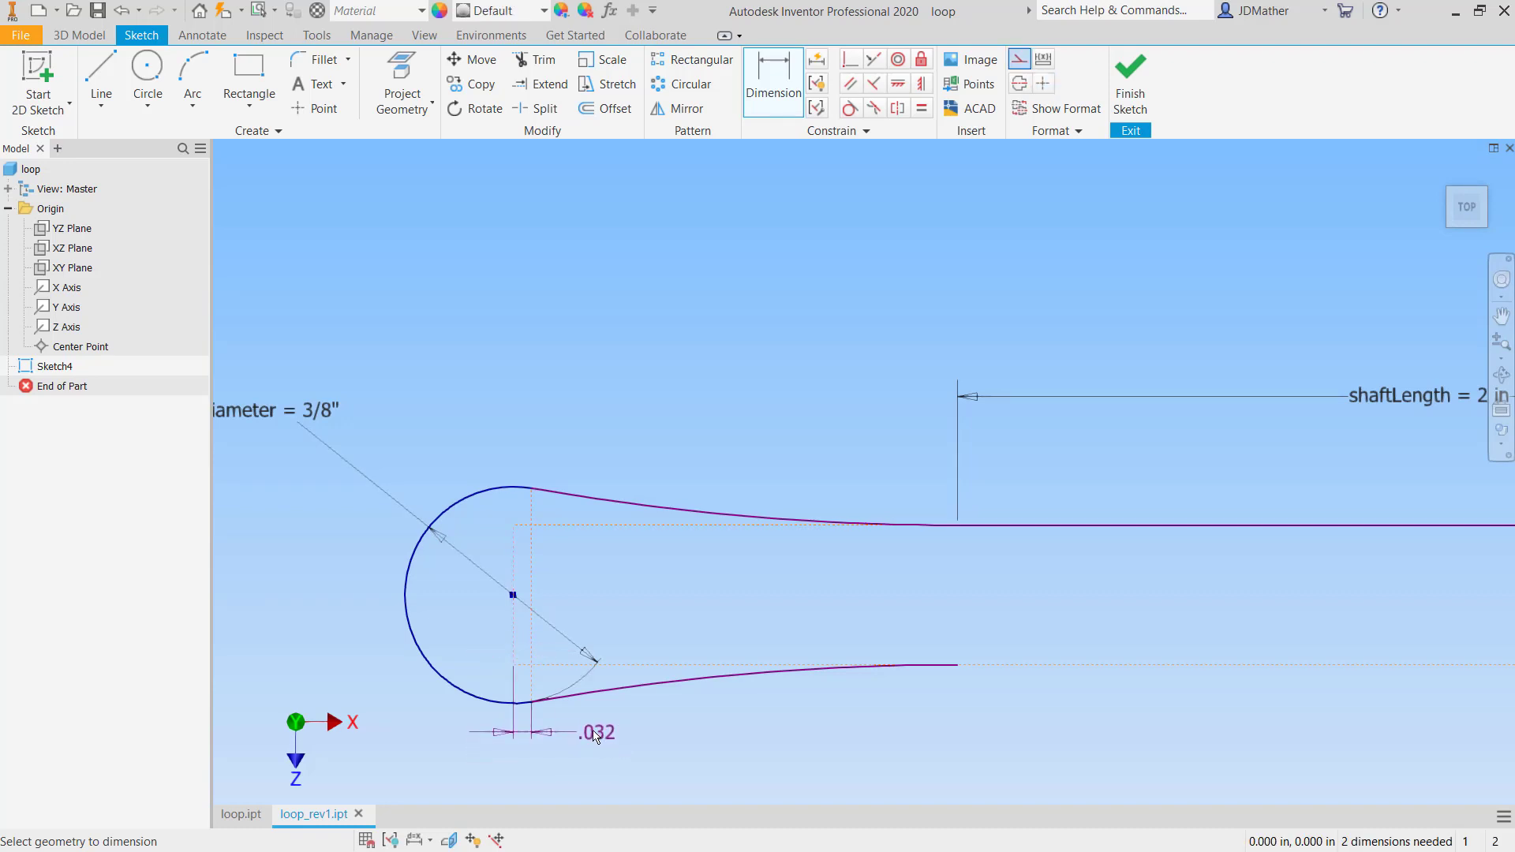
pyautogui.click(591, 729)
pyautogui.scroll(-3, 647, 652)
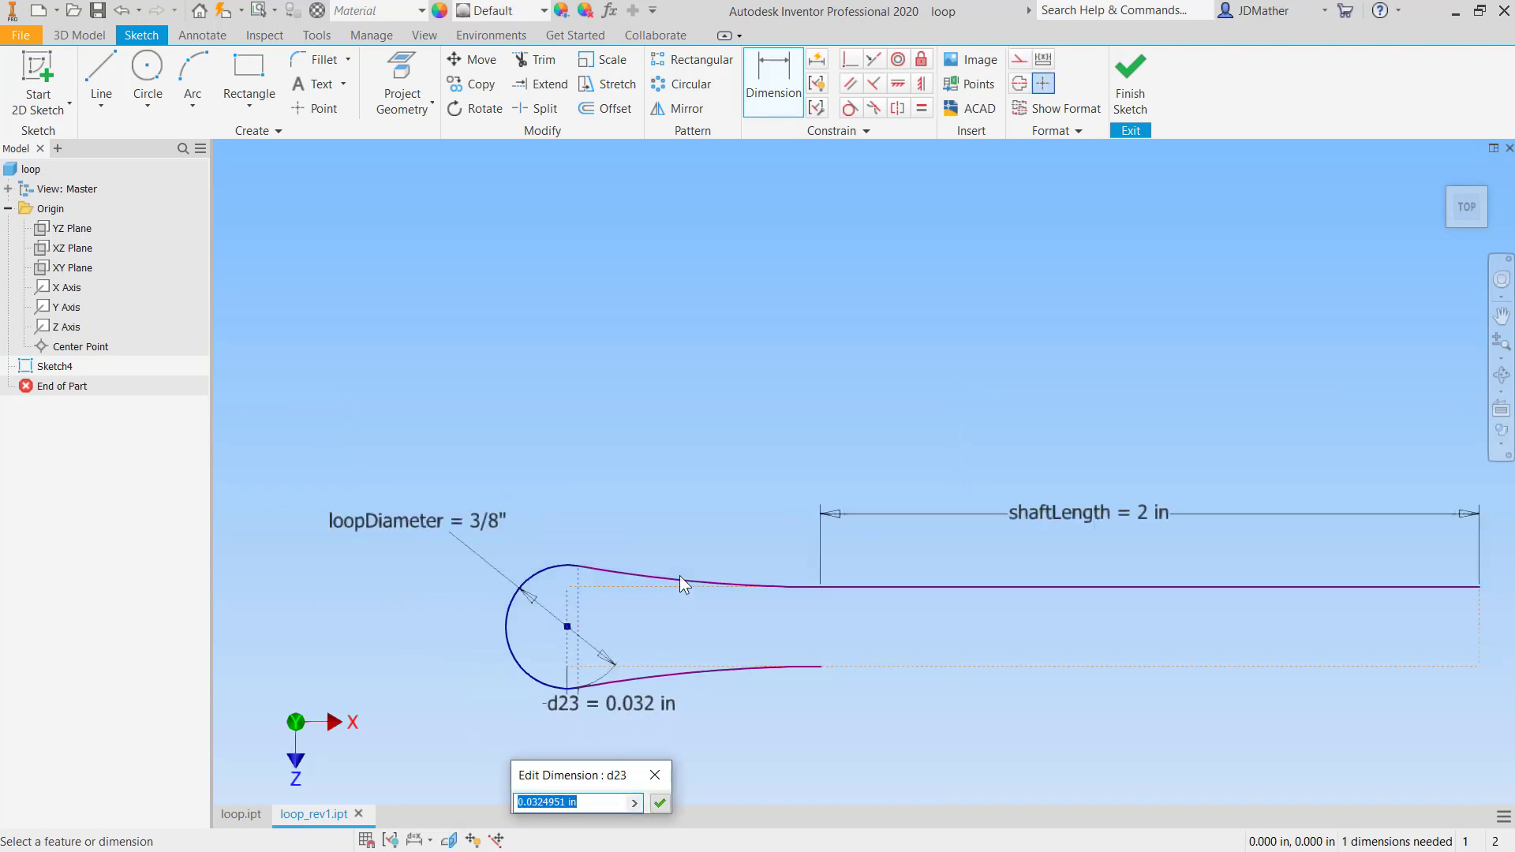
pyautogui.click(400, 521)
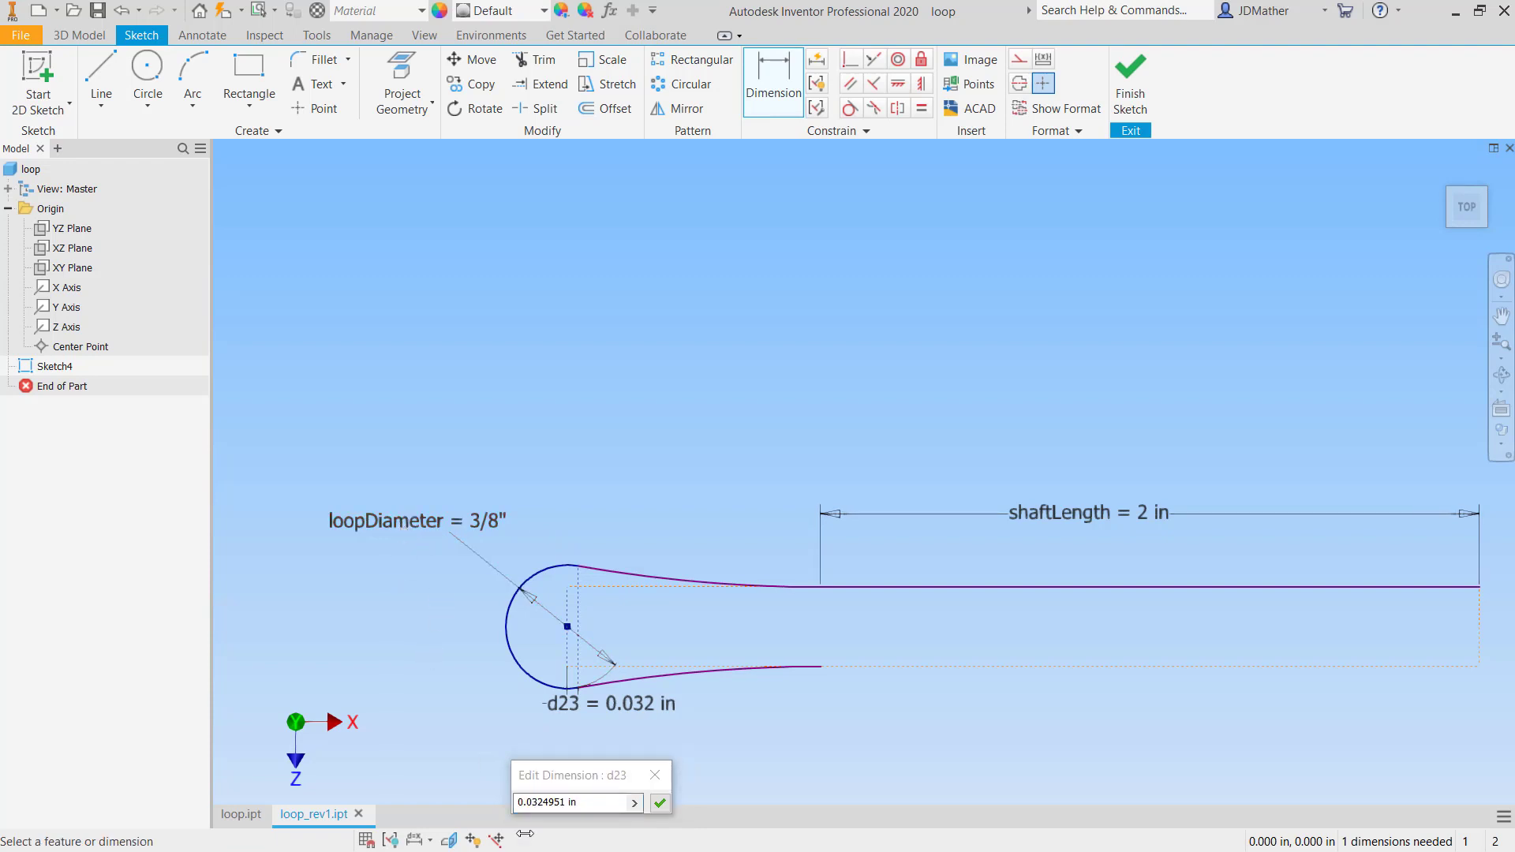
pyautogui.click(570, 775)
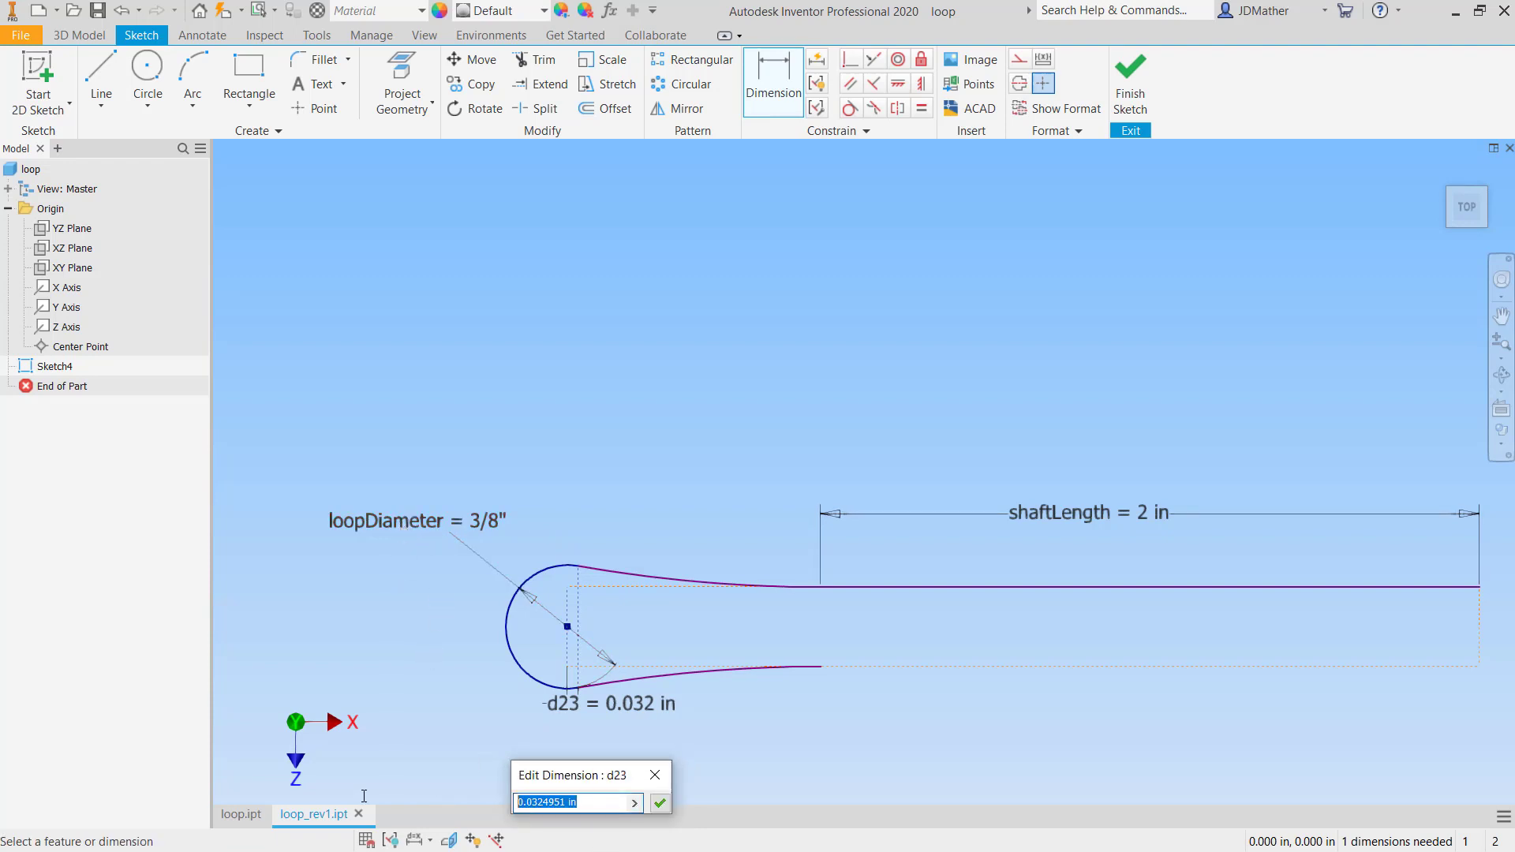
pyautogui.write('=')
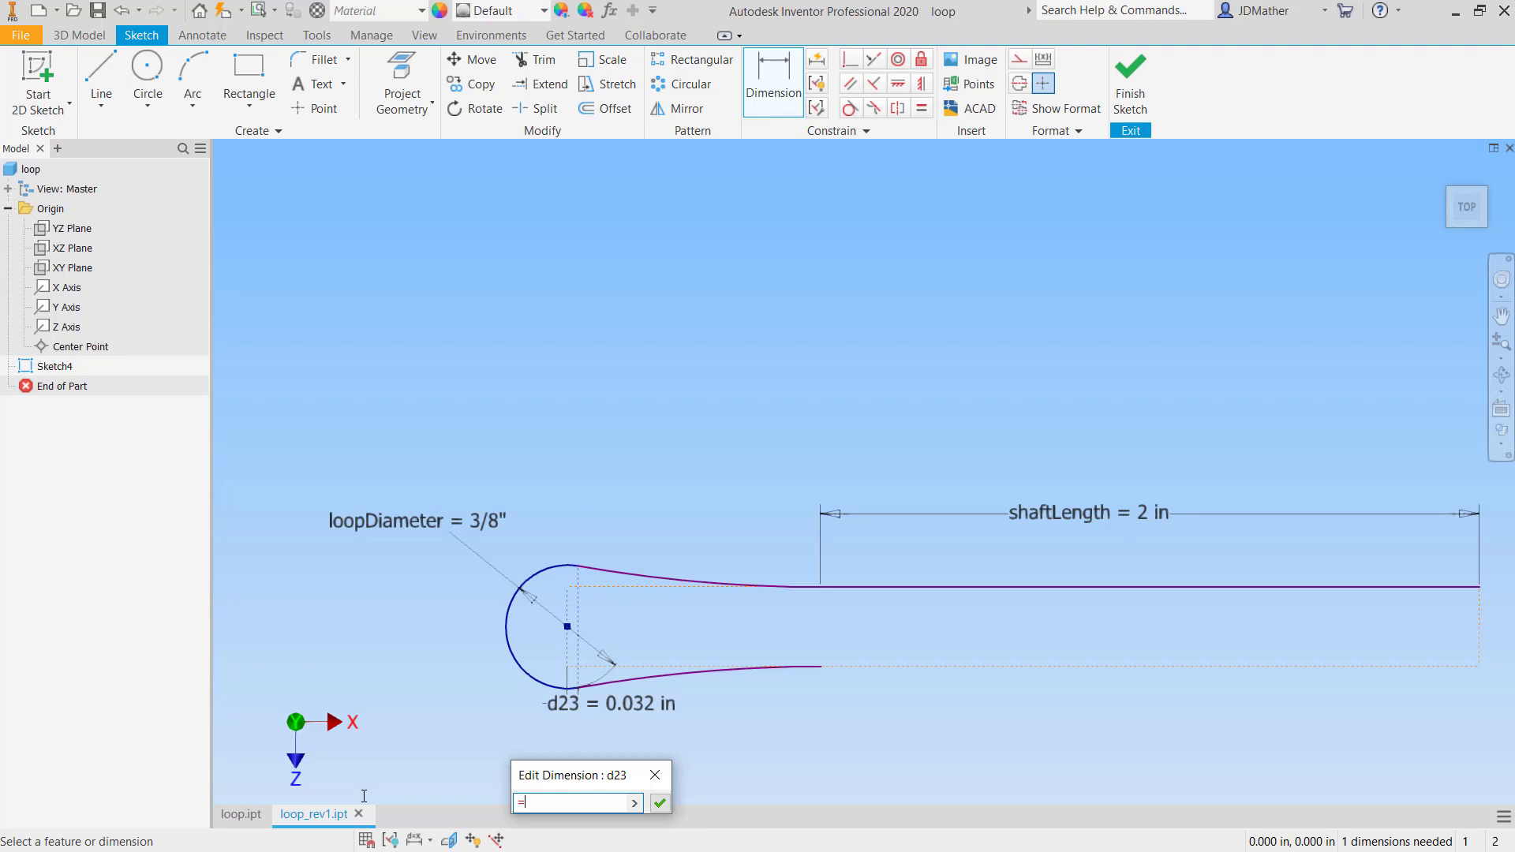
pyautogui.click(426, 530)
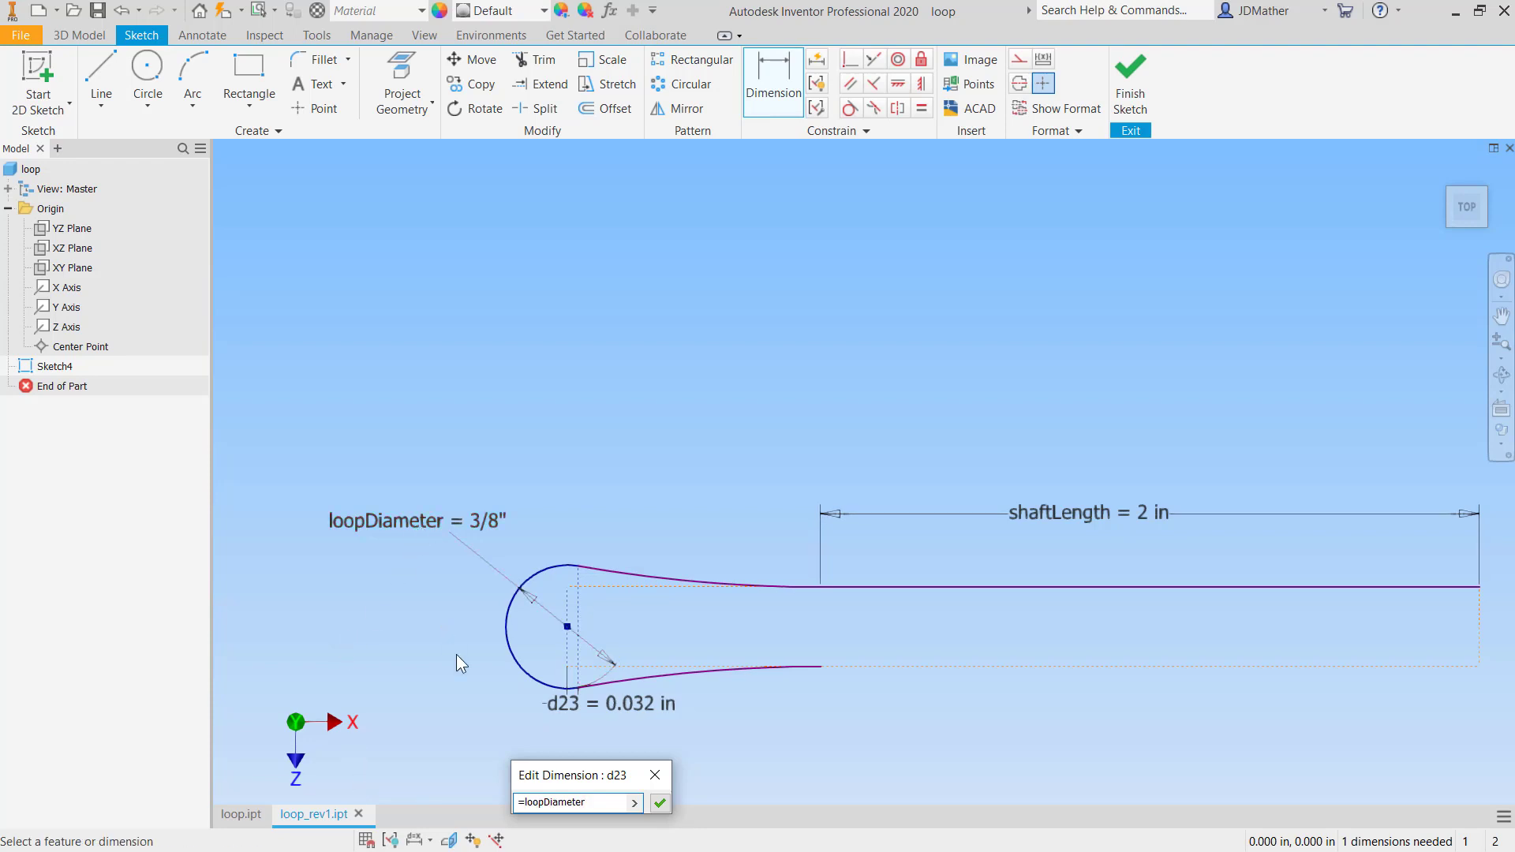
pyautogui.write('/4')
pyautogui.click(658, 801)
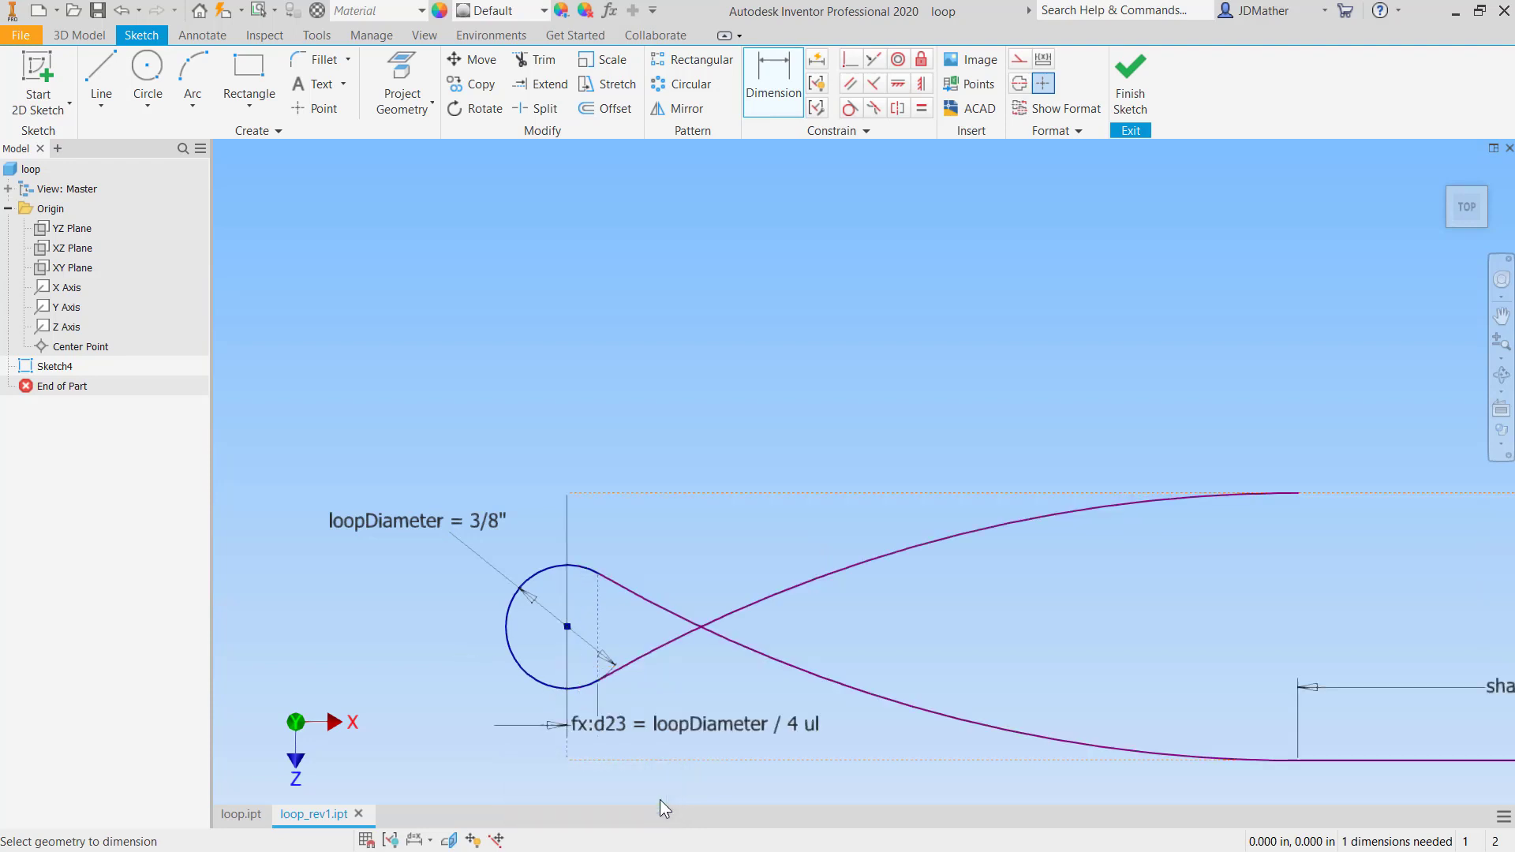
# Drag the shaft endpoint so the loop necks cleanly into the shaft.
pyautogui.scroll(-3, 562, 648)
pyautogui.scroll(-4, 604, 727)
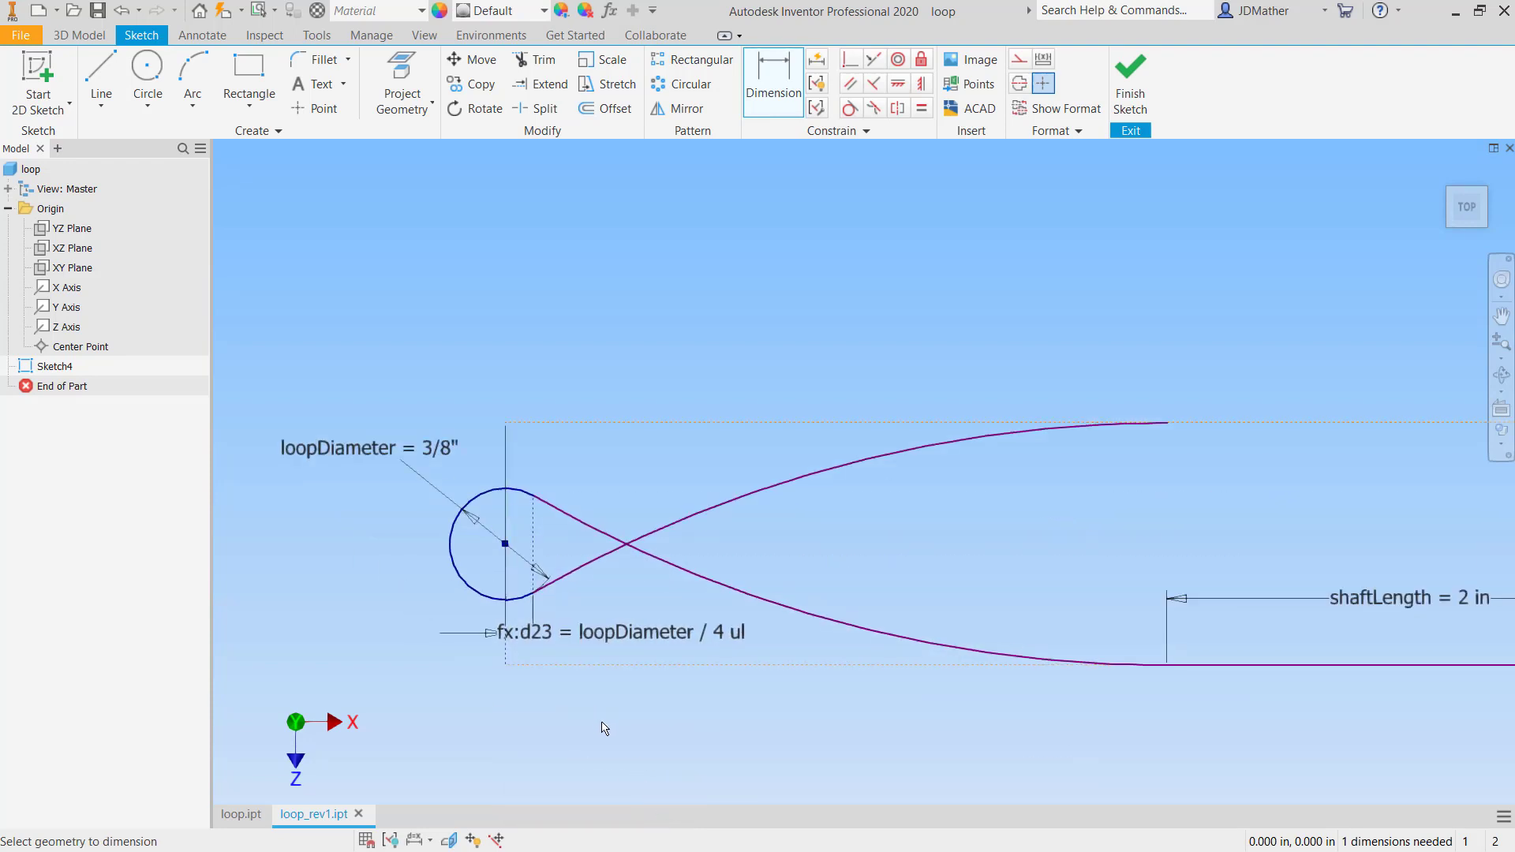
pyautogui.press('Escape')
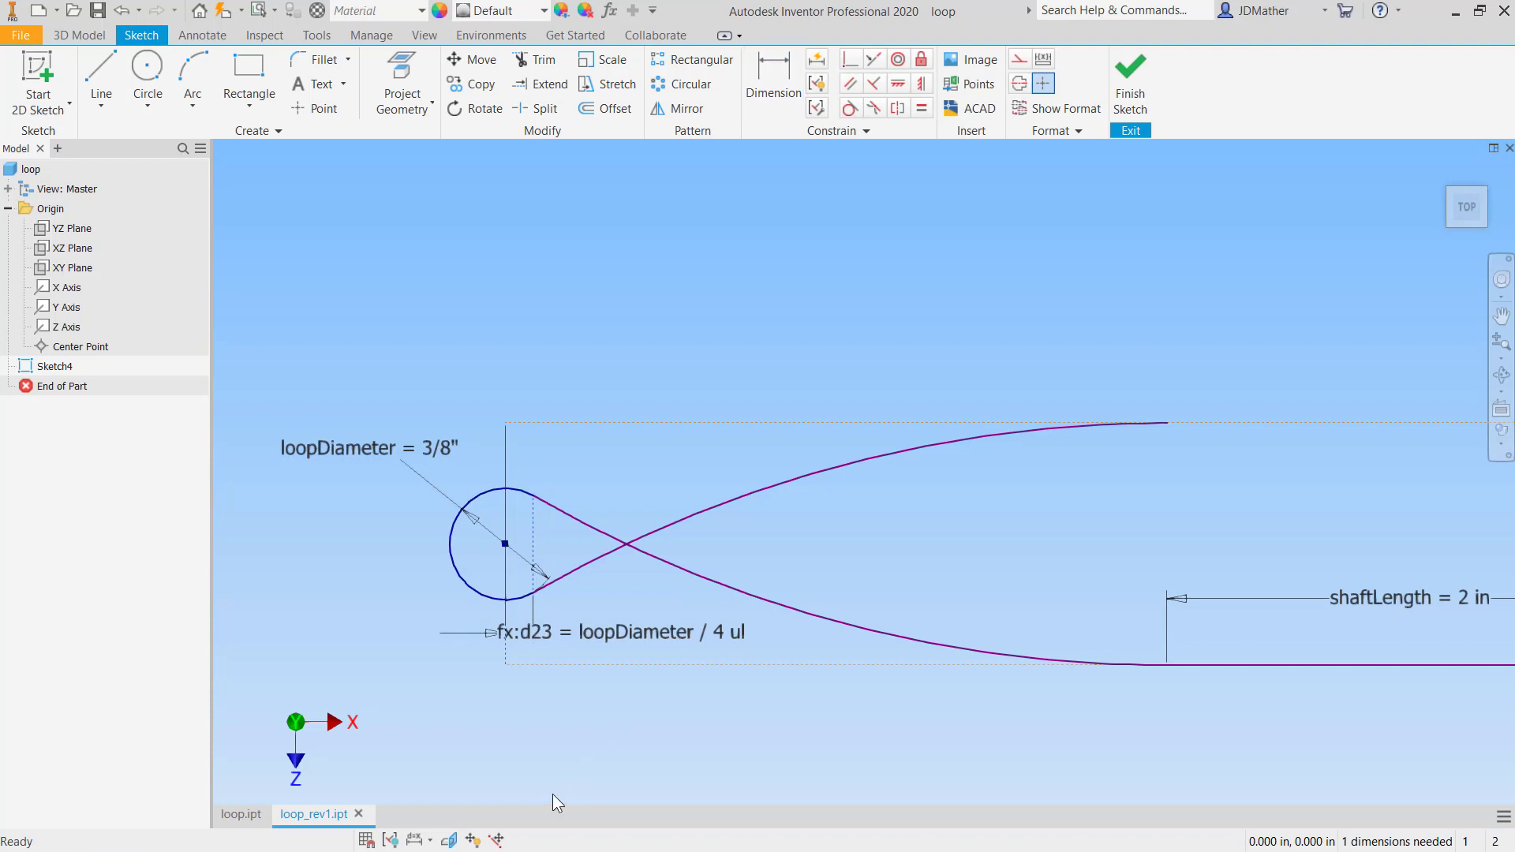
pyautogui.scroll(4, 685, 375)
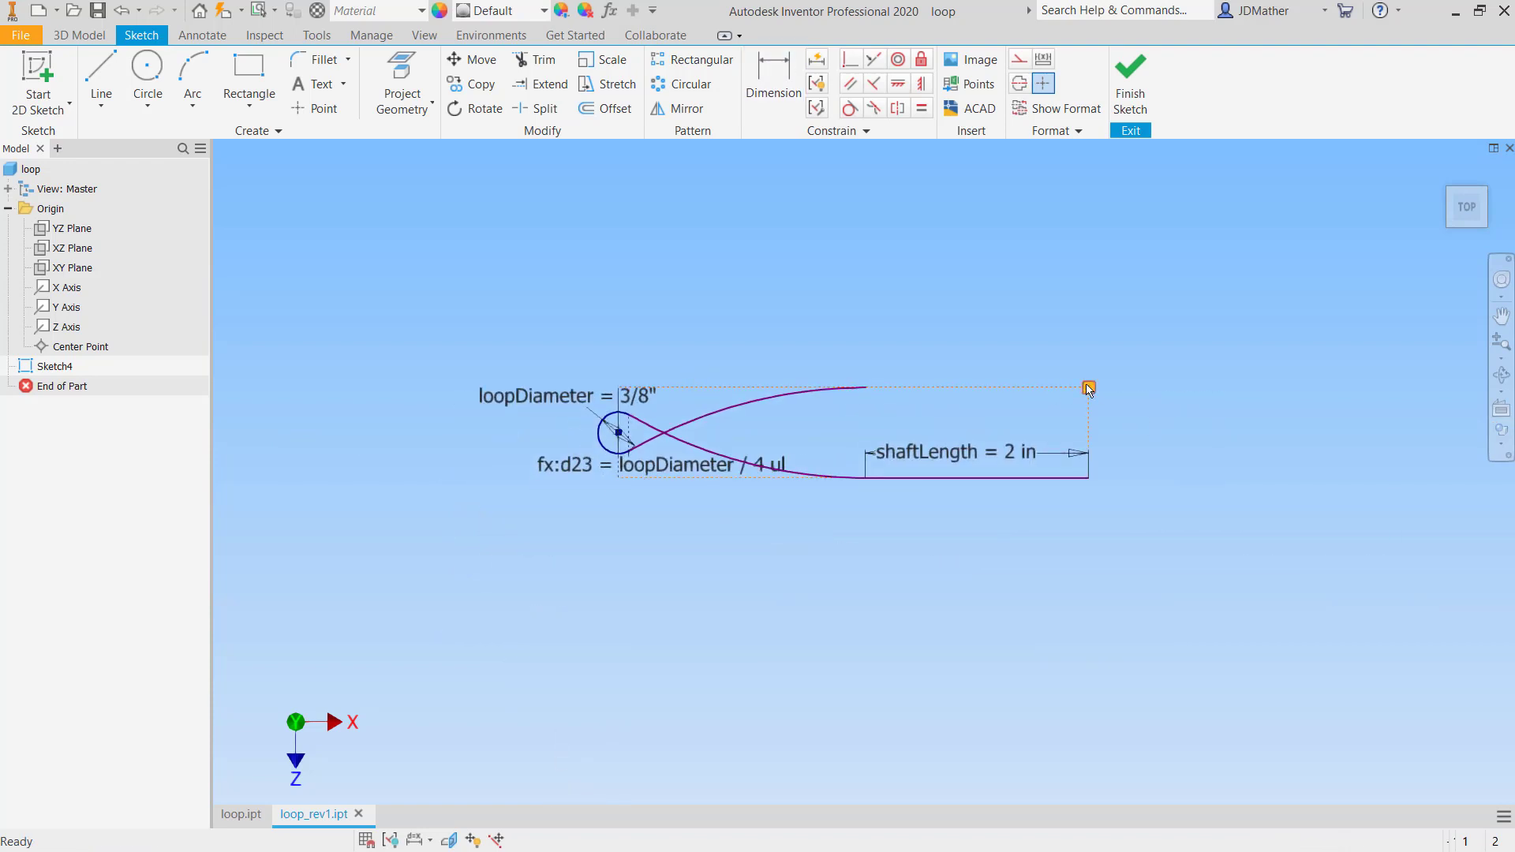
pyautogui.moveTo(1088, 390)
pyautogui.mouseDown()
pyautogui.moveTo(971, 567)
pyautogui.moveTo(923, 612)
pyautogui.mouseUp()
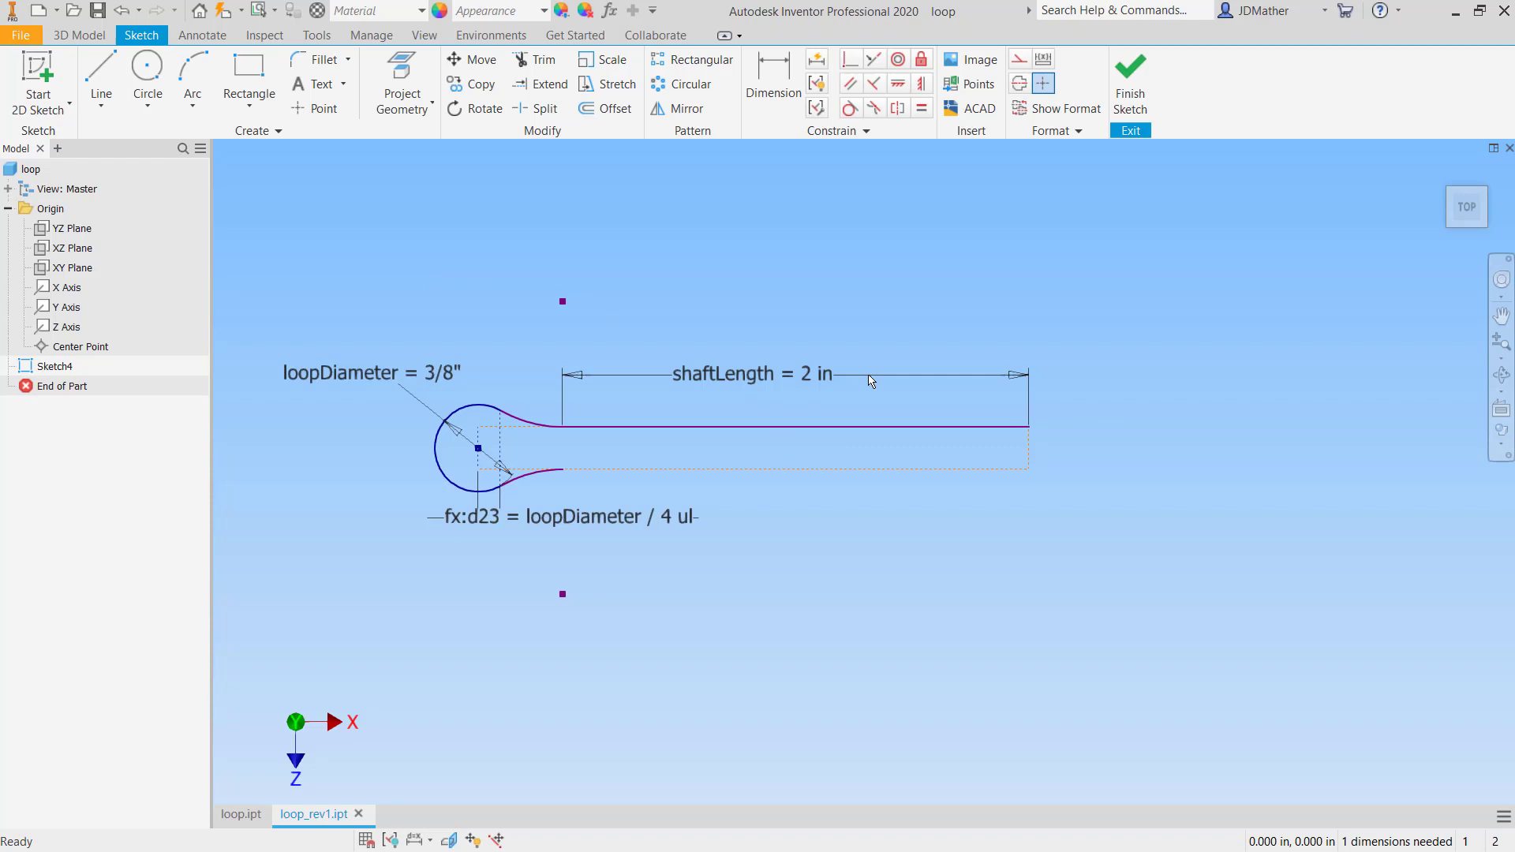
# Dimension the gap between the top and bottom shaft lines as loopGap = 3/32".
pyautogui.press('d')
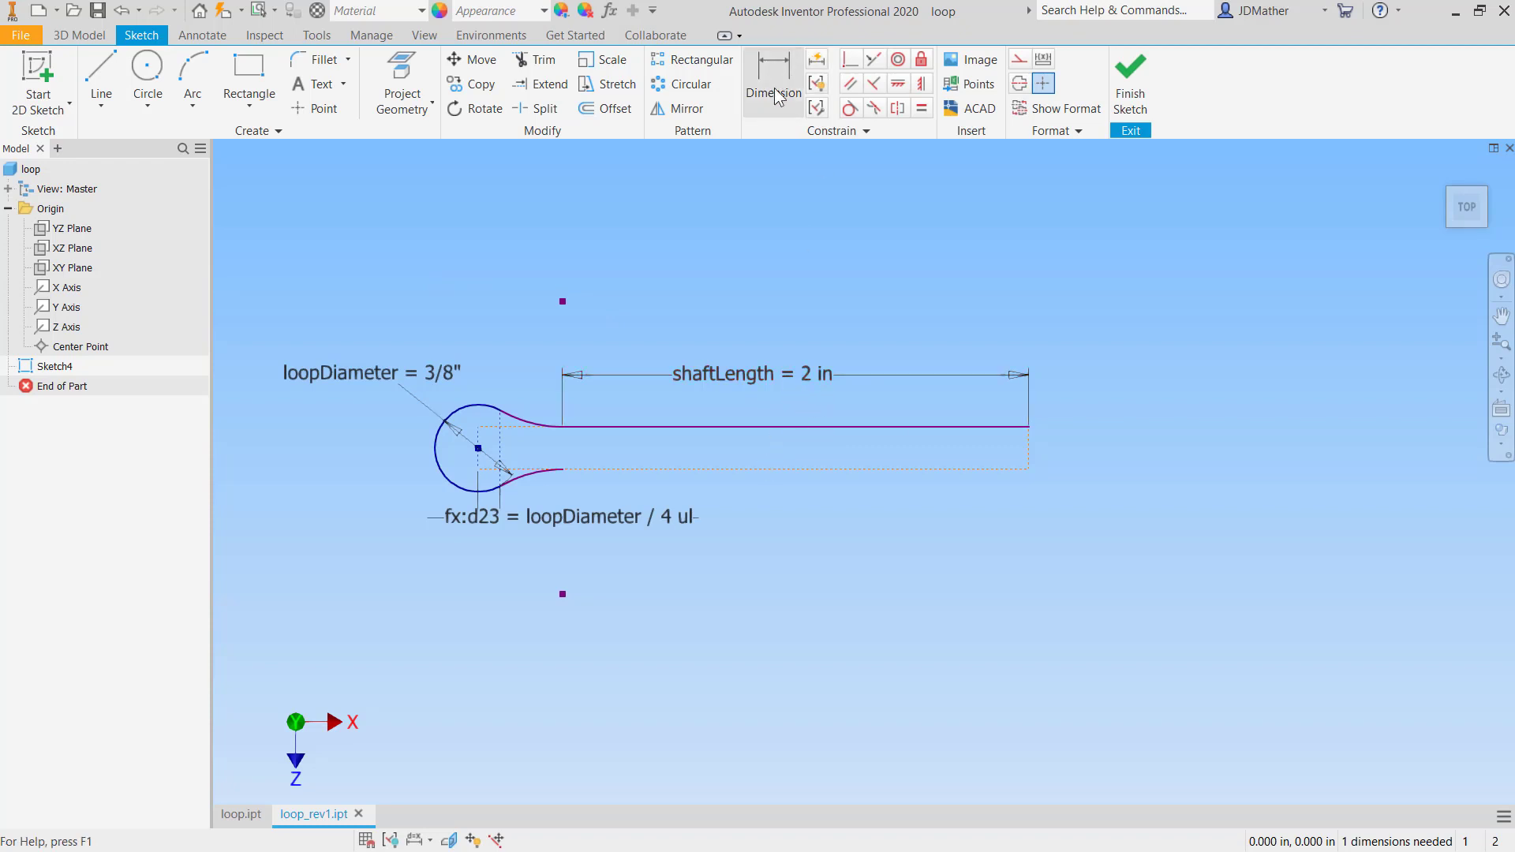
pyautogui.click(911, 430)
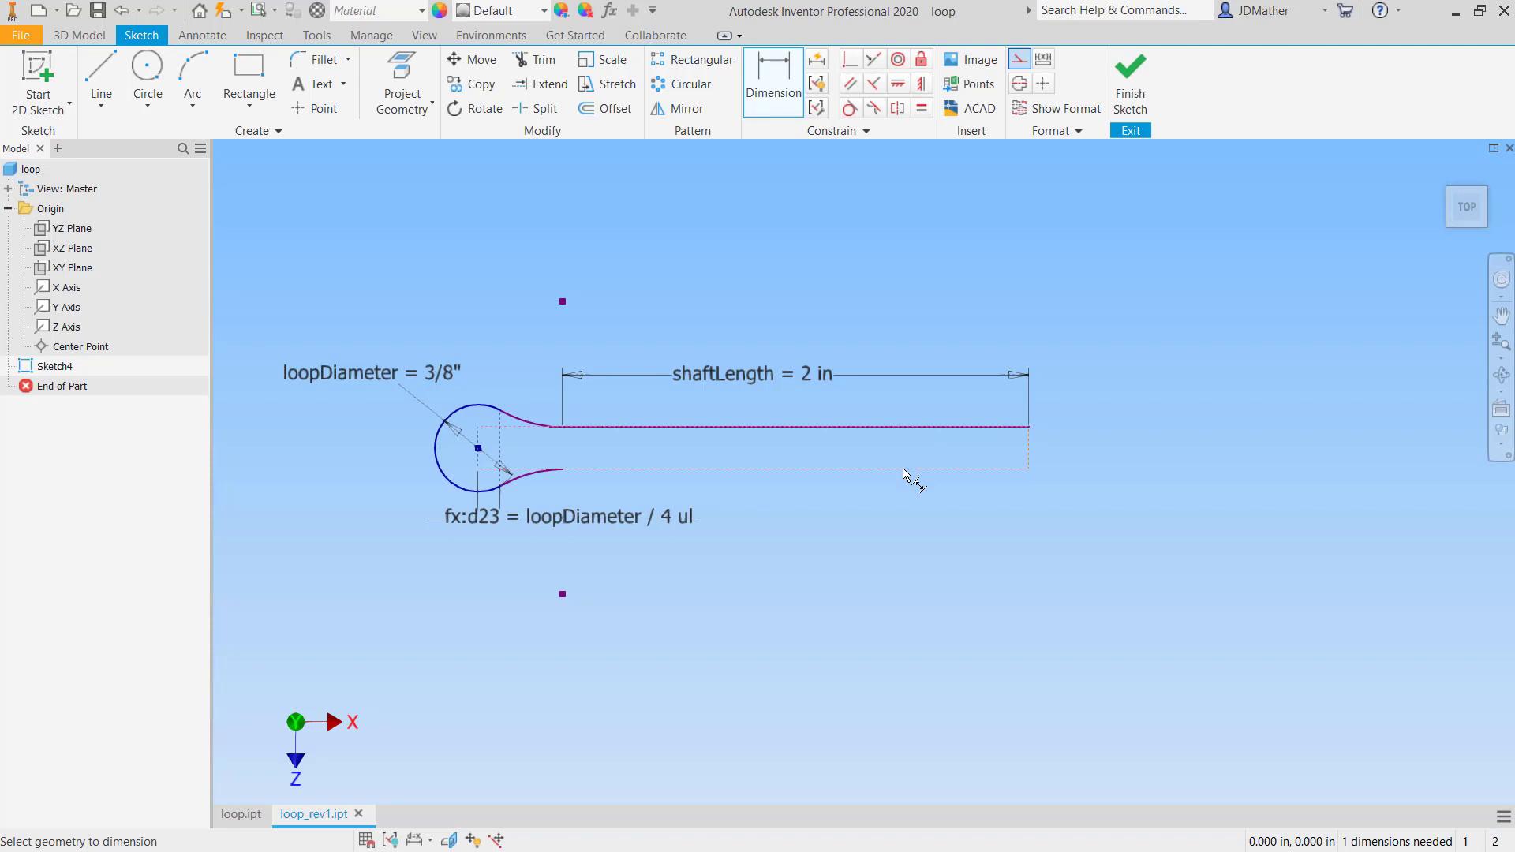
pyautogui.click(907, 470)
pyautogui.click(1059, 540)
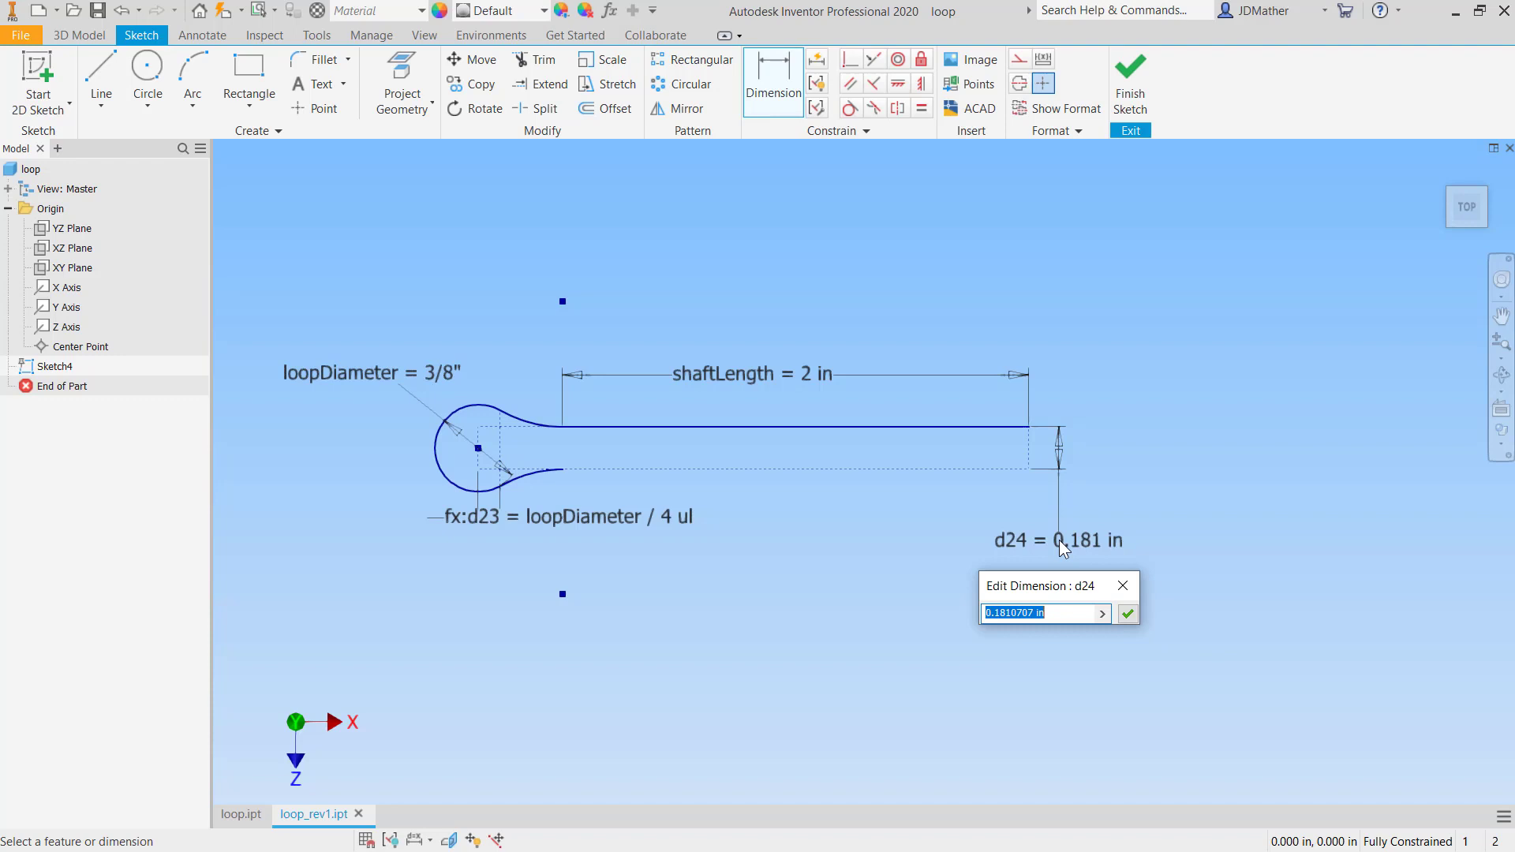
pyautogui.write('loopGap=3/32')
pyautogui.click(1127, 614)
pyautogui.scroll(-3, 1071, 438)
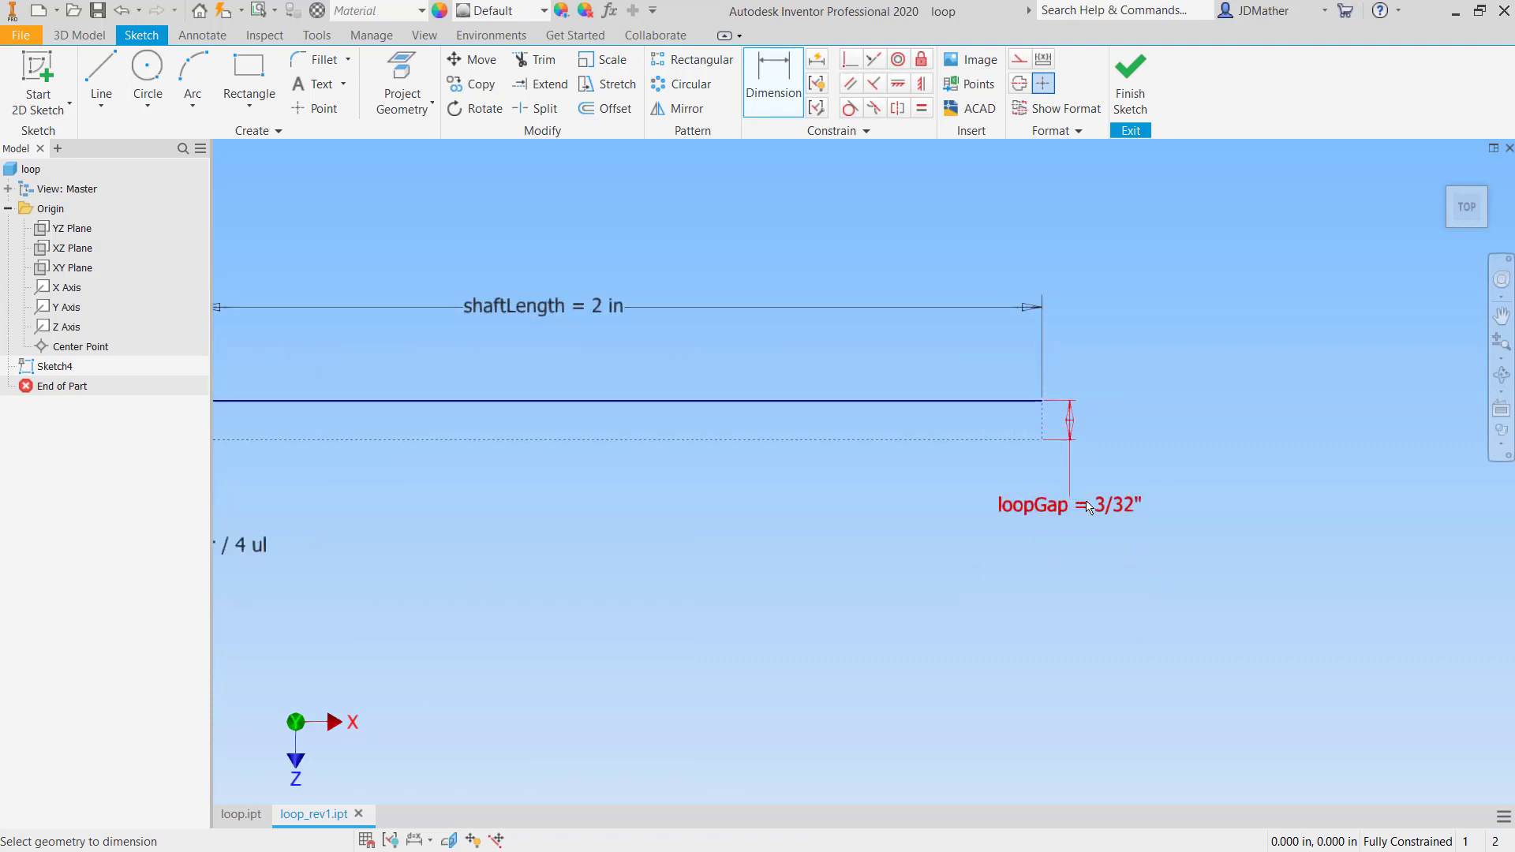
pyautogui.scroll(3, 1038, 548)
pyautogui.scroll(1, 691, 542)
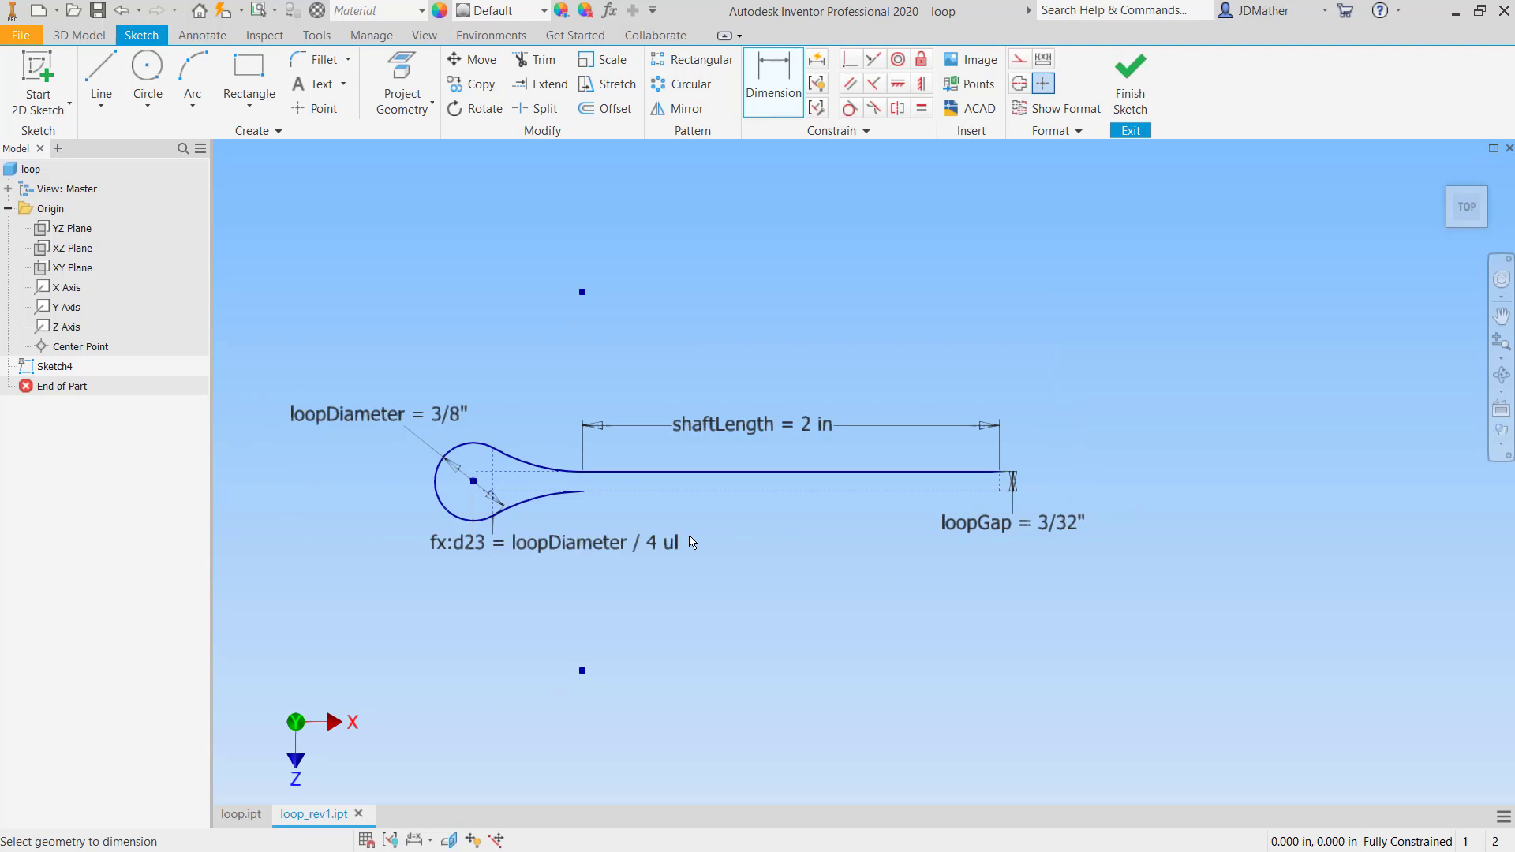
pyautogui.scroll(-2, 734, 540)
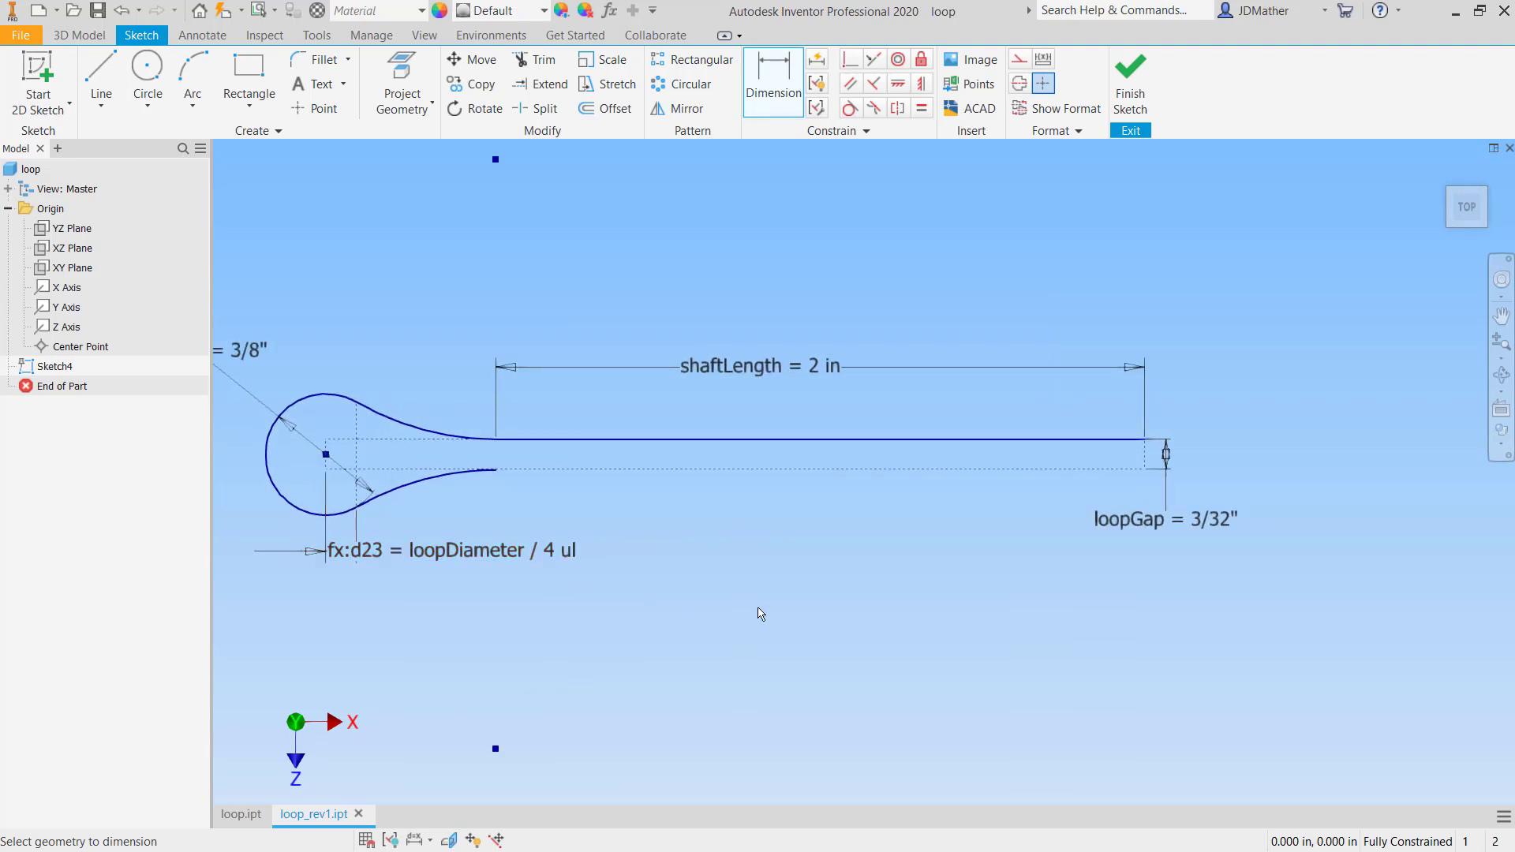
# Draw a straight line from the lower curve's end rightward along the shaft.
pyautogui.scroll(3, 760, 612)
pyautogui.scroll(-2, 509, 557)
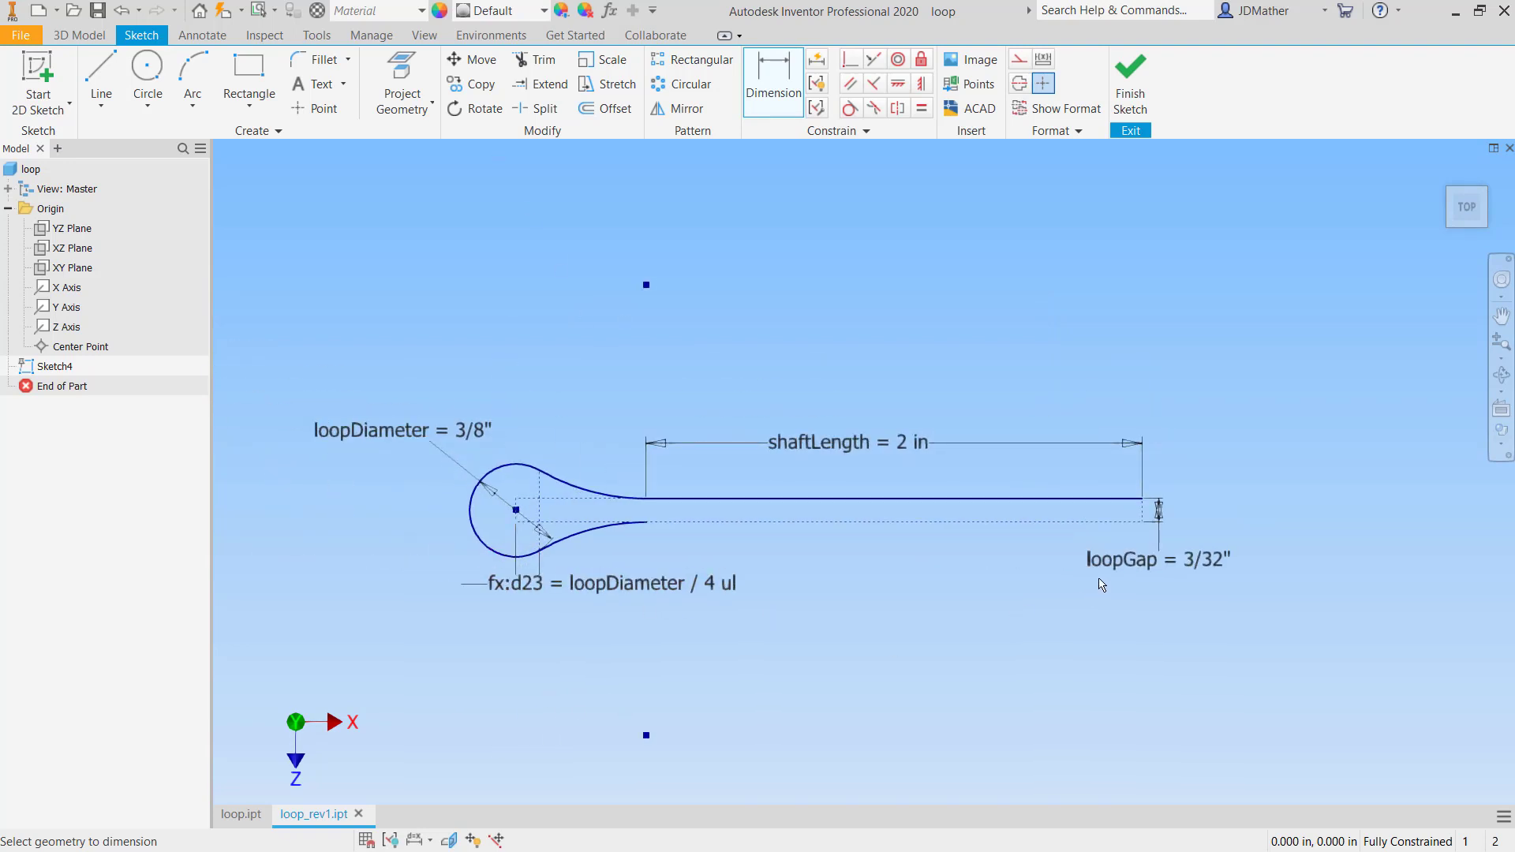
pyautogui.scroll(-1, 662, 541)
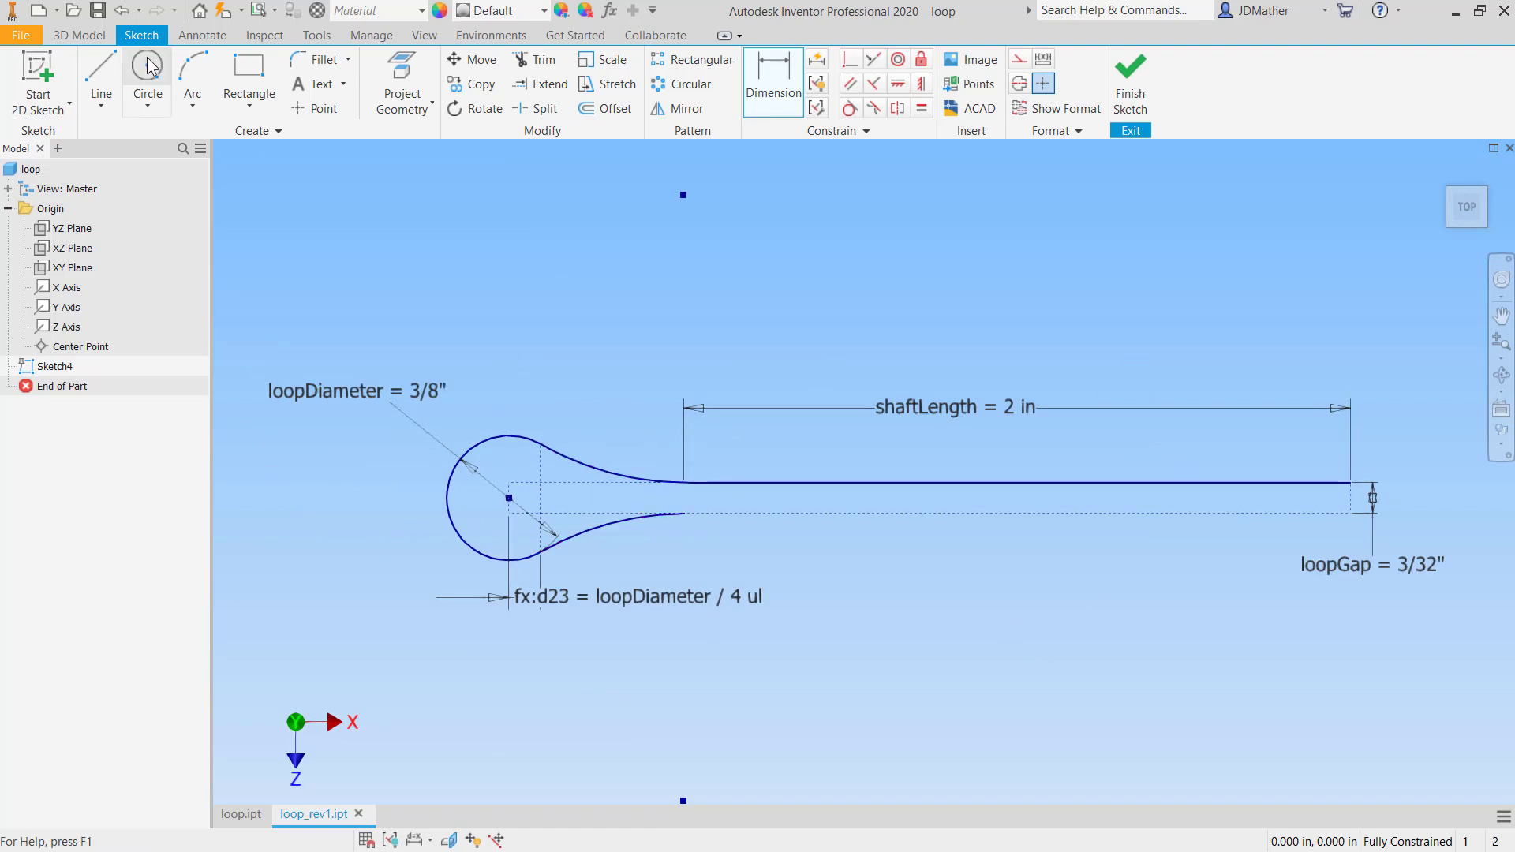
pyautogui.click(96, 79)
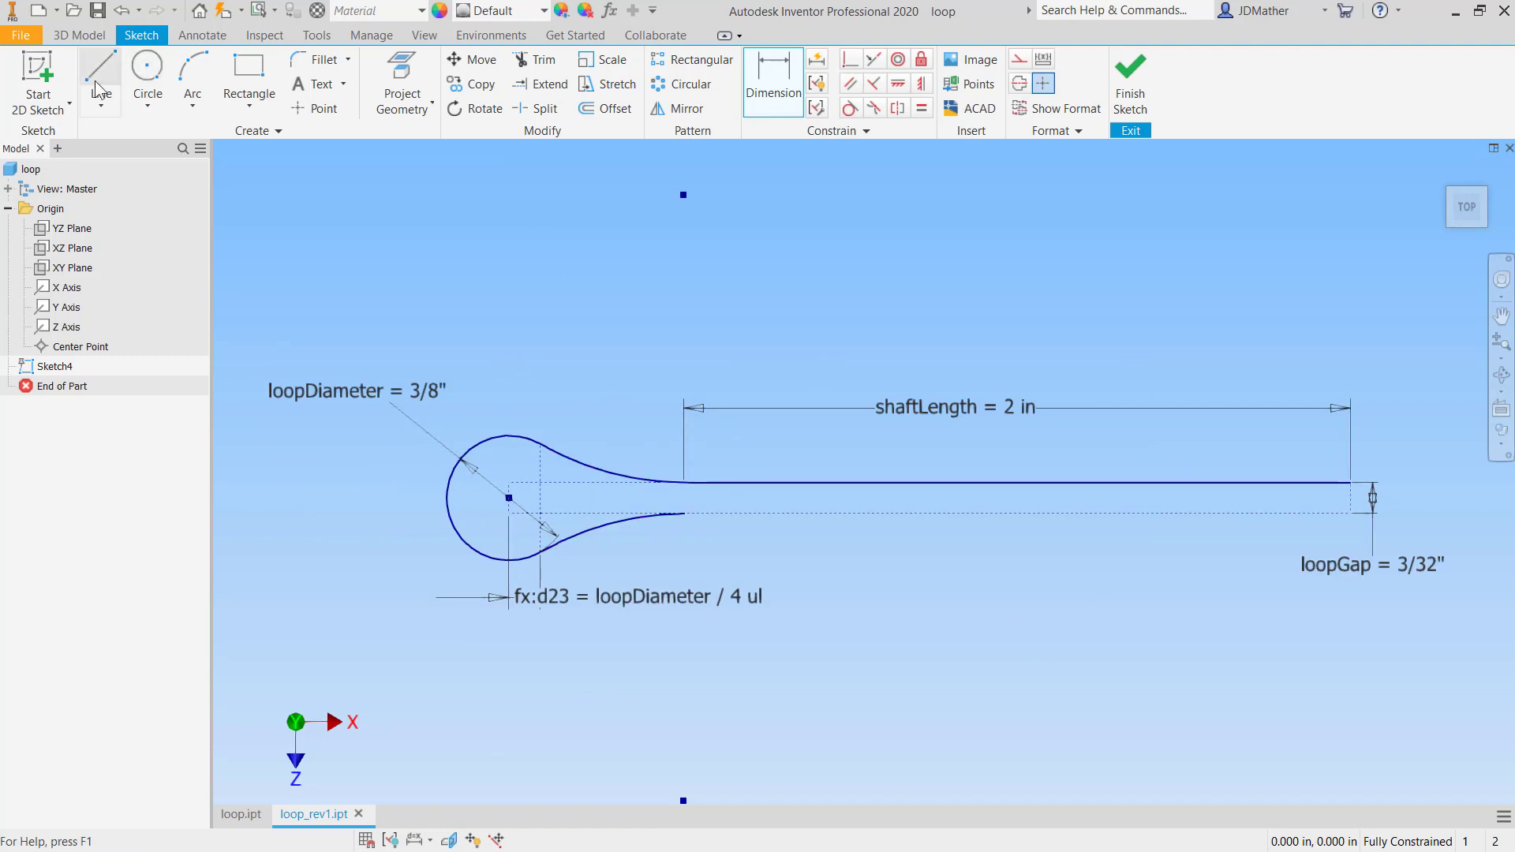
pyautogui.click(684, 515)
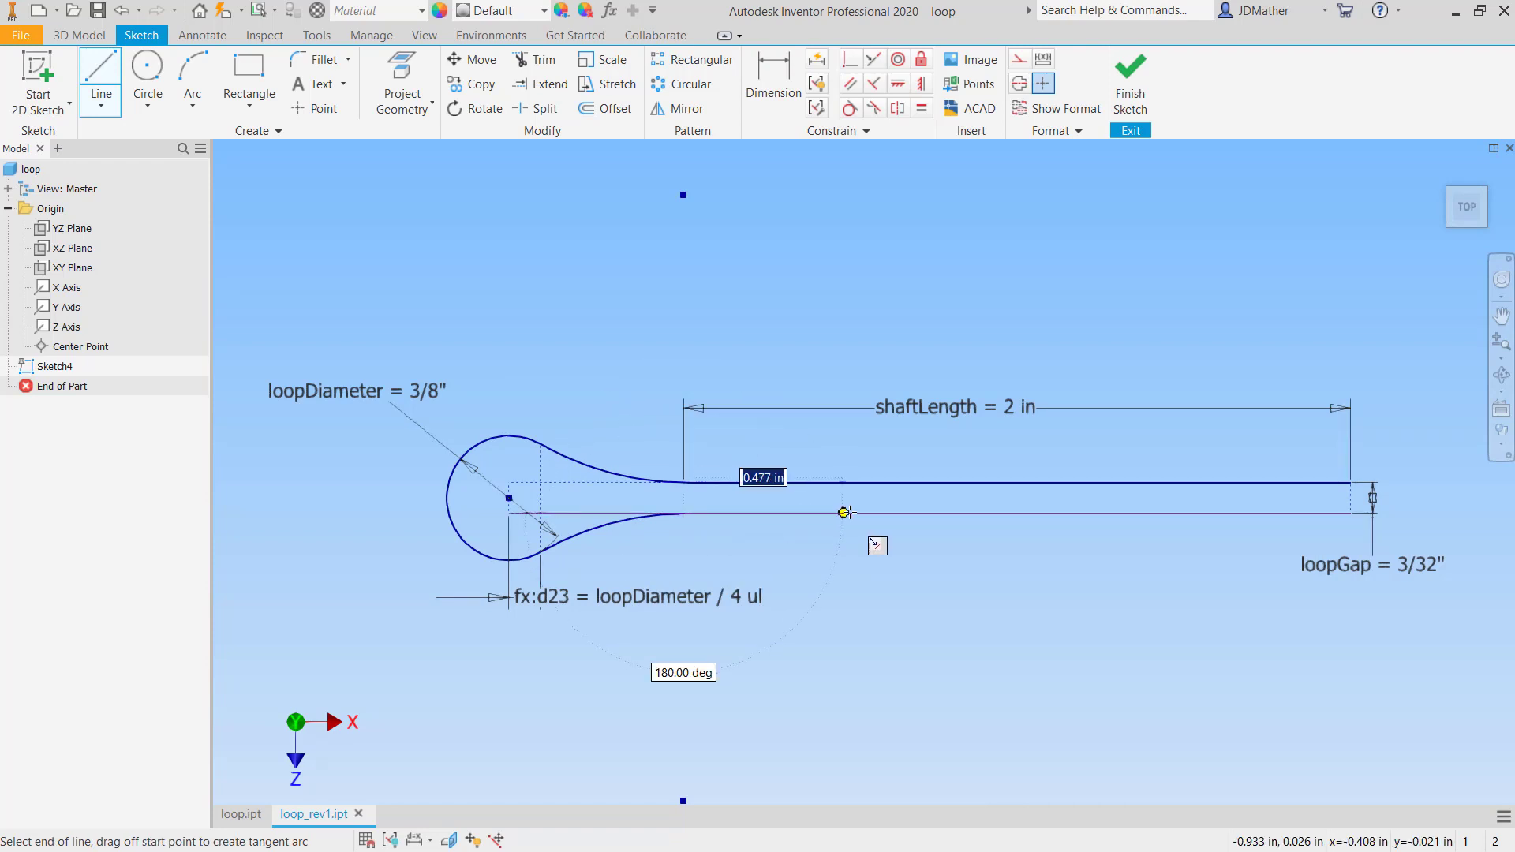
pyautogui.click(856, 512)
pyautogui.press('Escape')
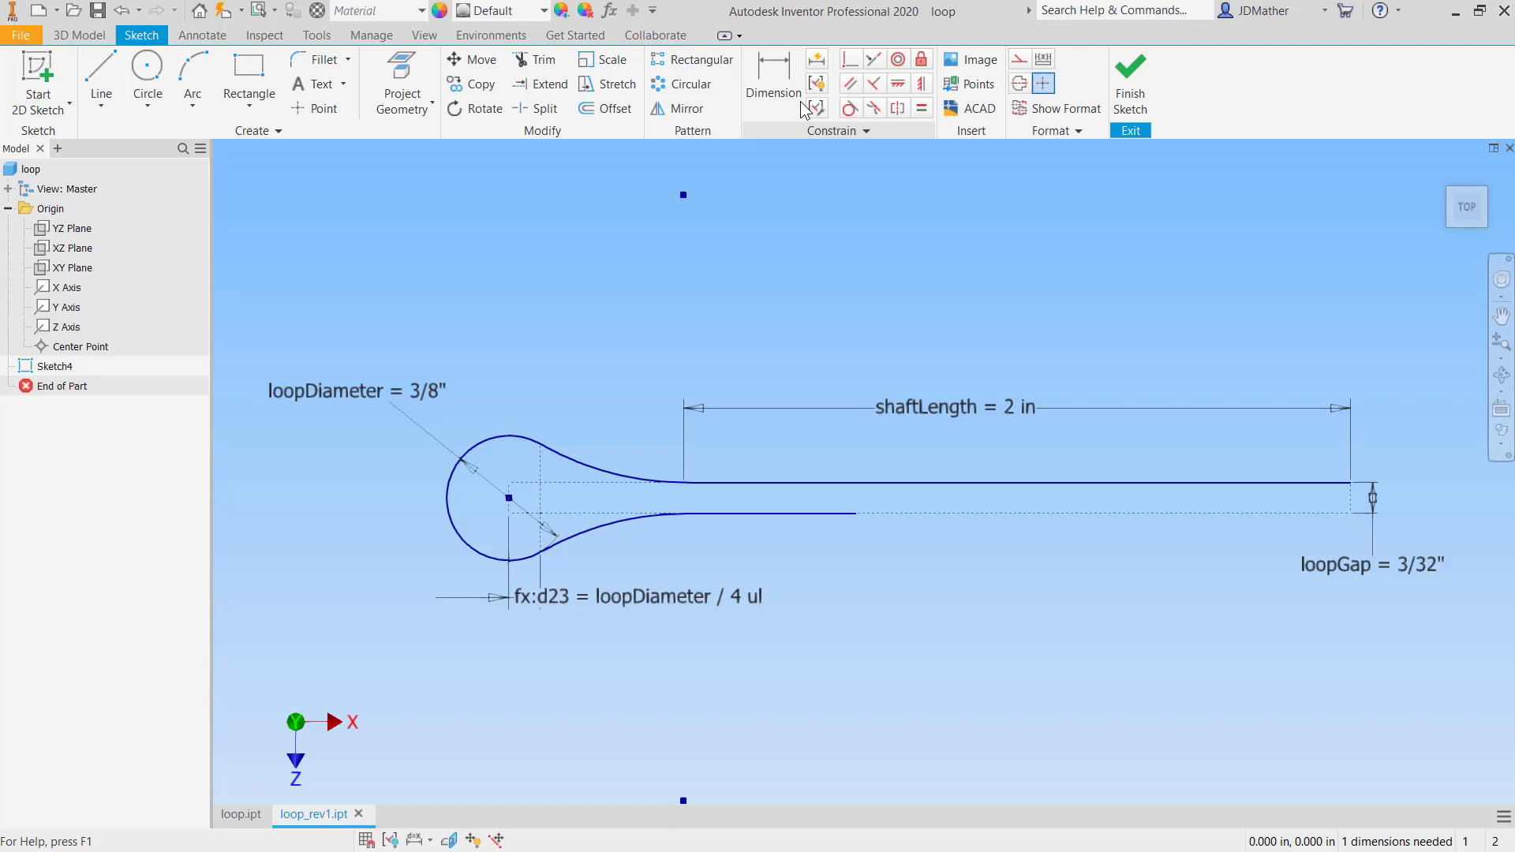
# Dimension the lower return line's length as 1/2".
pyautogui.click(773, 79)
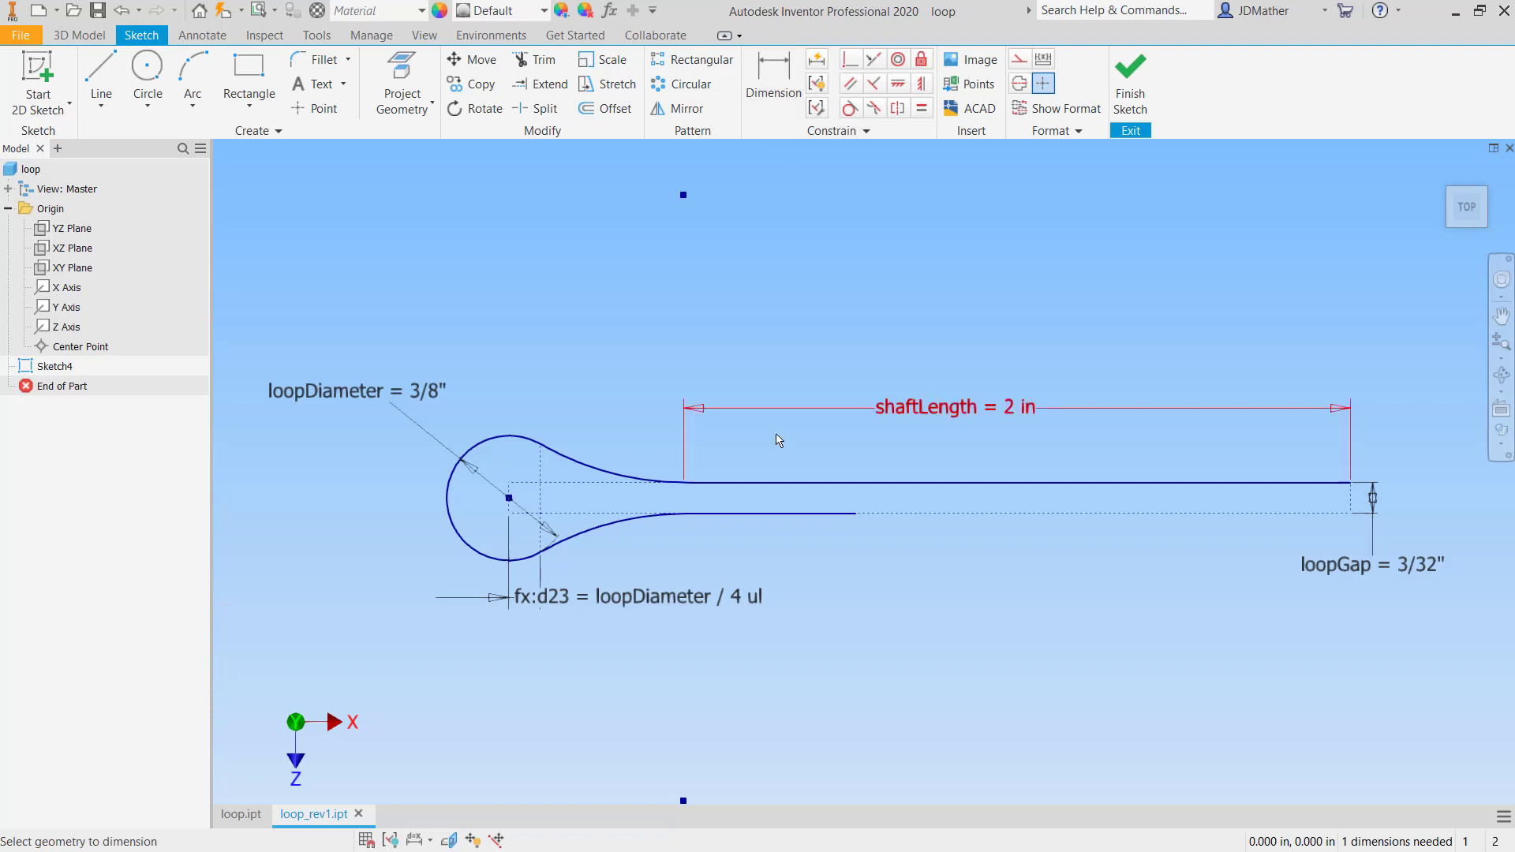
pyautogui.rightClick(761, 512)
pyautogui.click(756, 590)
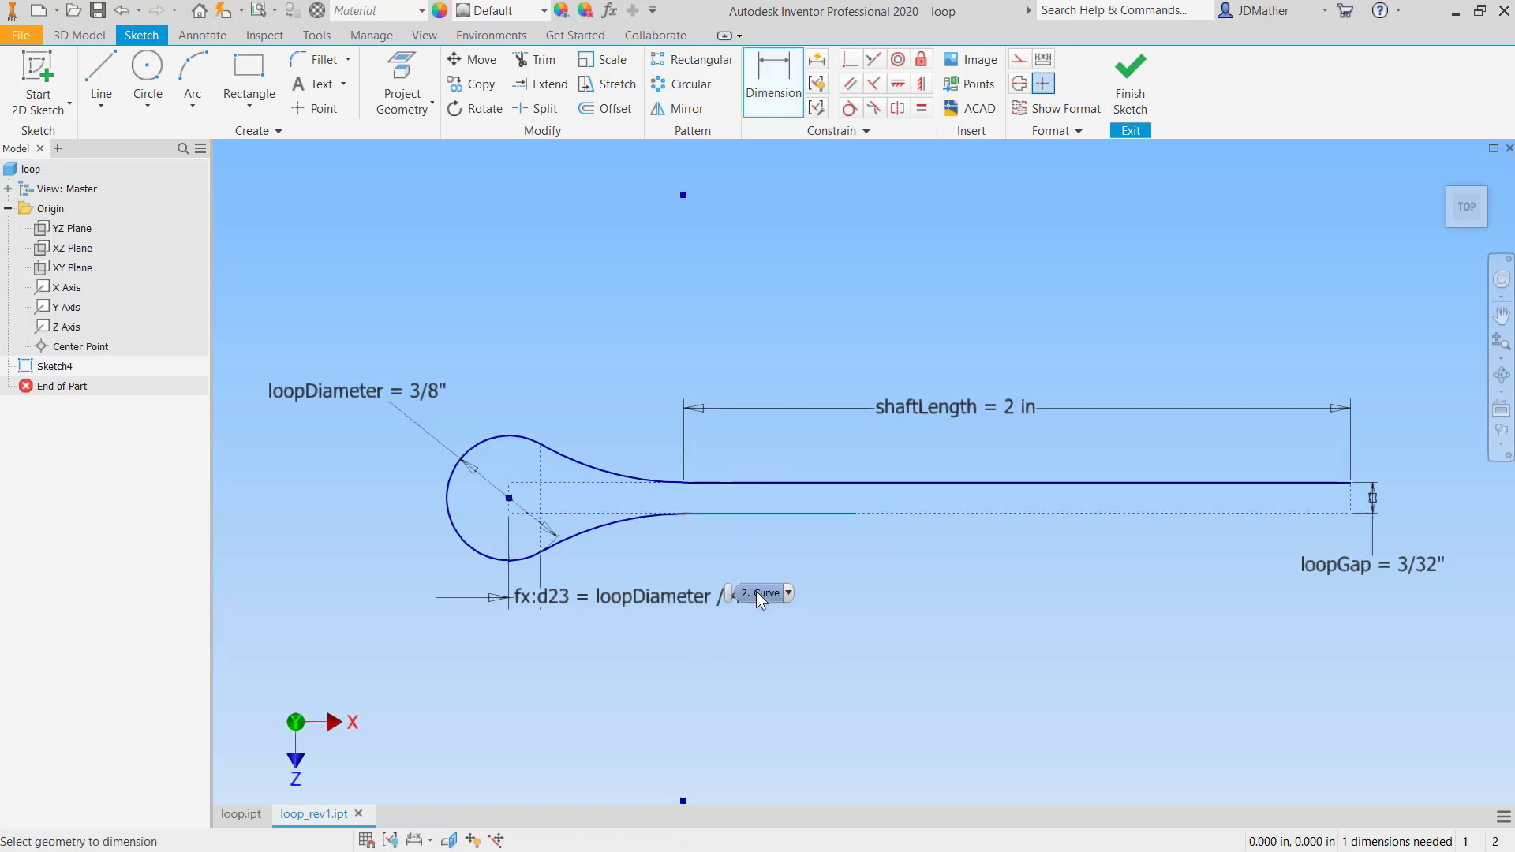
pyautogui.click(756, 590)
pyautogui.click(773, 570)
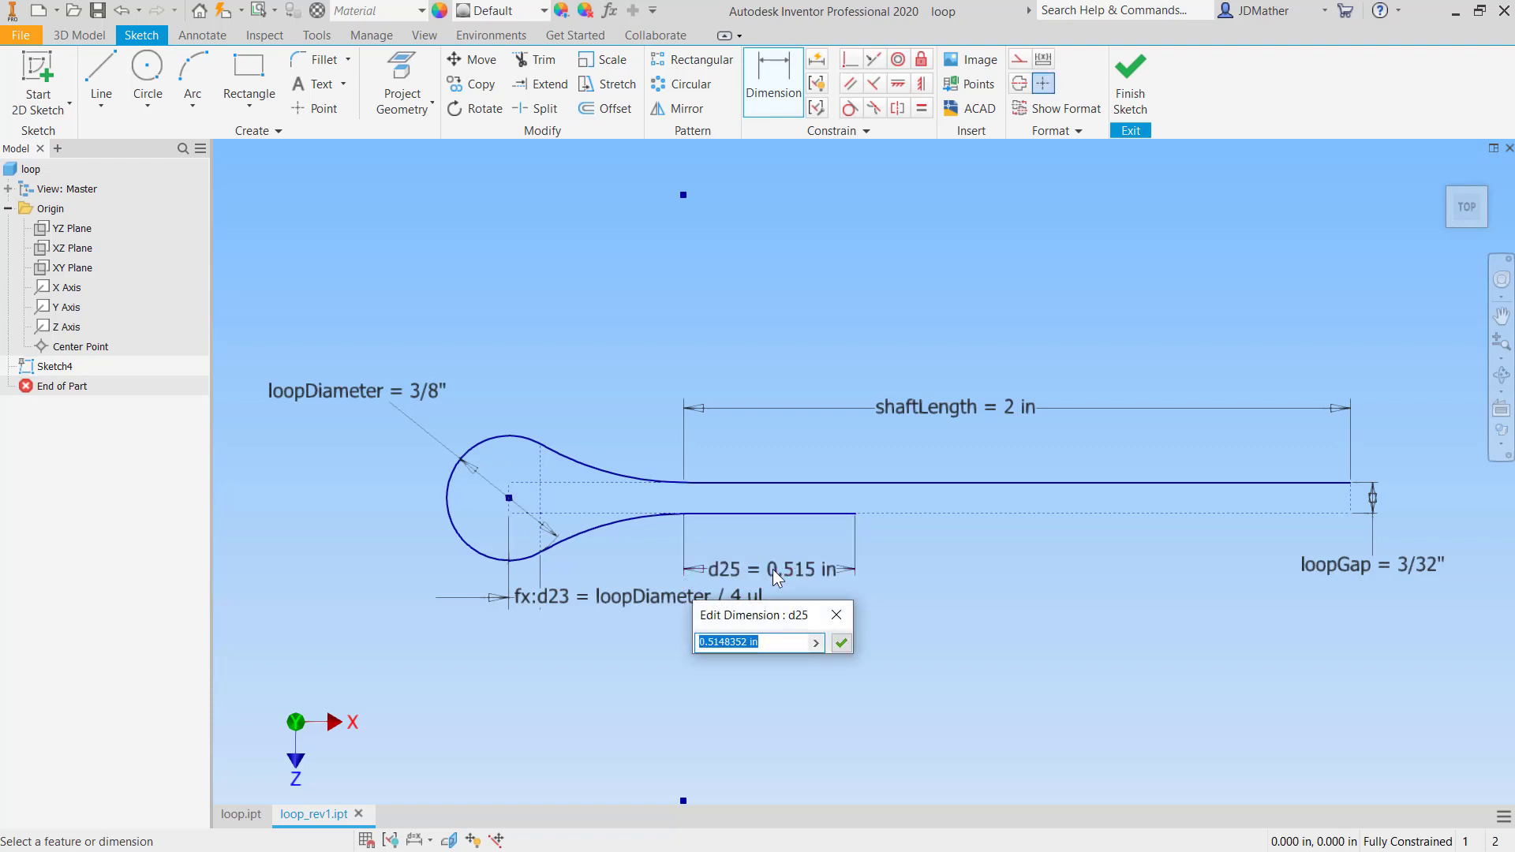
pyautogui.write('1/2')
pyautogui.press('Return')
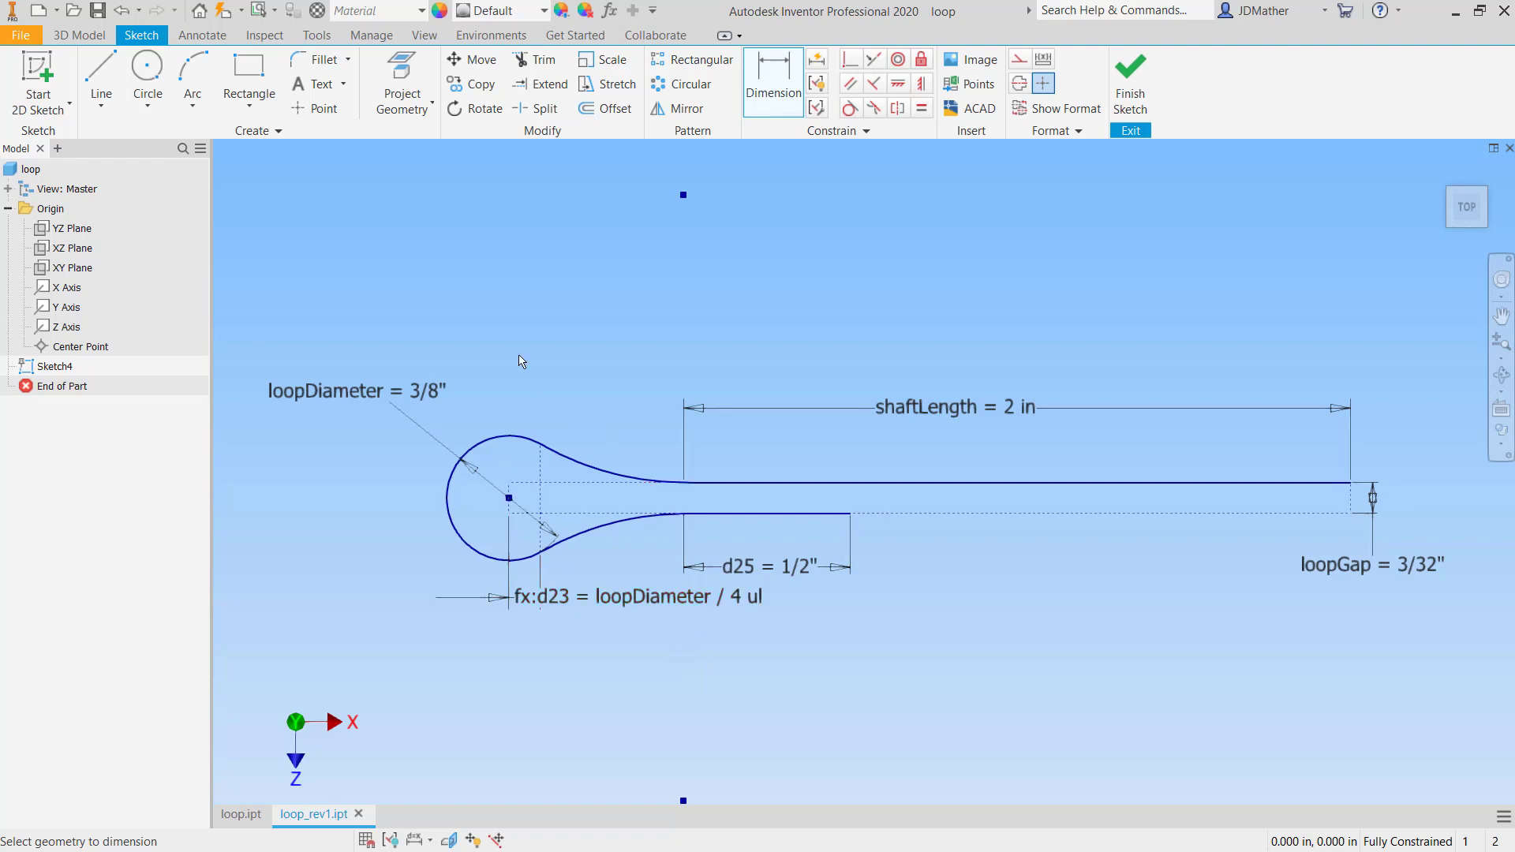
# Draw a construction line from the loop circle's centre to its left edge.
pyautogui.press('l')
pyautogui.click(509, 498)
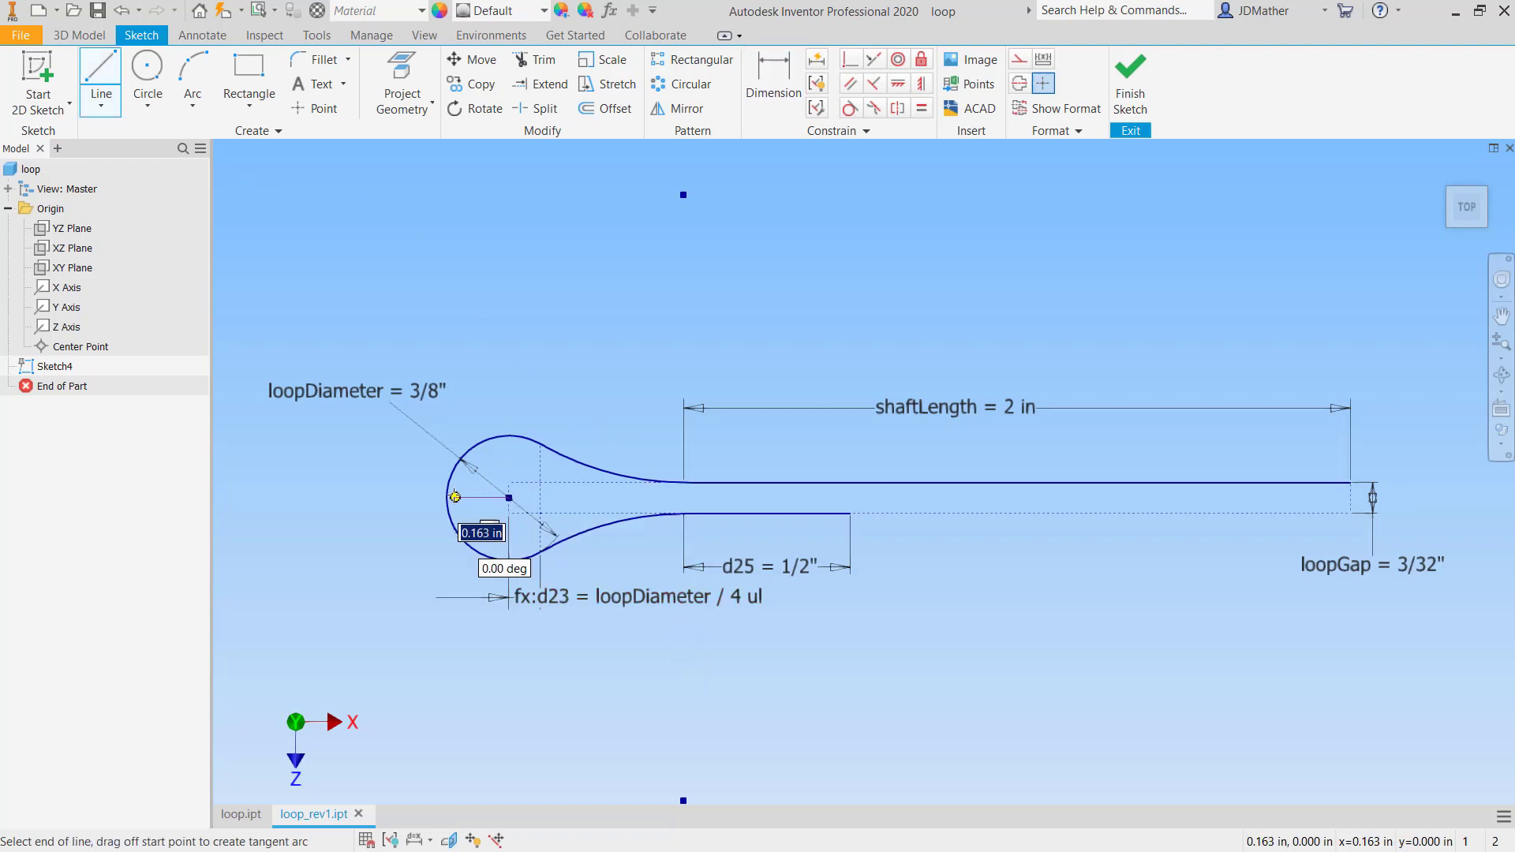
pyautogui.click(446, 497)
pyautogui.rightClick(474, 502)
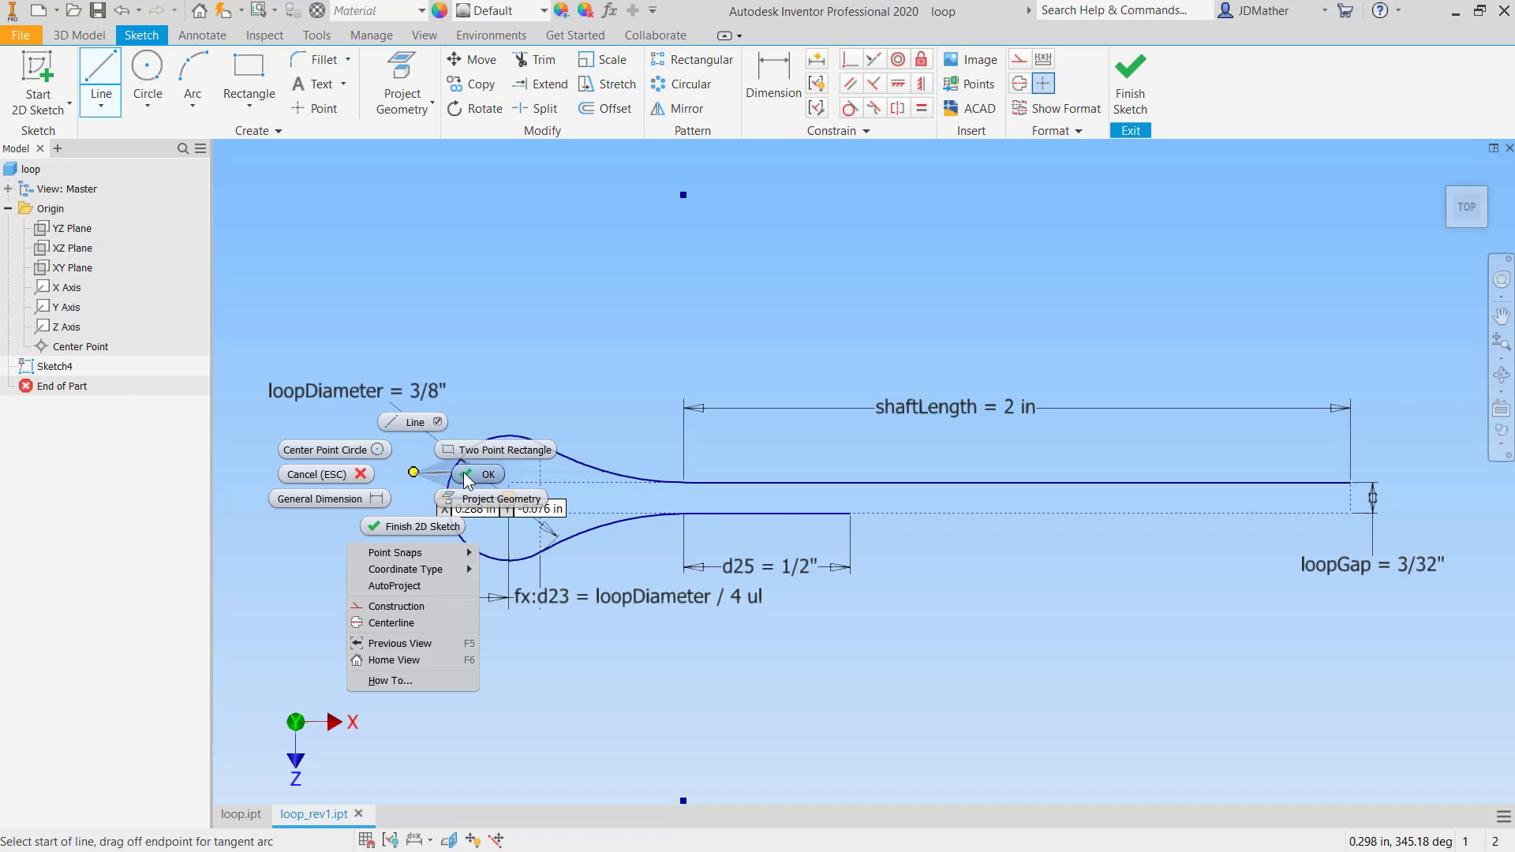
pyautogui.press('Escape')
pyautogui.rightClick(478, 504)
pyautogui.click(545, 506)
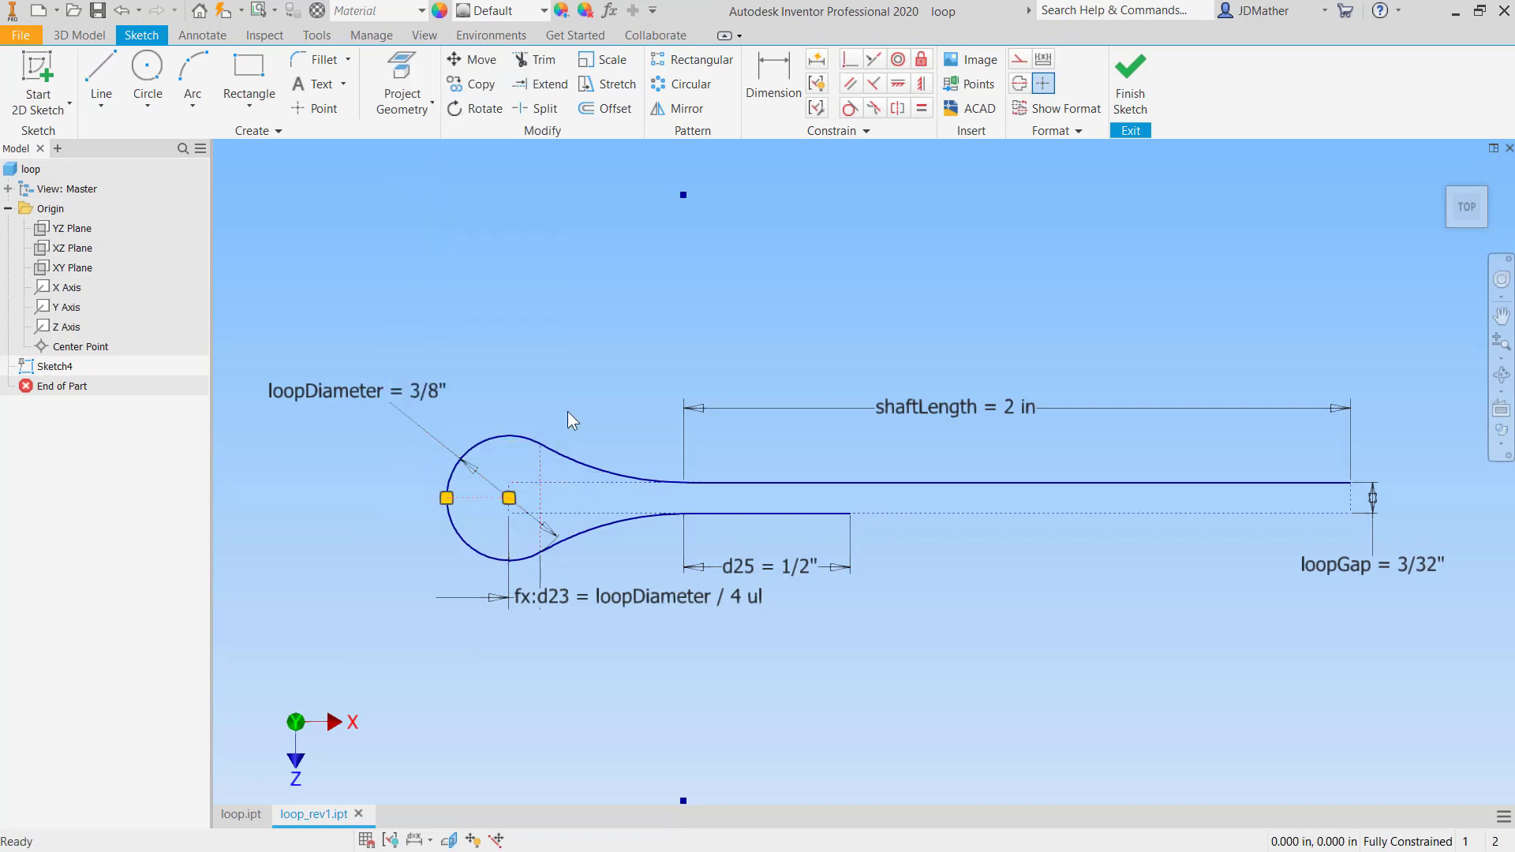
# Draw a short vertical line below the shaft and dimension it as wireDiameter = 1/16".
pyautogui.click(108, 72)
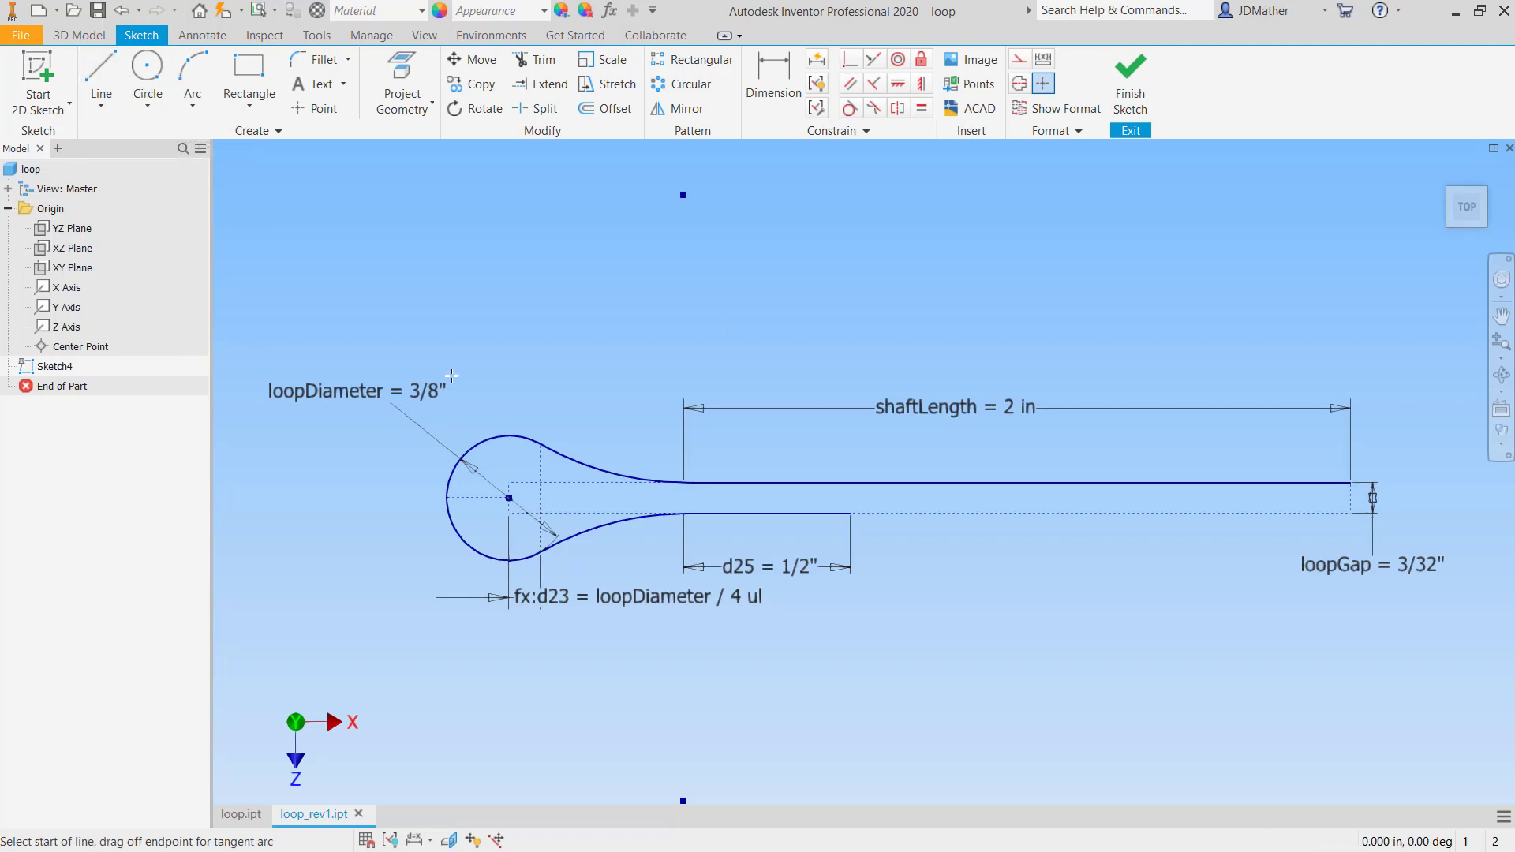
pyautogui.click(916, 545)
pyautogui.click(916, 585)
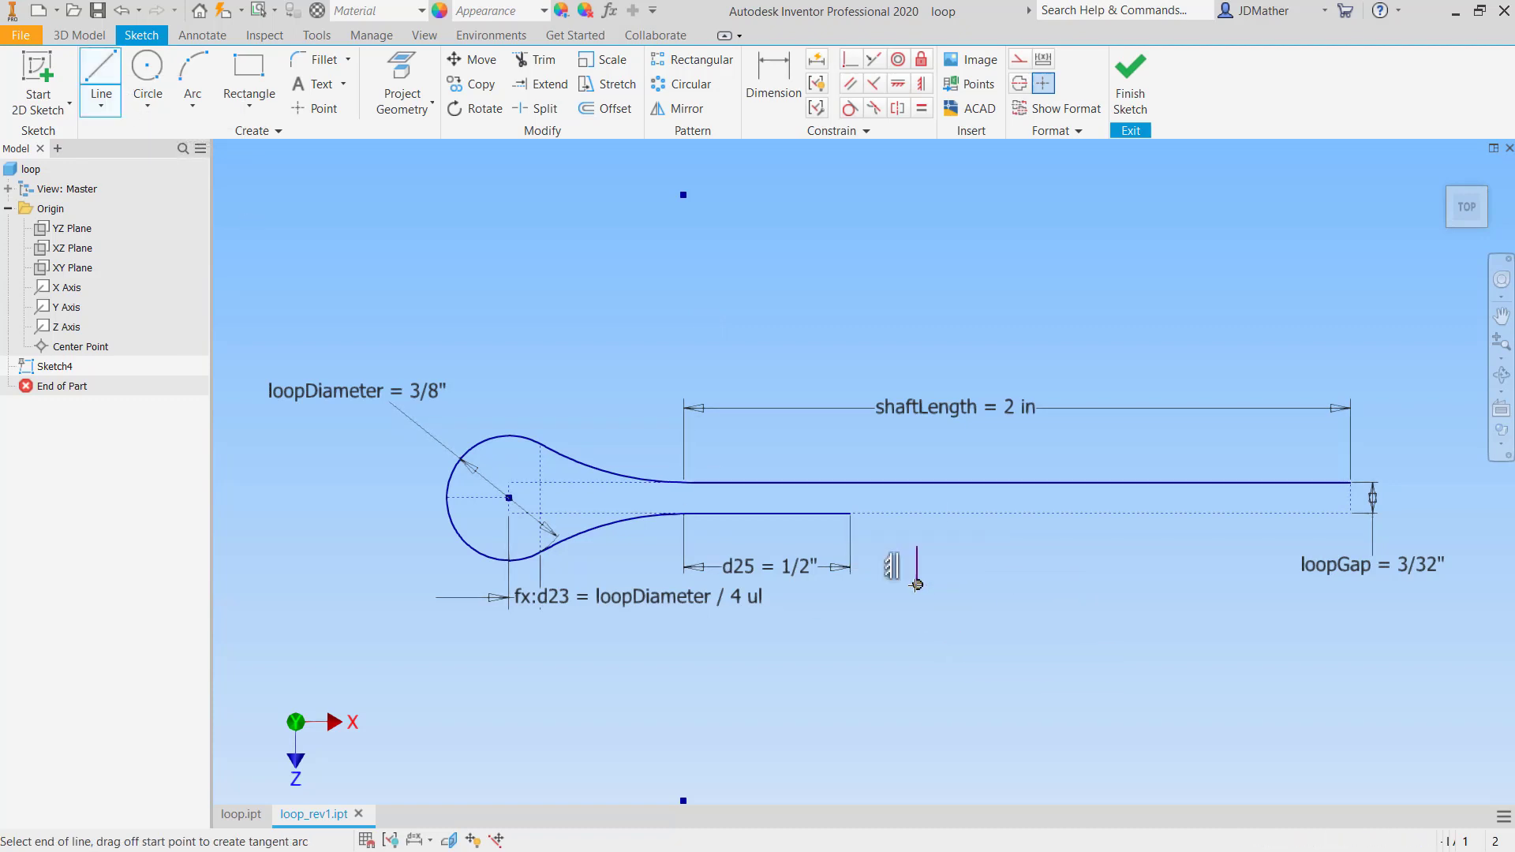
pyautogui.rightClick(911, 586)
pyautogui.click(907, 532)
pyautogui.press('d')
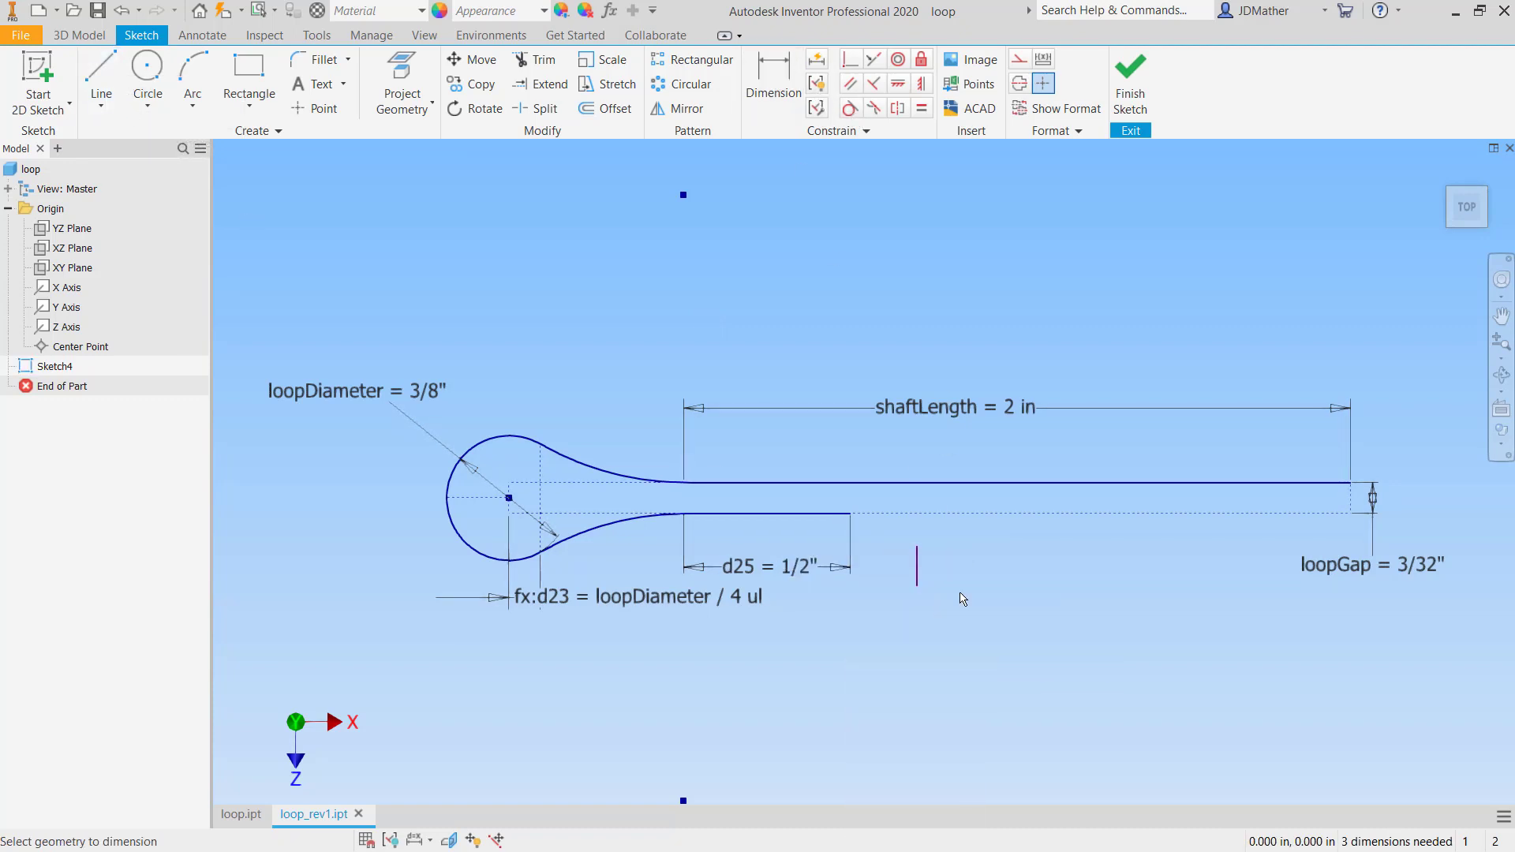
pyautogui.click(917, 572)
pyautogui.click(957, 622)
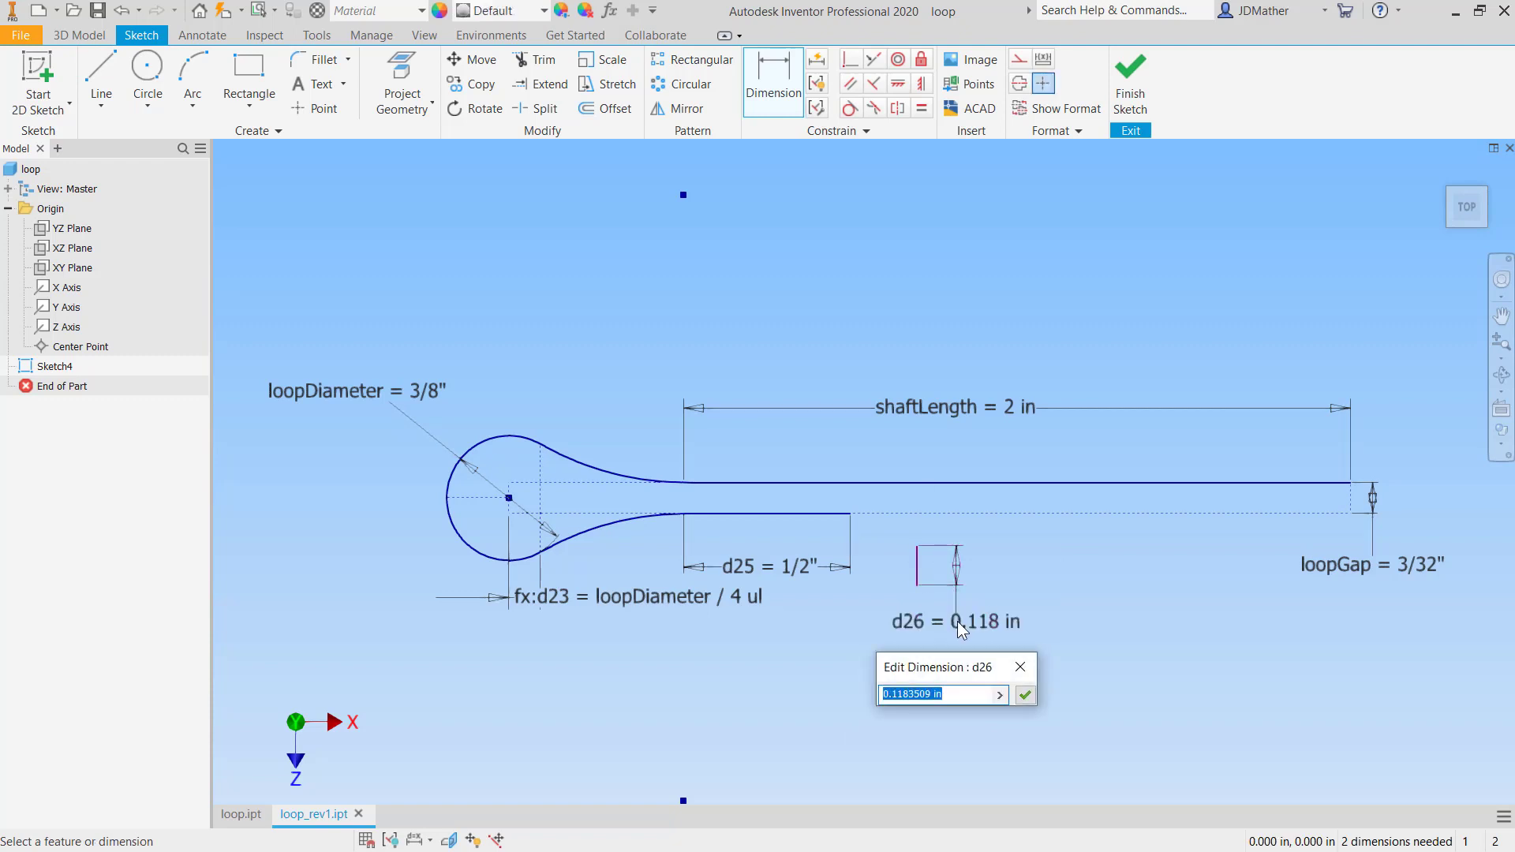
pyautogui.write('Wire')
pyautogui.write('re')
pyautogui.write('Diameter')
pyautogui.write('=1/')
pyautogui.write('1')
pyautogui.write('6"')
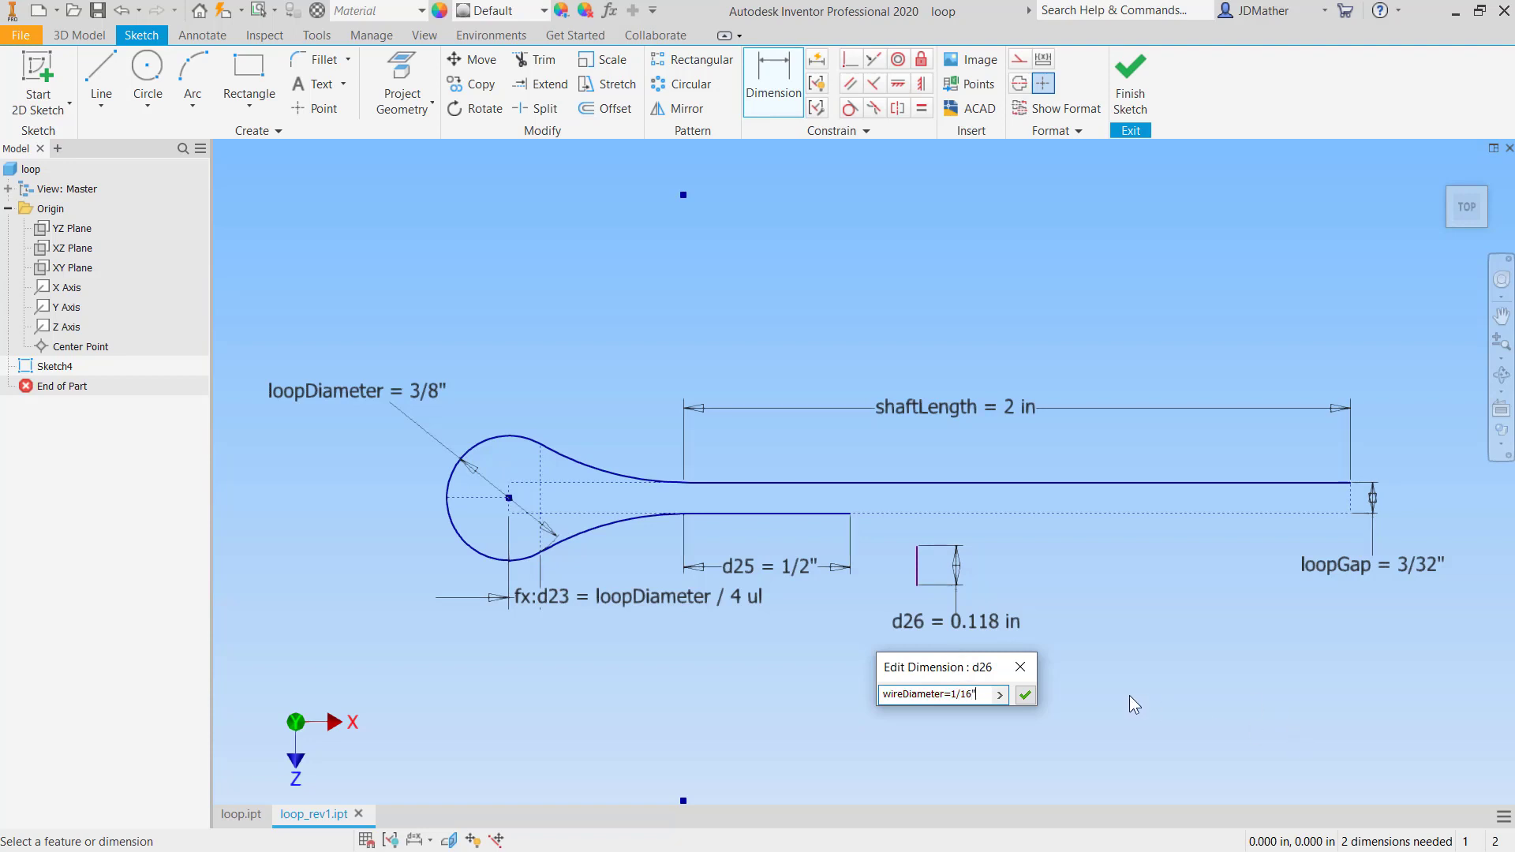
# Accept wireDiameter = 1/16" and convert the vertical line to construction geometry.
pyautogui.click(1026, 694)
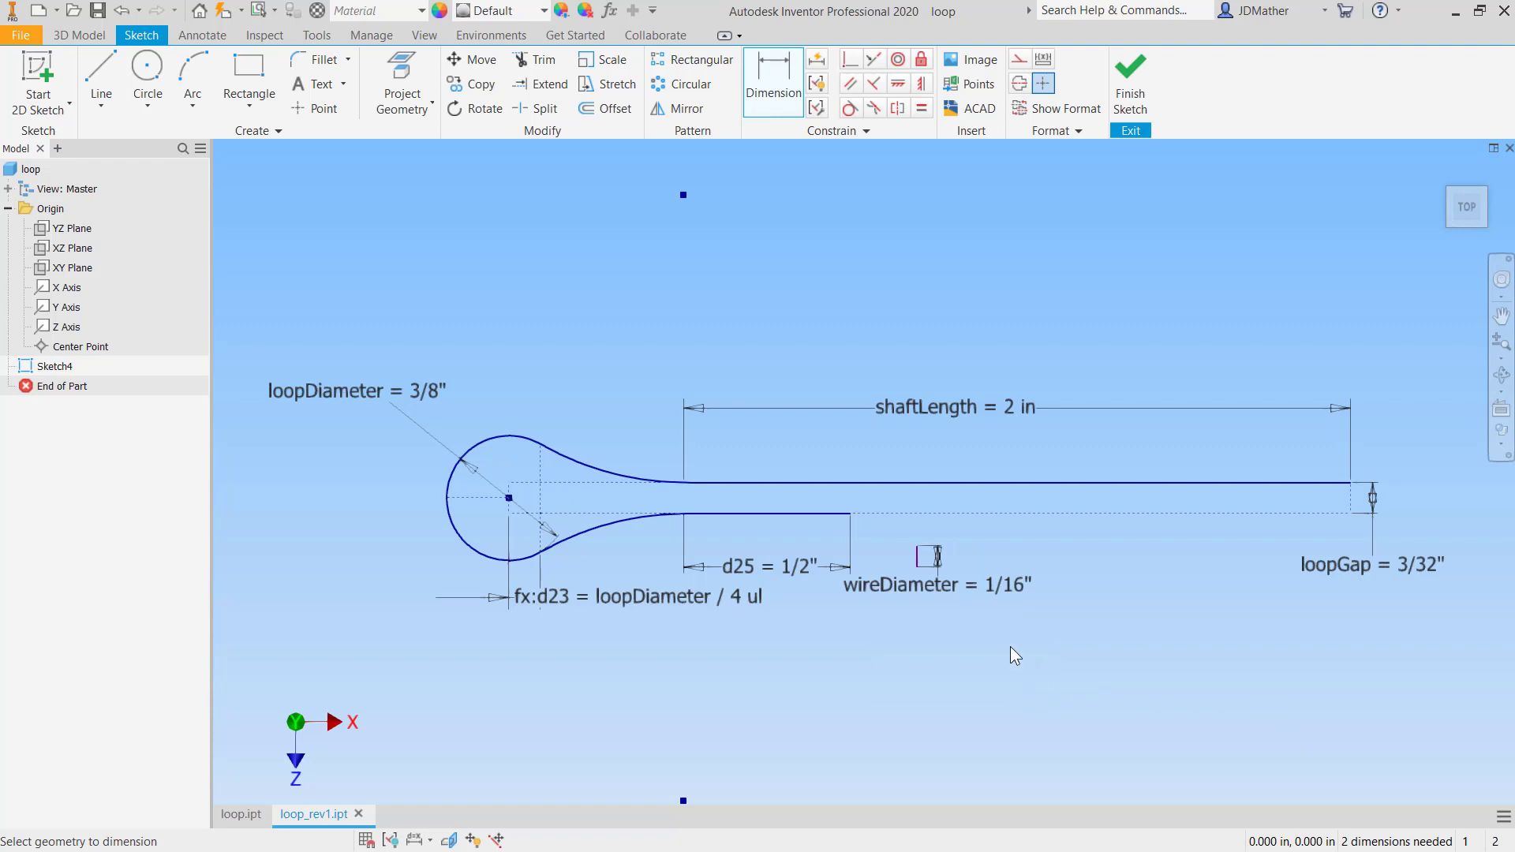
pyautogui.scroll(3, 876, 572)
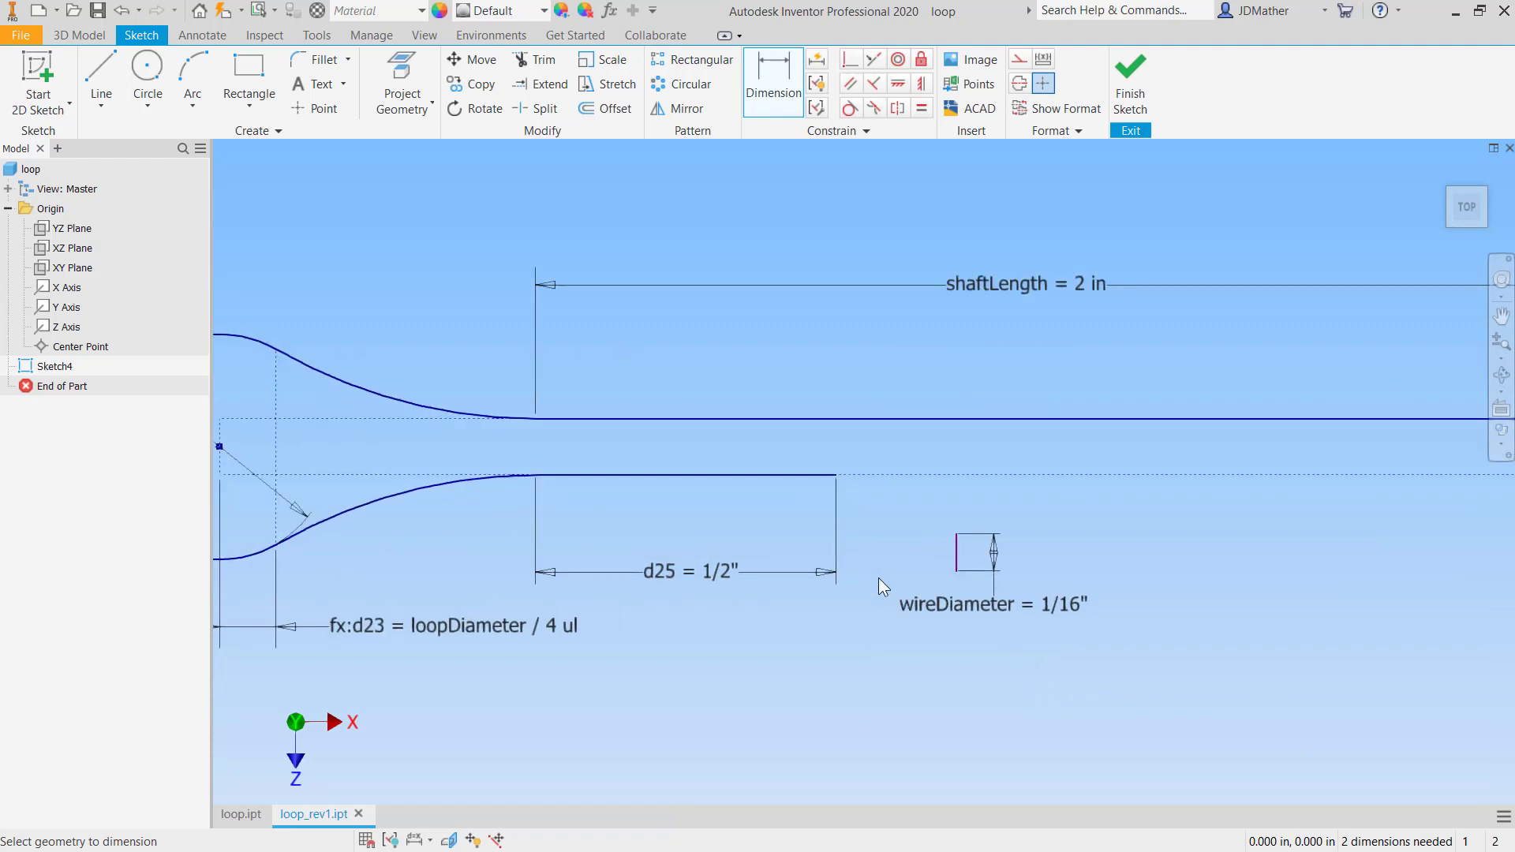
pyautogui.press('Escape')
pyautogui.rightClick(954, 557)
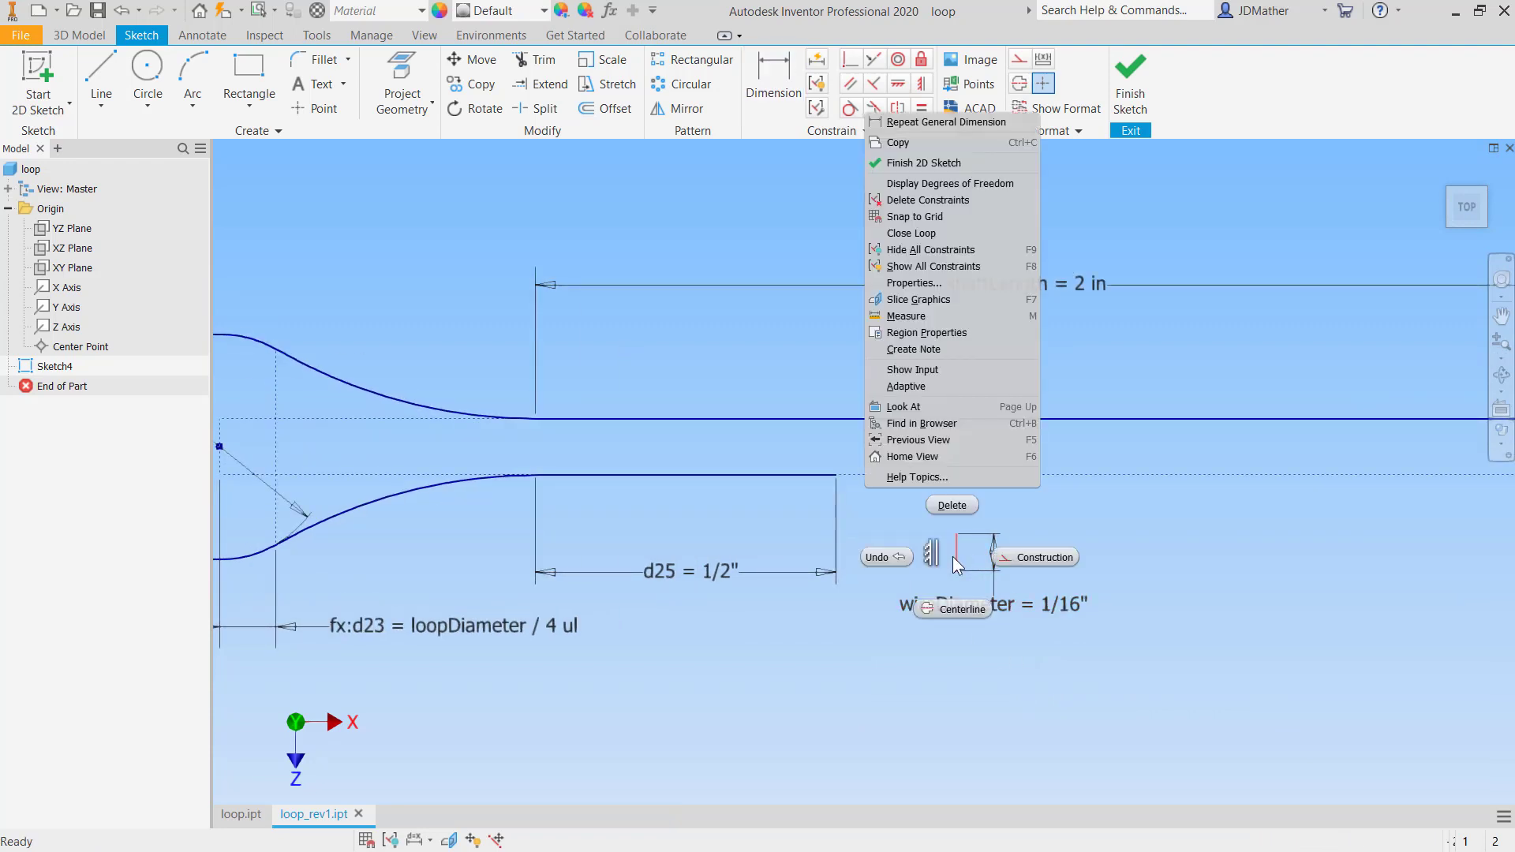
pyautogui.click(1026, 557)
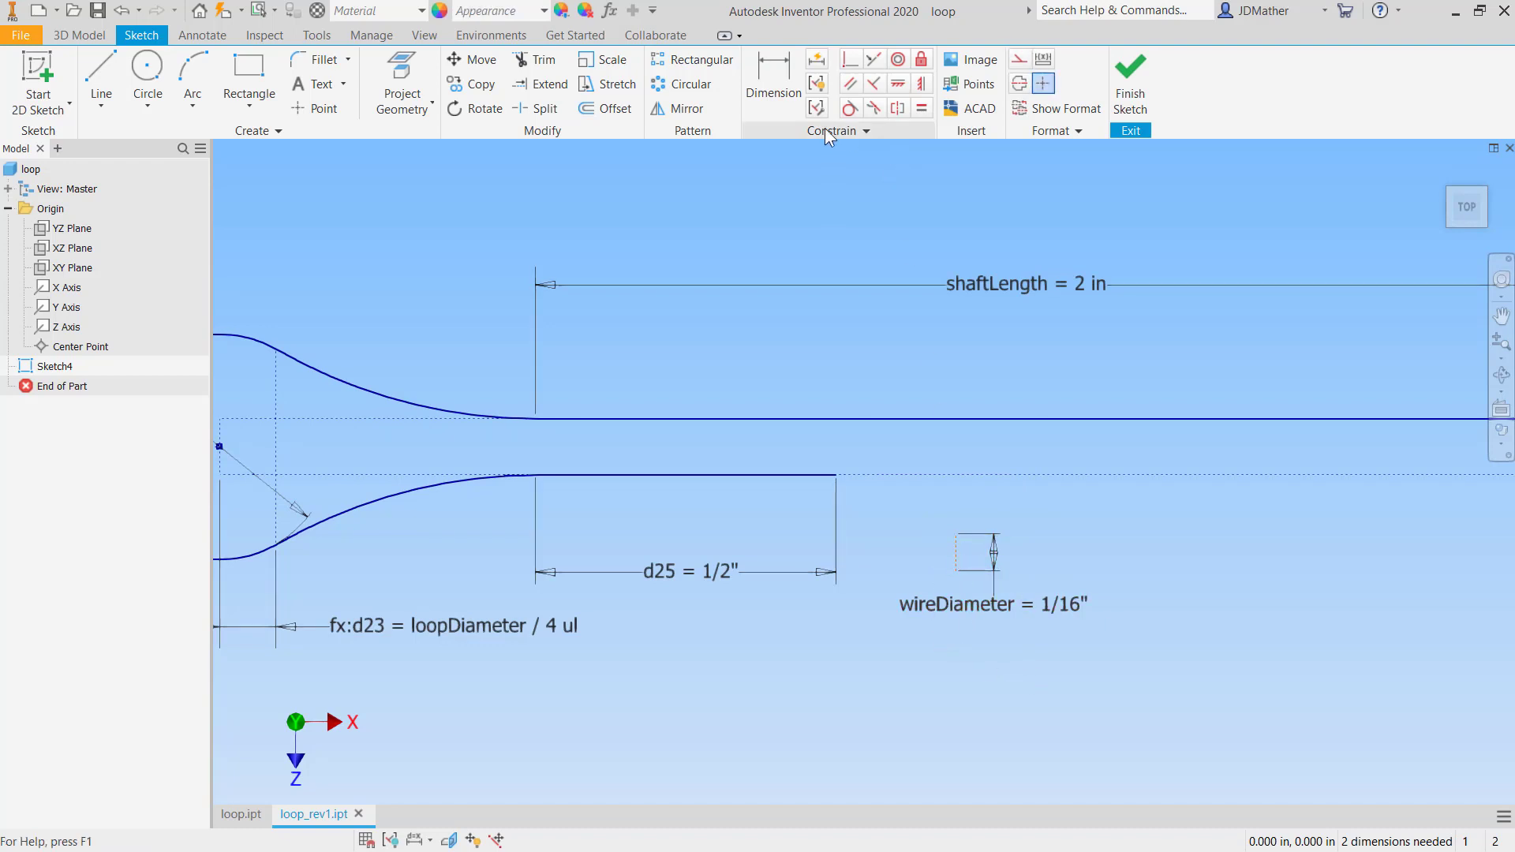
# Make the vertical line's midpoint coincident with the lower line's right end.
pyautogui.click(850, 59)
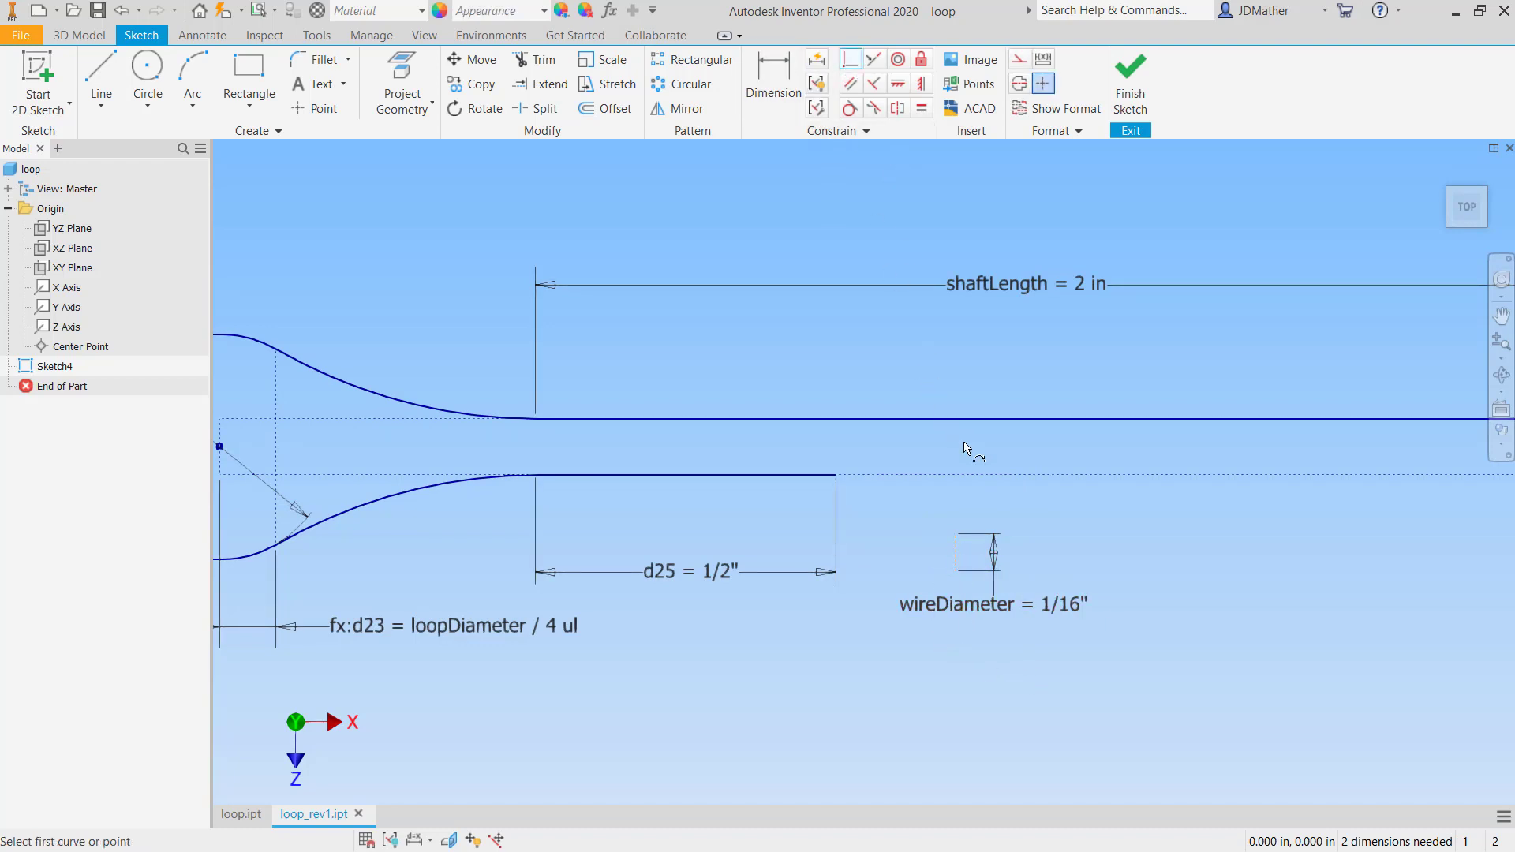
pyautogui.click(957, 552)
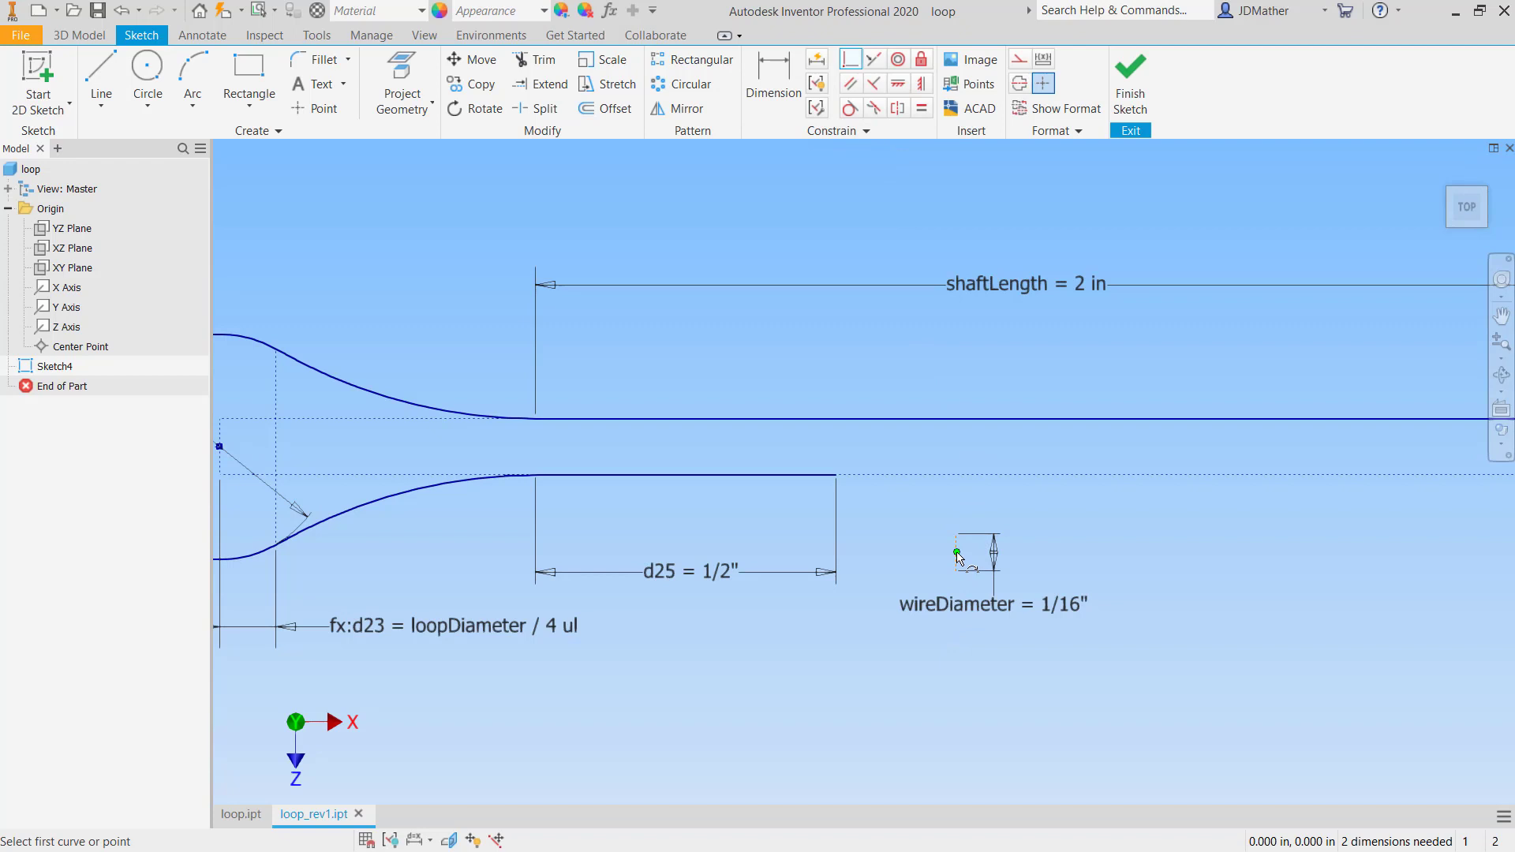
pyautogui.click(837, 477)
pyautogui.rightClick(752, 512)
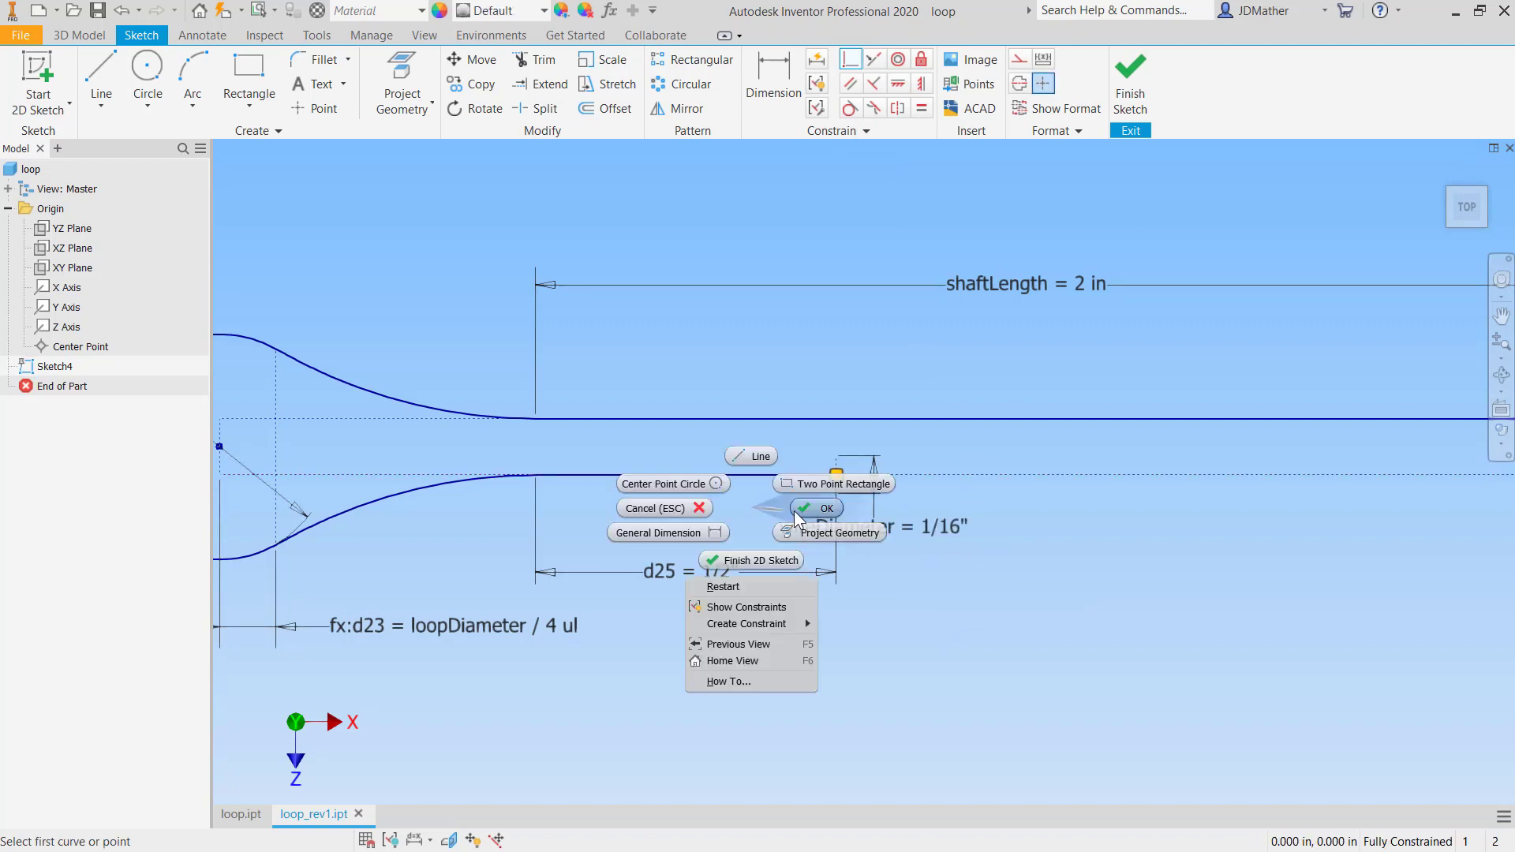
pyautogui.click(797, 513)
# Move the wireDiameter dimension label lower, clear of the shaft lines.
pyautogui.moveTo(868, 526); pyautogui.dragTo(998, 597)
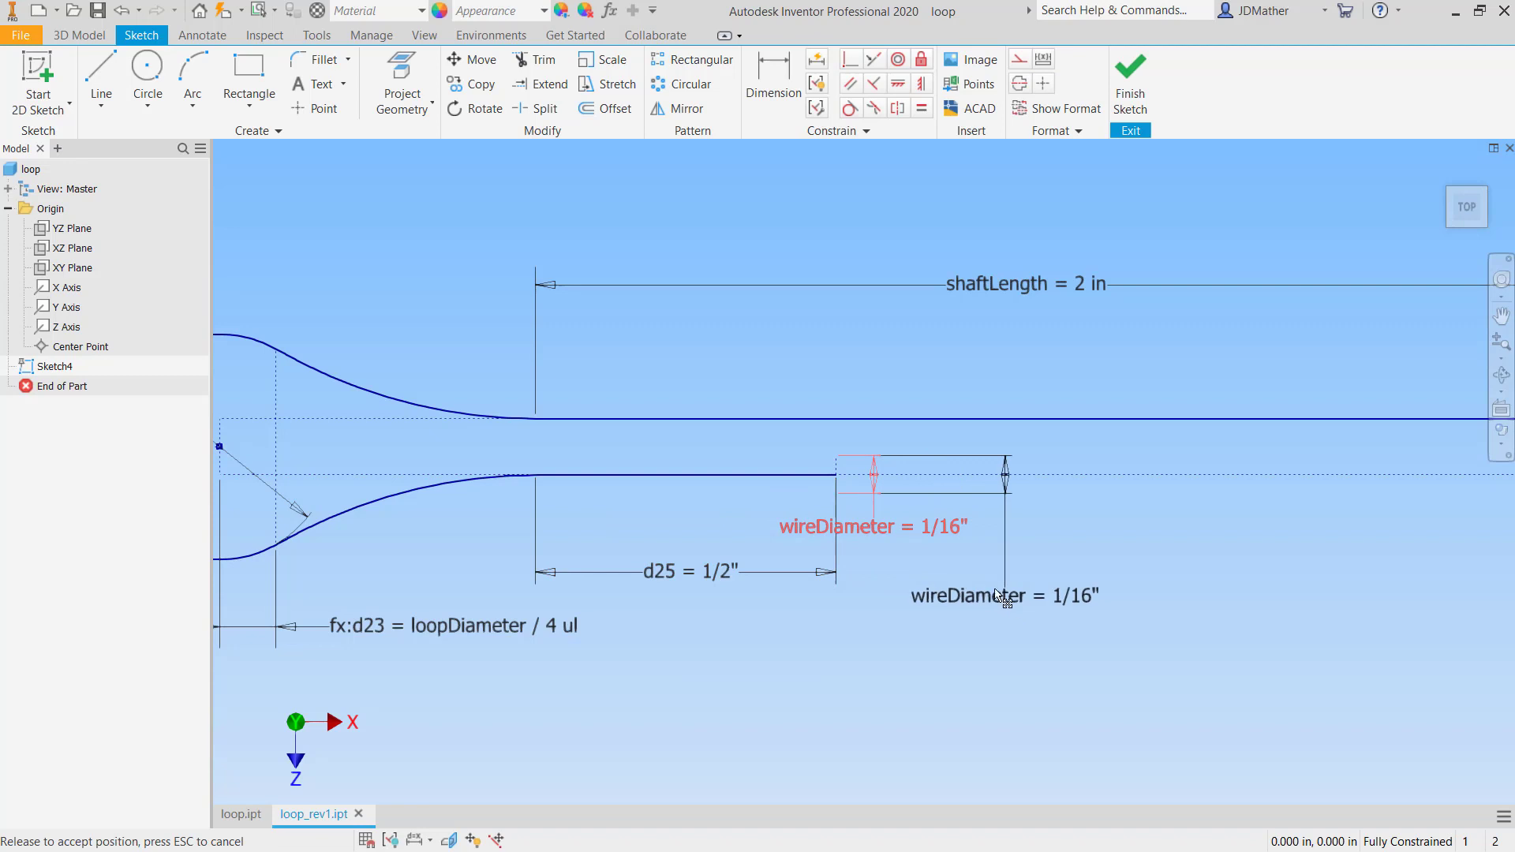
pyautogui.scroll(-3, 818, 453)
pyautogui.scroll(5, 828, 452)
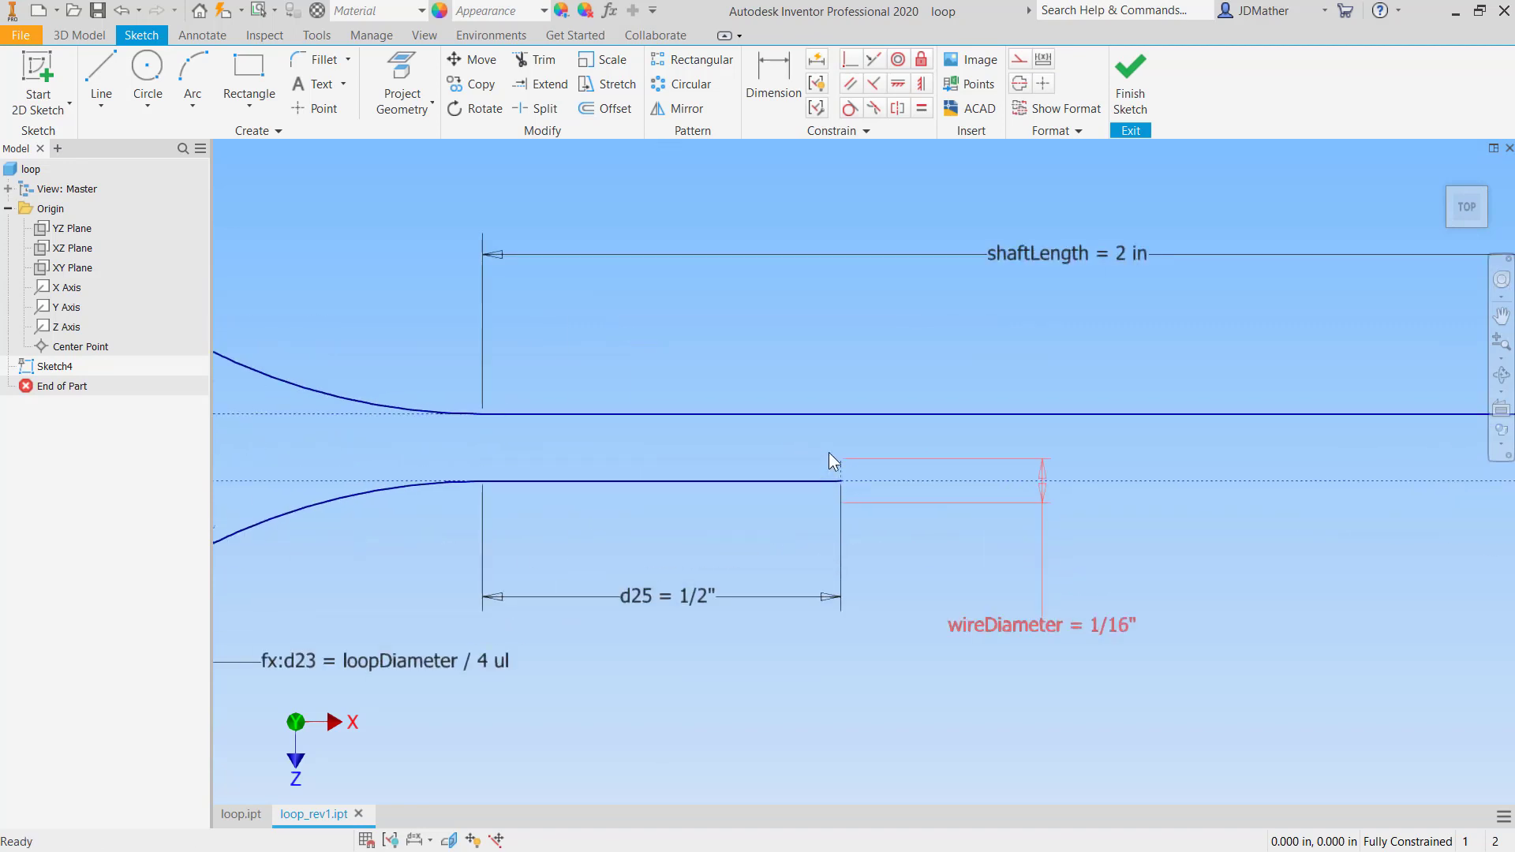
pyautogui.scroll(-4, 813, 443)
pyautogui.scroll(2, 822, 454)
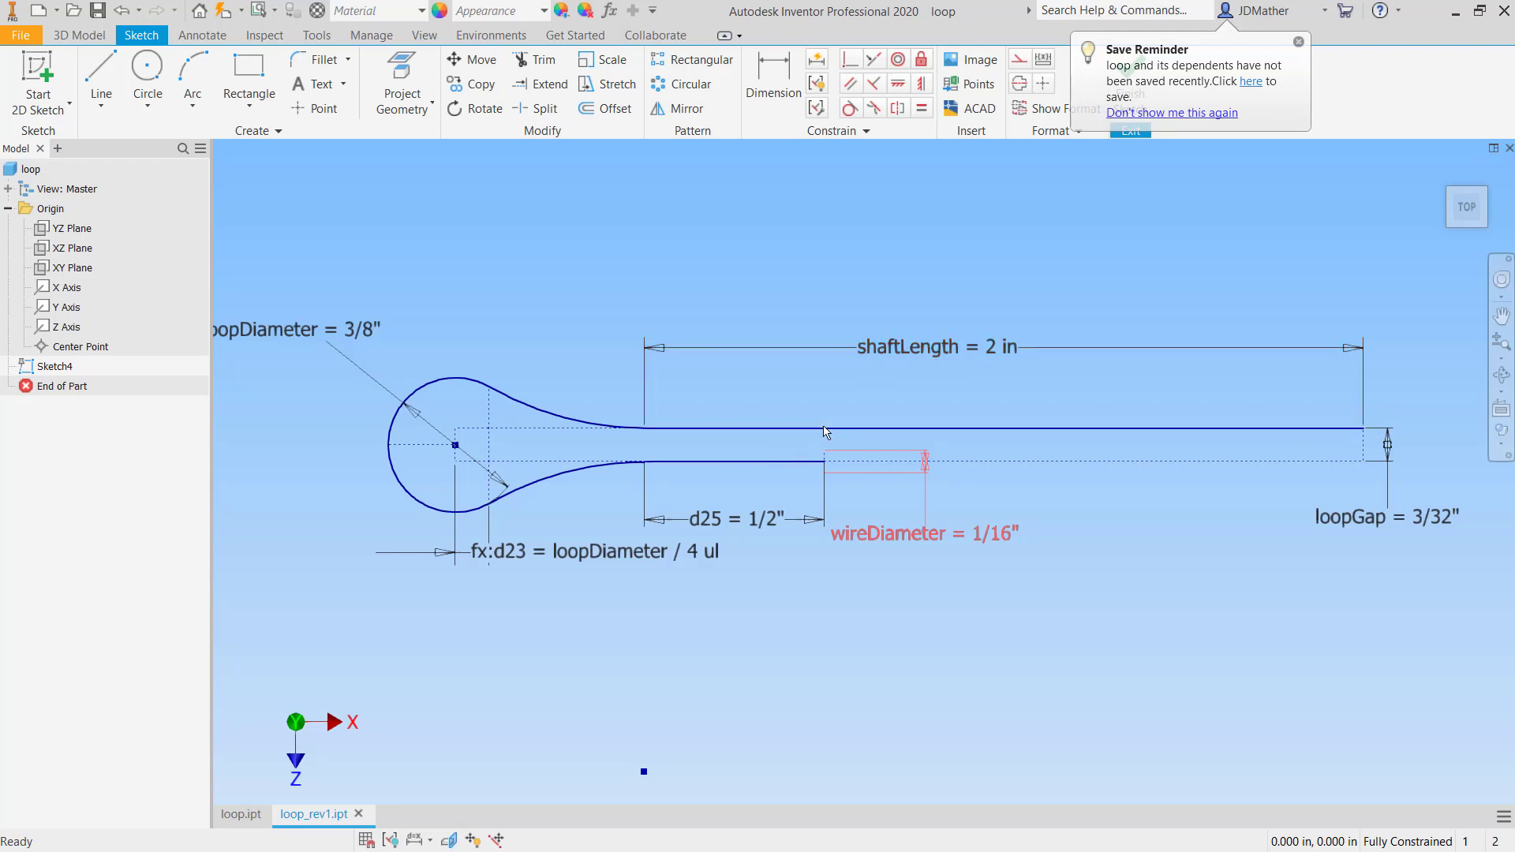
pyautogui.scroll(2, 812, 448)
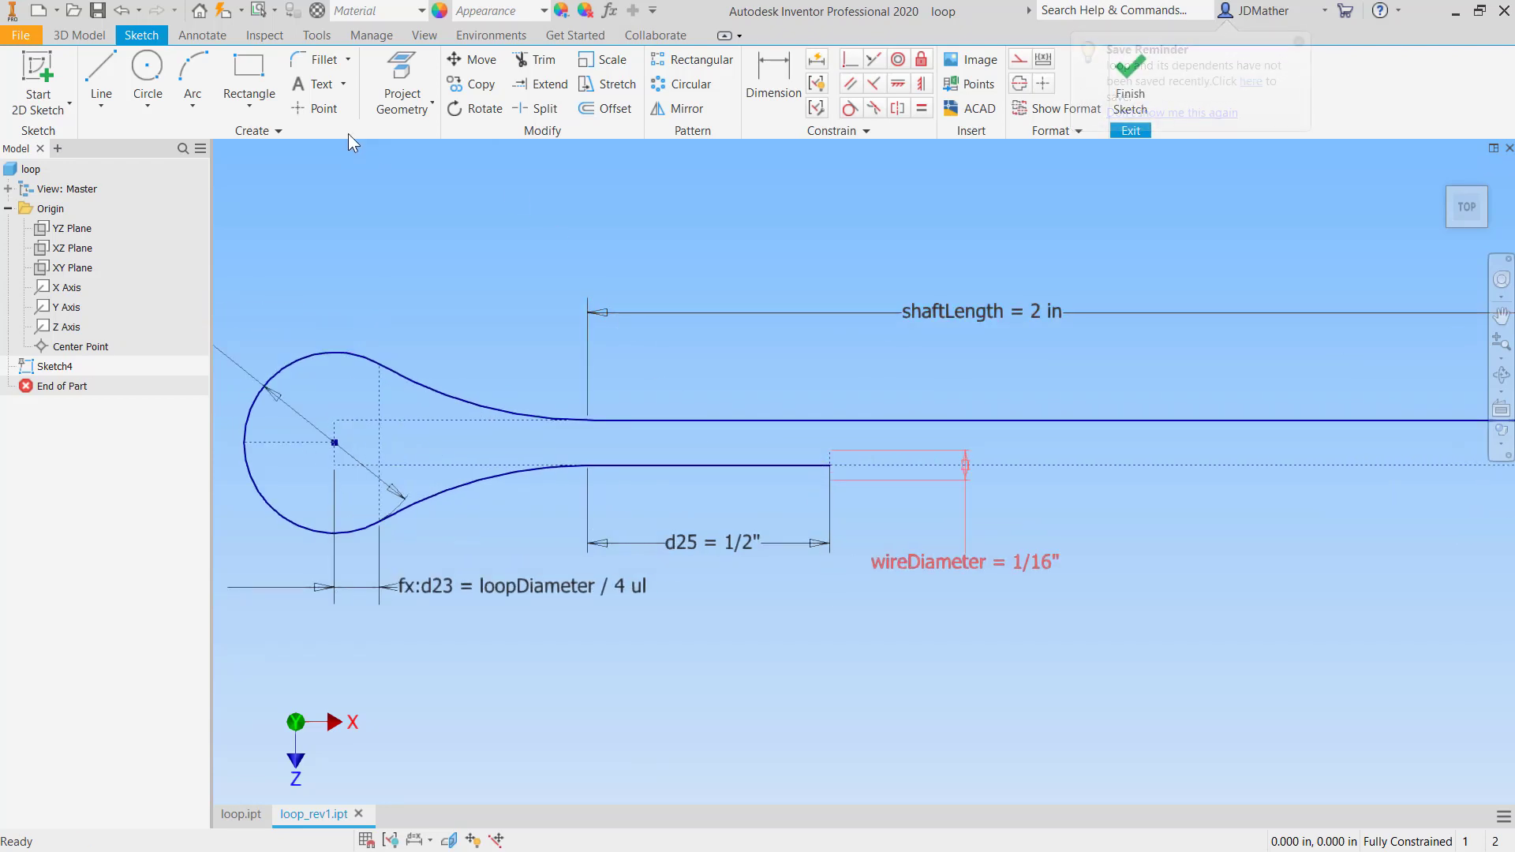
# Draw a short vertical line and make it equal in length to the lower shaft line.
pyautogui.click(101, 75)
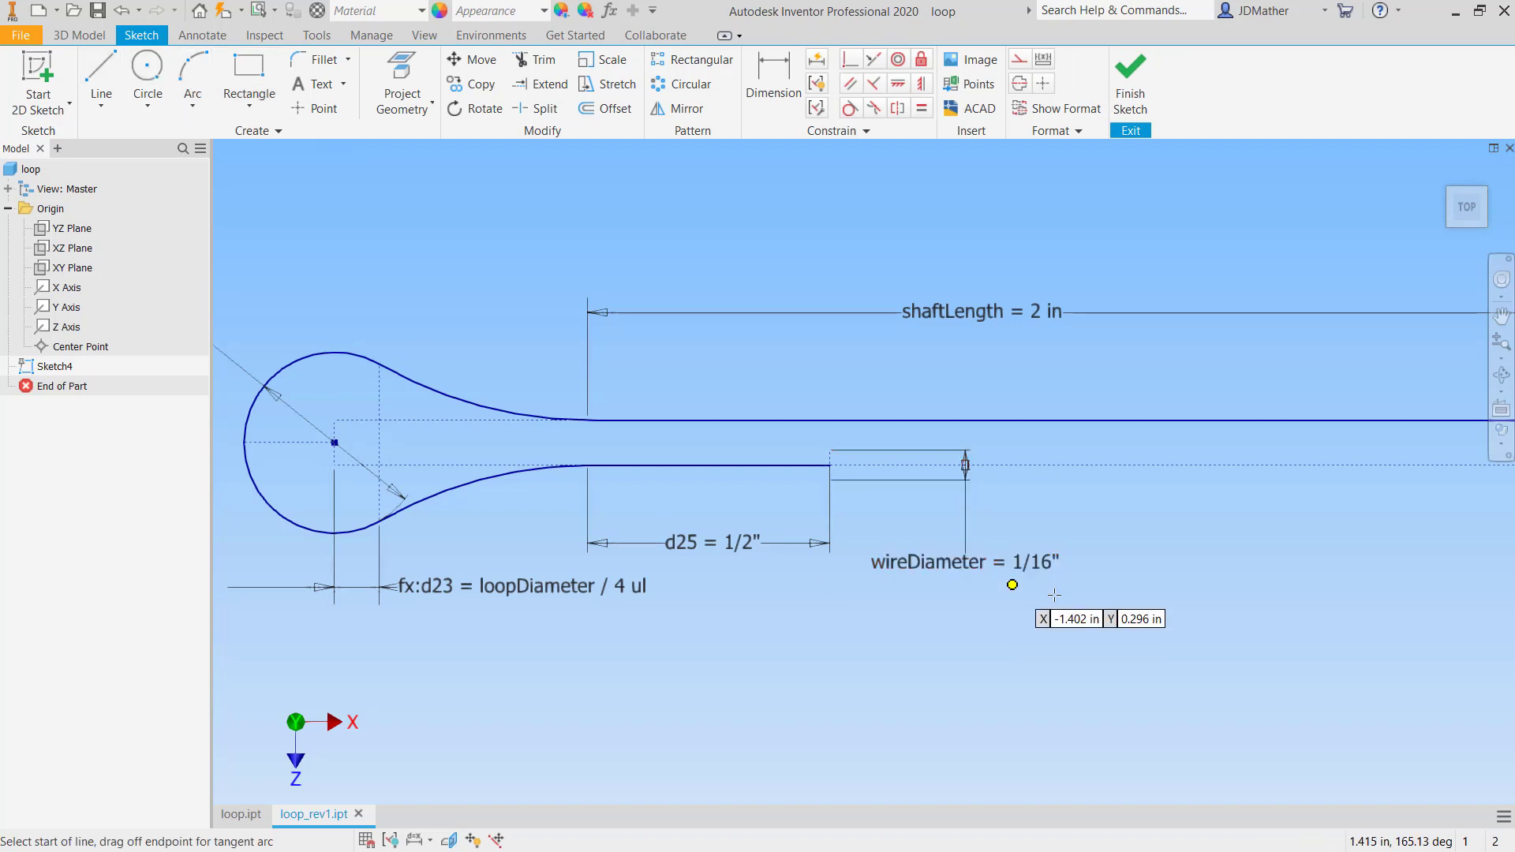
pyautogui.click(1122, 534)
pyautogui.click(1123, 575)
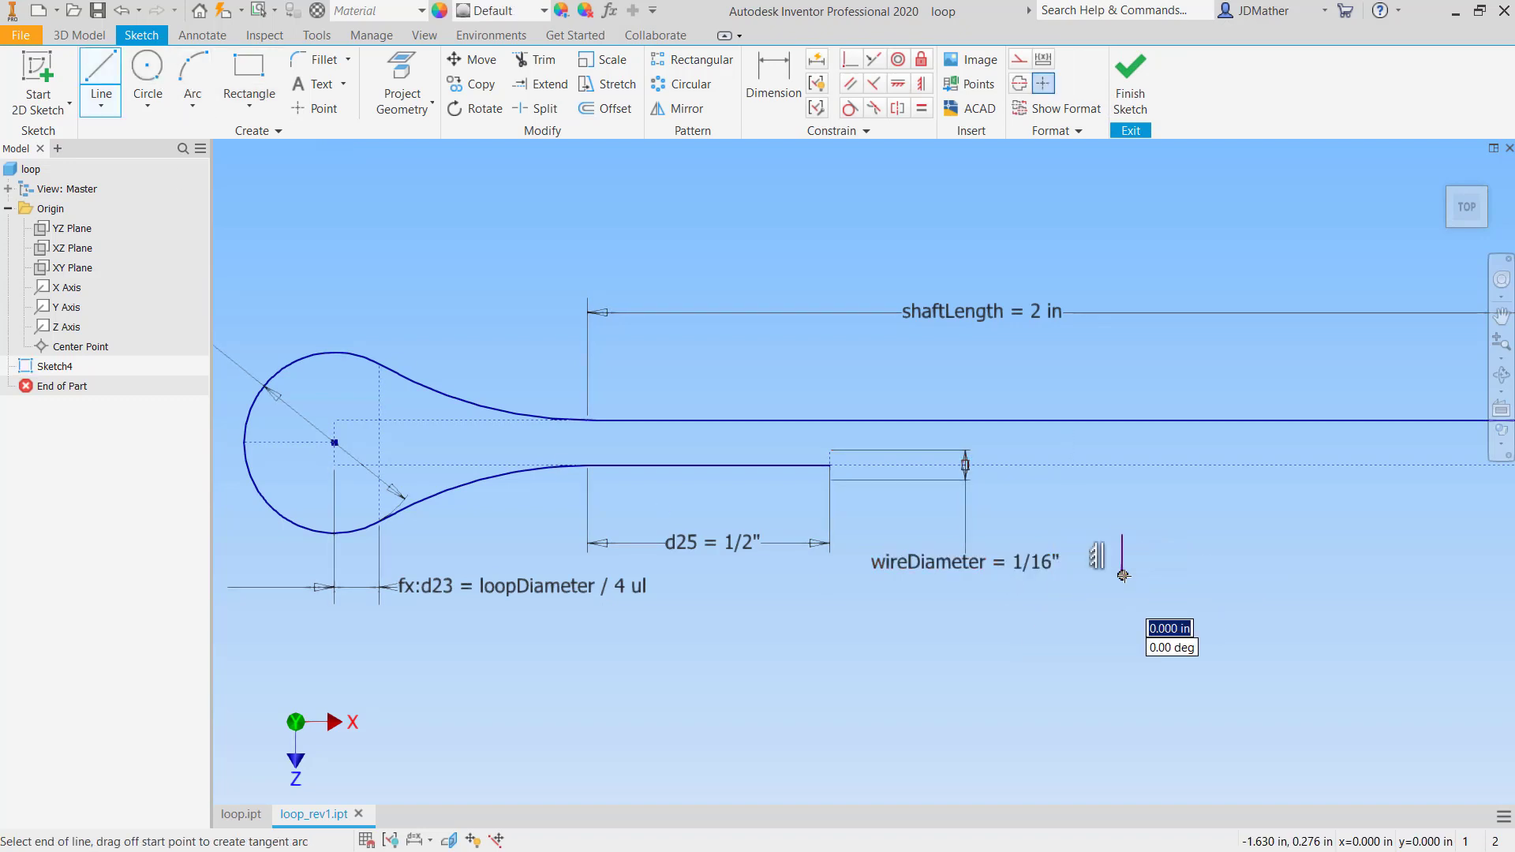
pyautogui.press('Escape')
pyautogui.click(920, 108)
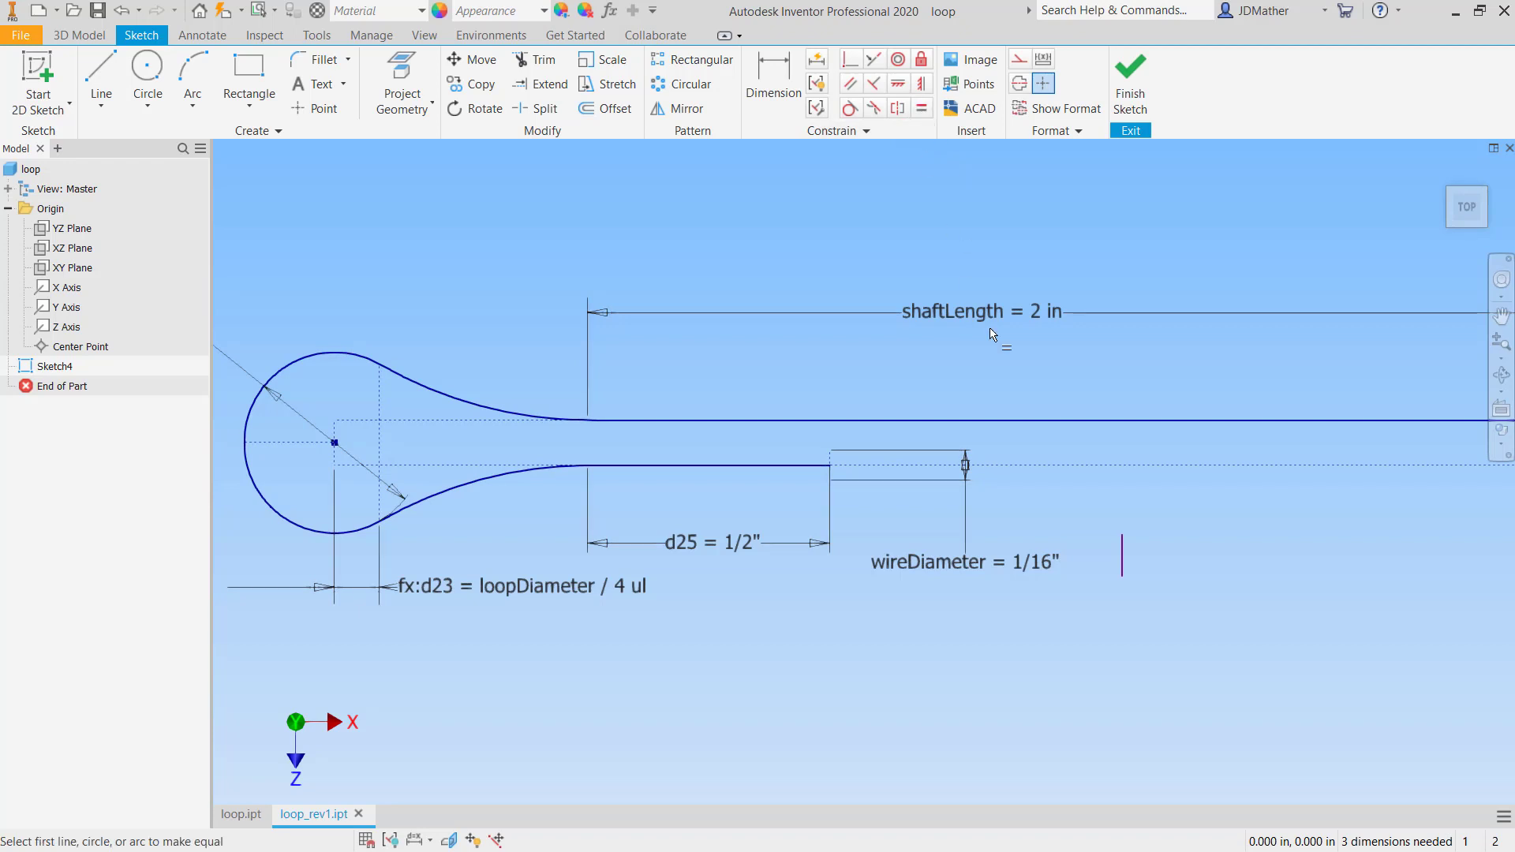
pyautogui.click(1122, 552)
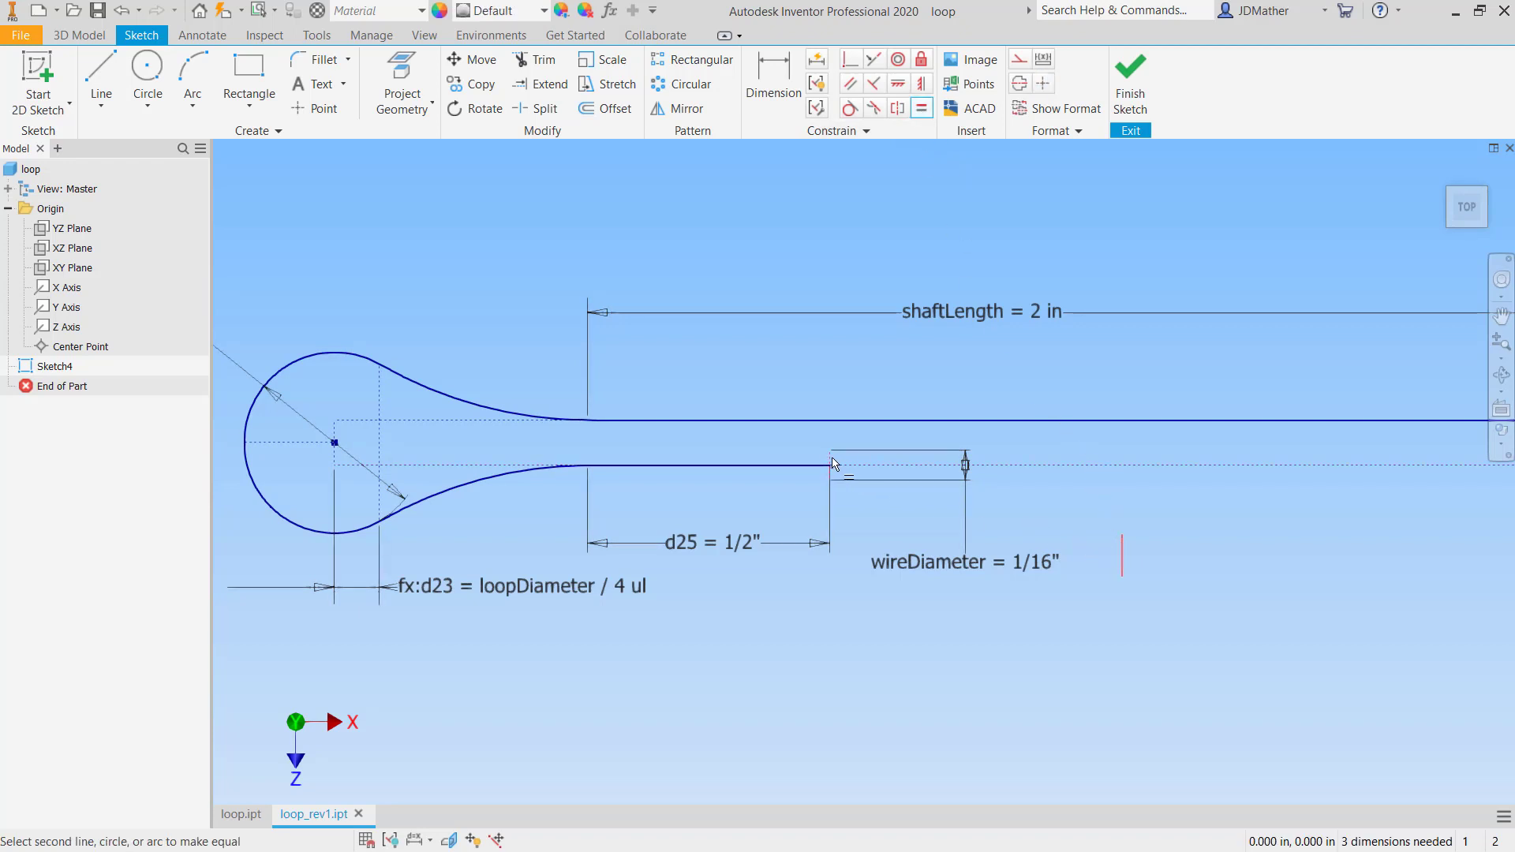
pyautogui.click(832, 464)
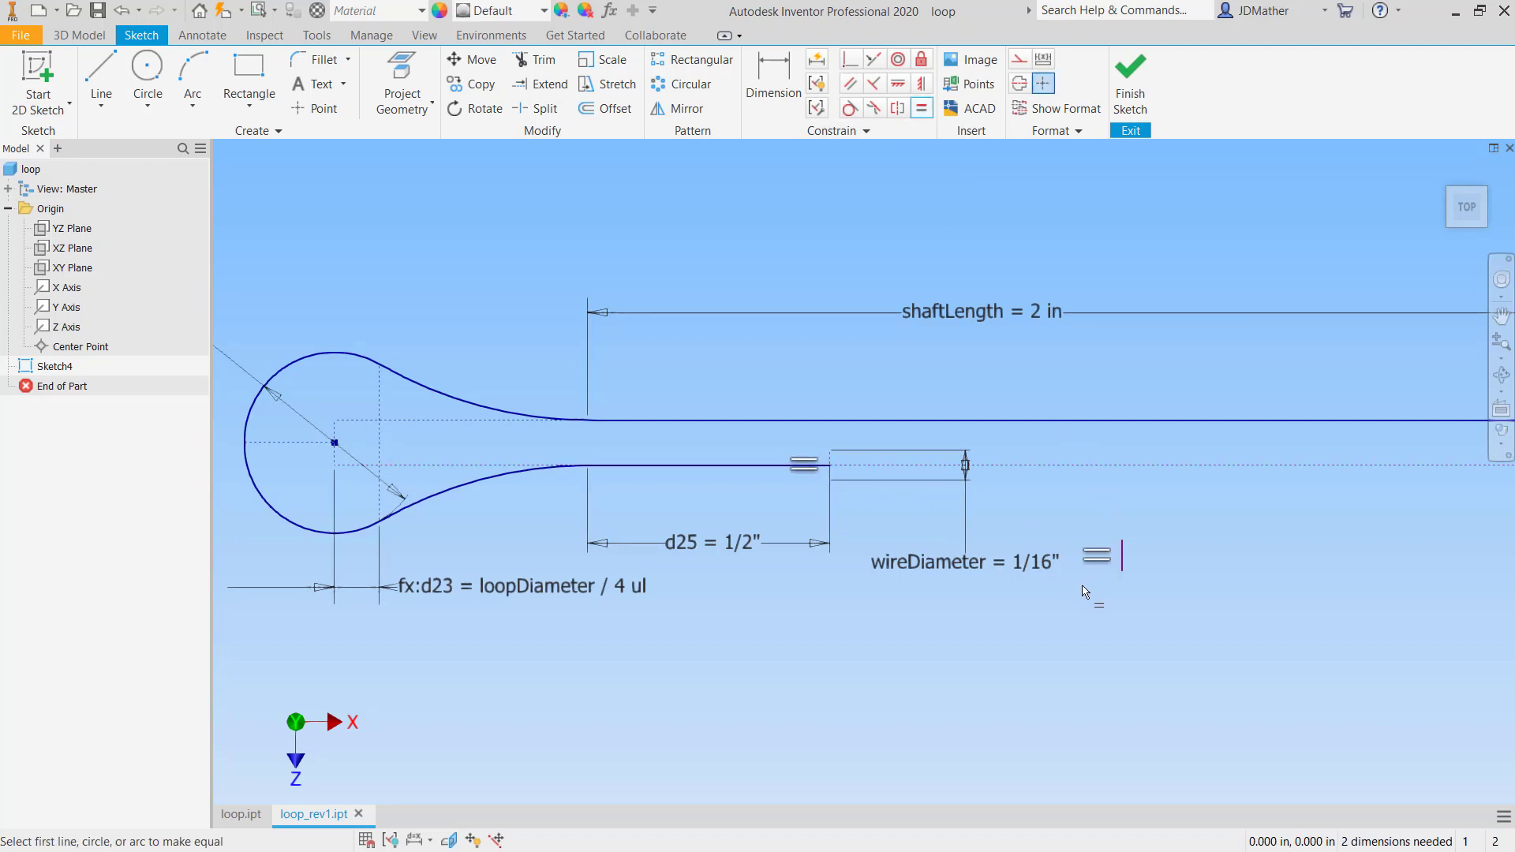
pyautogui.press('Escape')
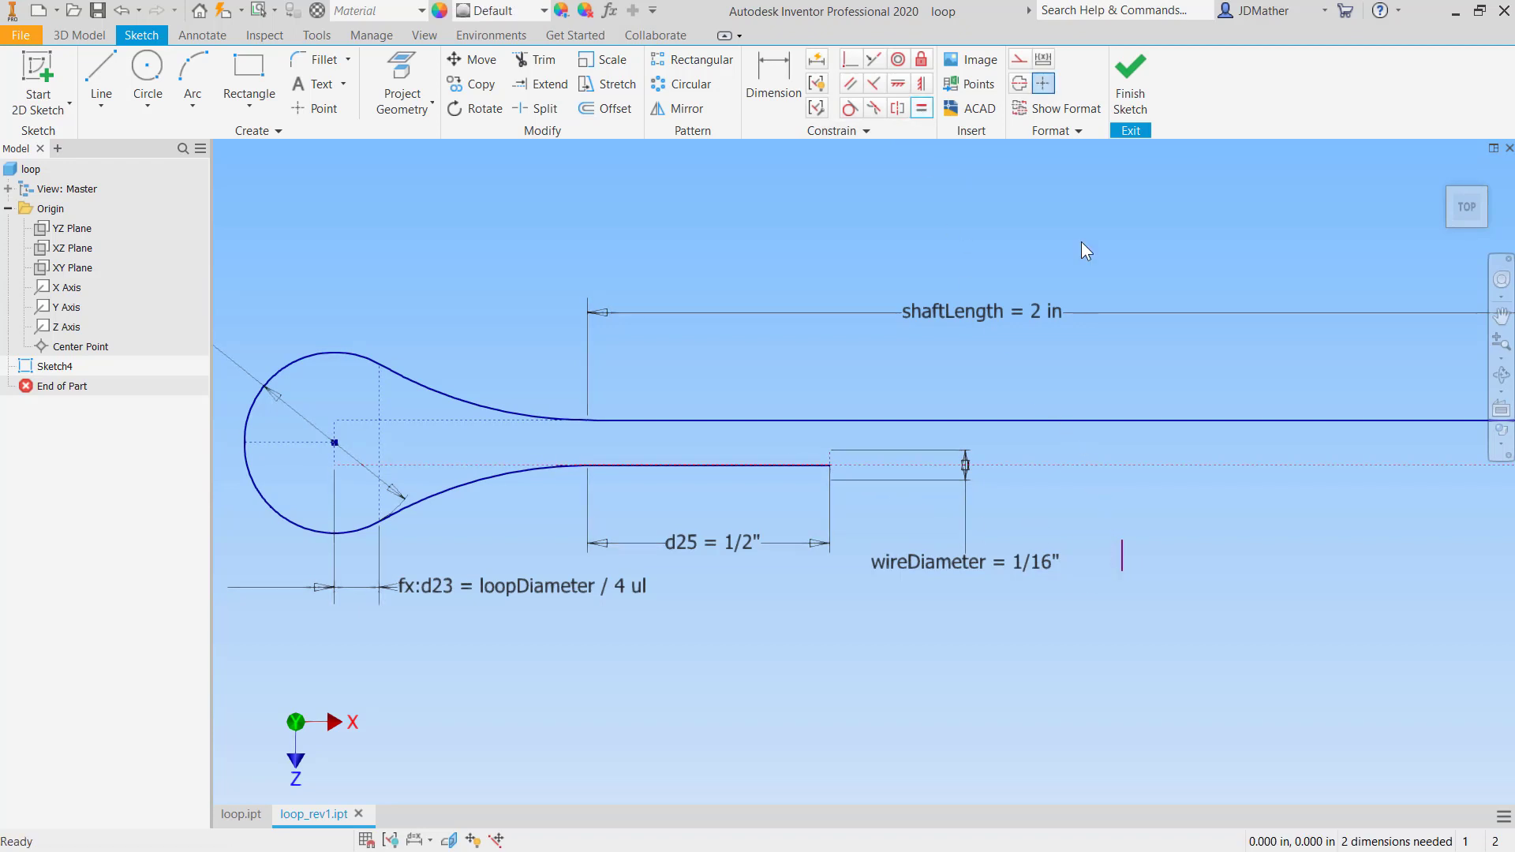
# Make it construction, coincident with the top shaft line, and collinear with the lower line's end.
pyautogui.rightClick(1127, 557)
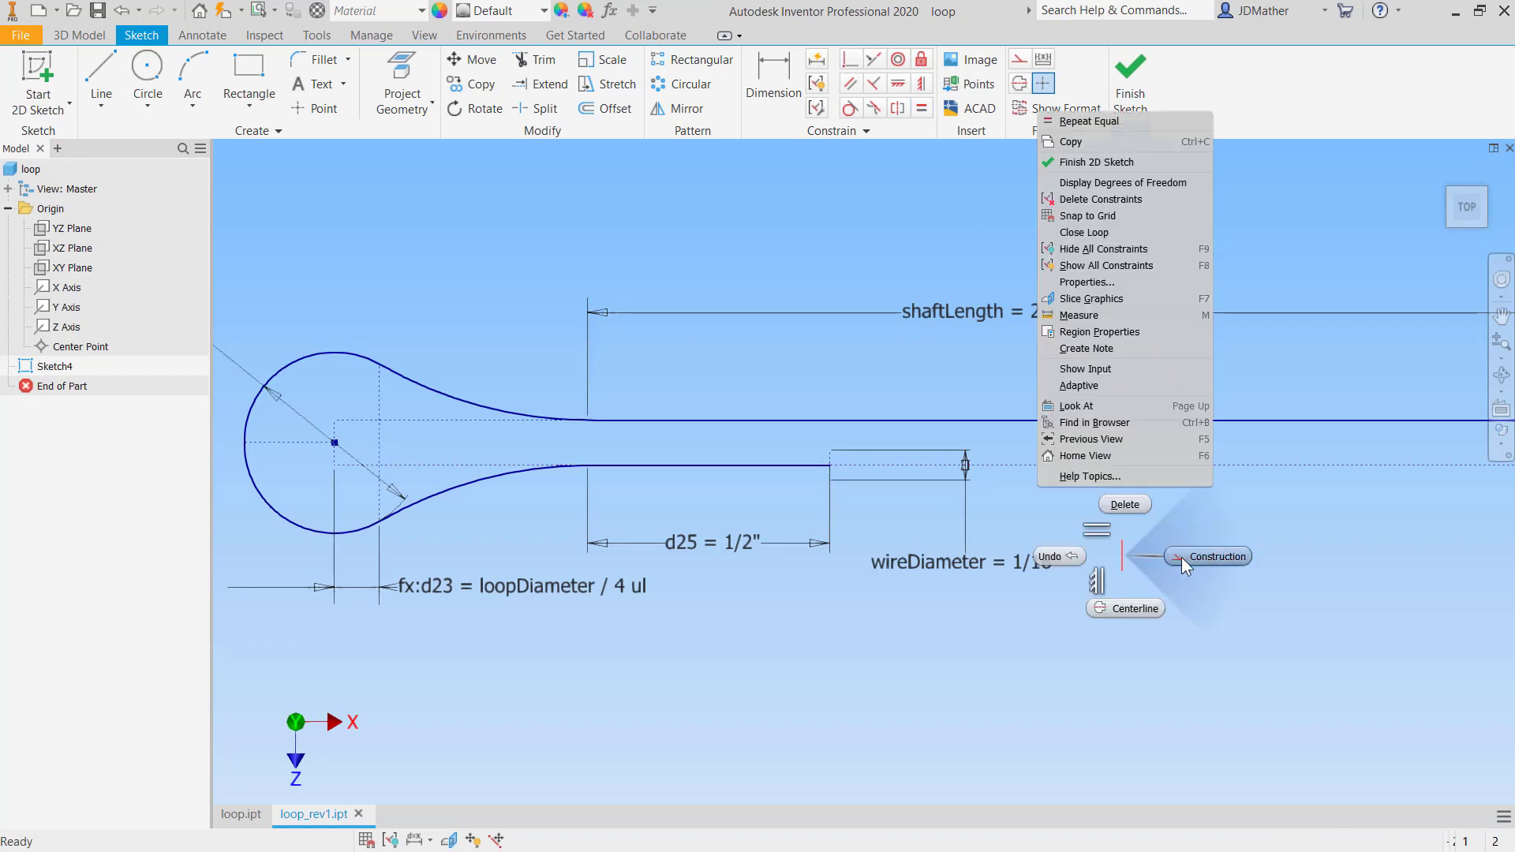
pyautogui.click(1181, 557)
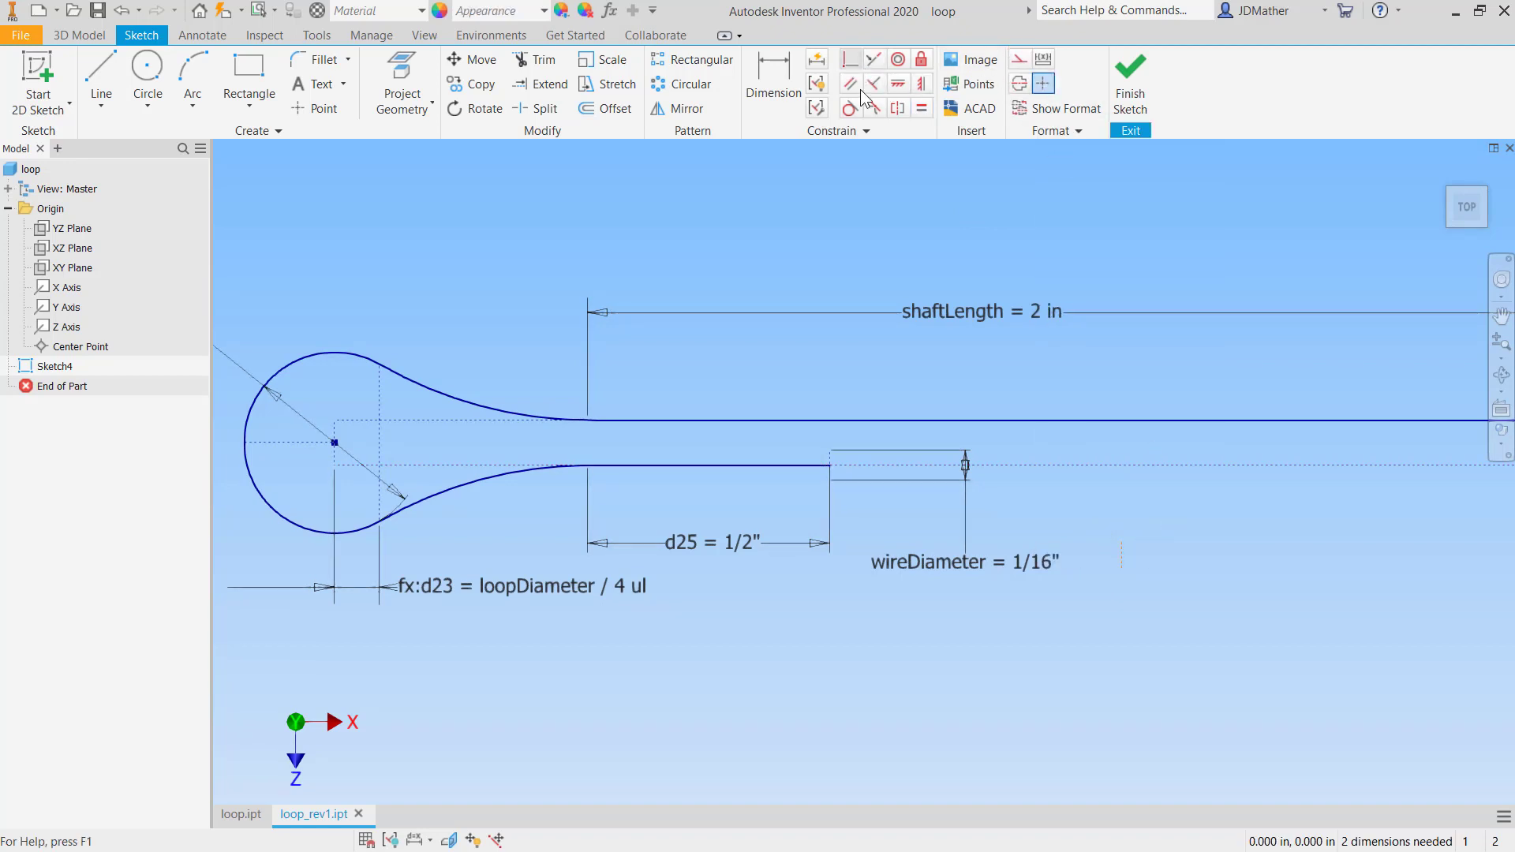
pyautogui.click(849, 59)
pyautogui.click(1124, 556)
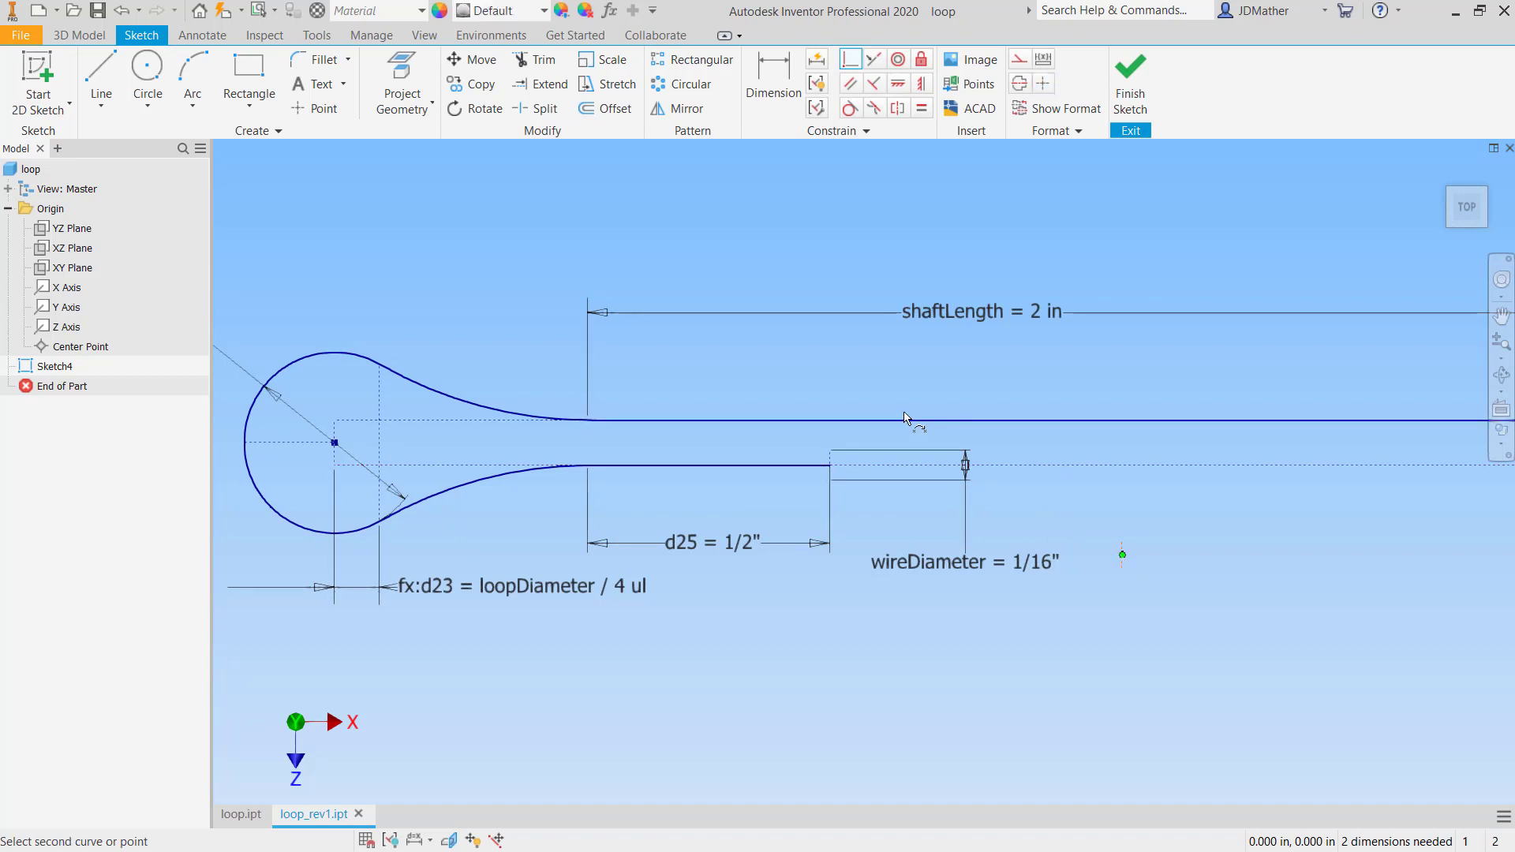
pyautogui.click(892, 422)
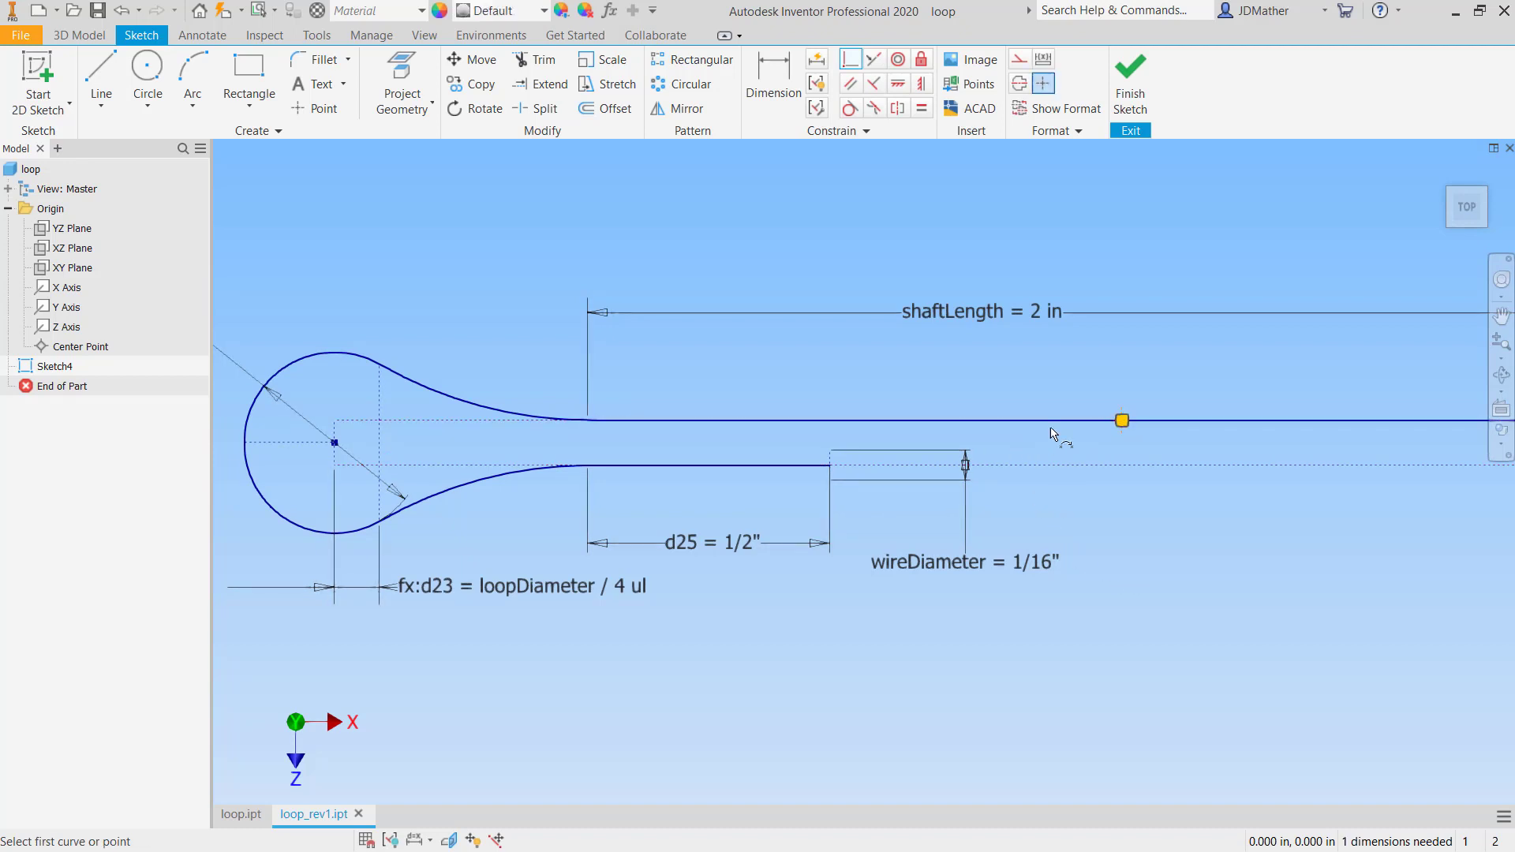
pyautogui.scroll(2, 1119, 420)
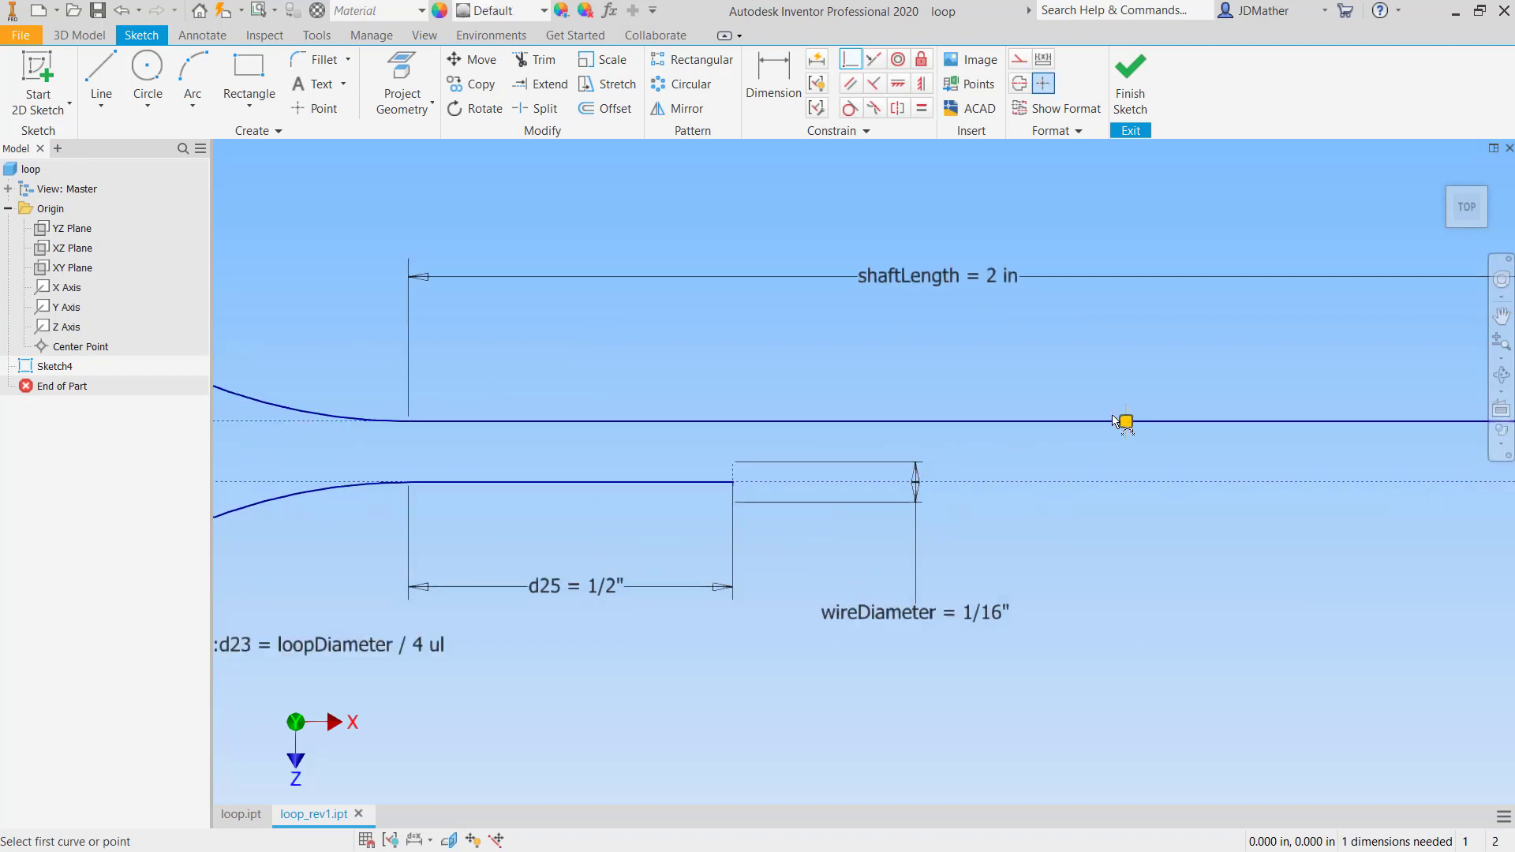
pyautogui.click(873, 59)
pyautogui.scroll(2, 1141, 435)
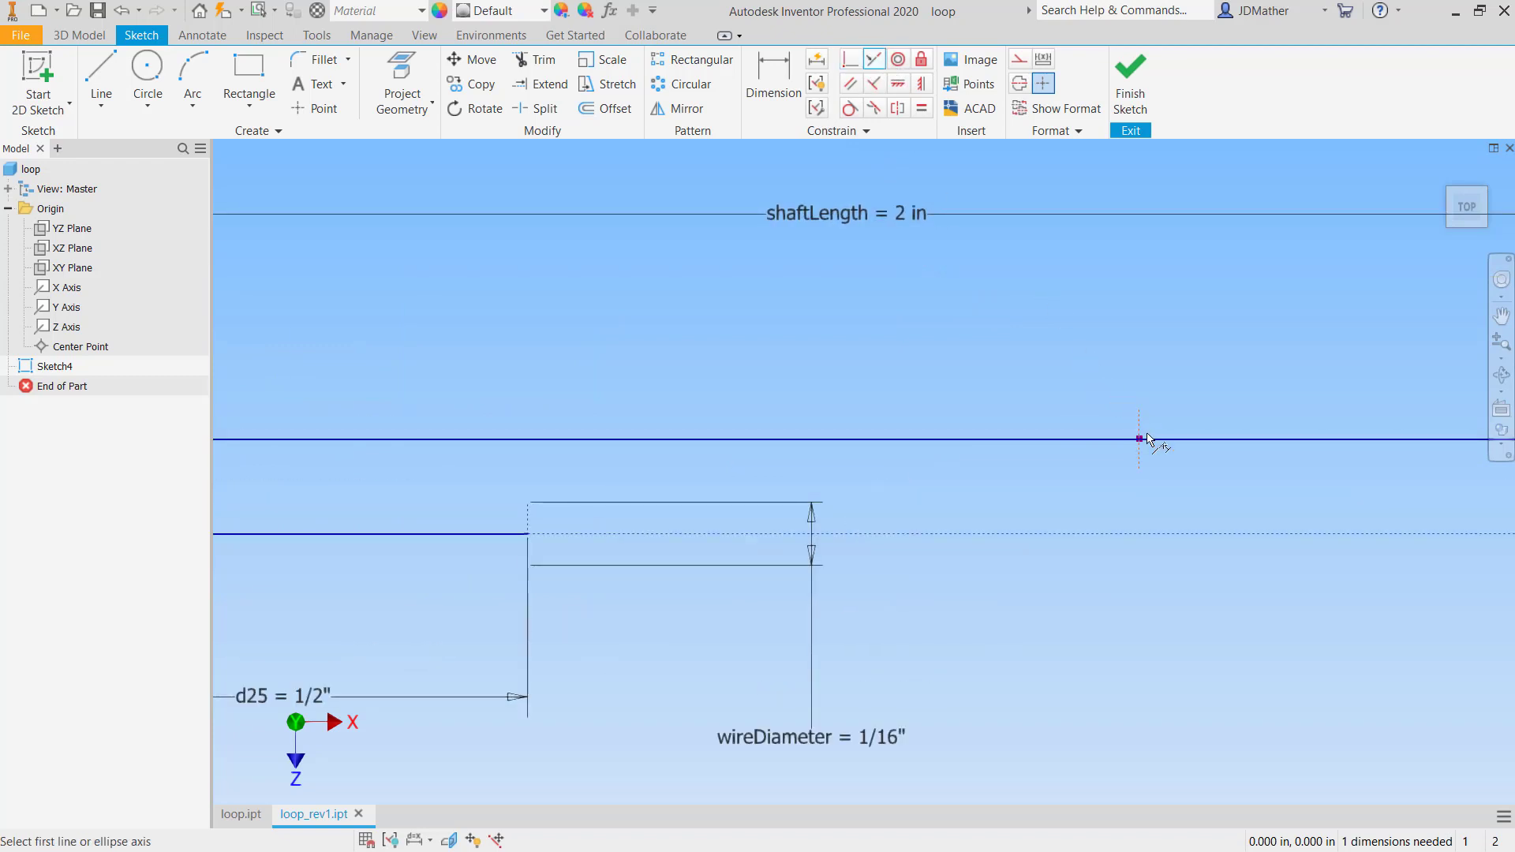
pyautogui.click(532, 522)
pyautogui.click(524, 439)
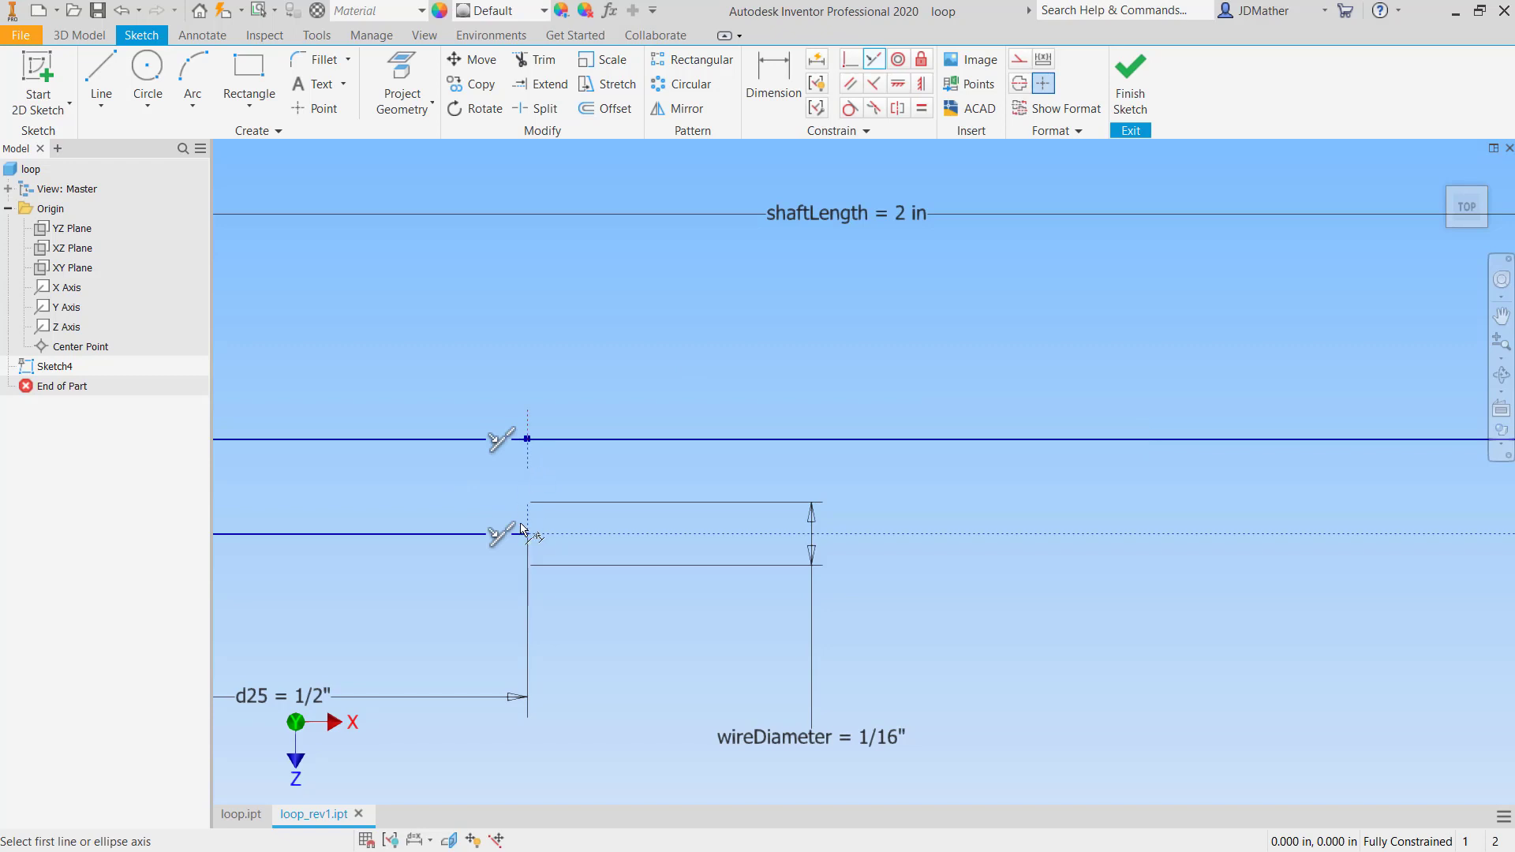
# Drag the loopGap dimension label out to the right, below the shaft end.
pyautogui.press('Escape')
pyautogui.scroll(-4, 798, 643)
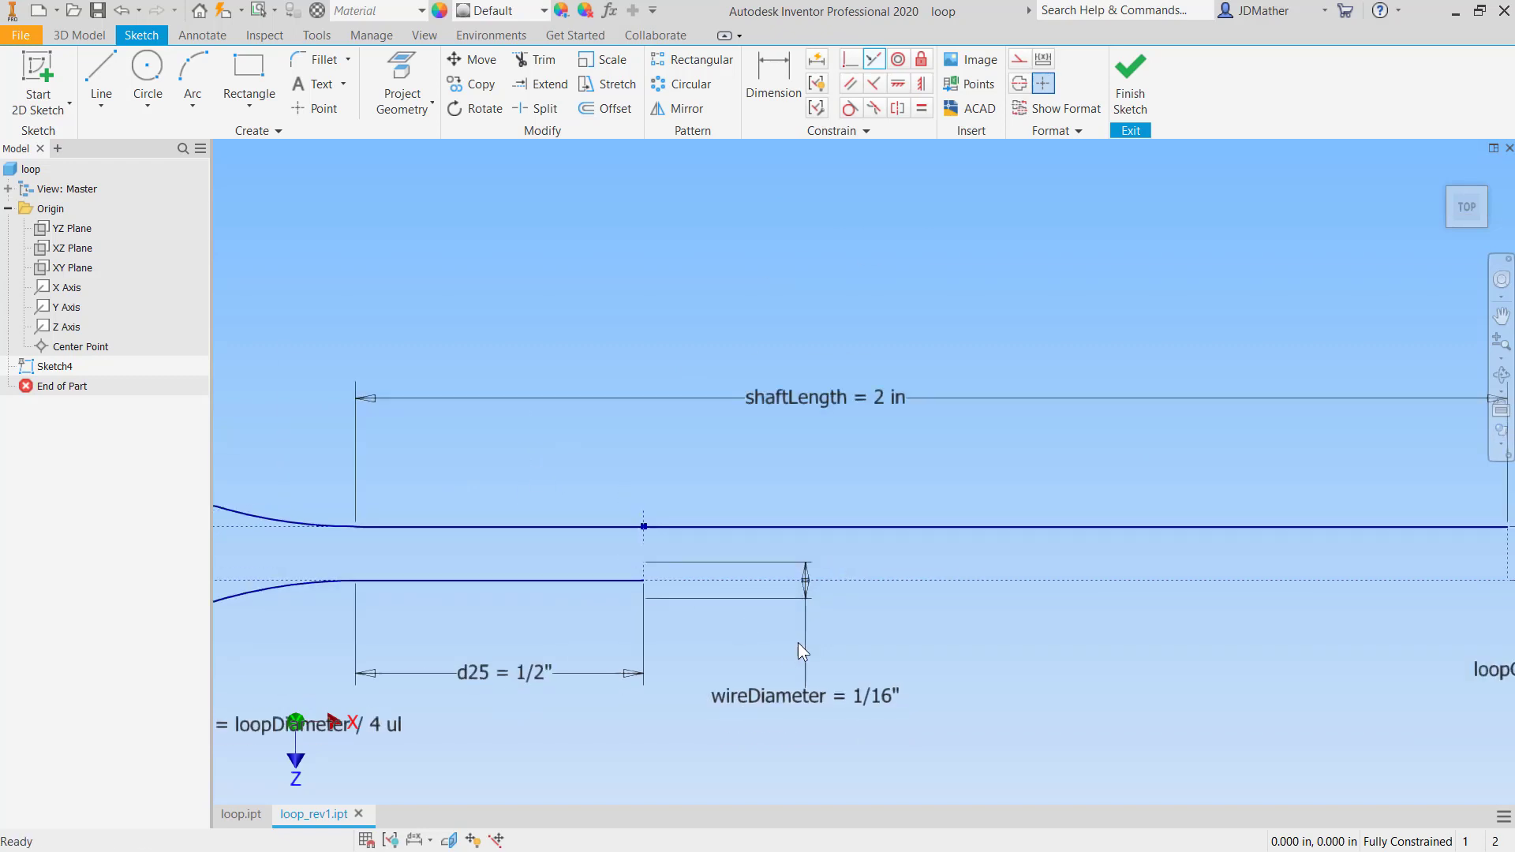
pyautogui.moveTo(1122, 658); pyautogui.dragTo(761, 713)
pyautogui.scroll(6, 736, 617)
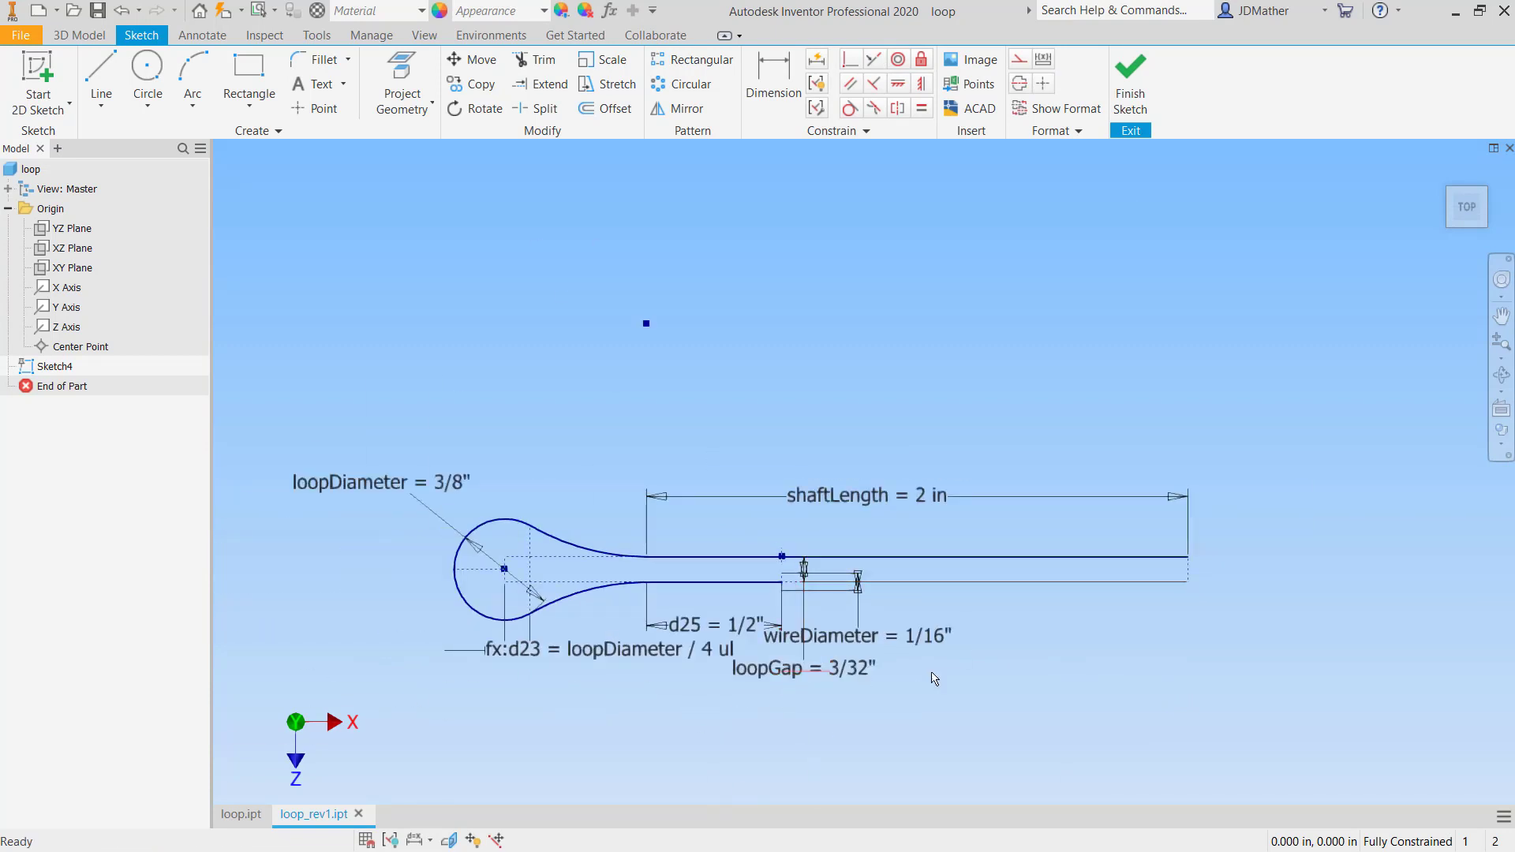
pyautogui.click(834, 672)
pyautogui.moveTo(836, 678); pyautogui.dragTo(1341, 672)
pyautogui.scroll(5, 722, 568)
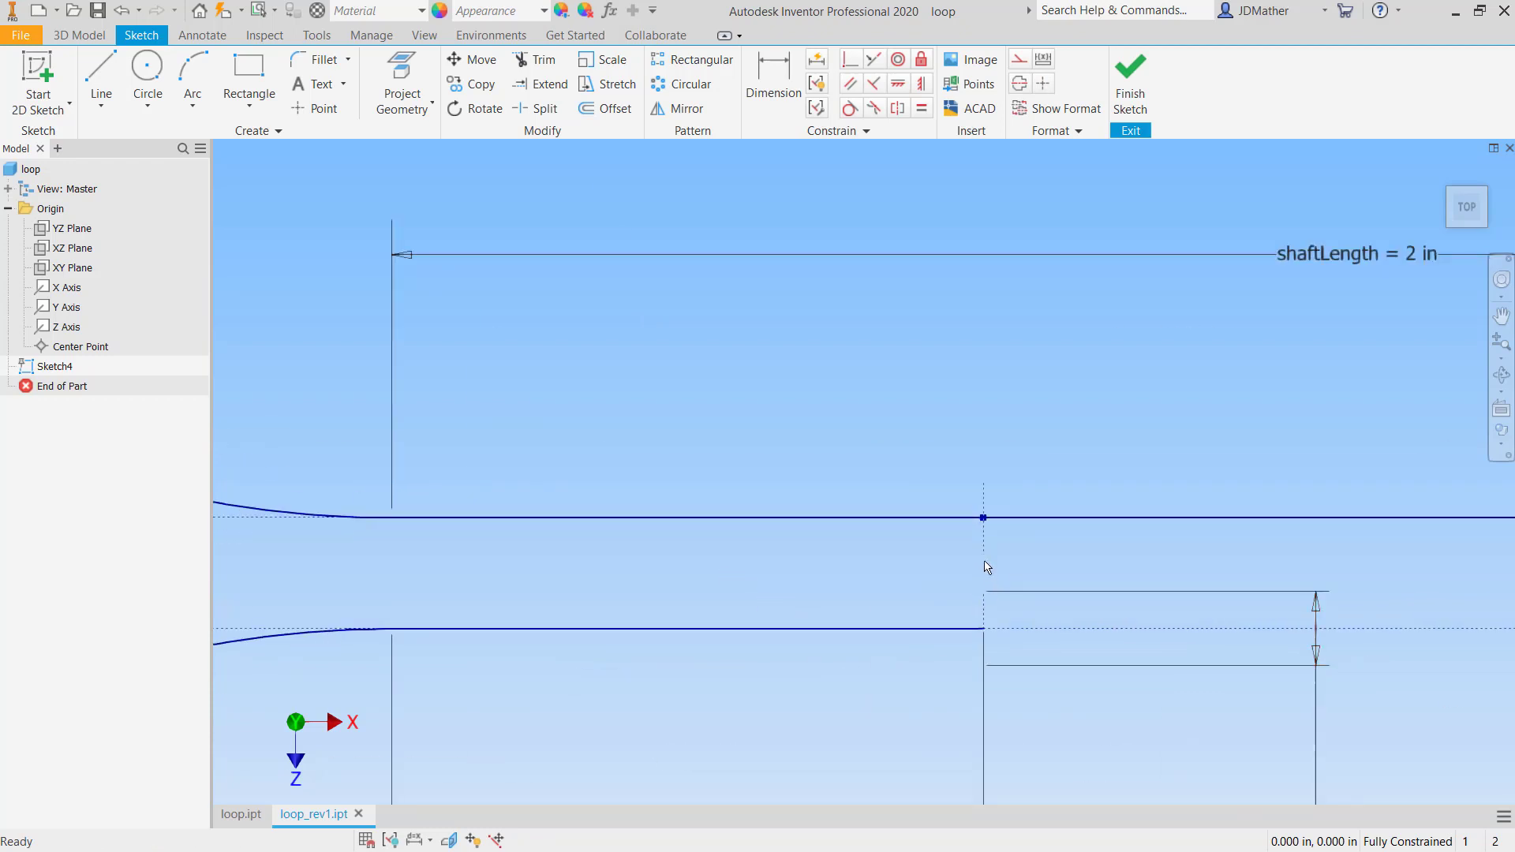
pyautogui.scroll(-5, 738, 497)
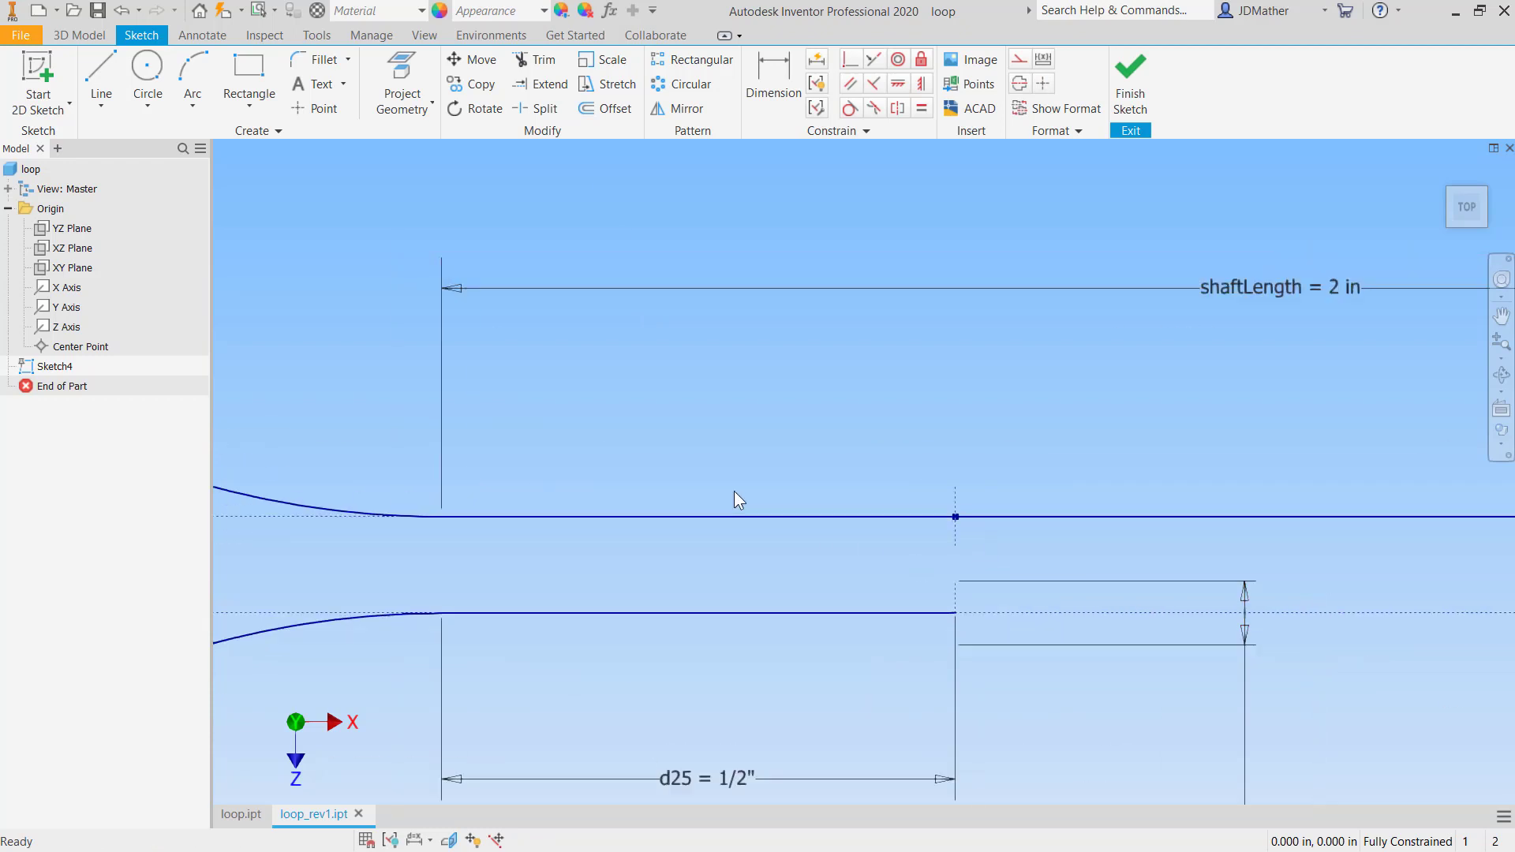
pyautogui.scroll(2, 811, 540)
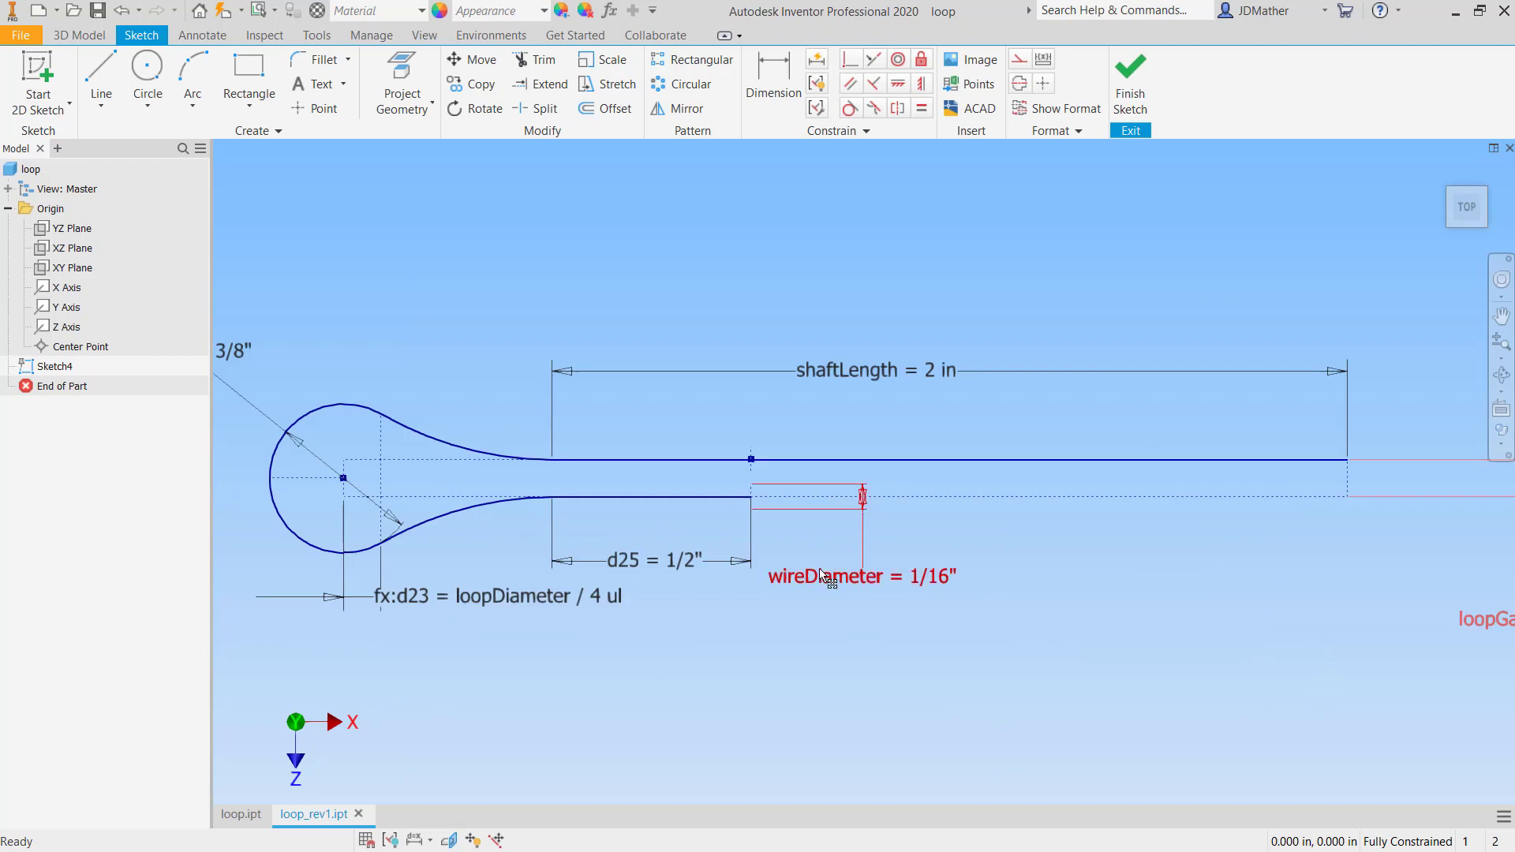
pyautogui.scroll(4, 736, 486)
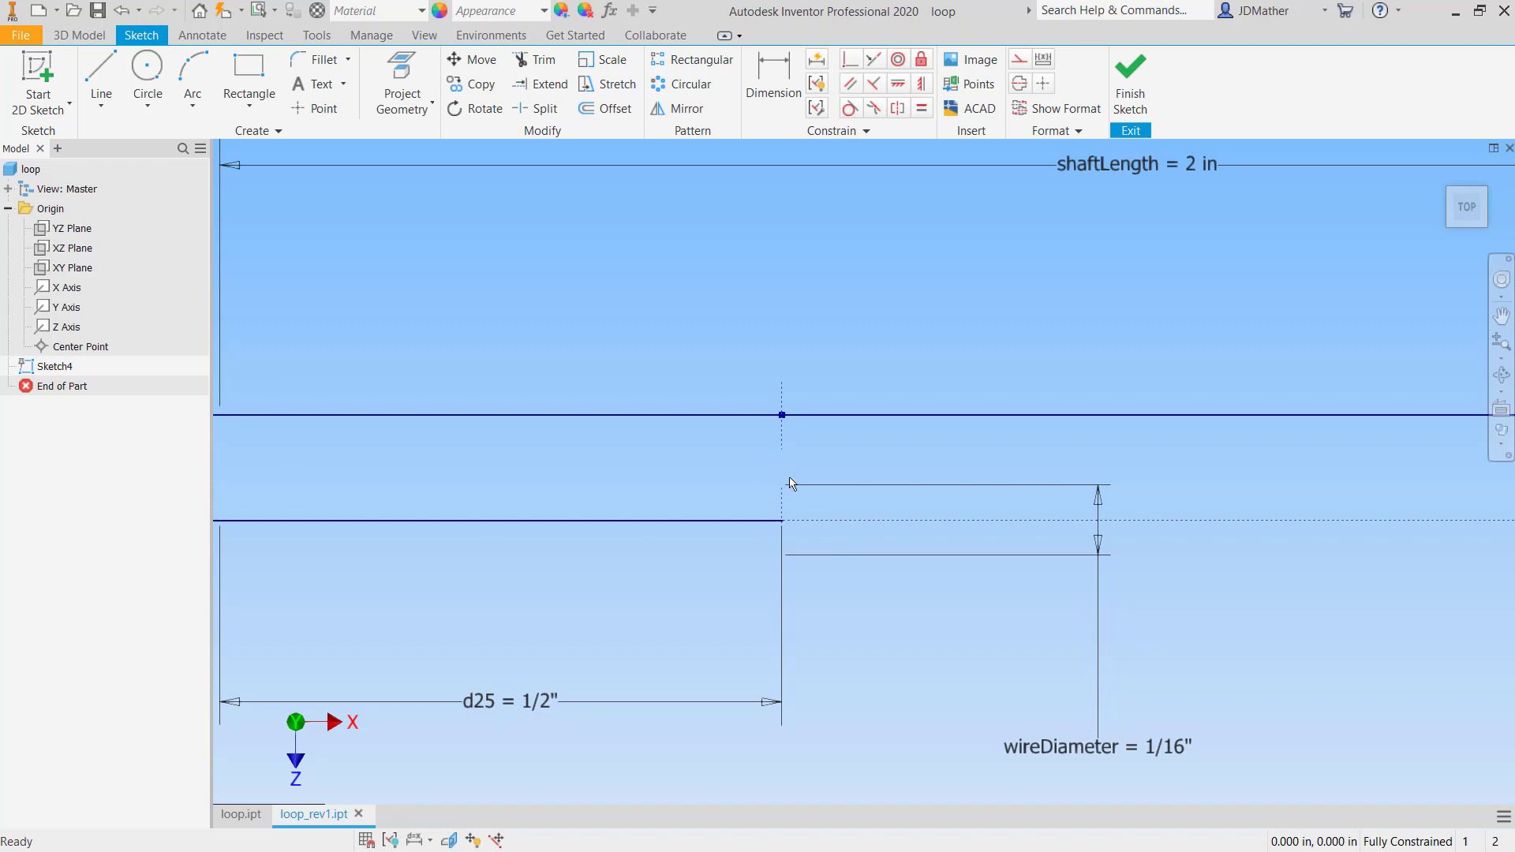
pyautogui.scroll(-5, 882, 583)
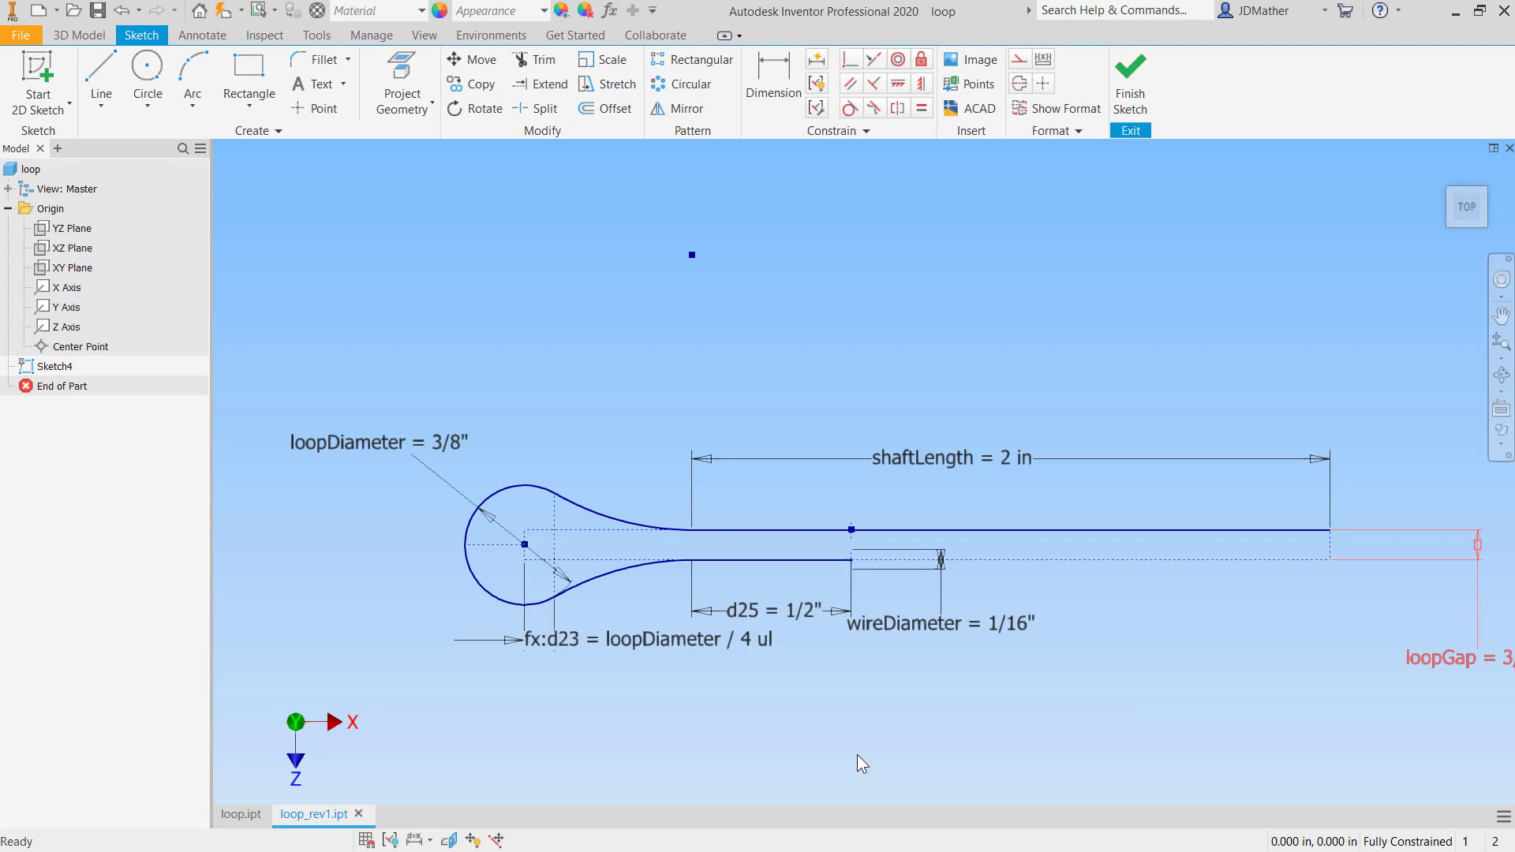
pyautogui.scroll(2, 855, 734)
pyautogui.scroll(-4, 836, 698)
pyautogui.scroll(2, 1021, 734)
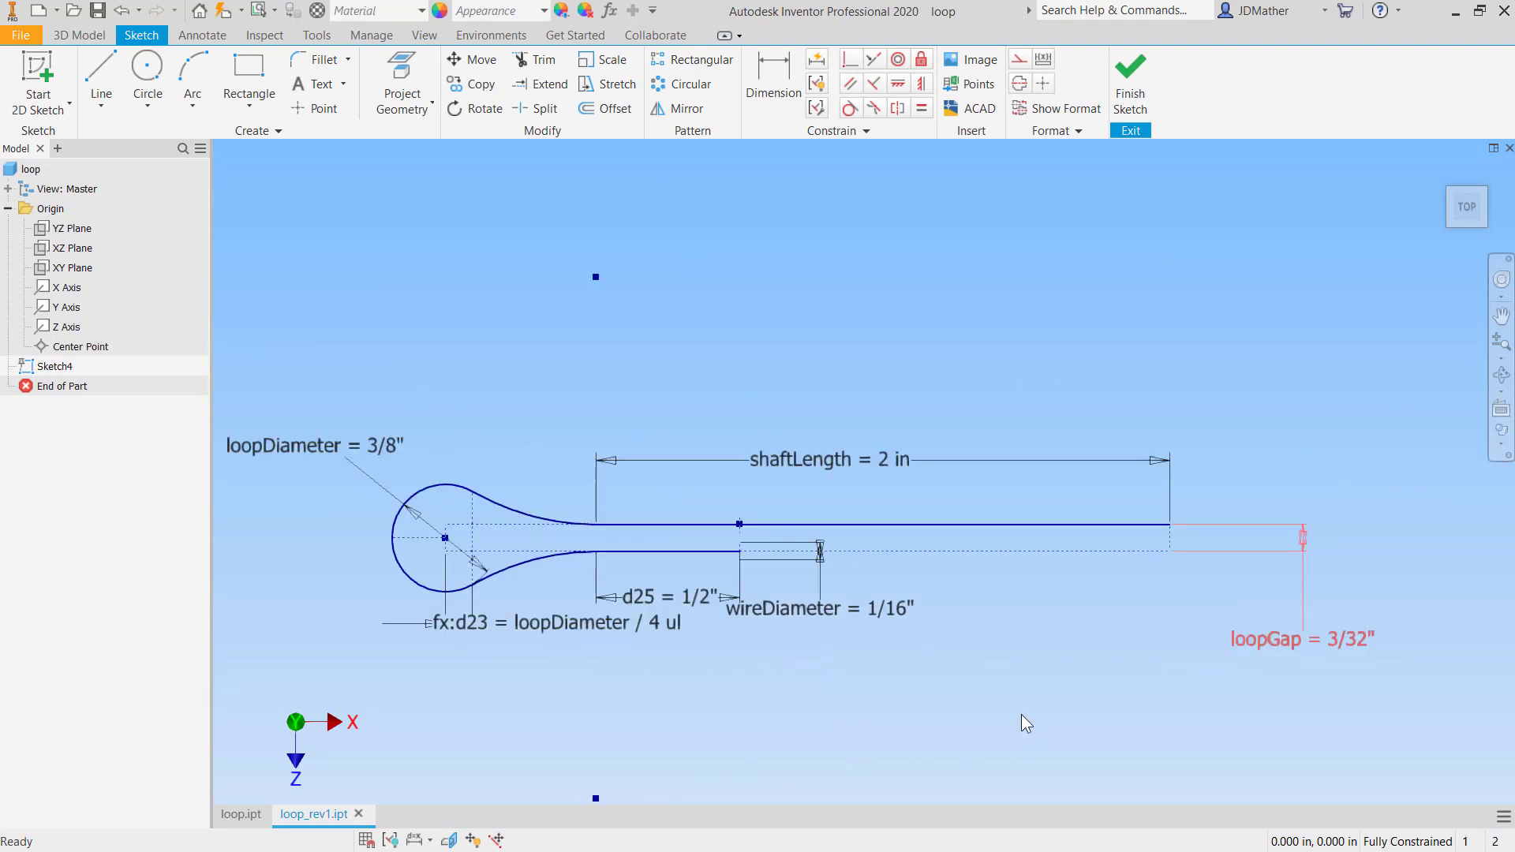
# Finish Sketch4 and start a new sketch on the XY Plane, projecting existing geometry.
pyautogui.click(1130, 87)
pyautogui.moveTo(825, 718)
pyautogui.keyDown('shift'); pyautogui.mouseDown(button='middle')
pyautogui.moveTo(759, 655)
pyautogui.moveTo(736, 703)
pyautogui.moveTo(471, 635)
pyautogui.mouseUp(button='middle'); pyautogui.keyUp('shift')
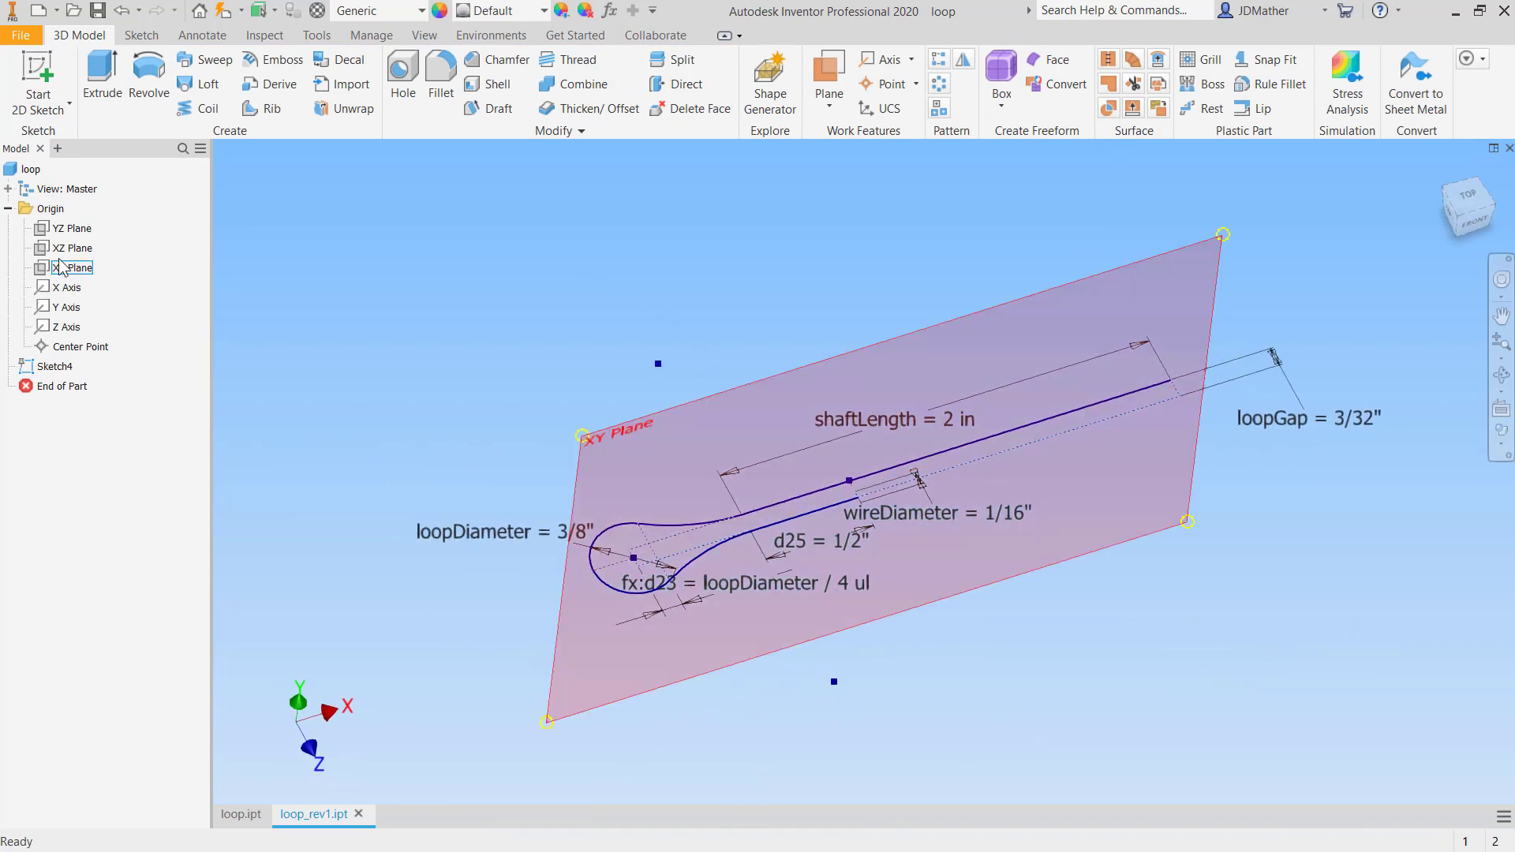
pyautogui.click(69, 268)
pyautogui.rightClick(72, 277)
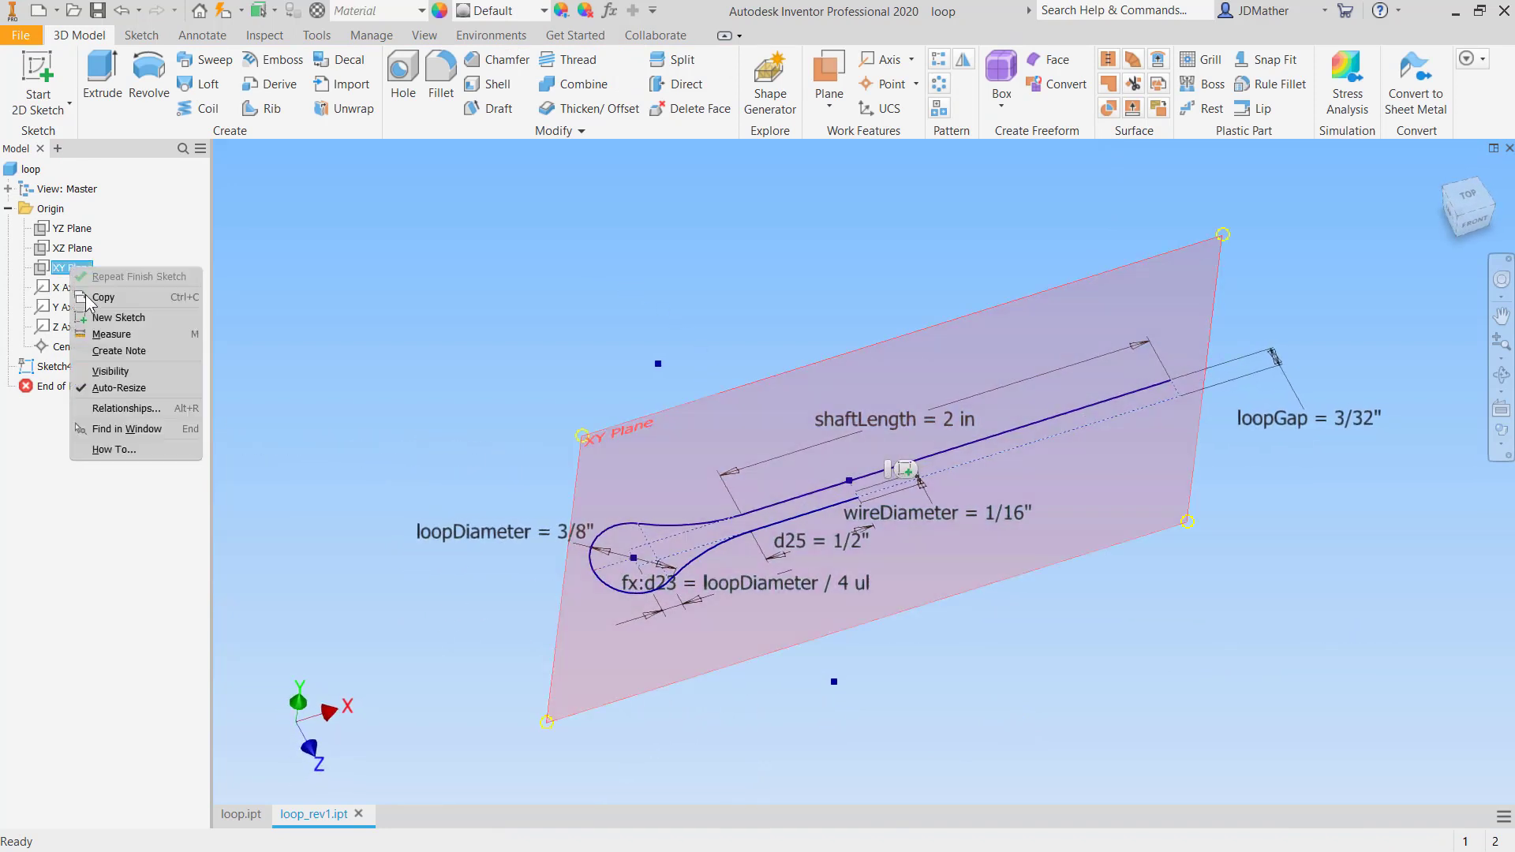
pyautogui.click(99, 308)
pyautogui.click(401, 96)
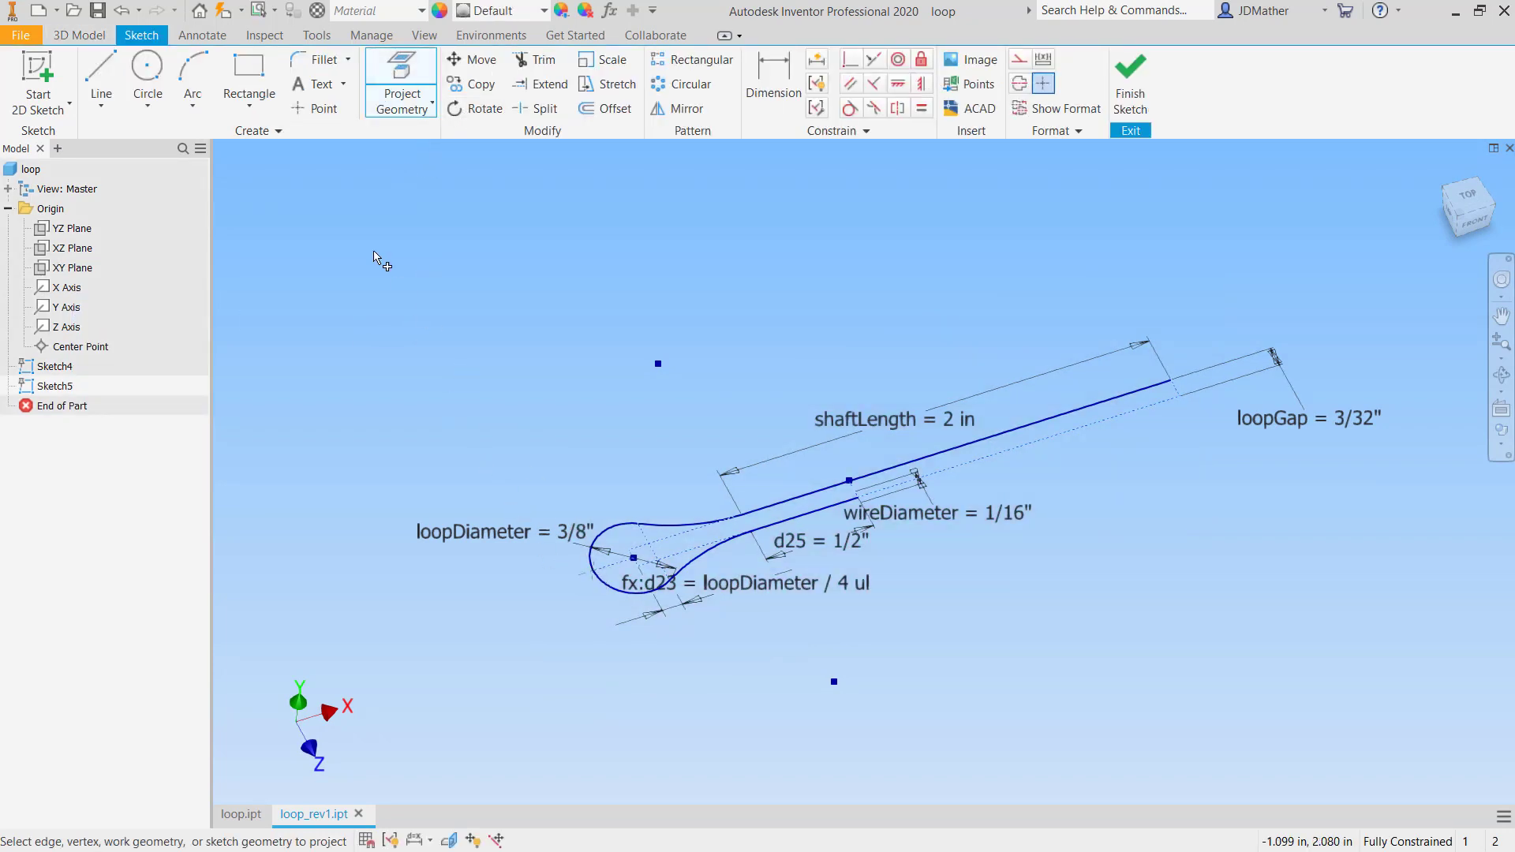
# Draw a small profile circle centred on the loop path's left end.
pyautogui.click(148, 75)
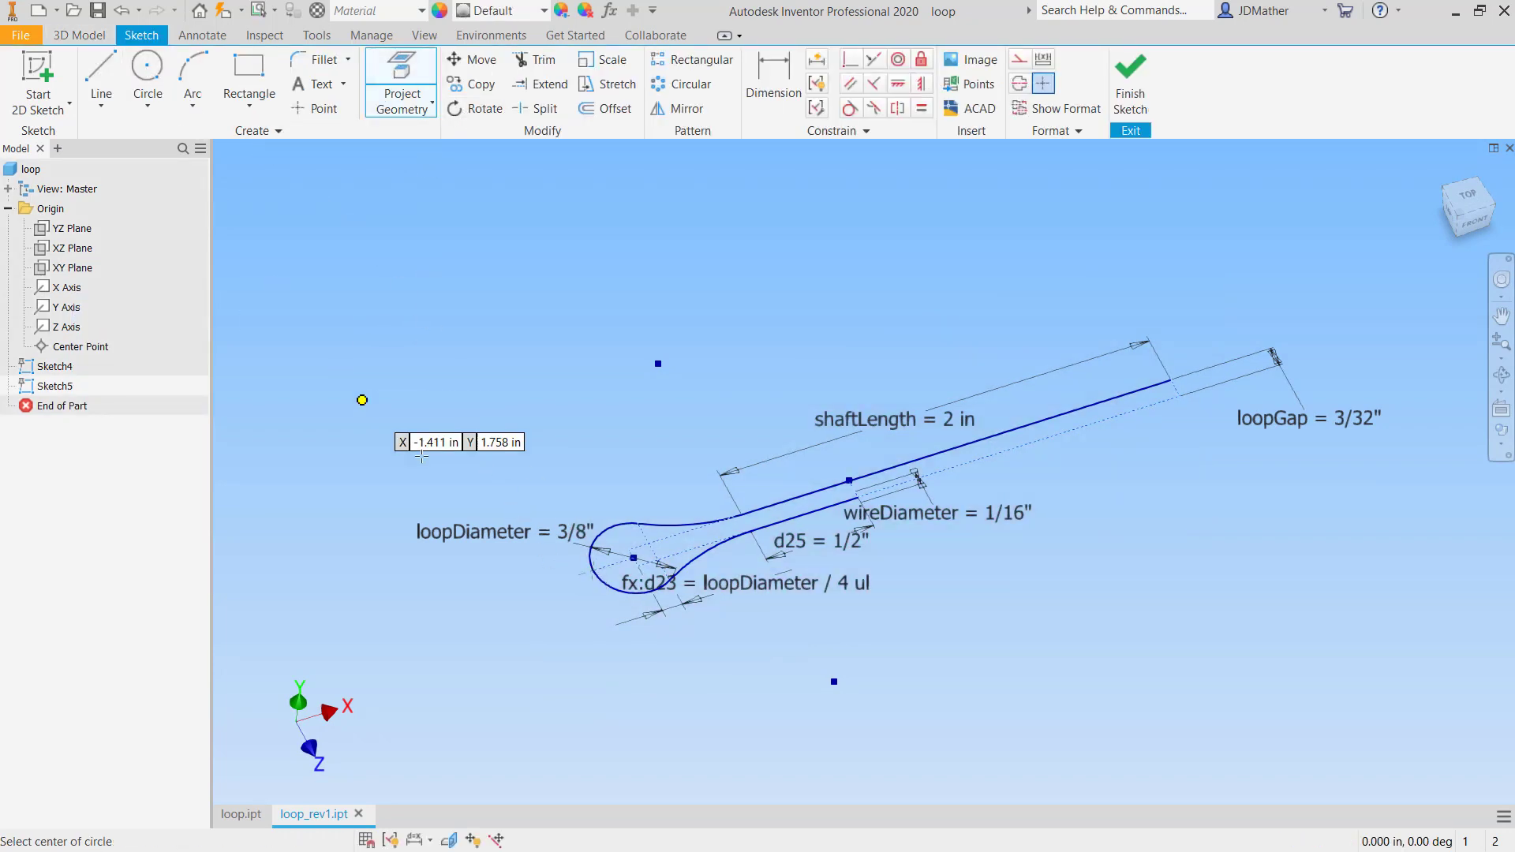
pyautogui.click(593, 569)
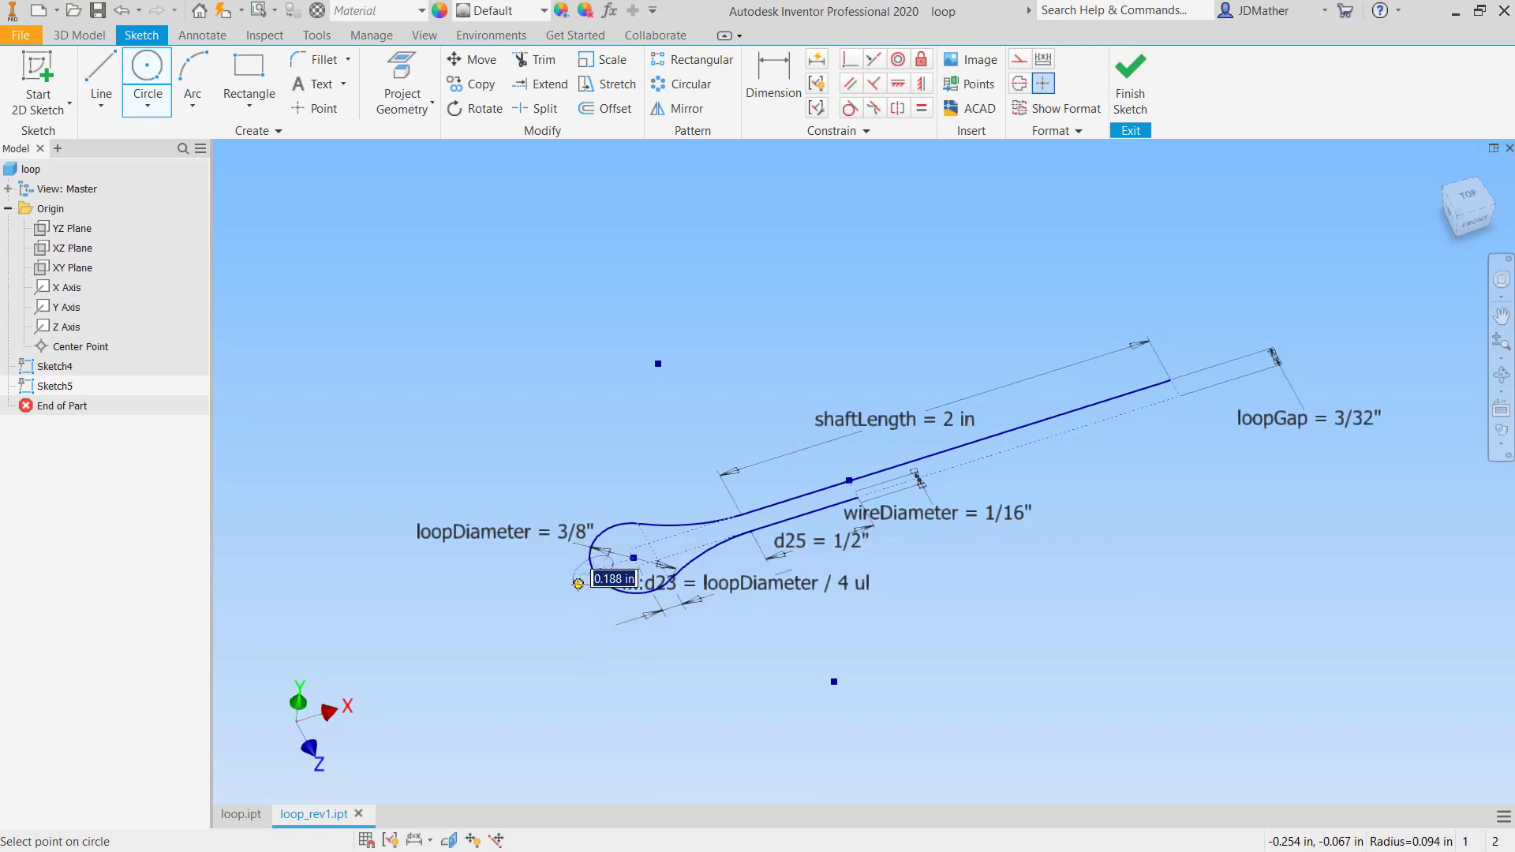
pyautogui.click(578, 584)
pyautogui.scroll(2, 523, 710)
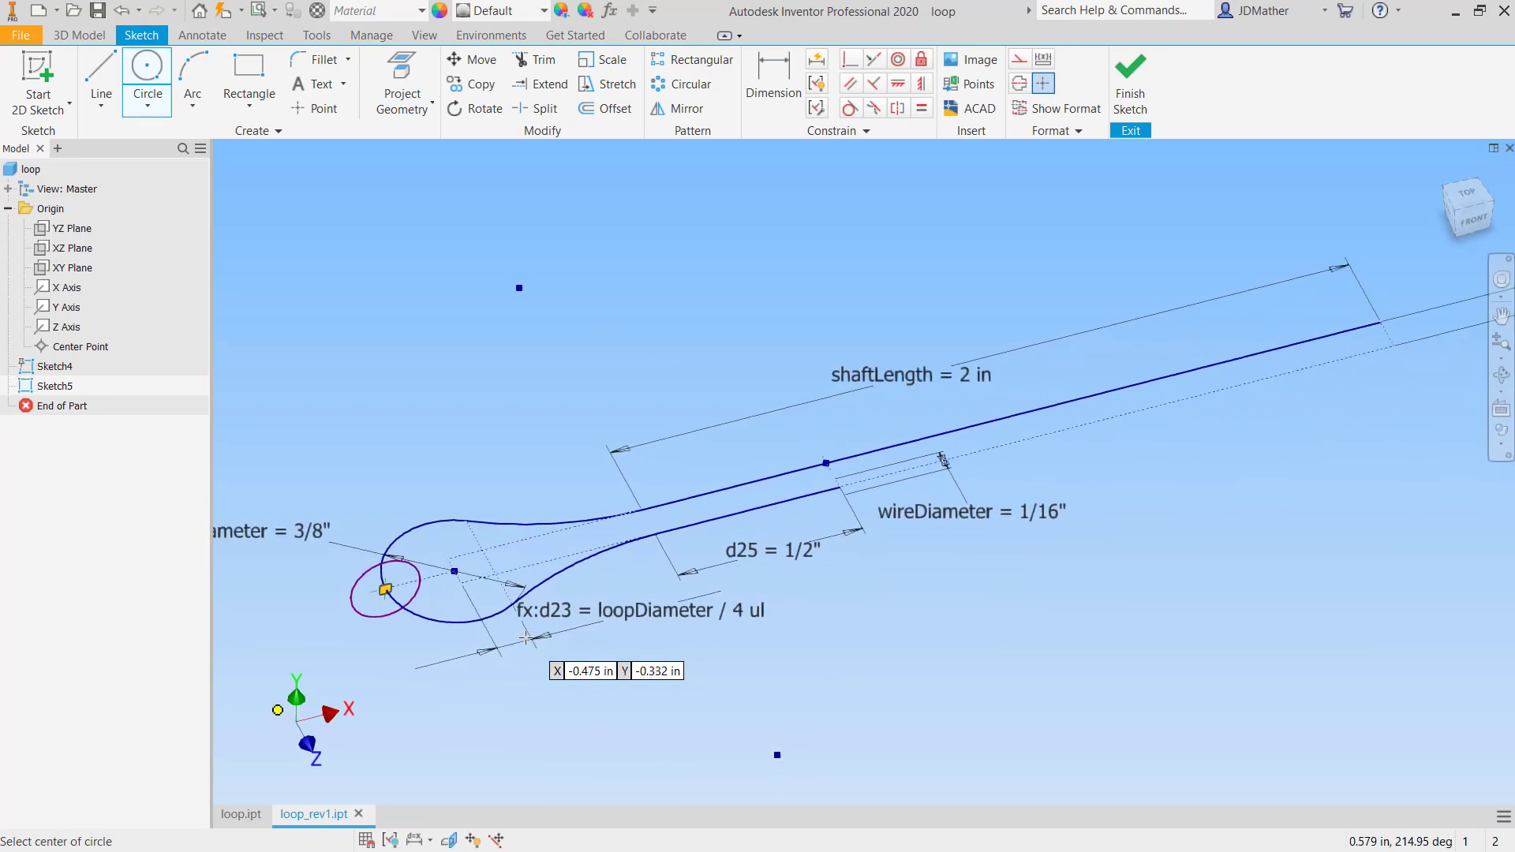
pyautogui.scroll(-2, 527, 647)
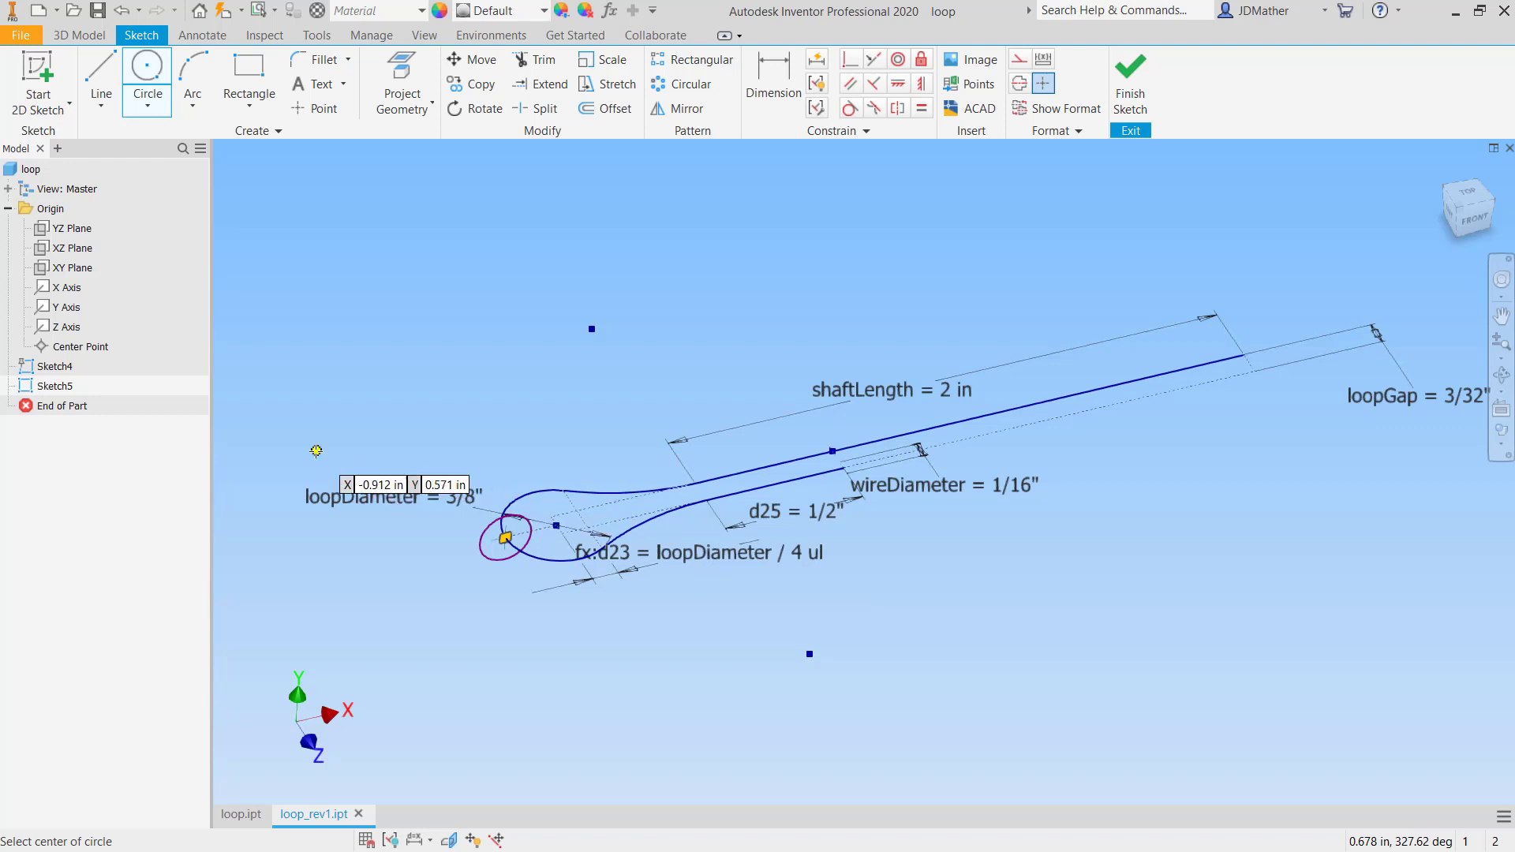
pyautogui.scroll(4, 448, 568)
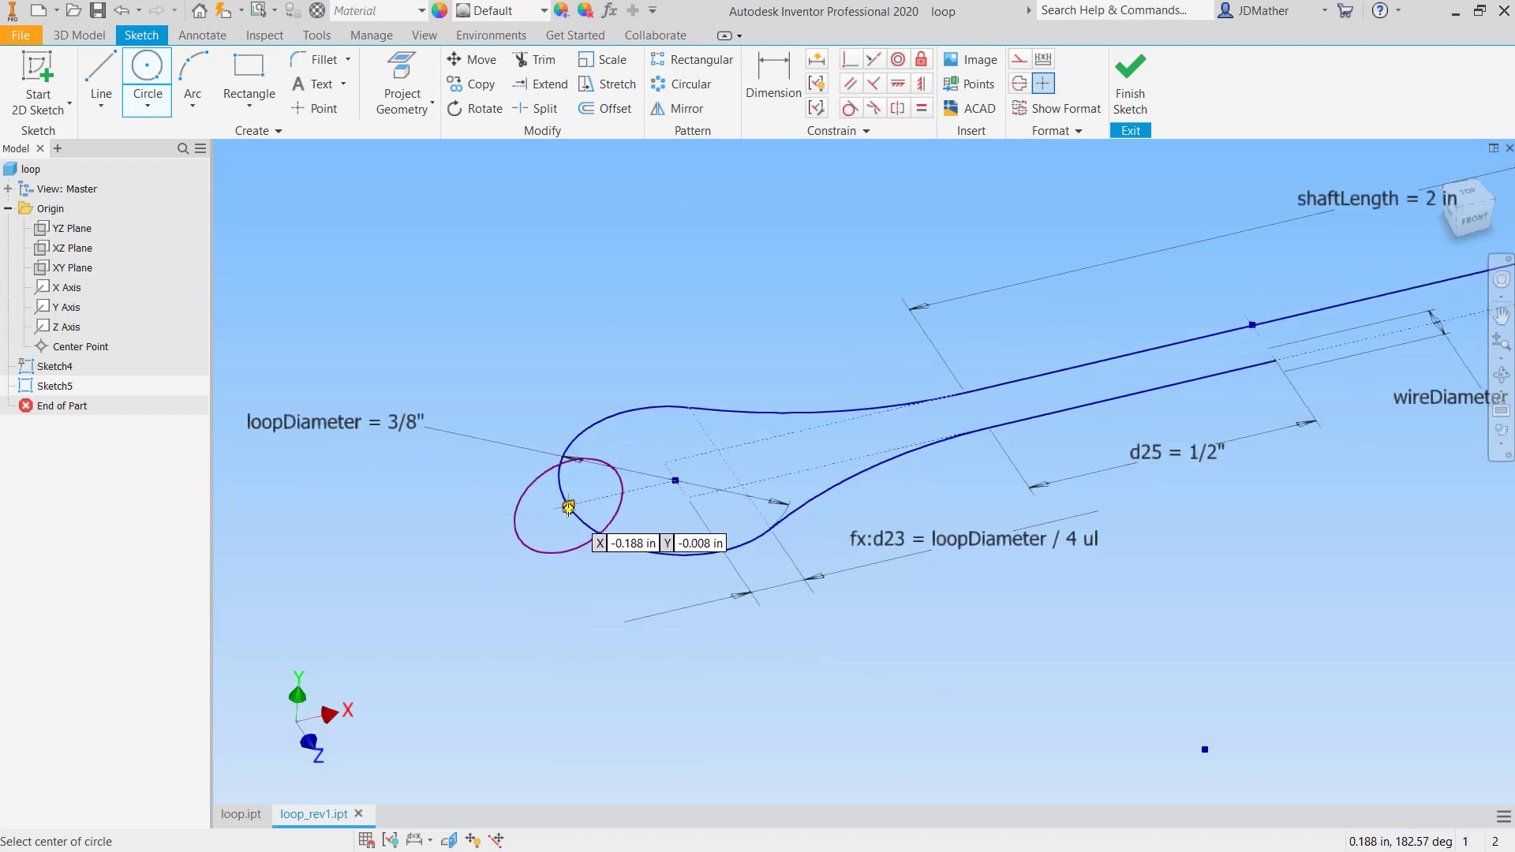
pyautogui.scroll(-3, 563, 505)
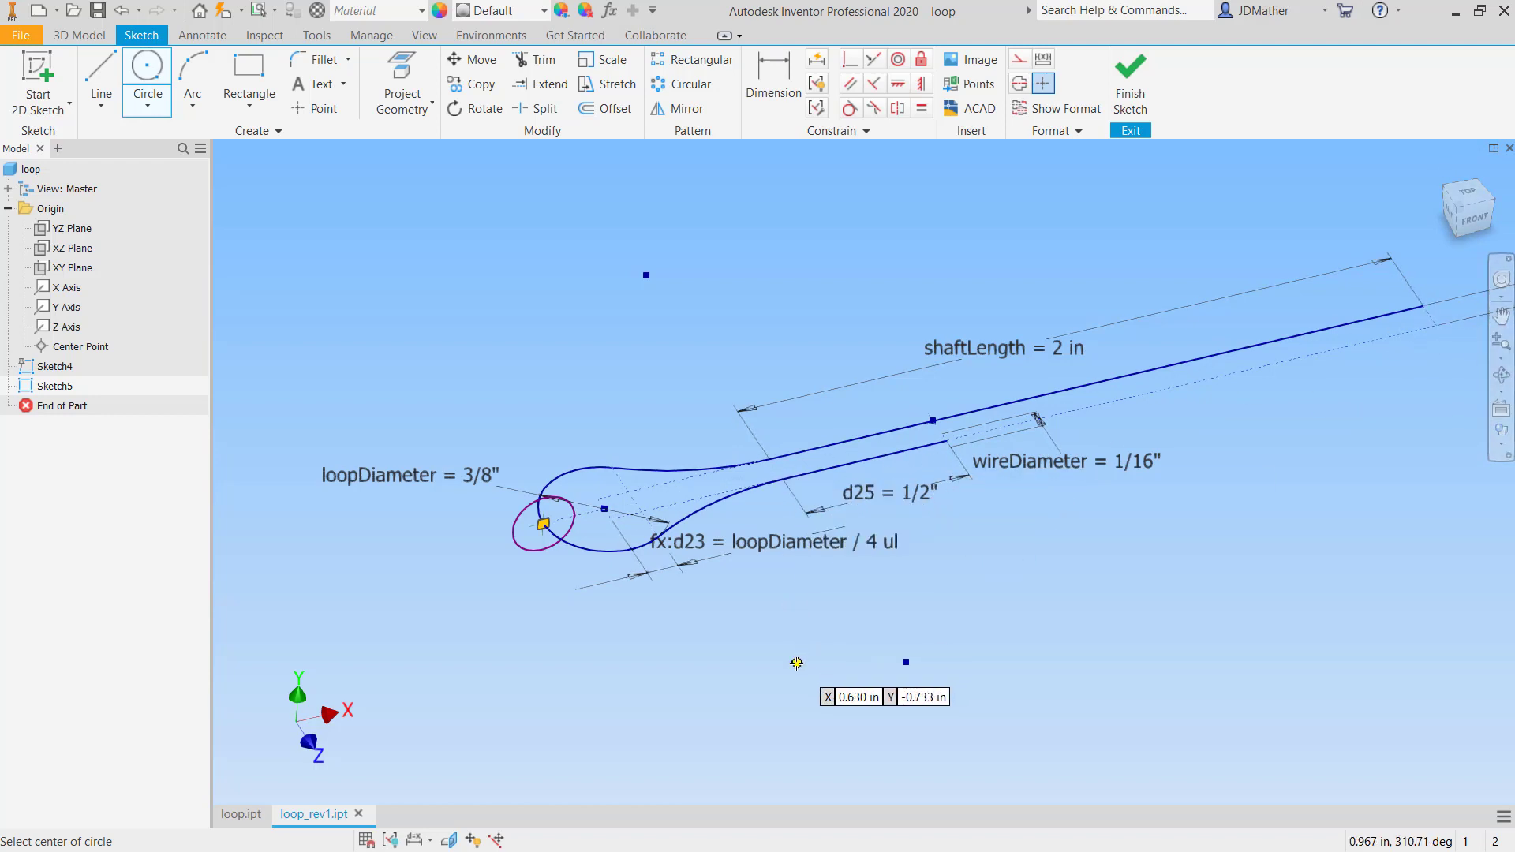
pyautogui.press('Escape')
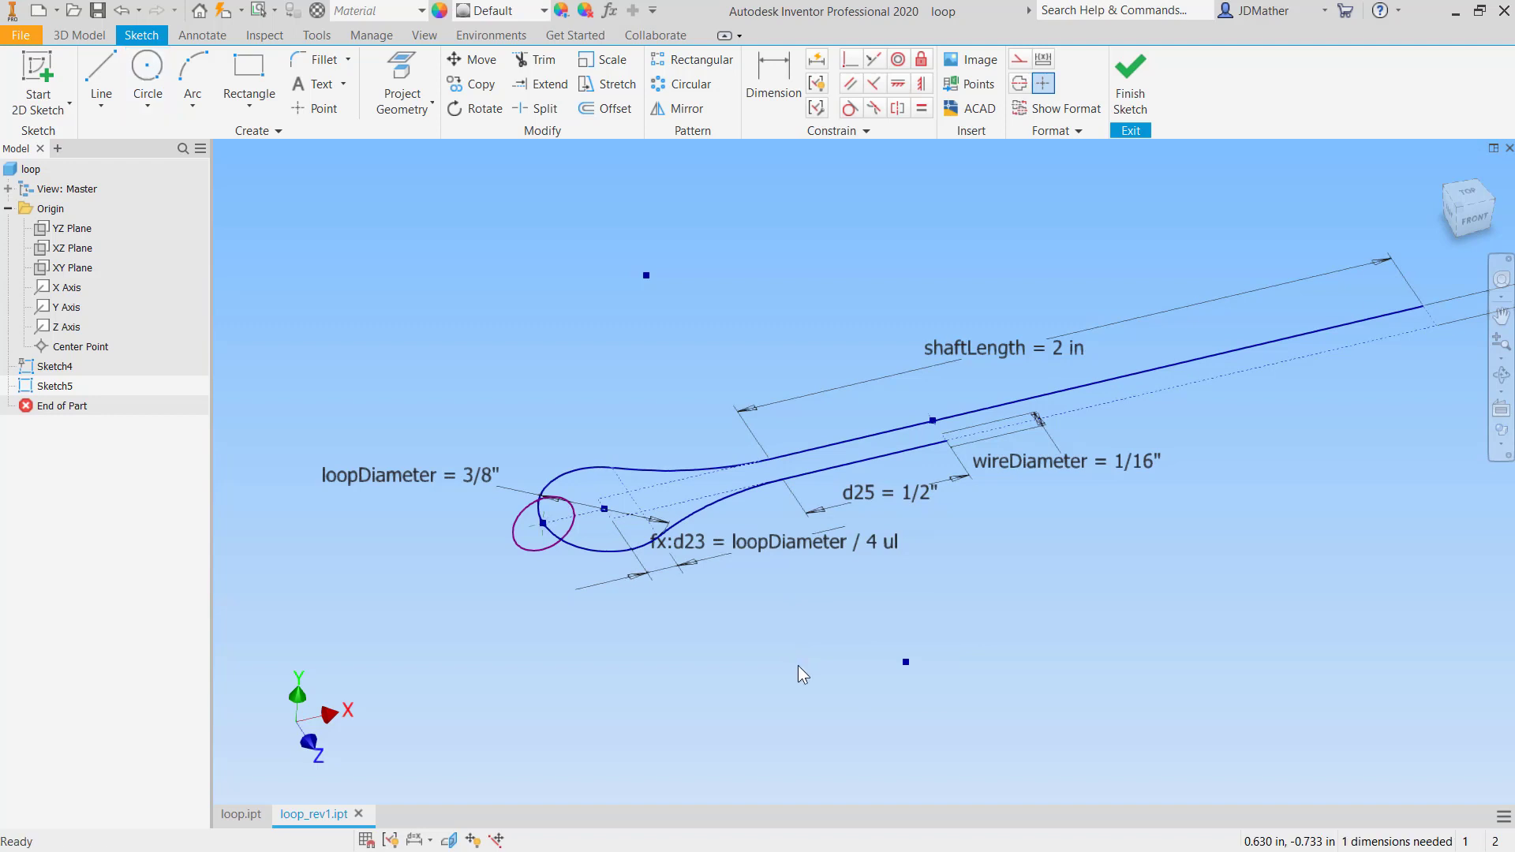
# Dimension Sketch5's profile circle diameter to wireDiameter (d27) and finish the sketch.
pyautogui.click(773, 79)
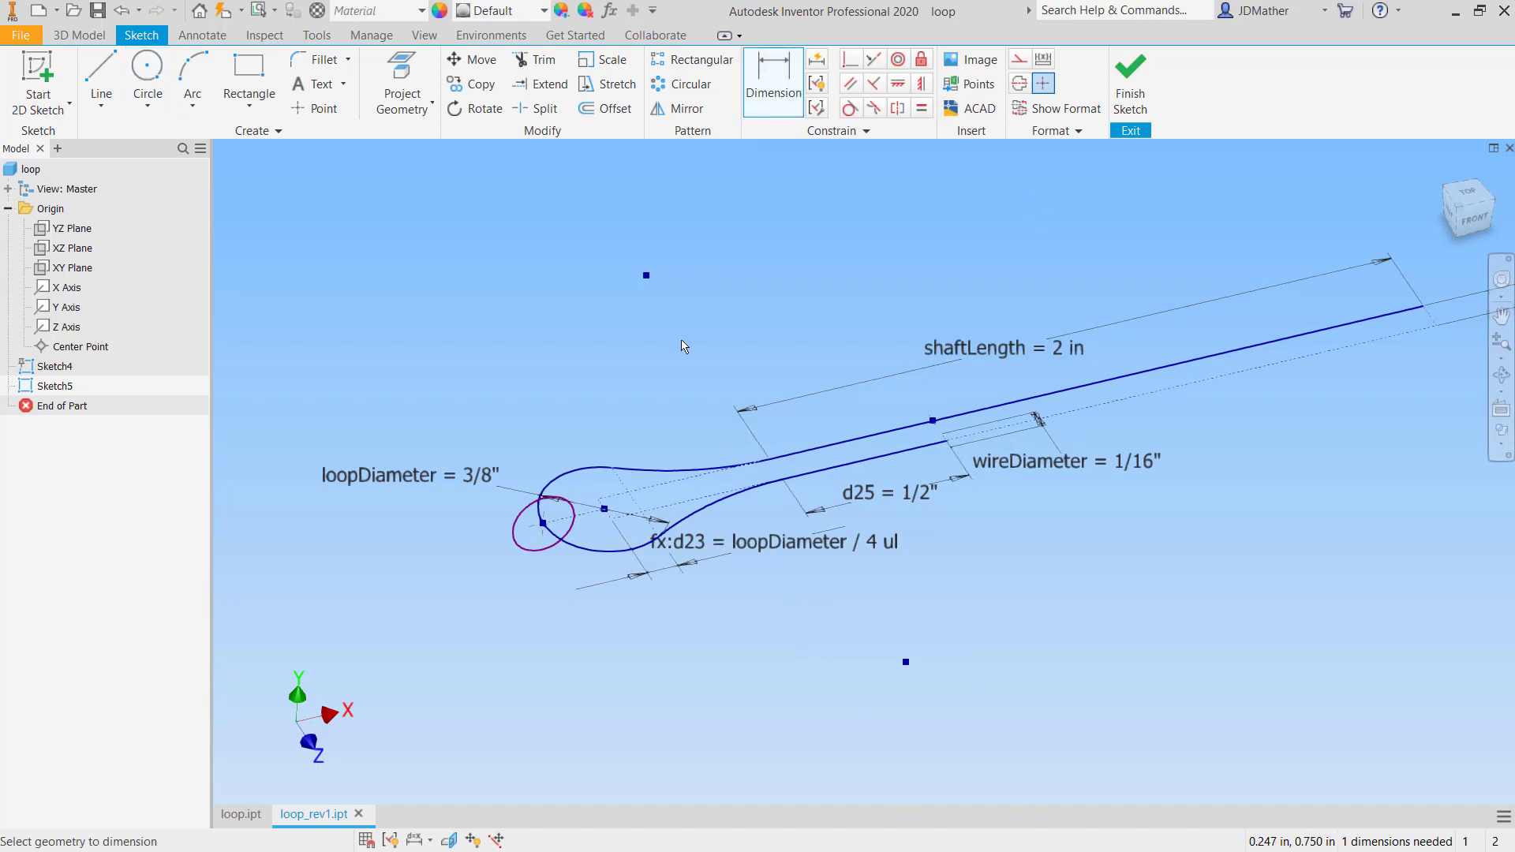
pyautogui.click(582, 550)
pyautogui.click(450, 586)
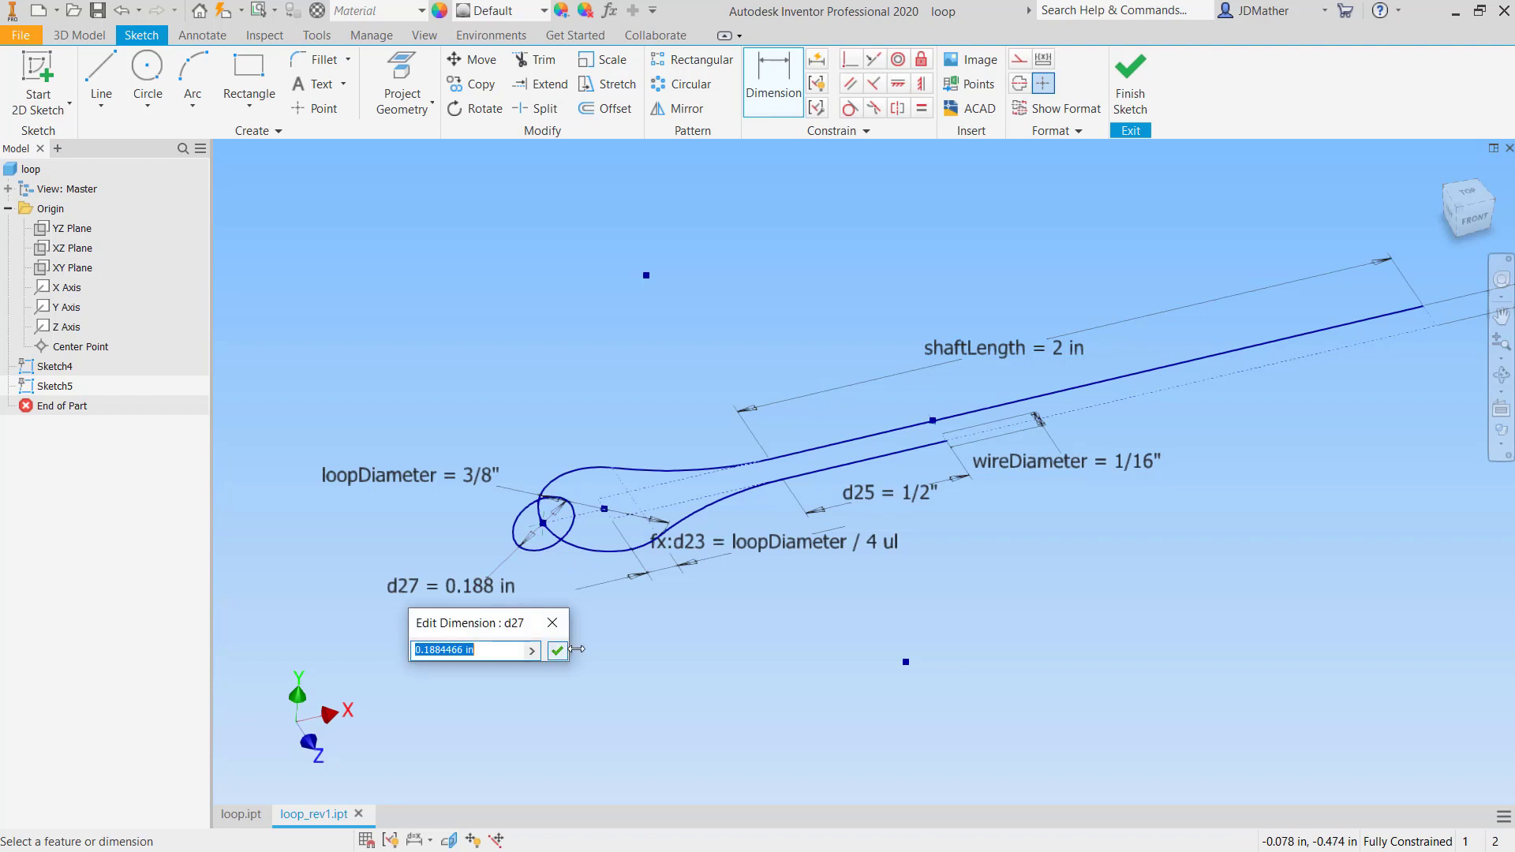
pyautogui.scroll(-4, 742, 588)
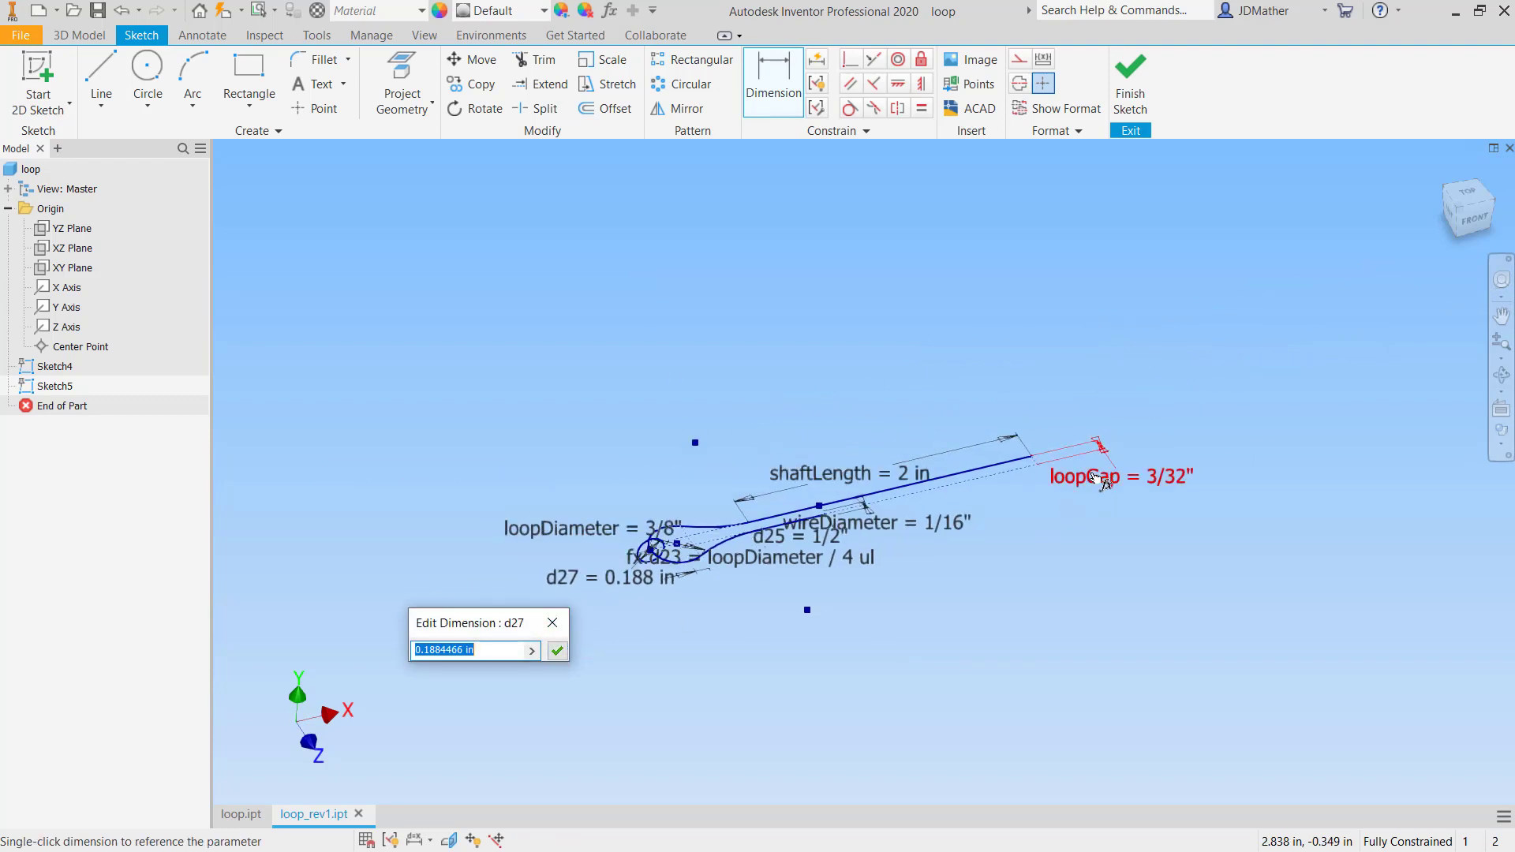
pyautogui.scroll(2, 868, 525)
pyautogui.click(872, 521)
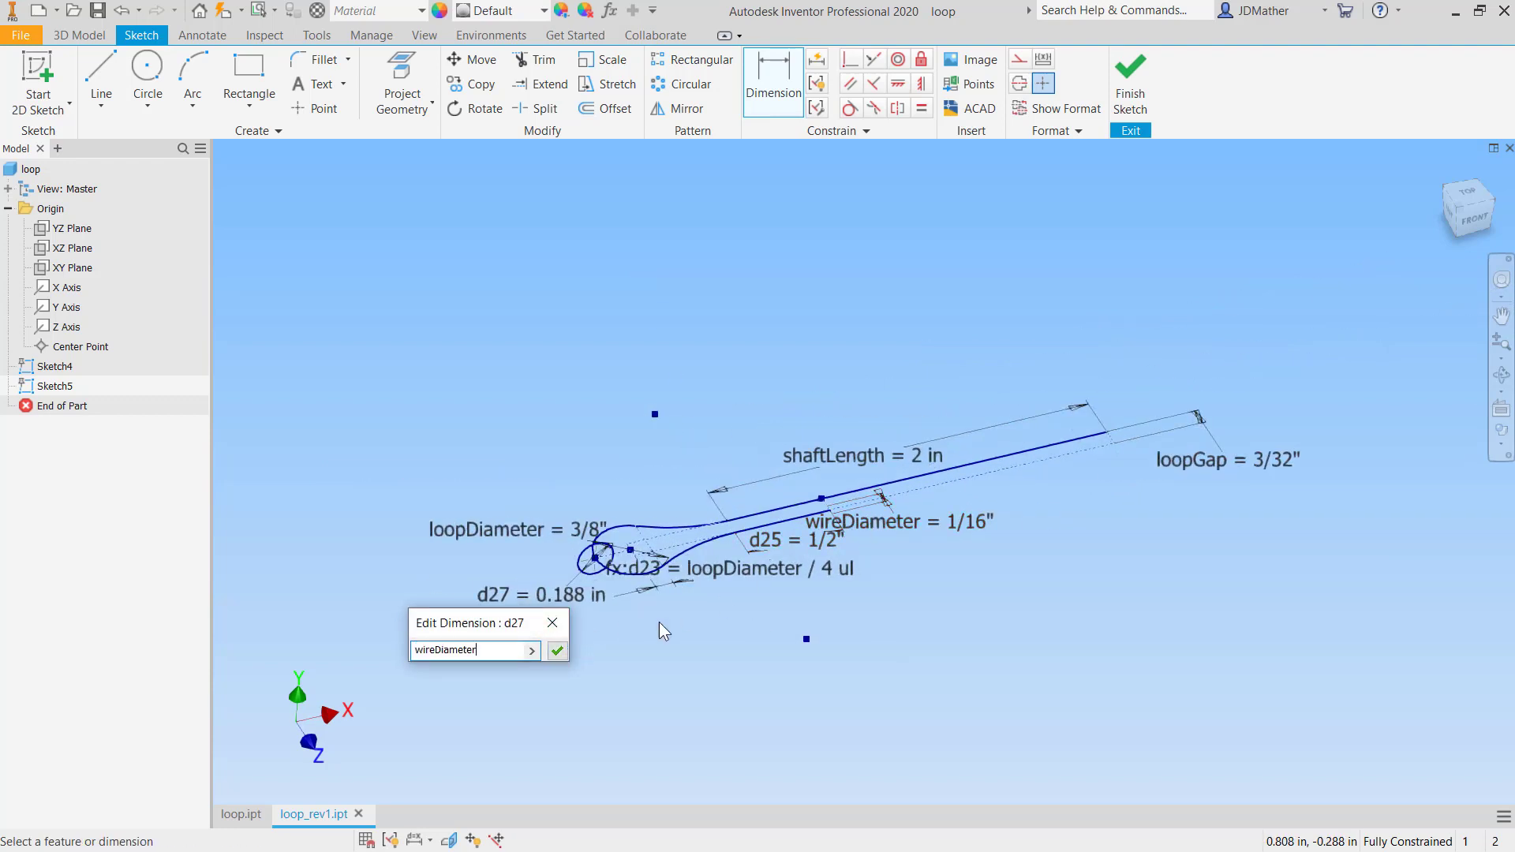
pyautogui.click(558, 651)
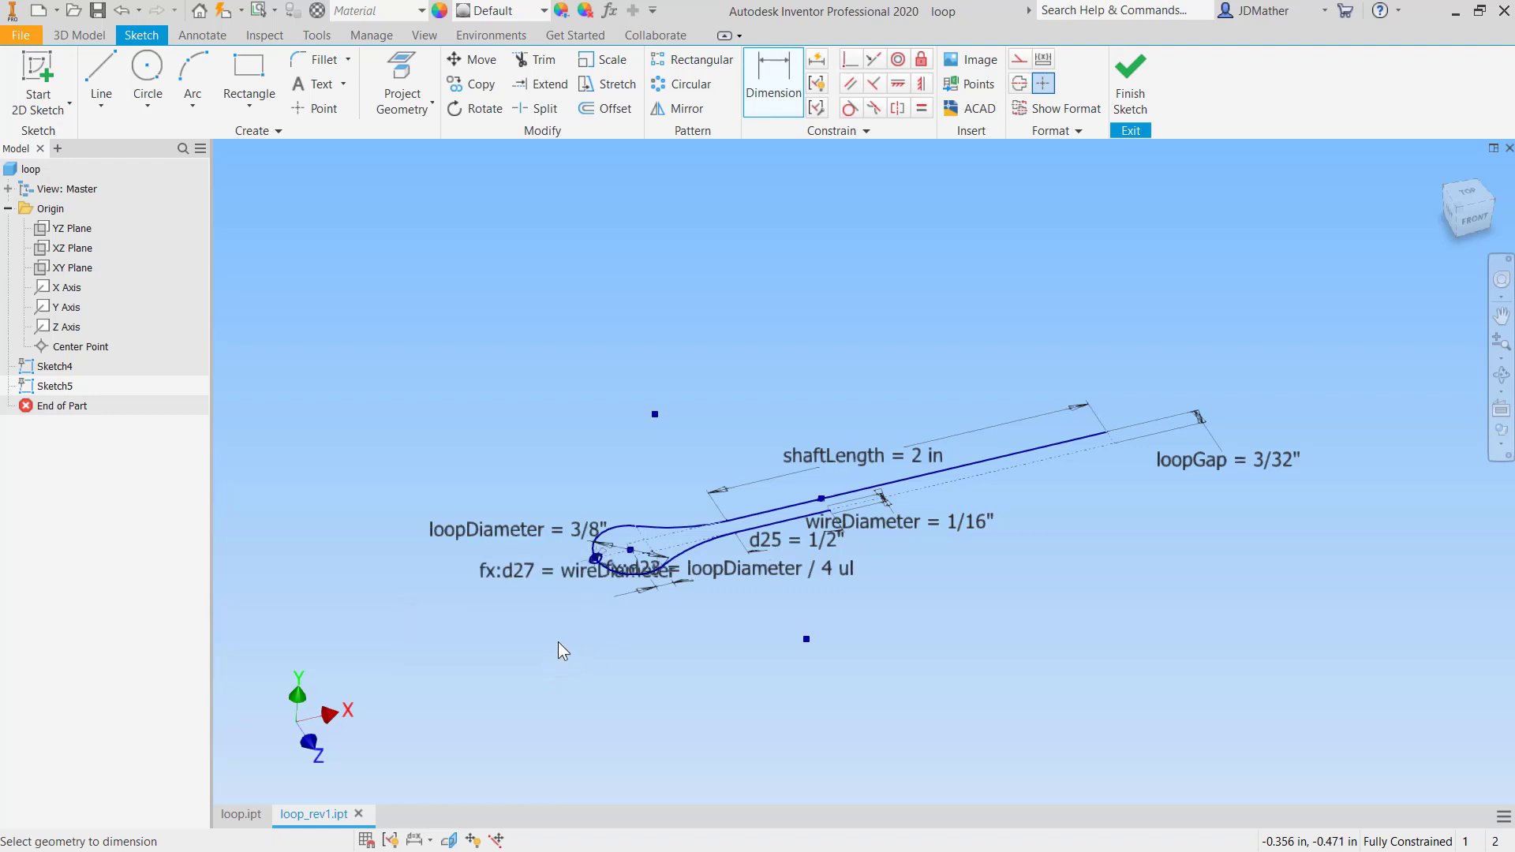
pyautogui.click(1130, 79)
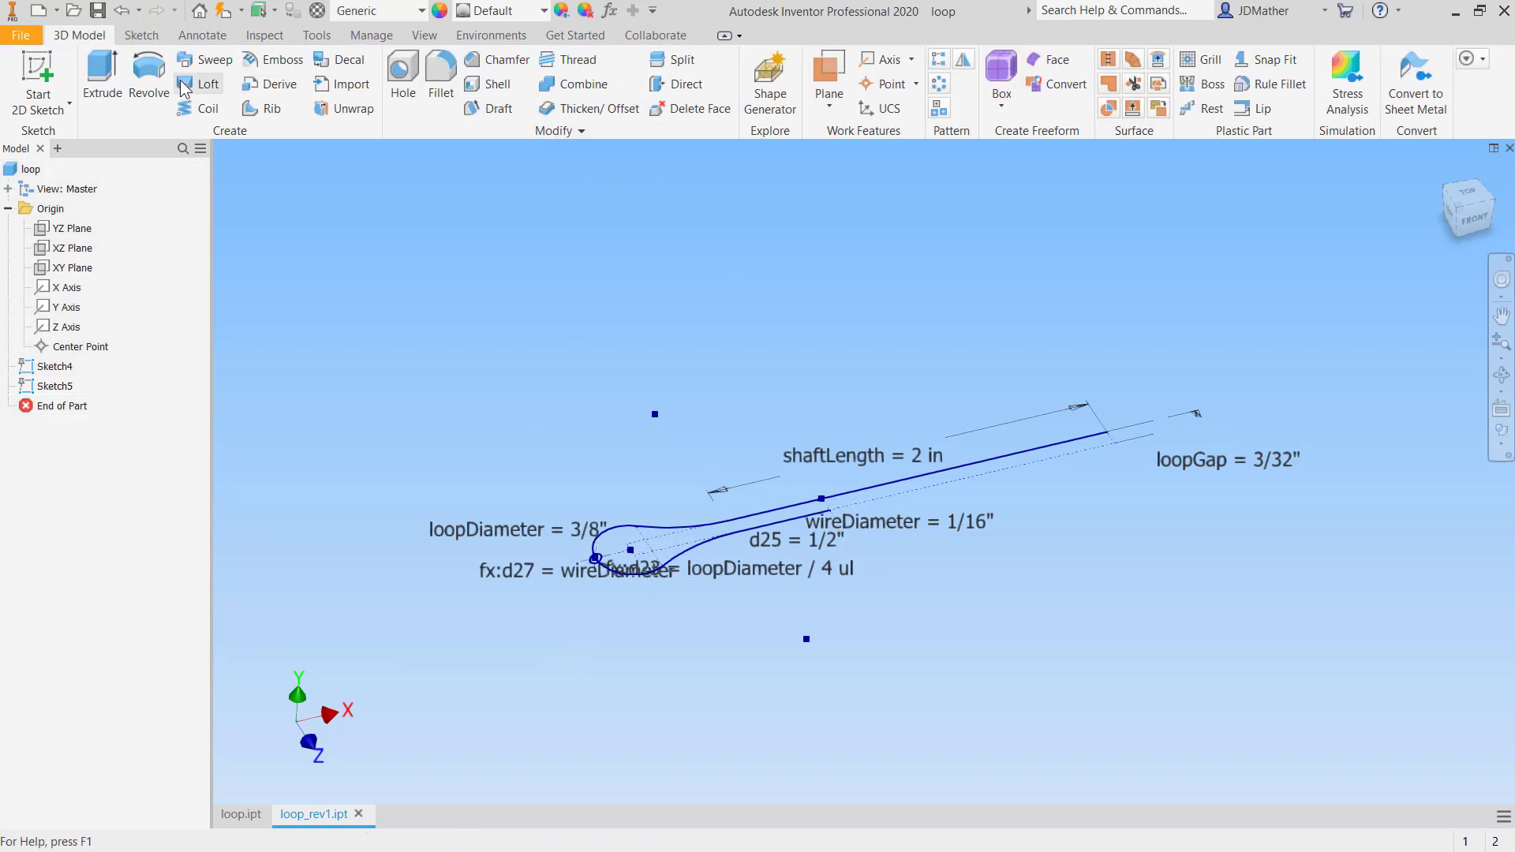
# Sweep the wireDiameter circle along the loop curve path to create Sweep2.
pyautogui.click(203, 59)
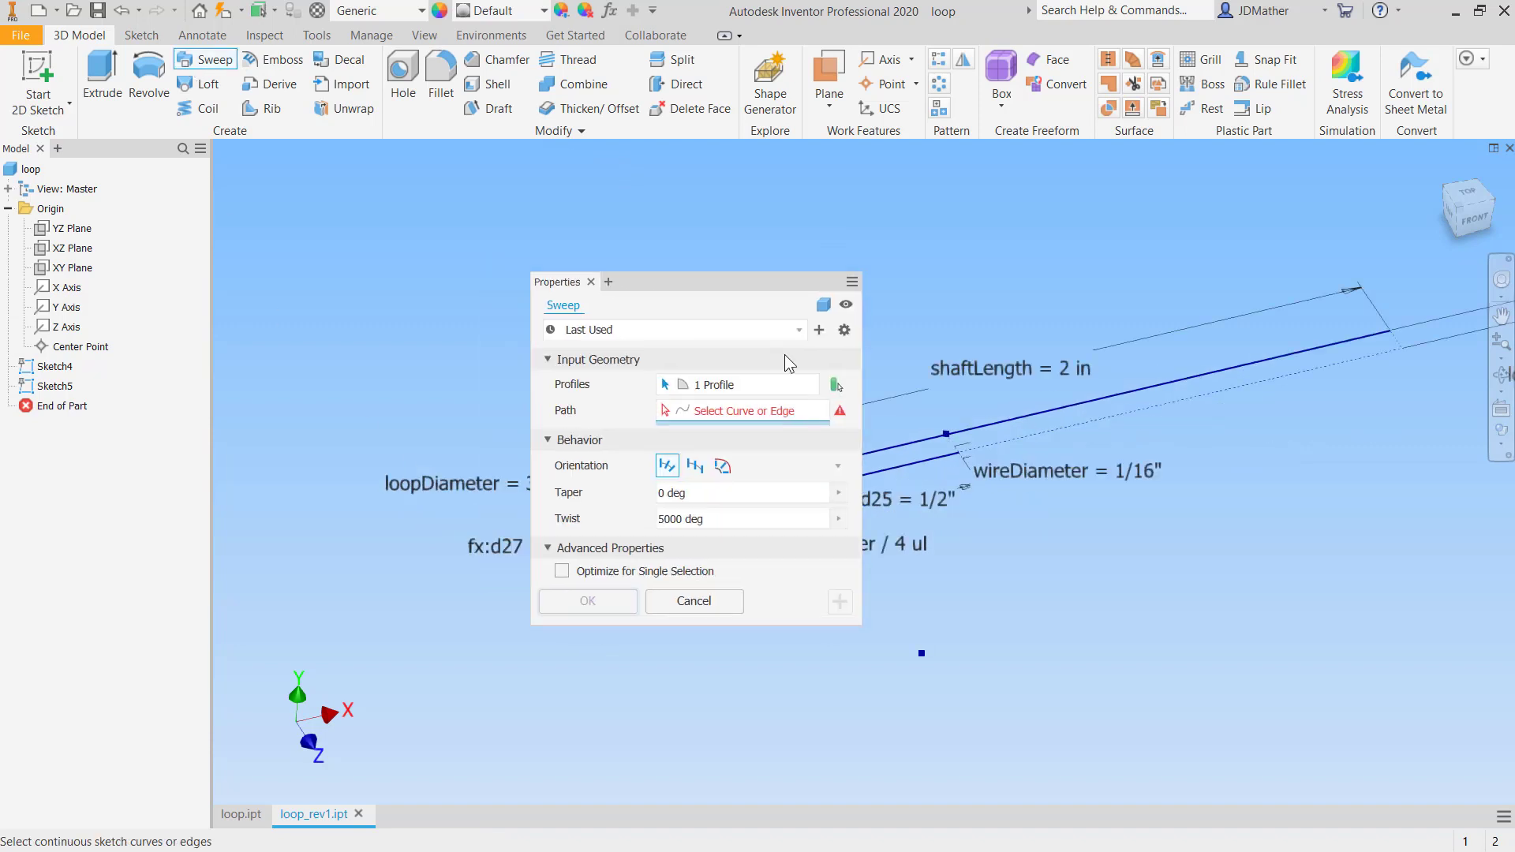
pyautogui.scroll(3, 474, 418)
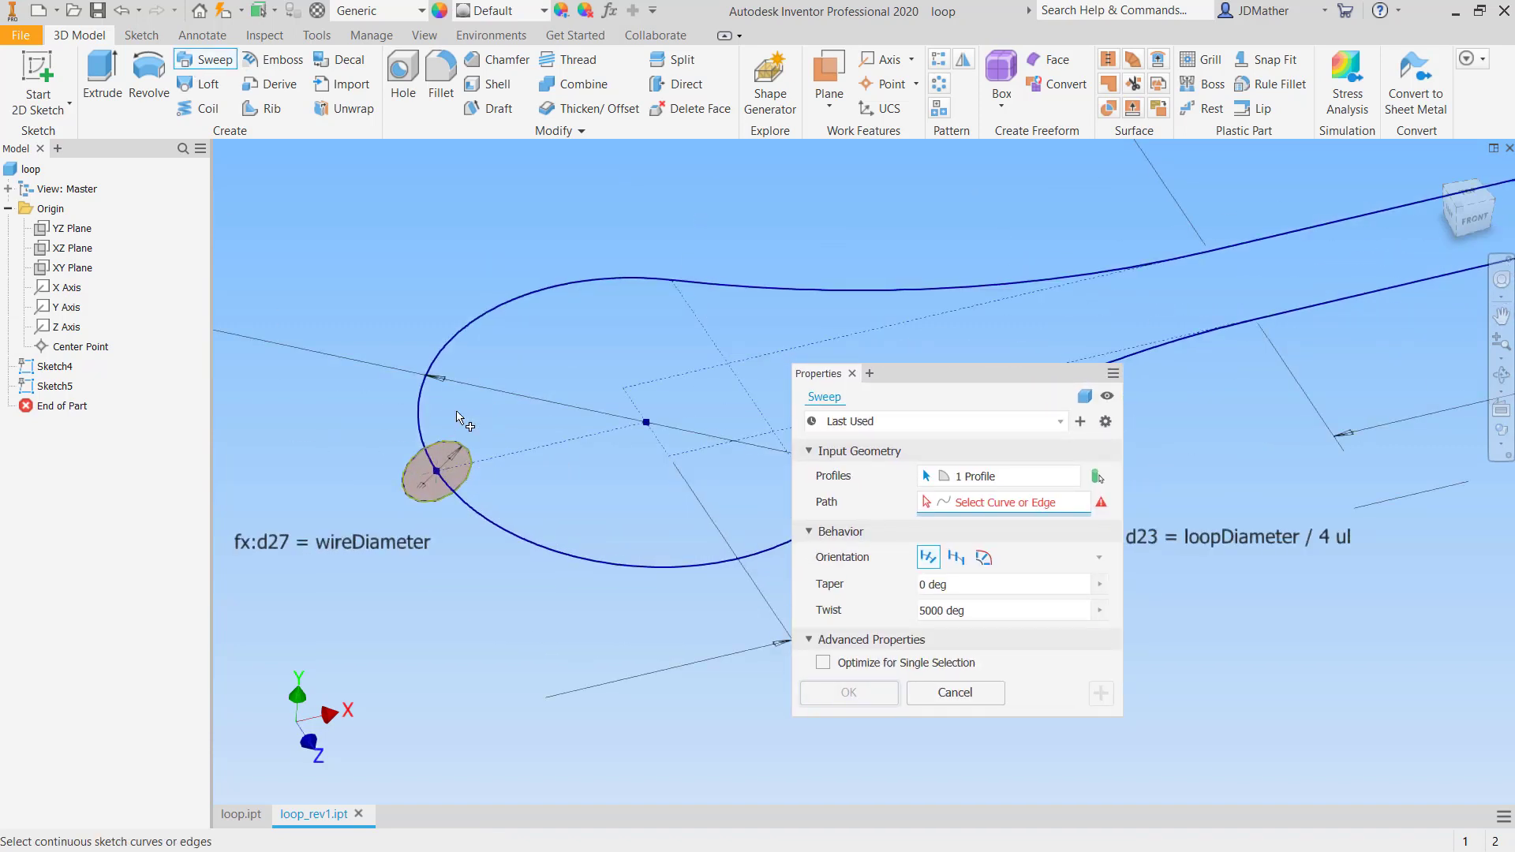
pyautogui.click(420, 407)
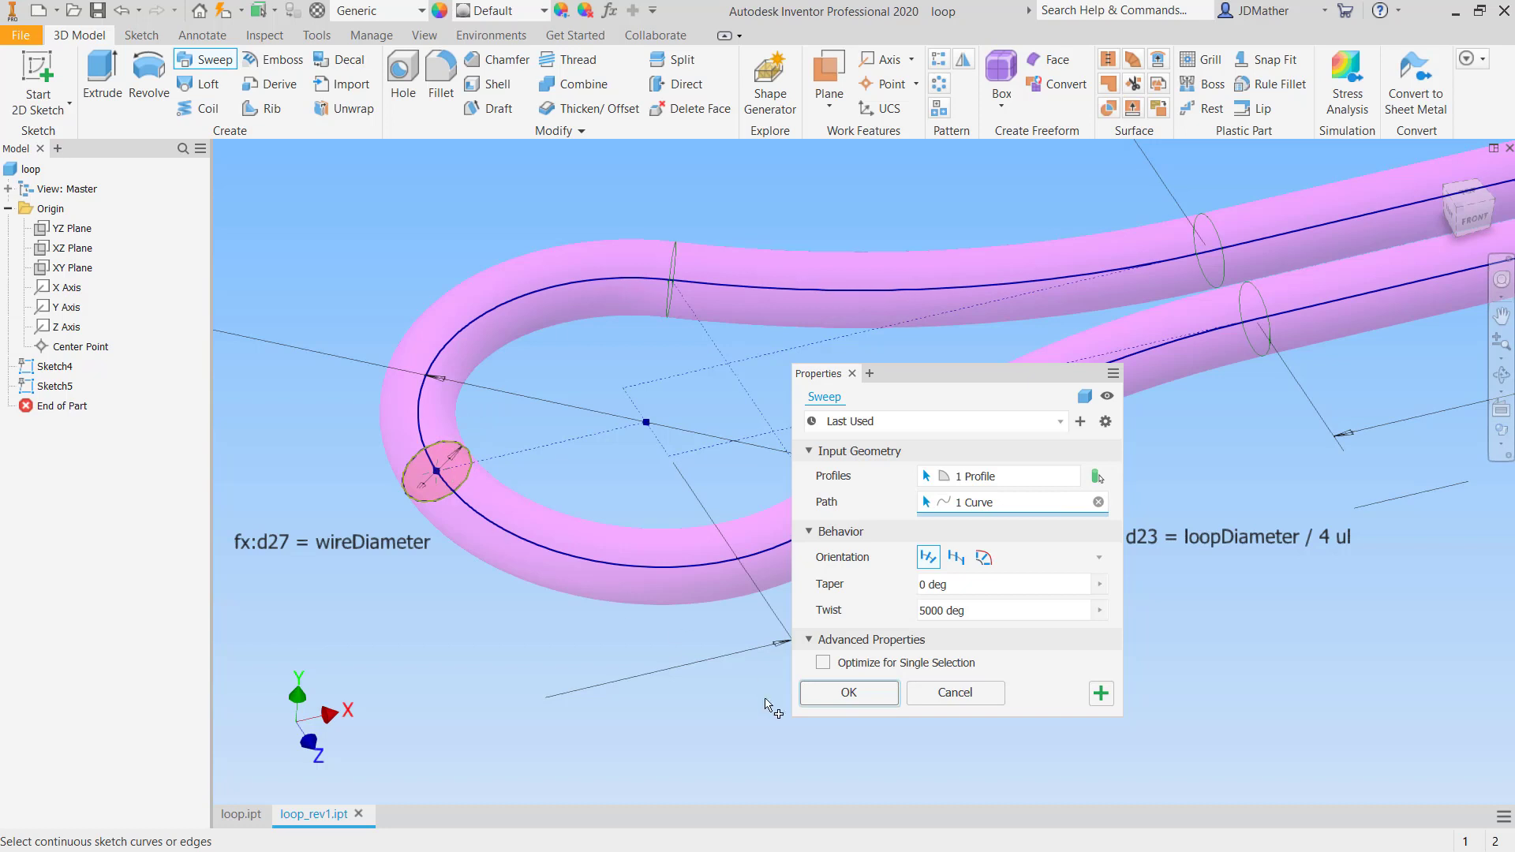
pyautogui.click(834, 691)
pyautogui.scroll(-5, 735, 654)
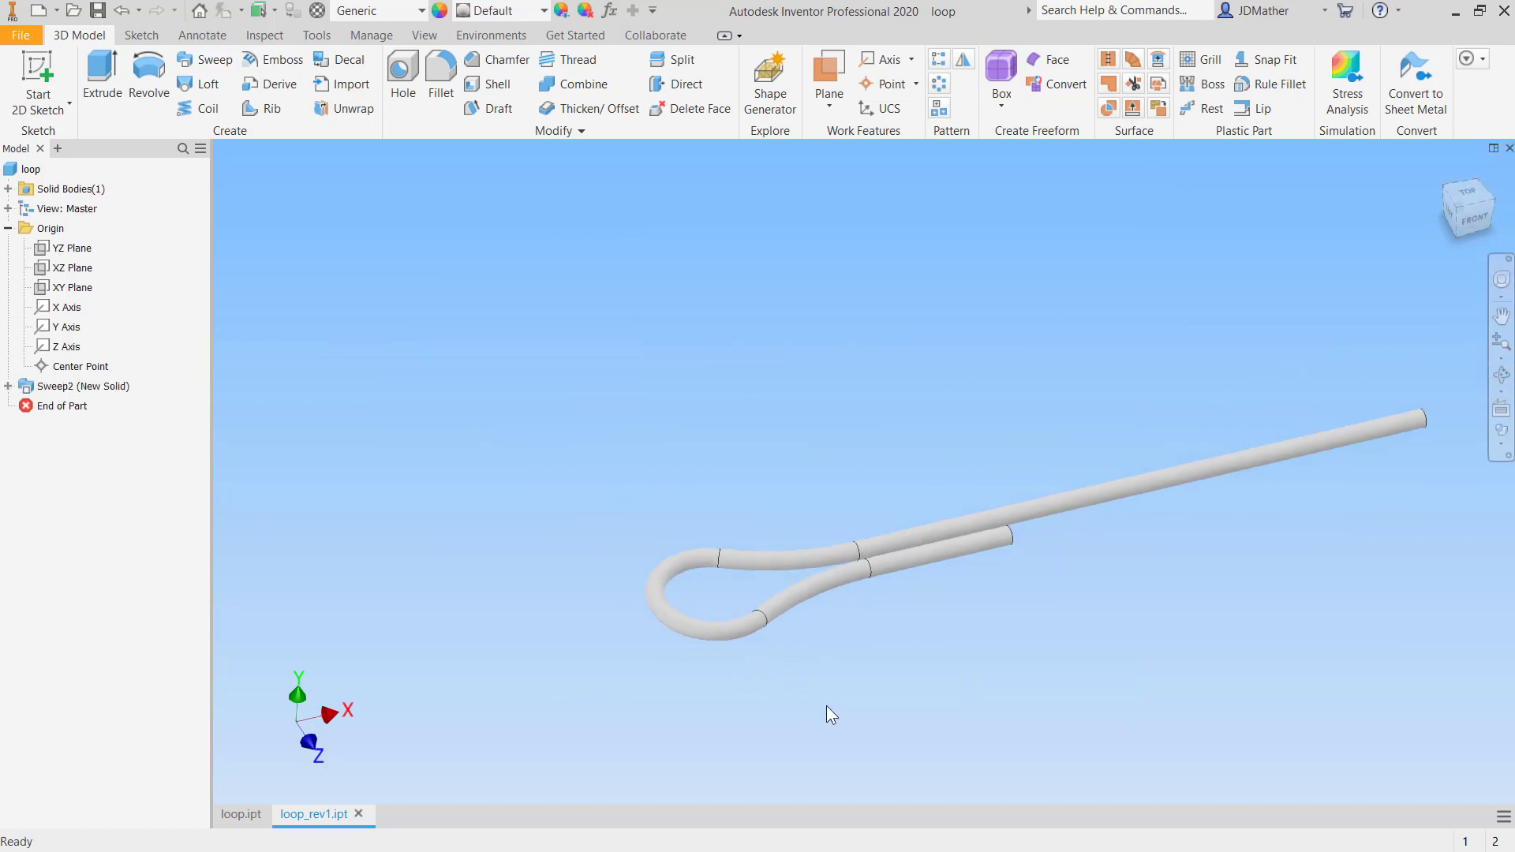
pyautogui.scroll(2, 1155, 763)
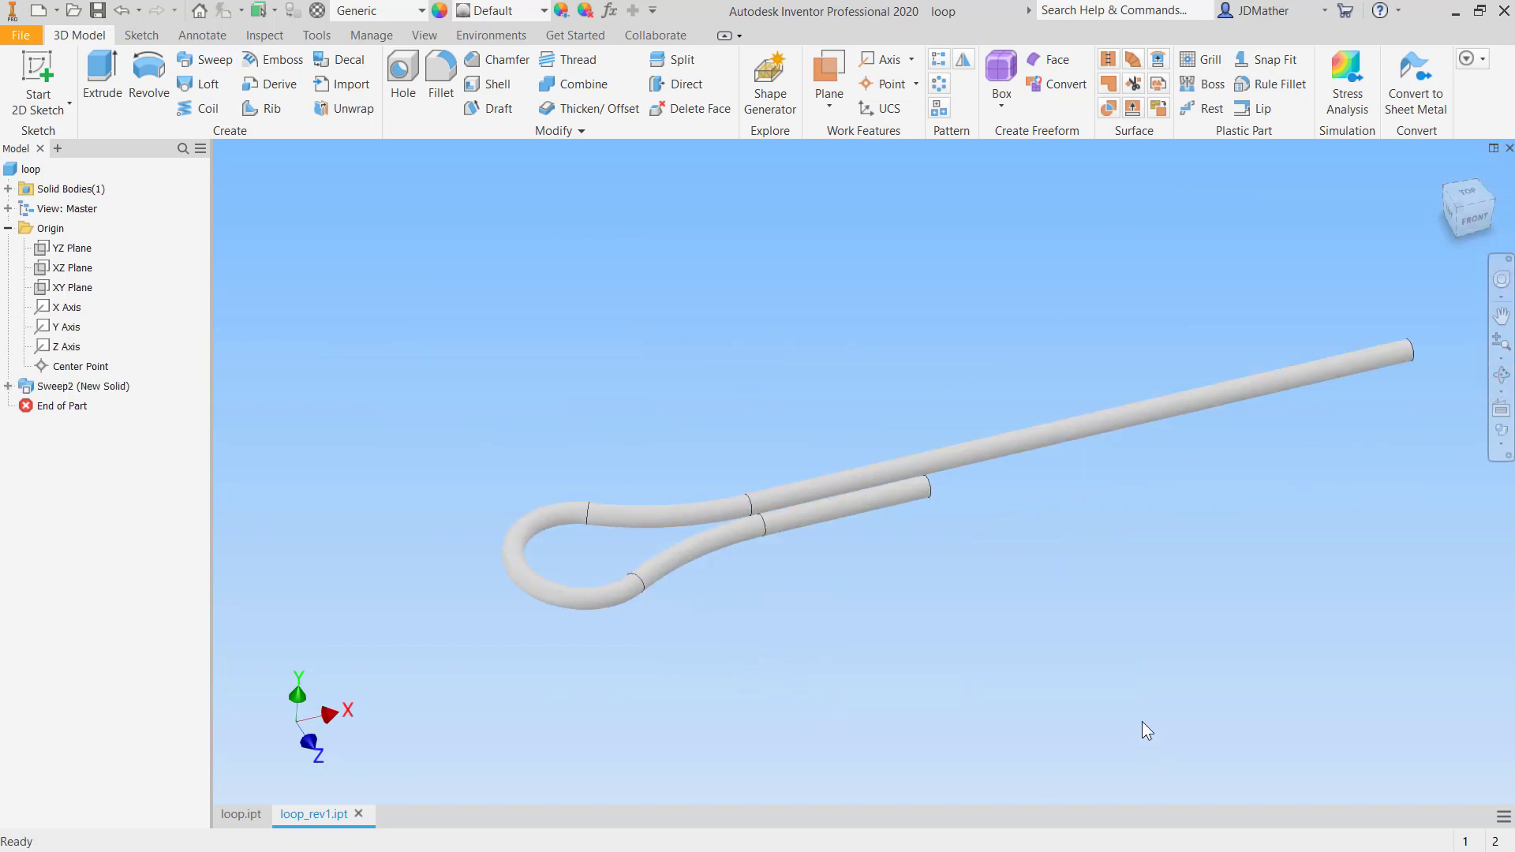
# View the part from the top and turn on Sketch4's visibility under Sweep2.
pyautogui.click(1464, 196)
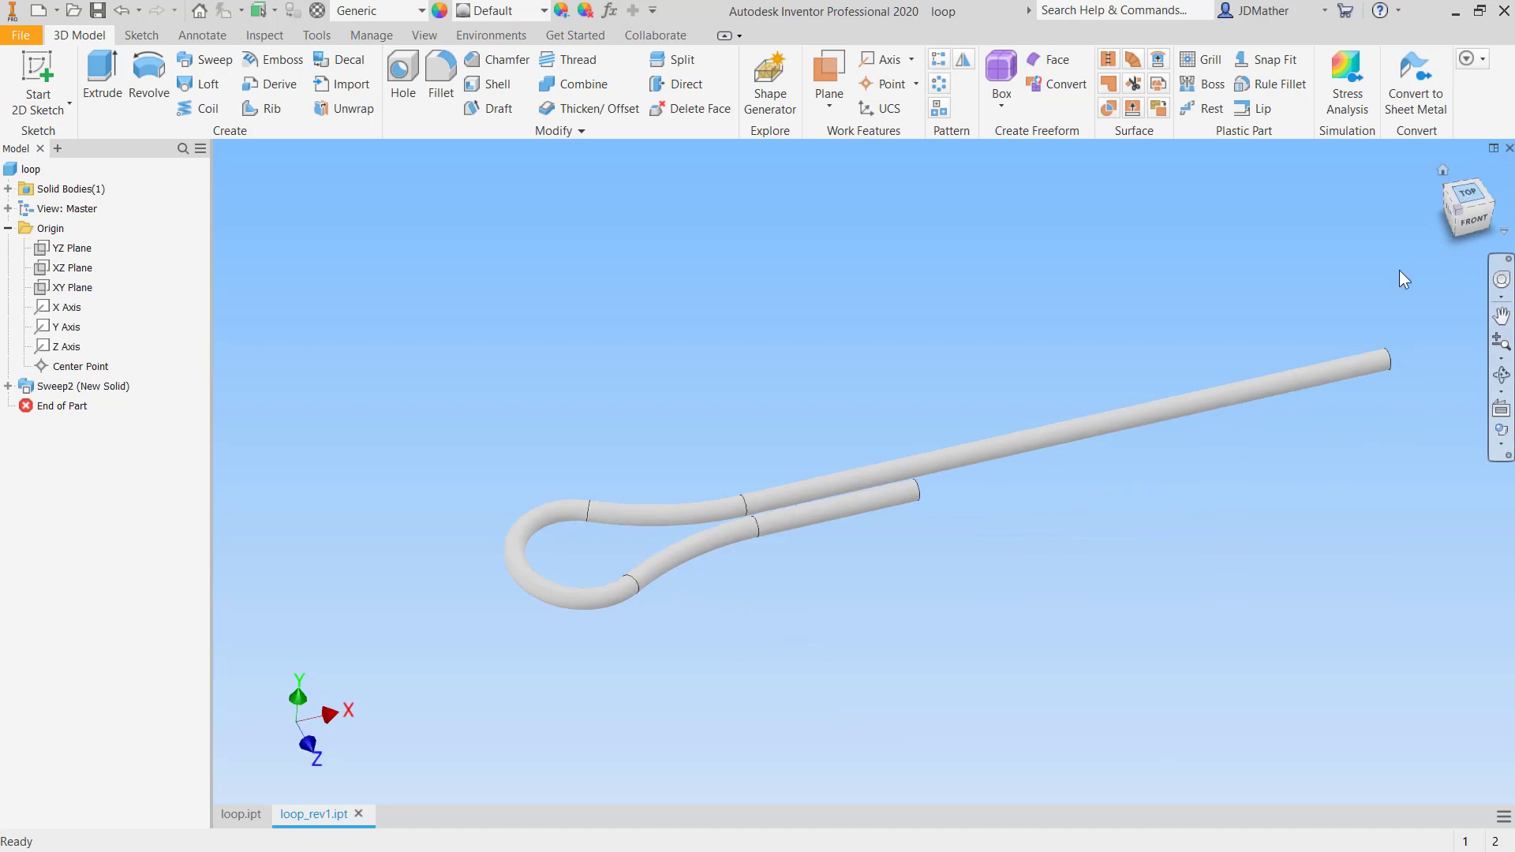
pyautogui.click(8, 386)
pyautogui.rightClick(72, 406)
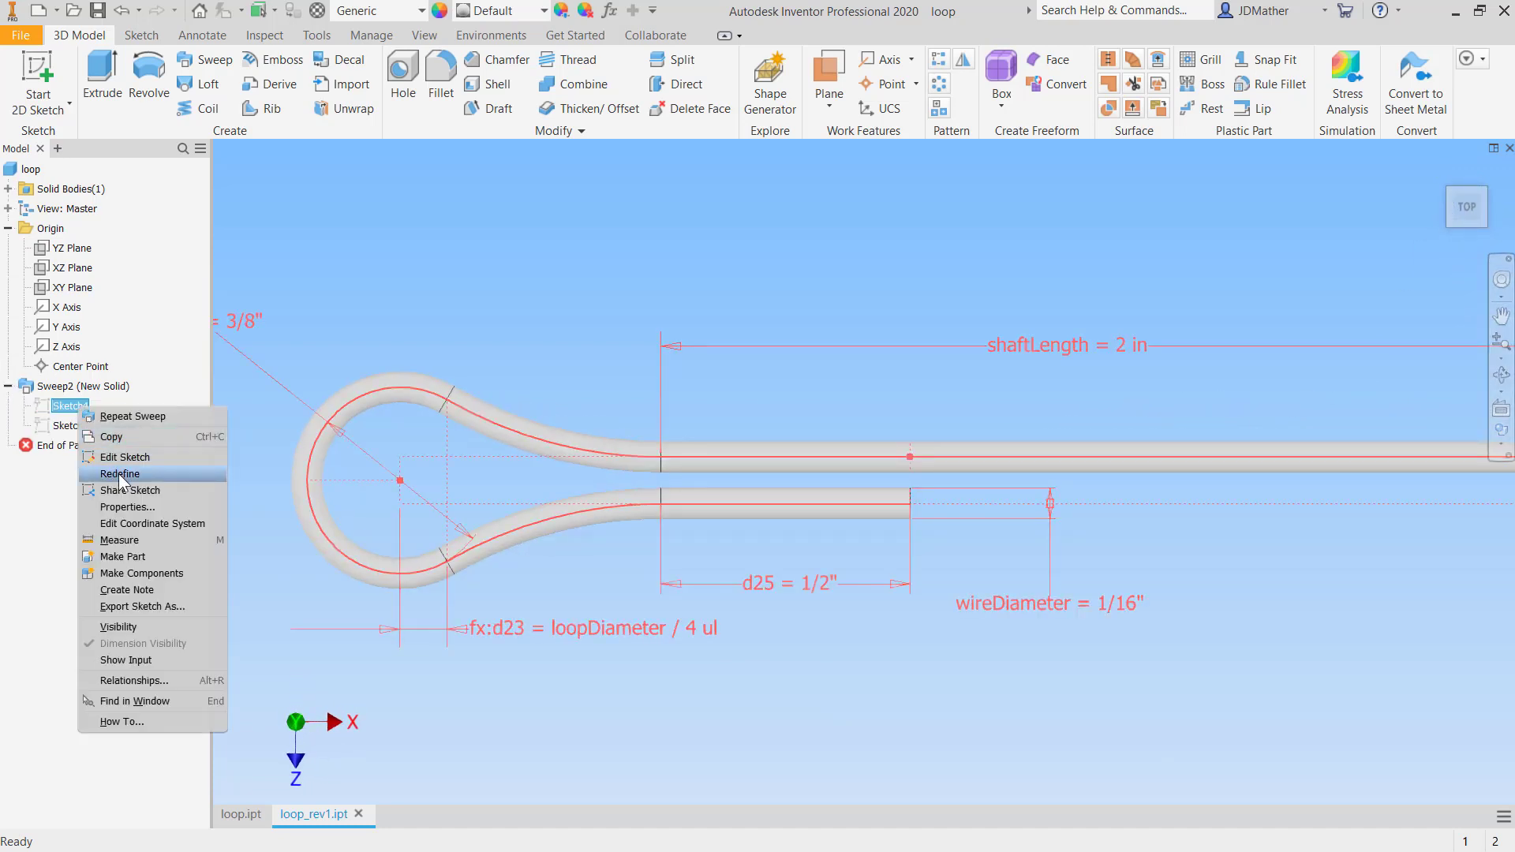
pyautogui.click(135, 625)
pyautogui.scroll(2, 754, 495)
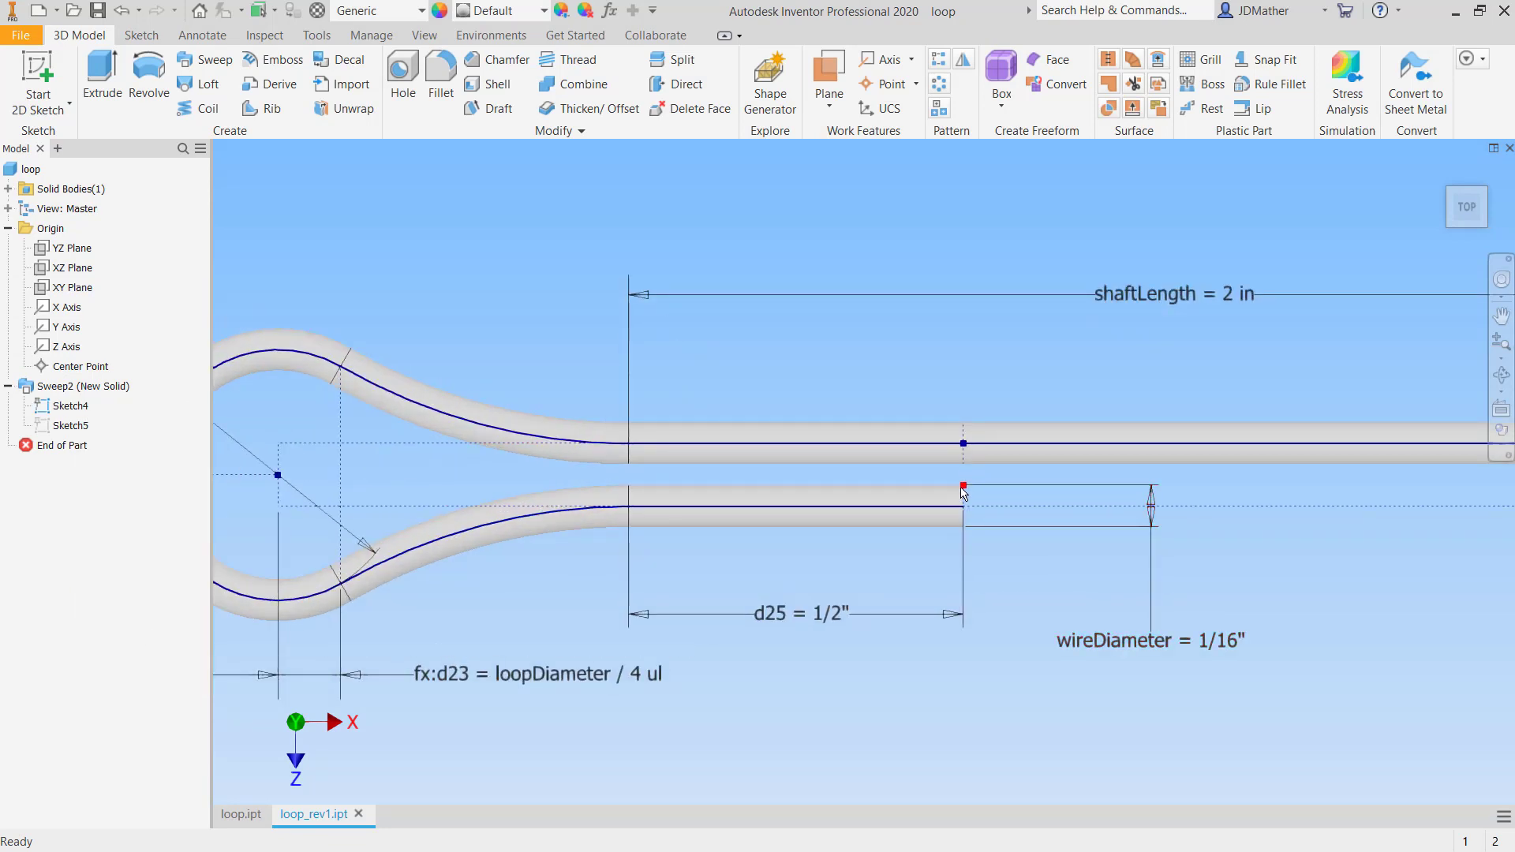
pyautogui.scroll(-2, 963, 489)
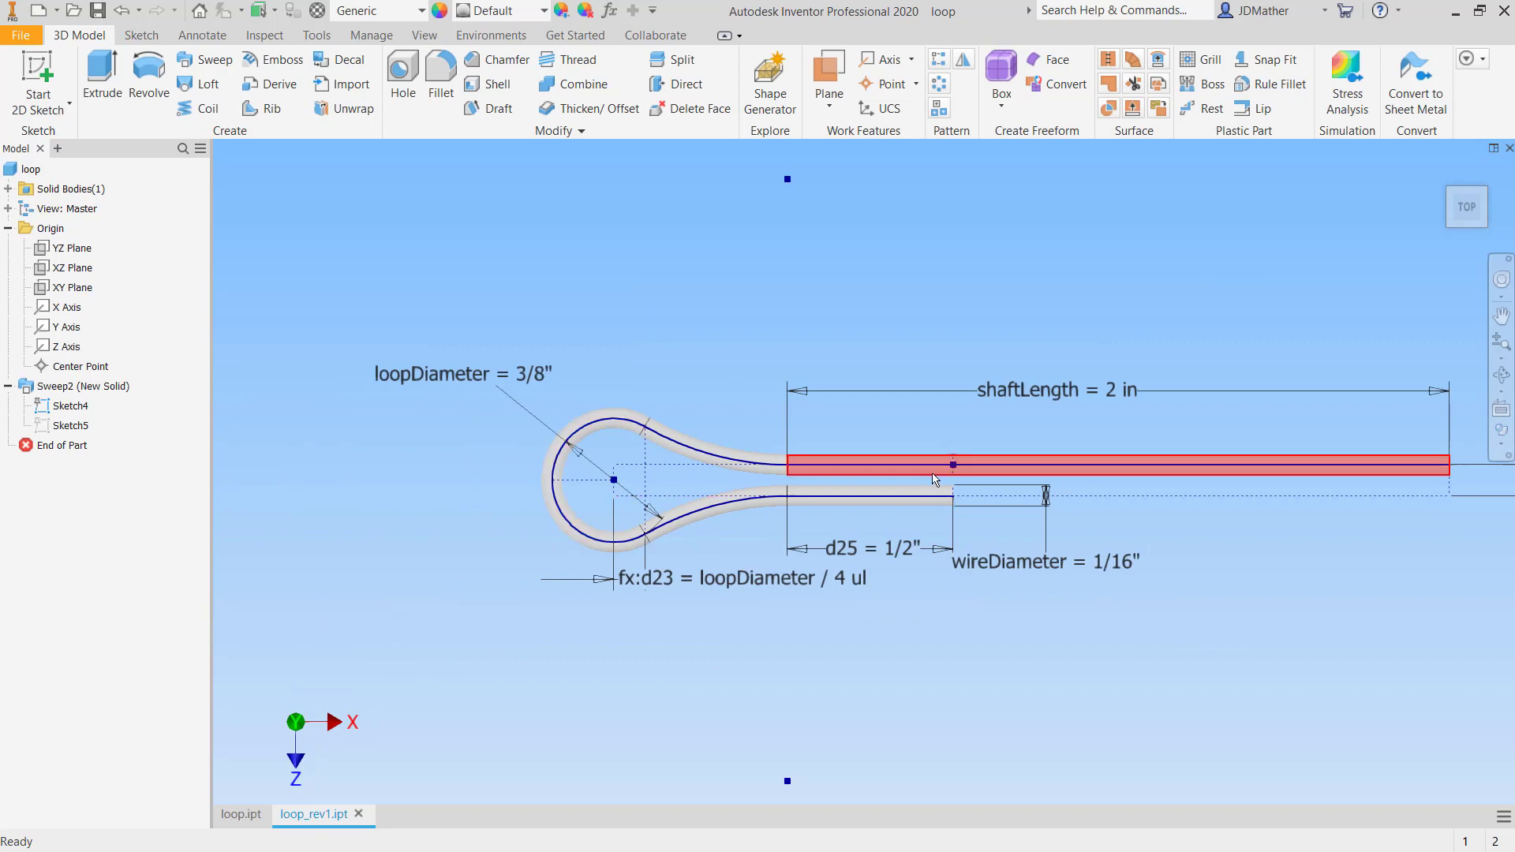
pyautogui.scroll(-2, 1384, 514)
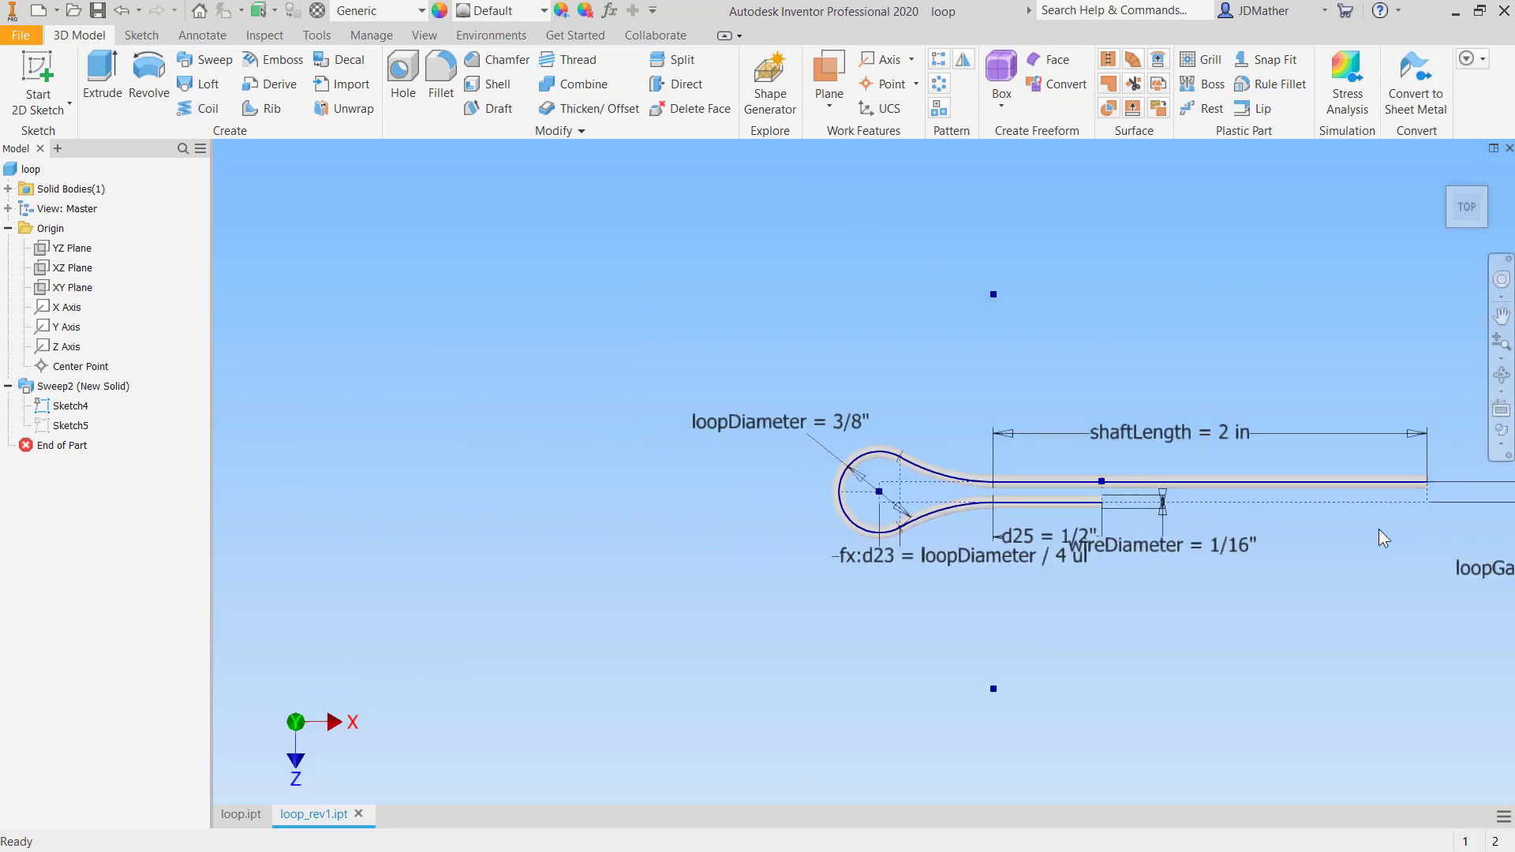
pyautogui.scroll(3, 1255, 493)
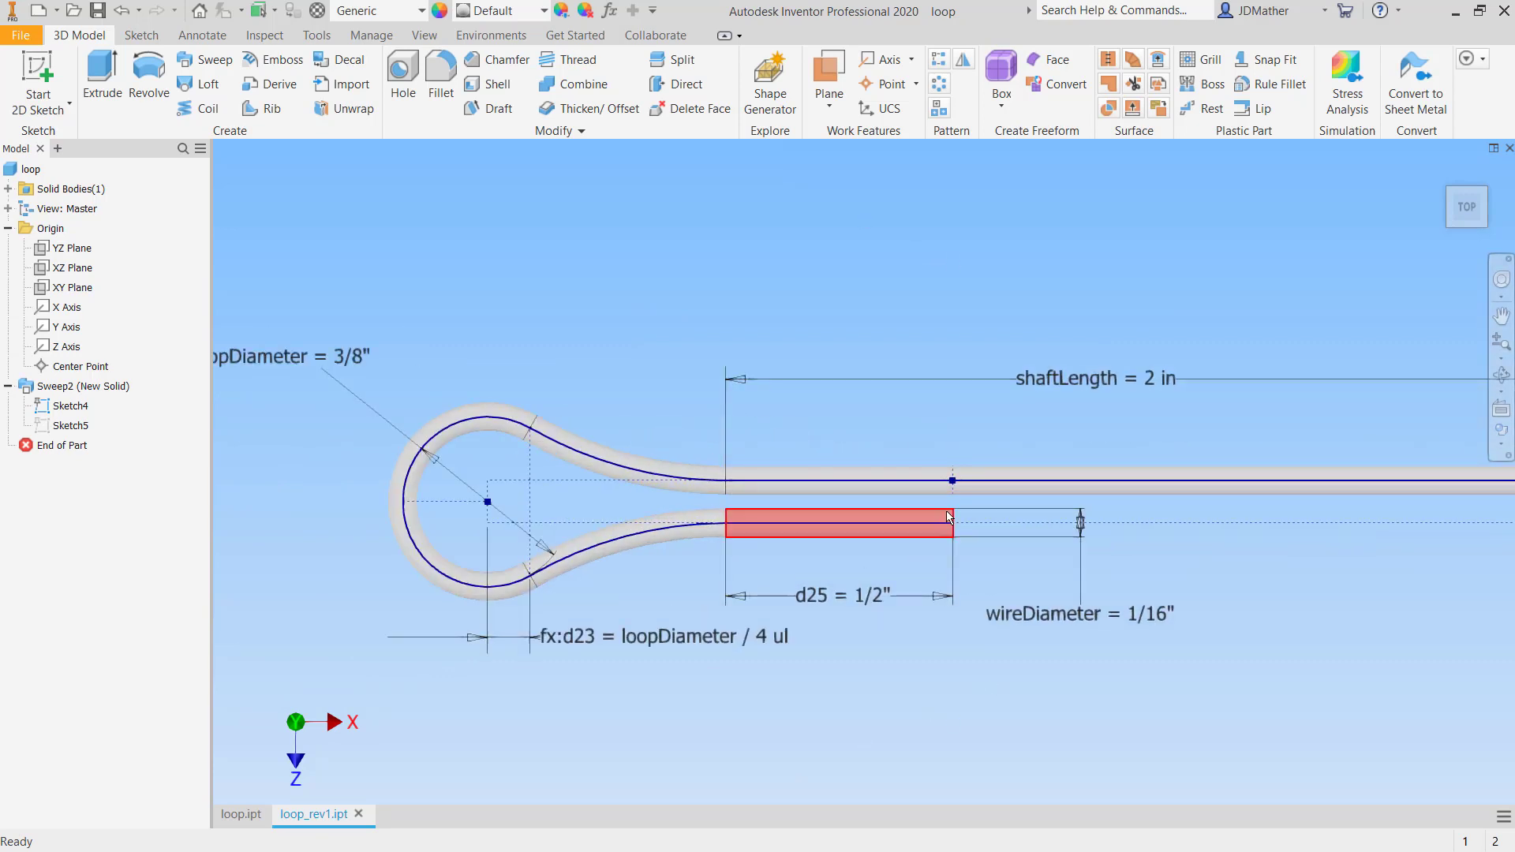